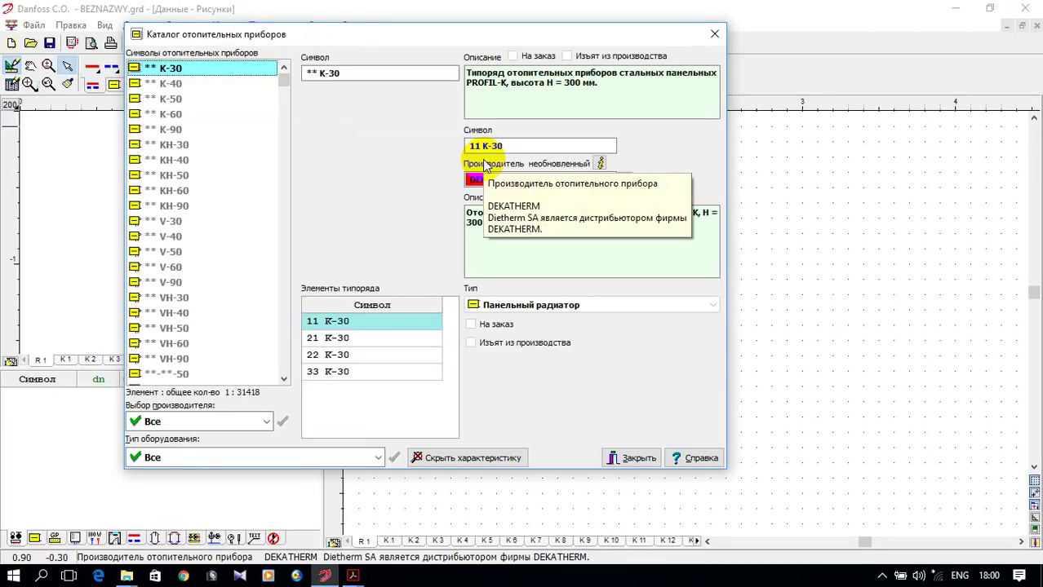
Filter the heater catalogue to the type Отопительный прибор секционный and the manufacturer SIRA GROUP.
{"action": "left_click", "coordinate": [379, 458]}
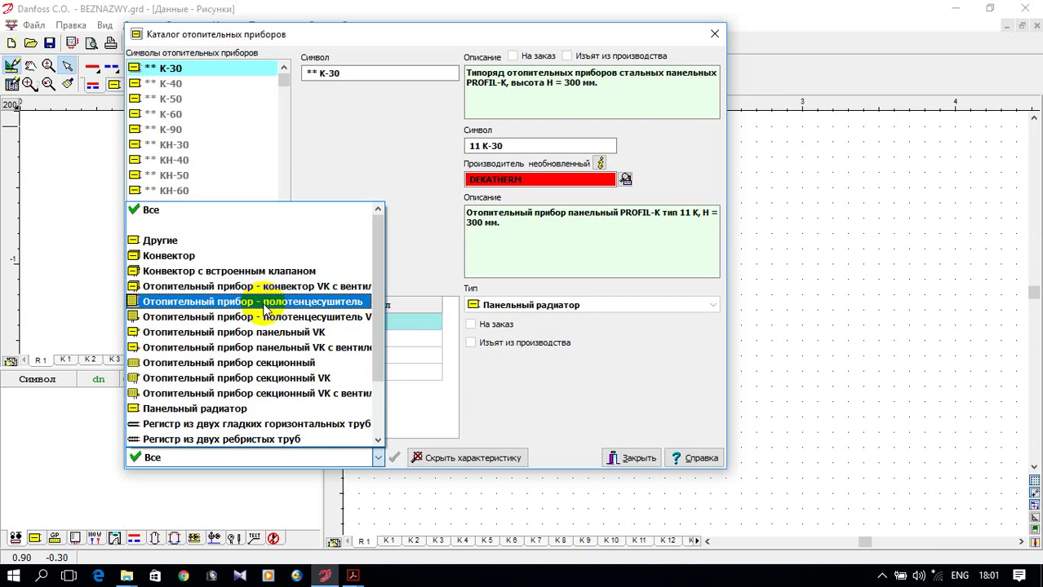
{"action": "left_click", "coordinate": [267, 362]}
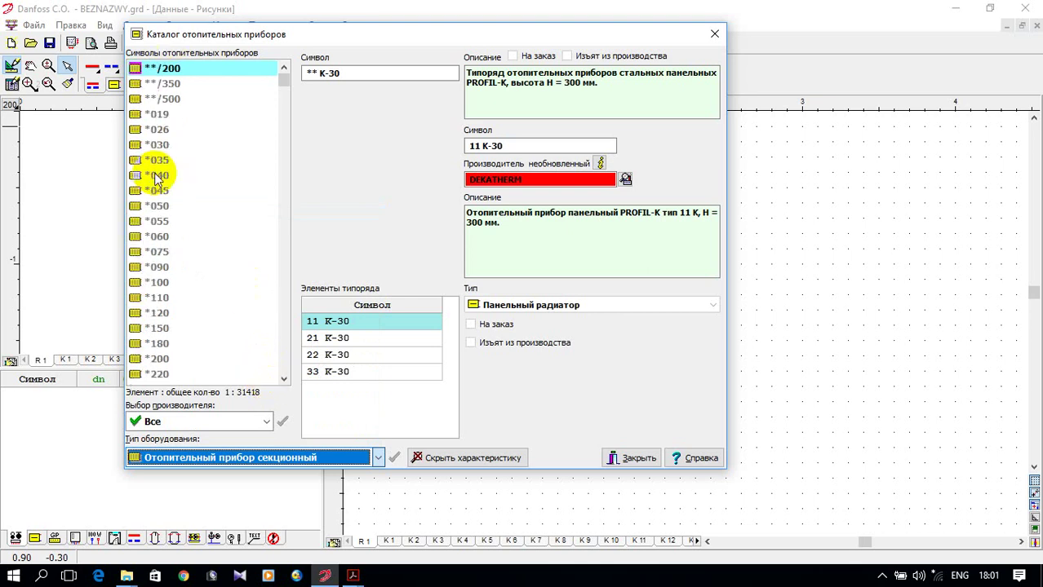
{"action": "left_click", "coordinate": [262, 423]}
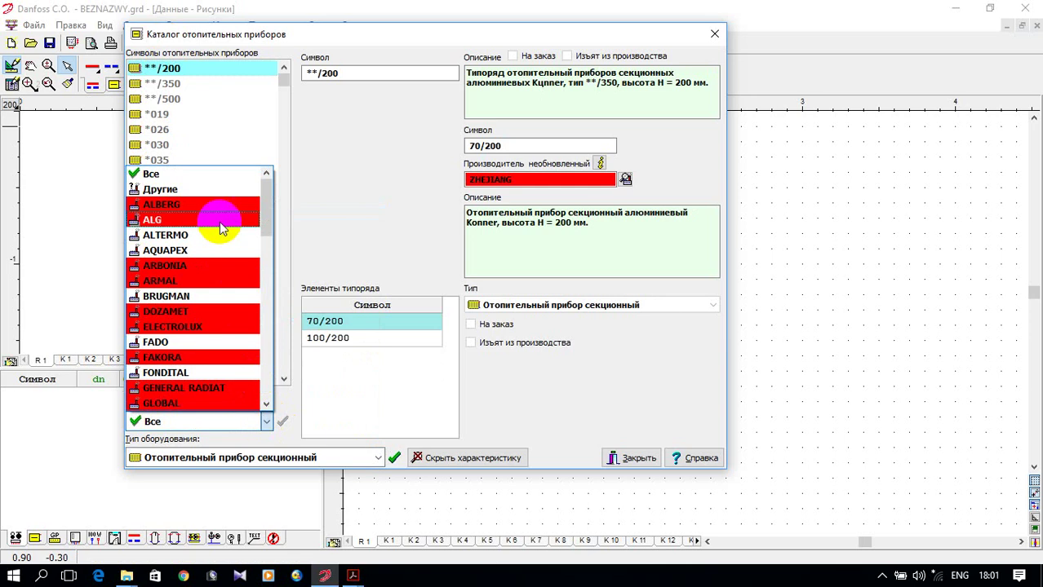
{"action": "scroll", "coordinate": [219, 245], "scroll_direction": "down", "scroll_amount": 8}
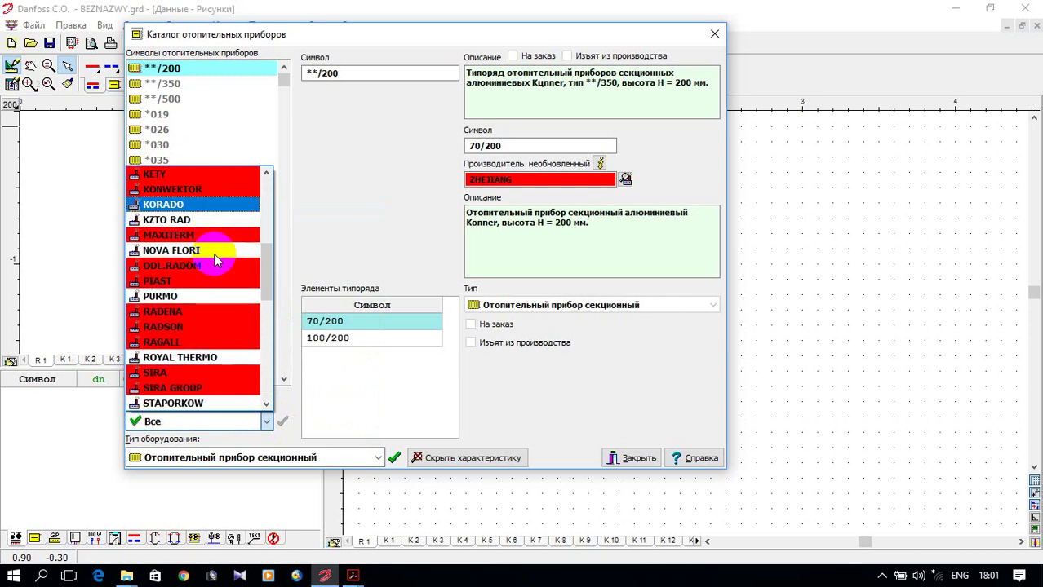
{"action": "scroll", "coordinate": [215, 258], "scroll_direction": "up", "scroll_amount": 4}
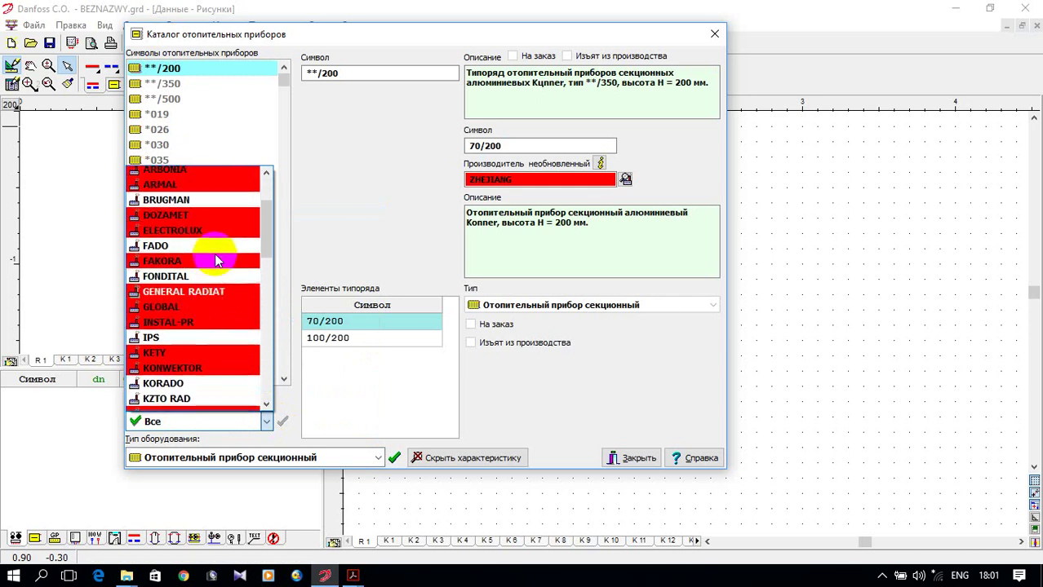
{"action": "scroll", "coordinate": [216, 260], "scroll_direction": "down", "scroll_amount": 10}
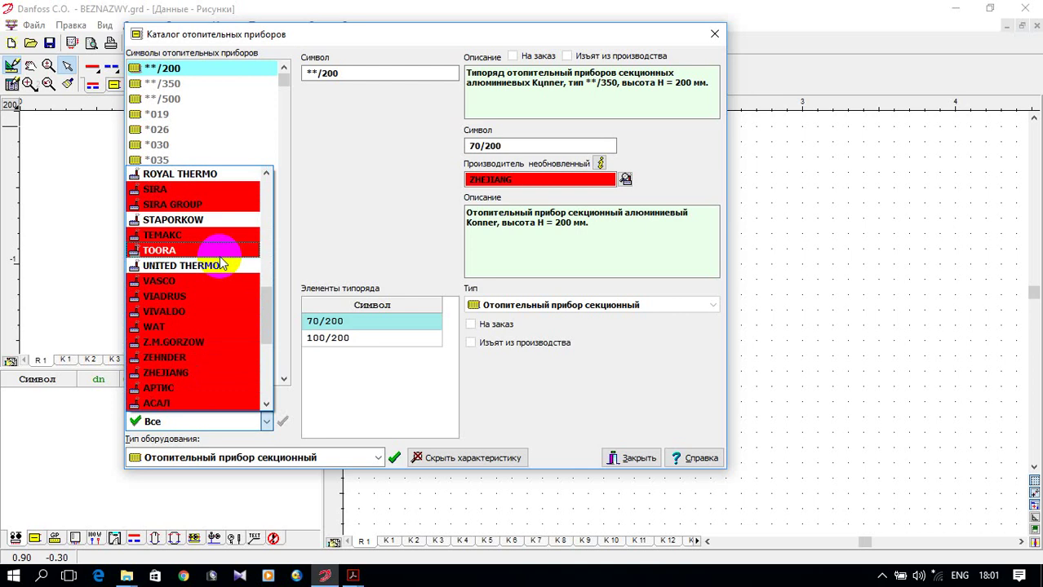
{"action": "scroll", "coordinate": [220, 264], "scroll_direction": "down", "scroll_amount": 1}
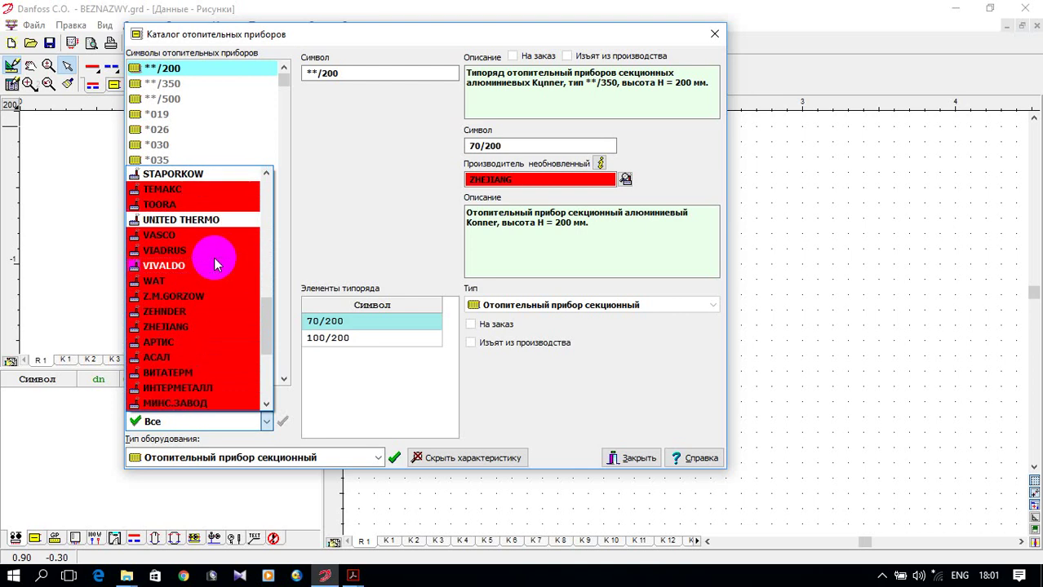
{"action": "scroll", "coordinate": [218, 266], "scroll_direction": "up", "scroll_amount": 2}
{"action": "left_click", "coordinate": [211, 253]}
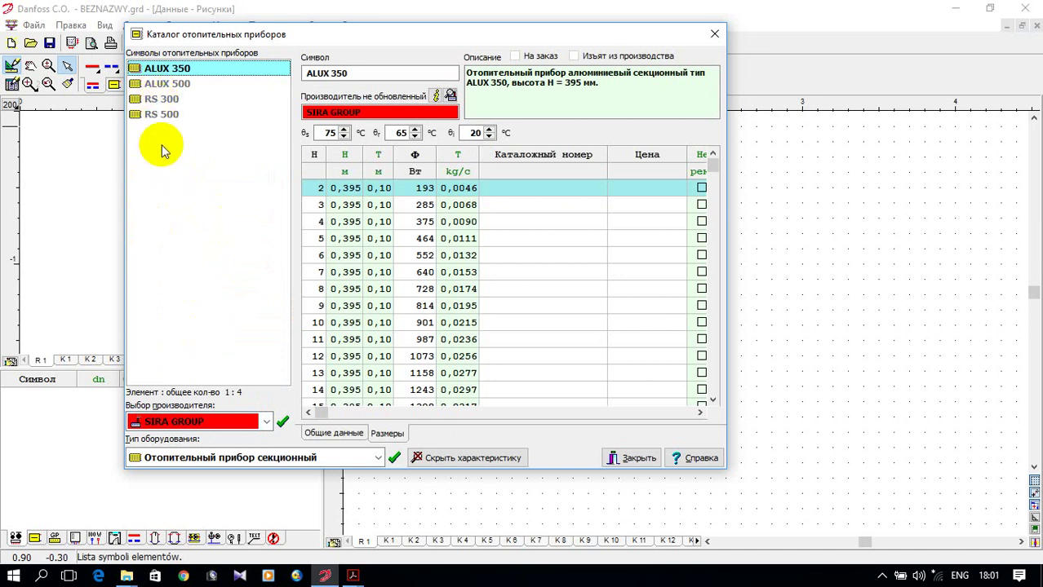
Select the RS 500 radiator and examine its hydraulic characteristics and connection variants in the general data.
{"action": "left_click", "coordinate": [159, 116]}
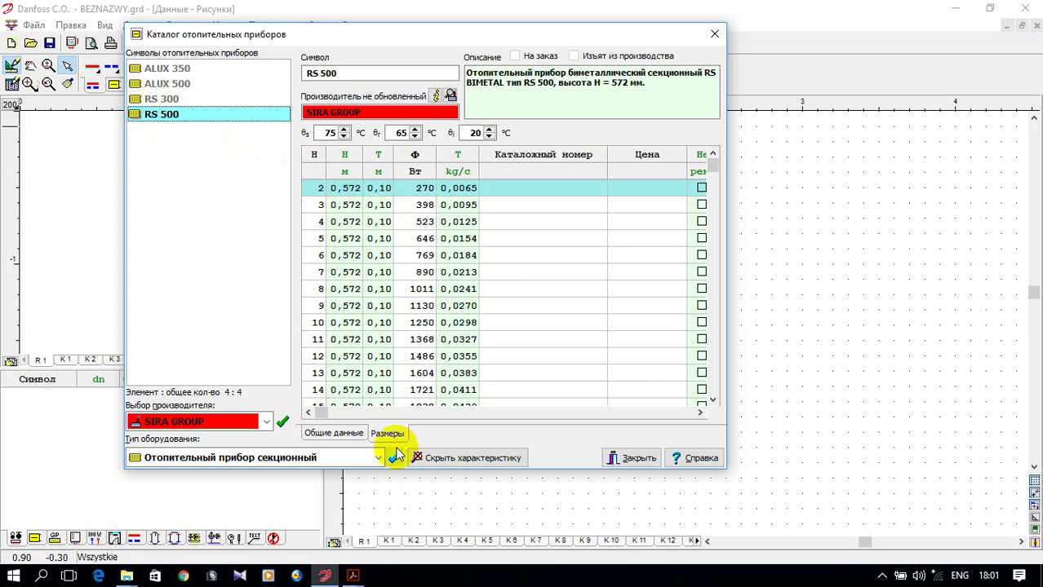
{"action": "left_click", "coordinate": [347, 432]}
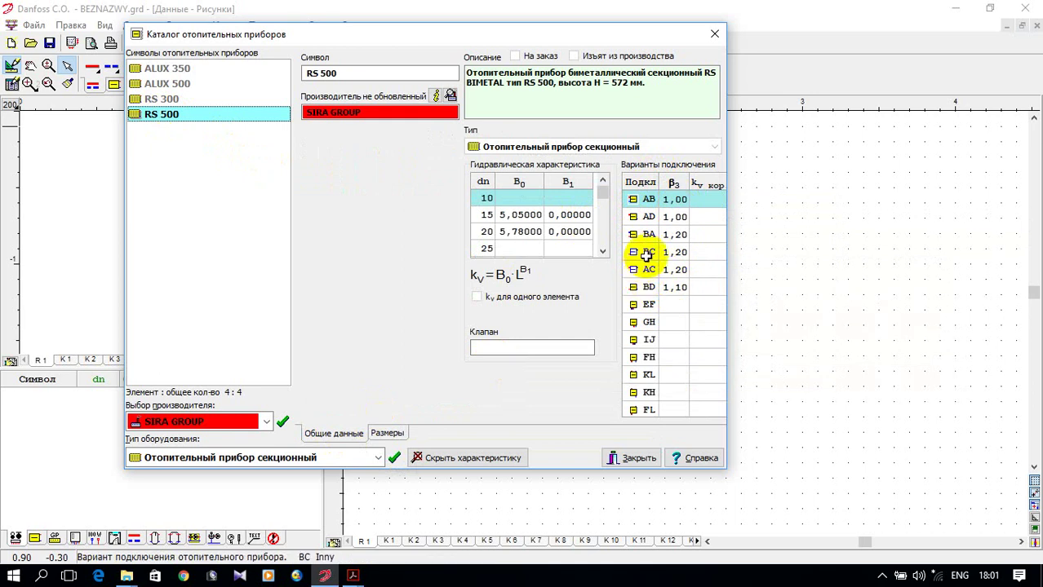
{"action": "mouse_move", "coordinate": [644, 214]}
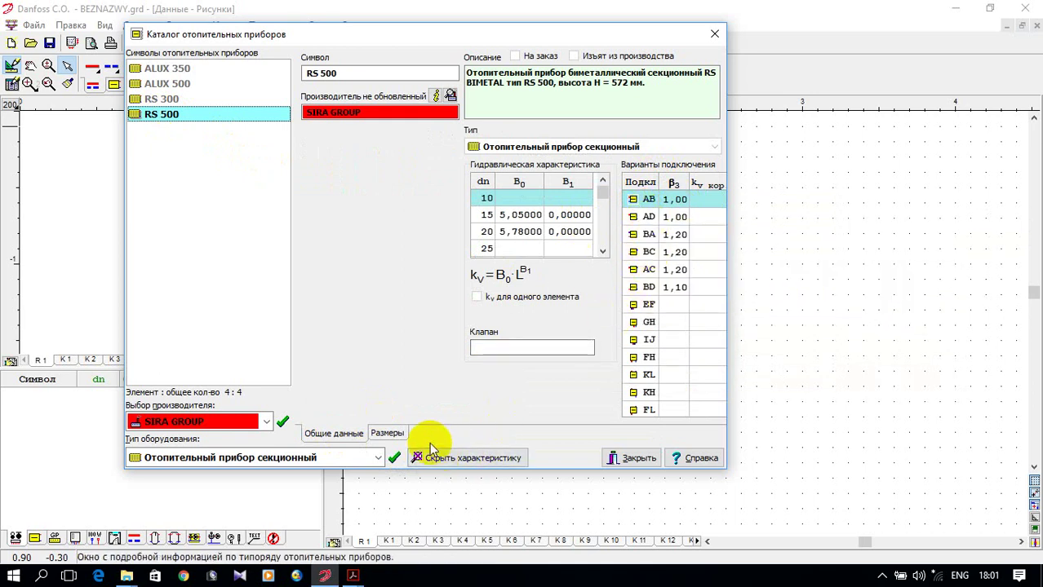
Set the supply temperature for the RS 500 size table to 90 °C.
{"action": "left_click", "coordinate": [390, 433]}
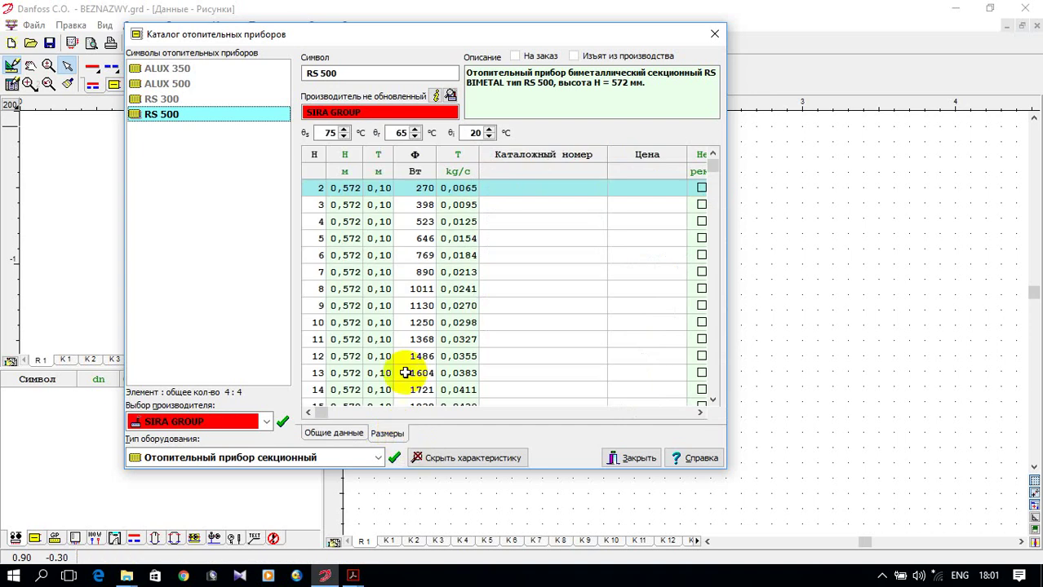
{"action": "left_click", "coordinate": [344, 129]}
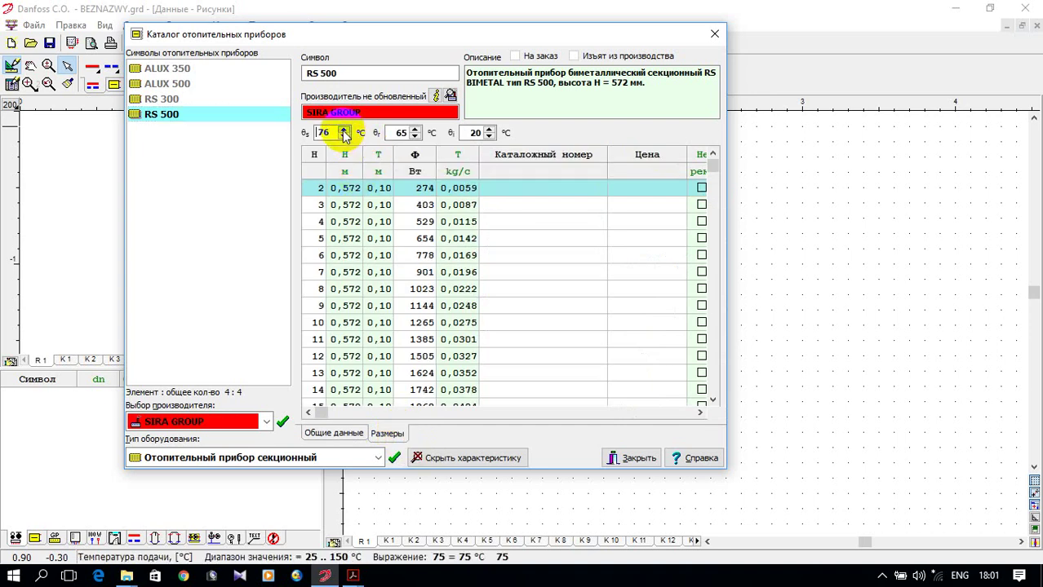
{"action": "left_click", "coordinate": [344, 129]}
{"action": "left_click", "coordinate": [343, 129]}
{"action": "left_click", "coordinate": [342, 129]}
{"action": "left_click", "coordinate": [341, 129]}
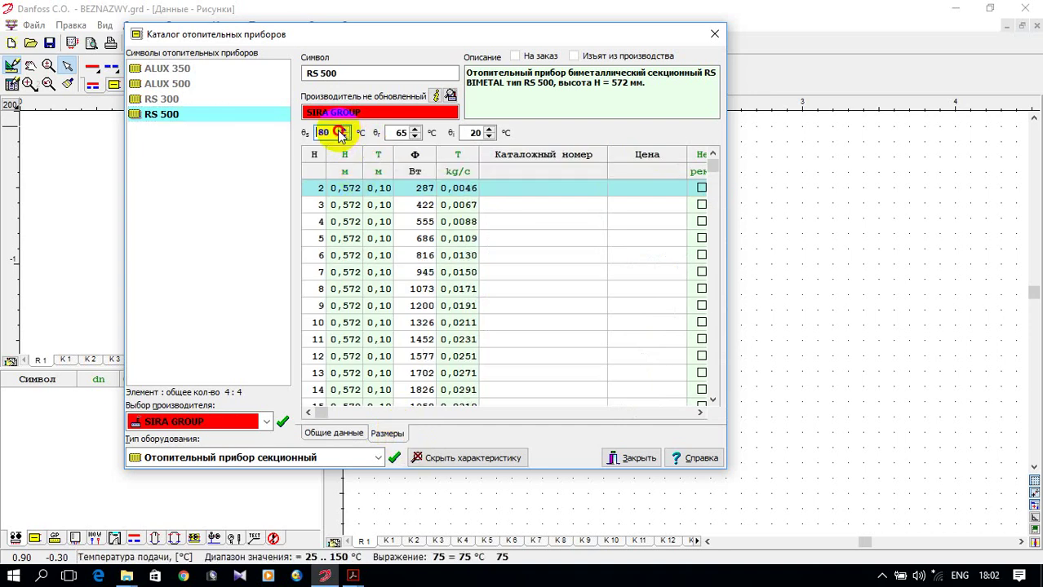
{"action": "left_click", "coordinate": [341, 129]}
{"action": "left_click", "coordinate": [341, 129]}
{"action": "left_click", "coordinate": [341, 129]}
{"action": "left_click", "coordinate": [341, 129]}
{"action": "left_click", "coordinate": [341, 129]}
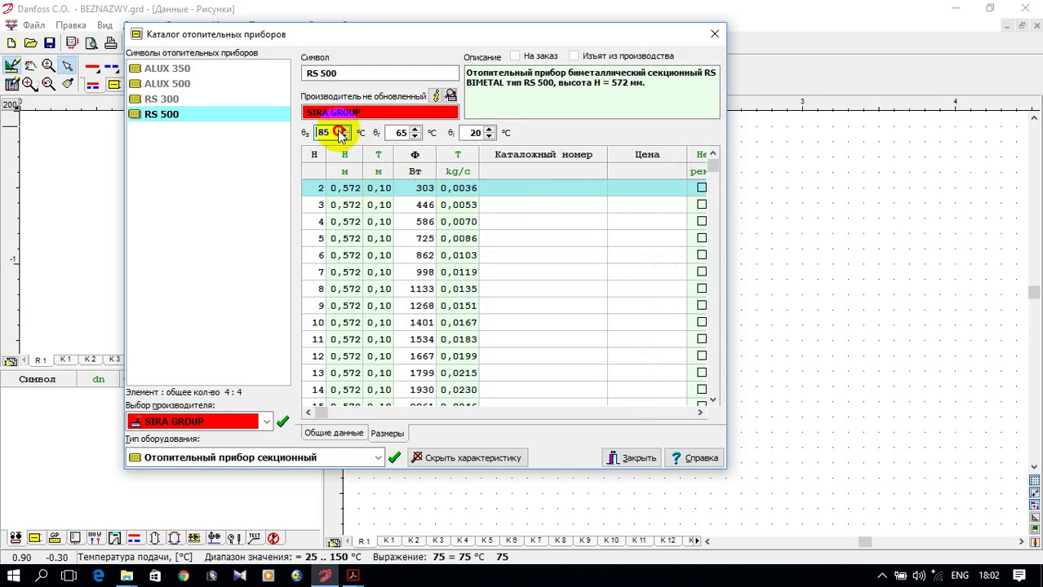
{"action": "left_click", "coordinate": [341, 129]}
{"action": "left_click", "coordinate": [343, 128]}
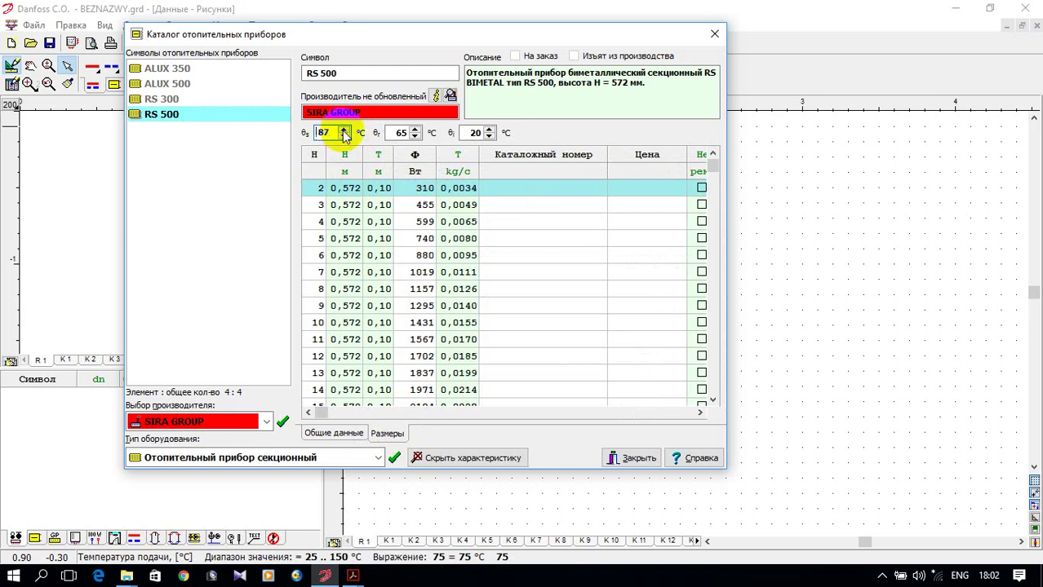
{"action": "left_click", "coordinate": [343, 129]}
{"action": "left_click", "coordinate": [343, 129]}
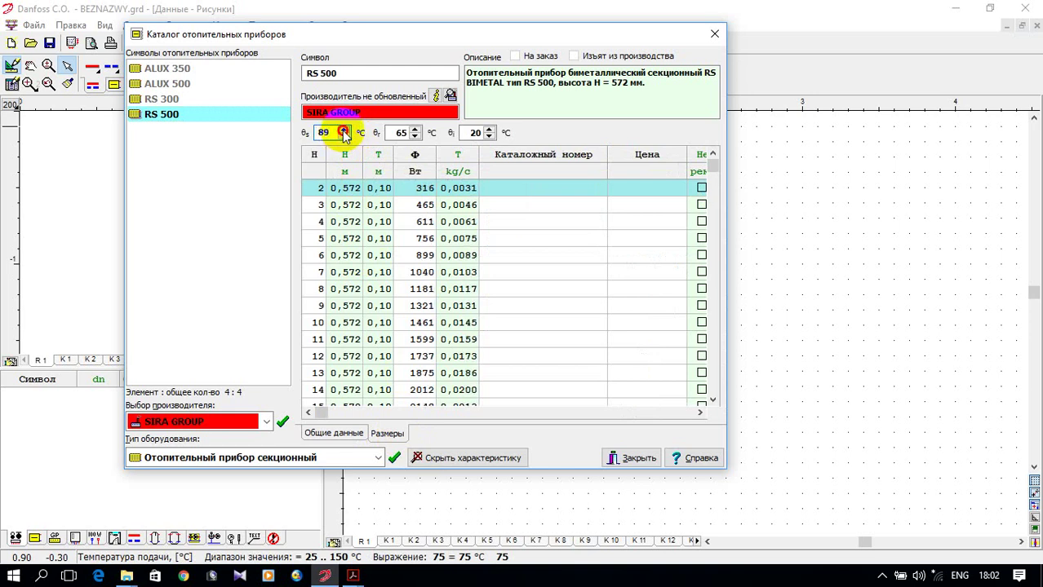
{"action": "left_click", "coordinate": [342, 129]}
Set the RS 500 return temperature to 70 °C and room temperature to 21 °C, and review heat output and flow by section count.
{"action": "left_click", "coordinate": [414, 129]}
{"action": "left_click", "coordinate": [413, 129]}
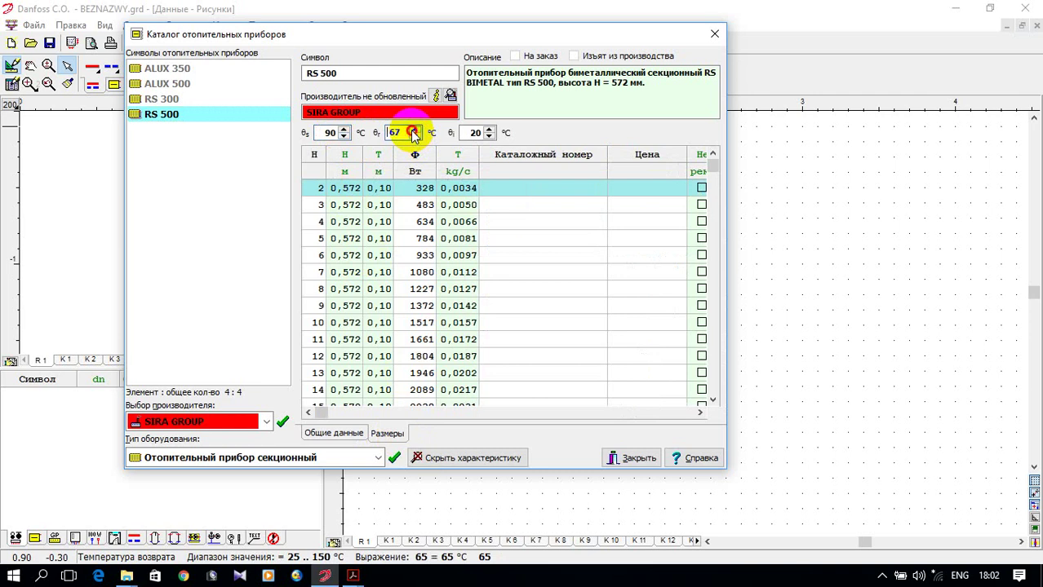
{"action": "left_click", "coordinate": [414, 129]}
{"action": "left_click", "coordinate": [414, 129]}
{"action": "left_click", "coordinate": [413, 129]}
{"action": "left_click", "coordinate": [477, 132]}
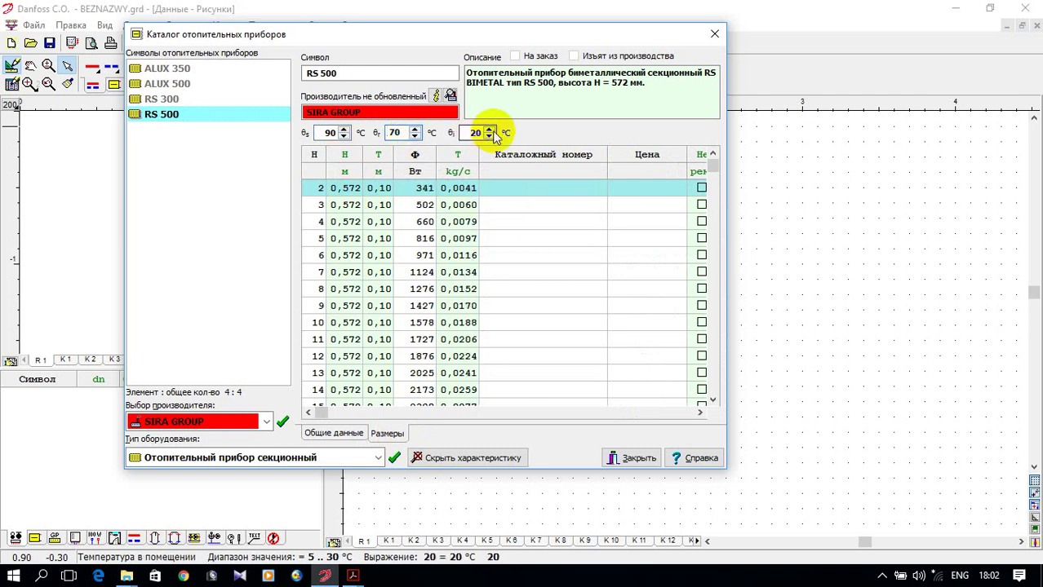
{"action": "left_click", "coordinate": [489, 129]}
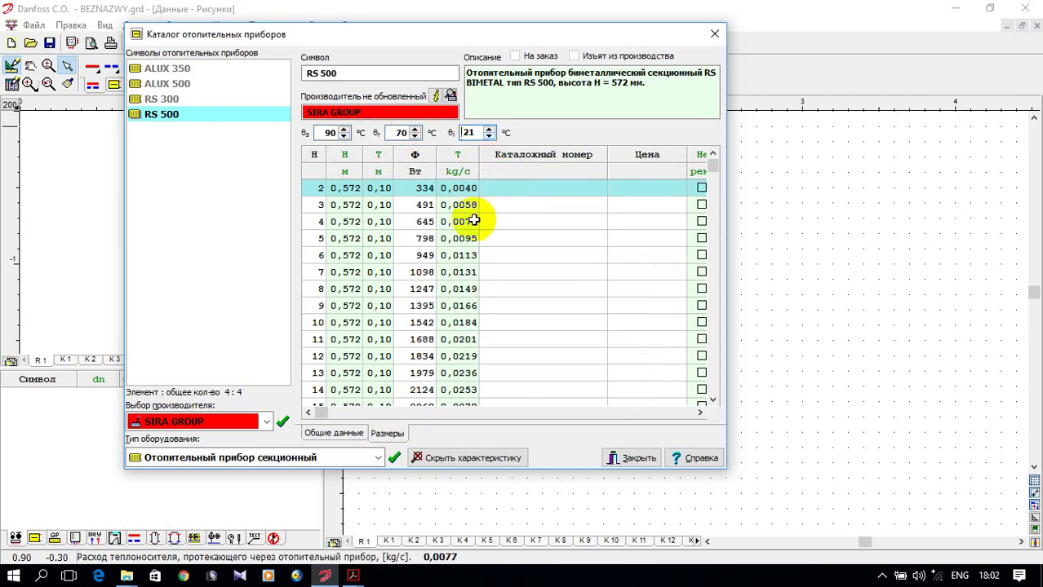
{"action": "mouse_move", "coordinate": [473, 221]}
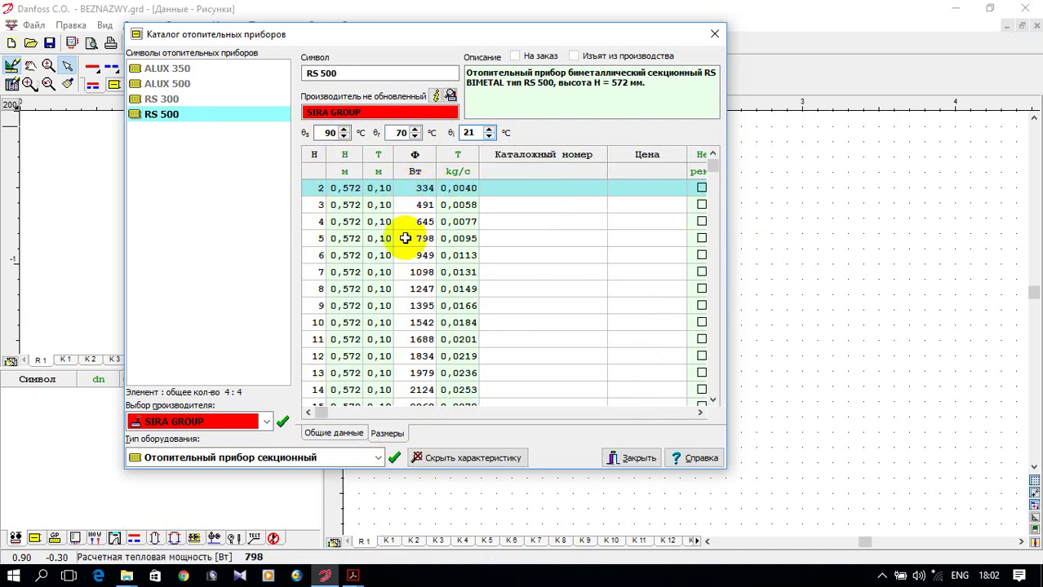
{"action": "mouse_move", "coordinate": [395, 282]}
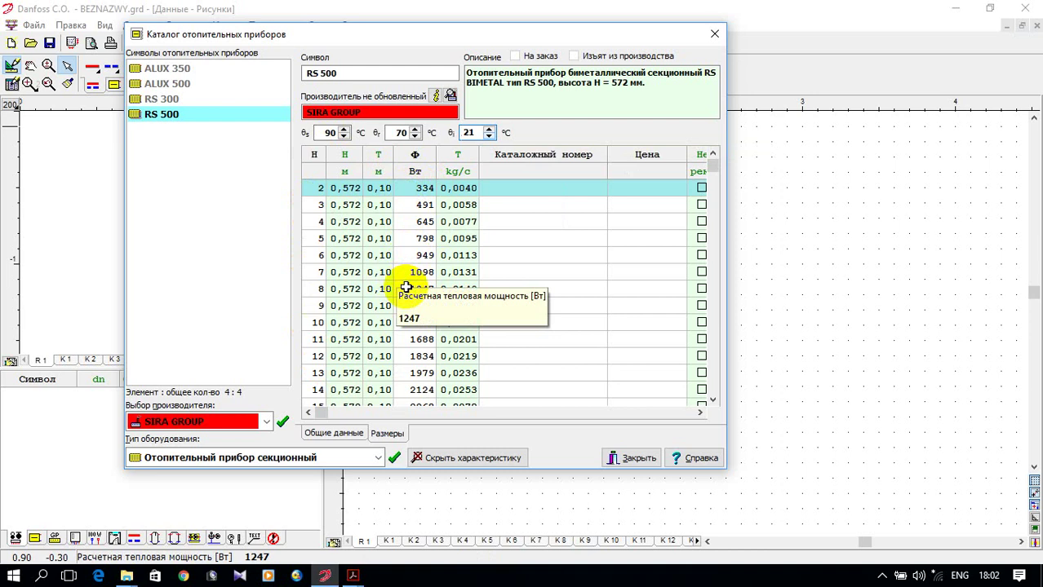
{"action": "scroll", "coordinate": [476, 277], "scroll_direction": "down", "scroll_amount": 5}
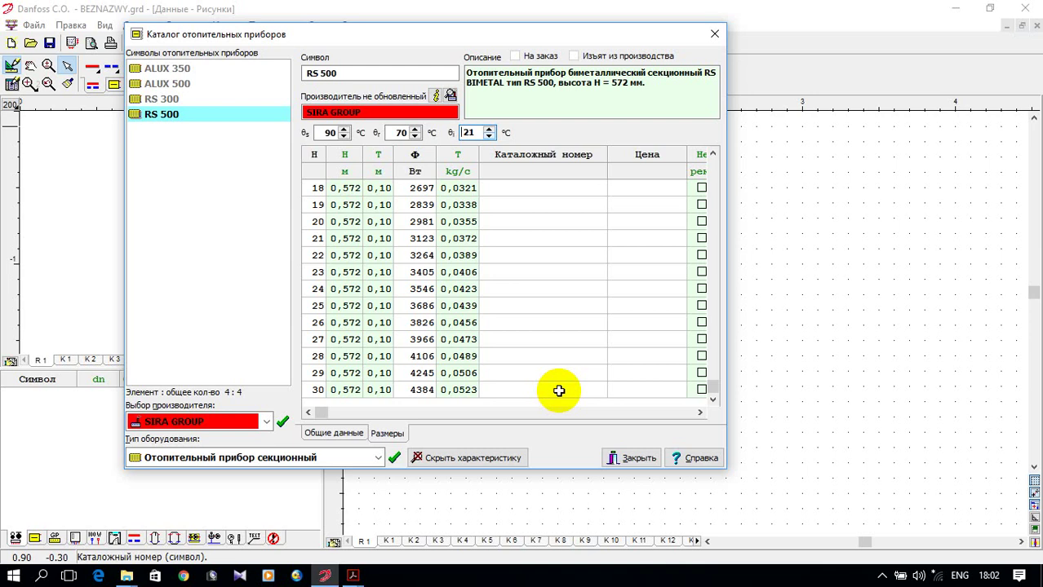
{"action": "scroll", "coordinate": [522, 351], "scroll_direction": "up", "scroll_amount": 2}
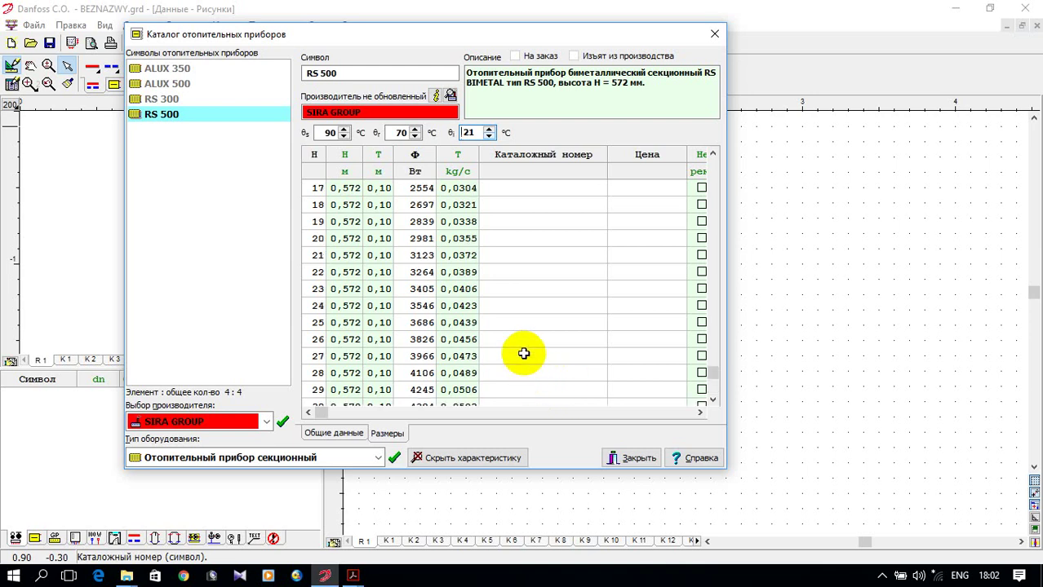
Filter the catalogue to the type Отопительный прибор панельный VK с вентил… and check which manufacturers it offers.
{"action": "left_click", "coordinate": [377, 458]}
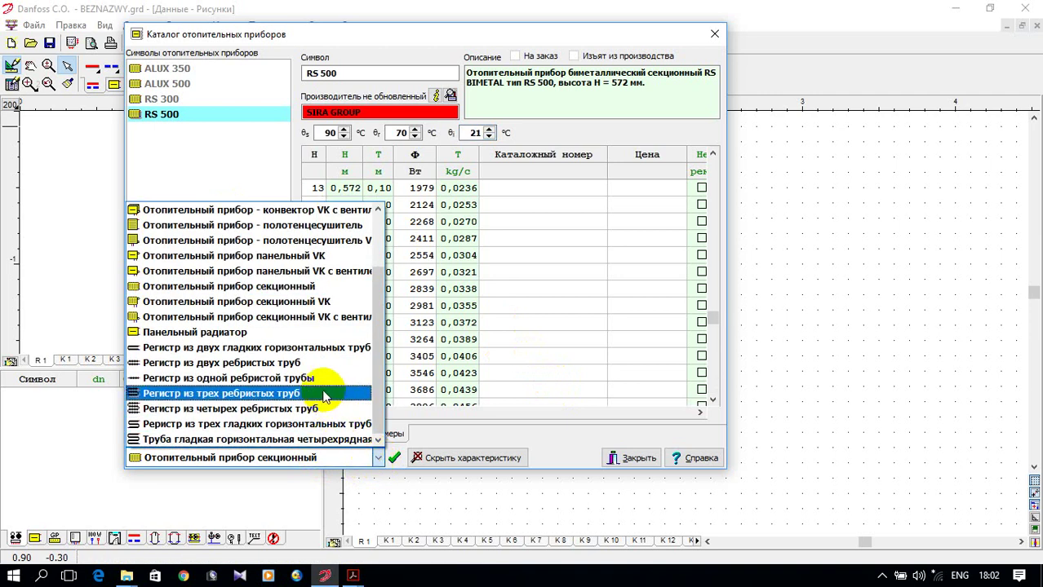
{"action": "left_click", "coordinate": [298, 271]}
{"action": "left_click", "coordinate": [266, 422]}
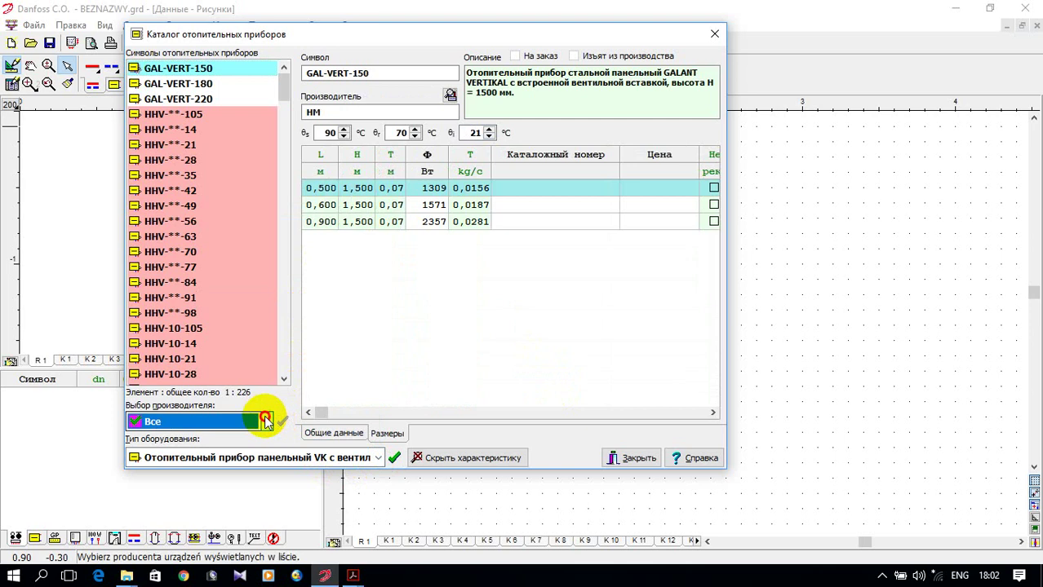
{"action": "left_click", "coordinate": [266, 422]}
{"action": "left_click", "coordinate": [266, 422]}
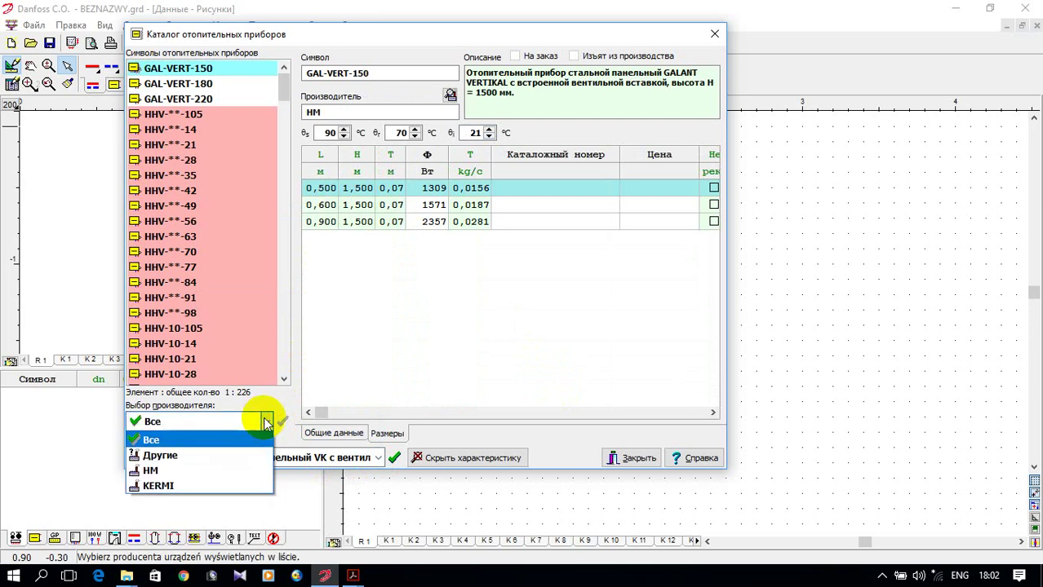
{"action": "left_click", "coordinate": [437, 437]}
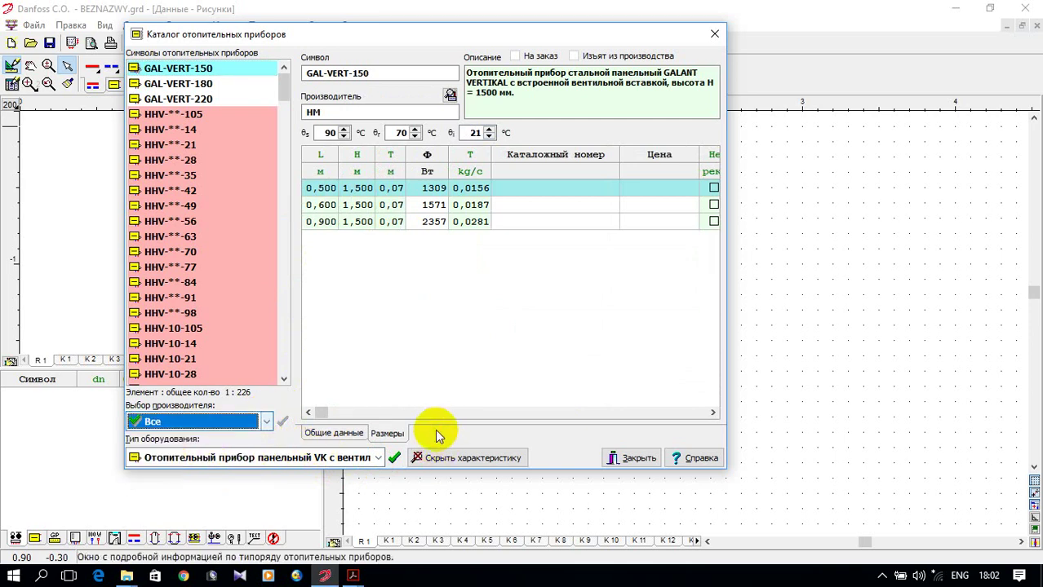
Filter the catalogue to the type Отопительный прибор панельный VK and the manufacturer PRADO.
{"action": "left_click", "coordinate": [378, 459]}
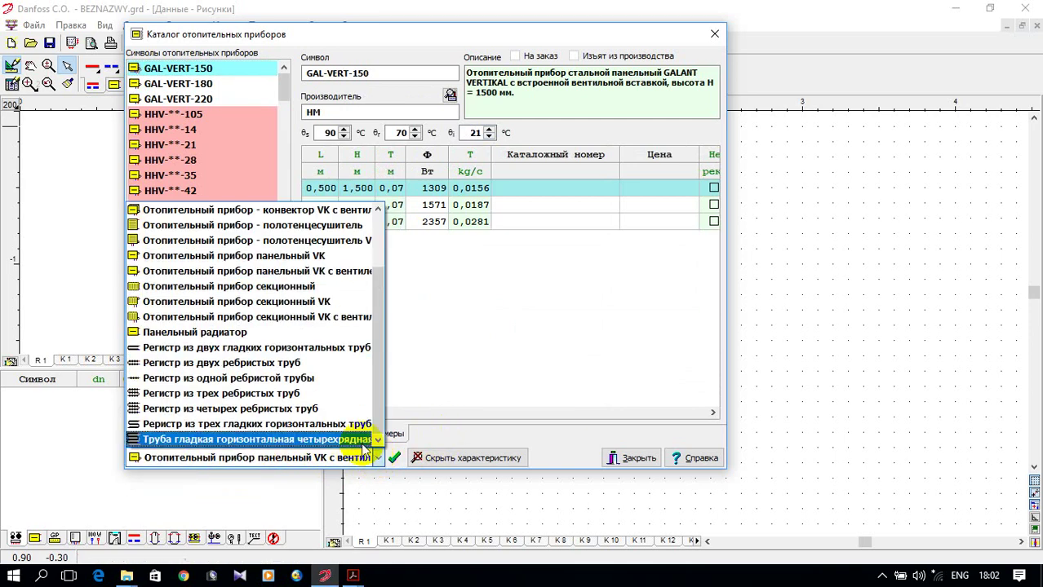
{"action": "left_click", "coordinate": [291, 258]}
{"action": "left_click", "coordinate": [284, 425]}
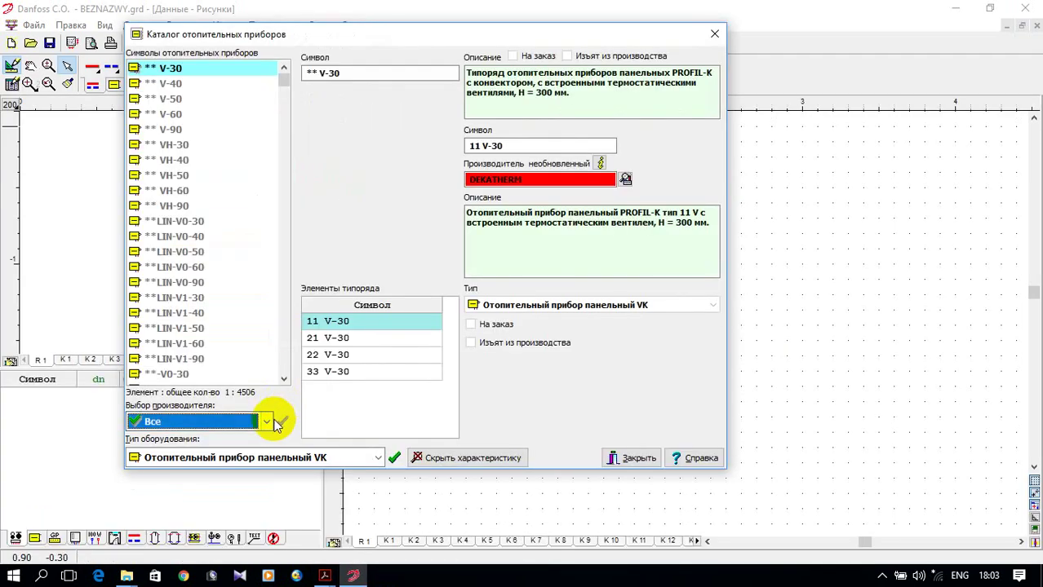
{"action": "left_click", "coordinate": [267, 421]}
{"action": "scroll", "coordinate": [239, 351], "scroll_direction": "down", "scroll_amount": 4}
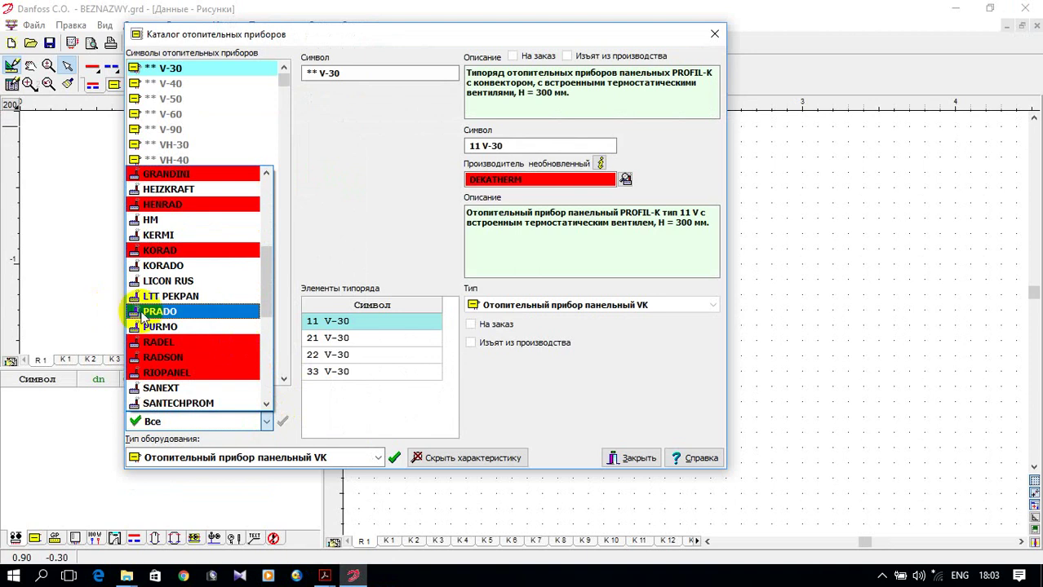
{"action": "left_click", "coordinate": [181, 315]}
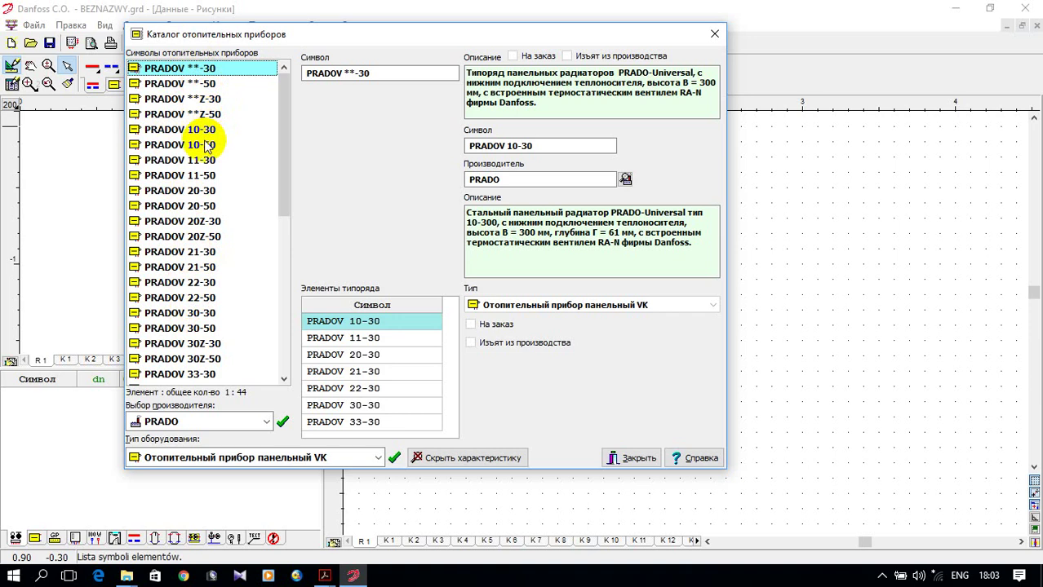
Select the PRADOV 21-50 radiator and set its supply temperature to 79 °C.
{"action": "left_click", "coordinate": [207, 269]}
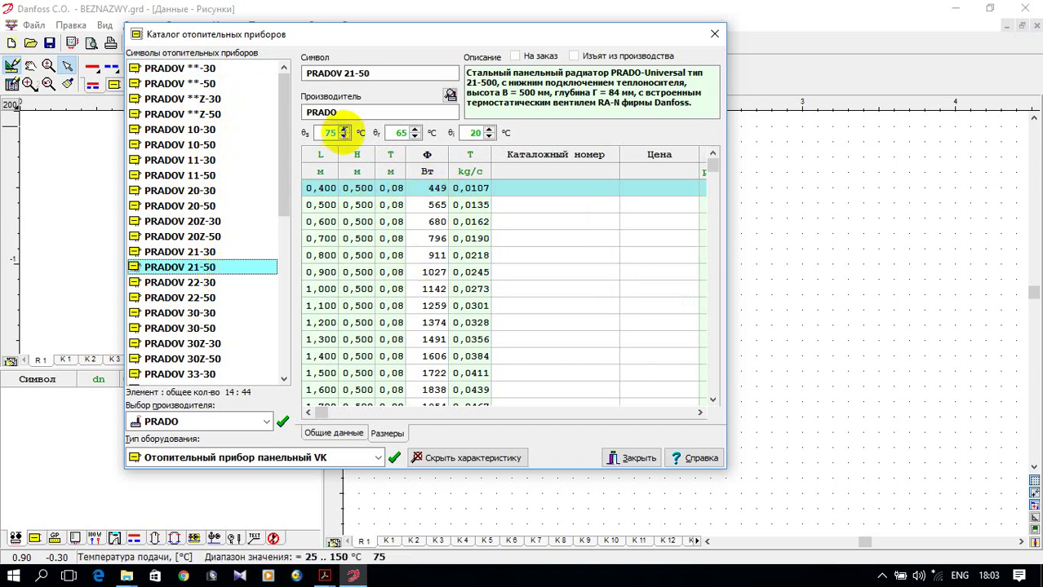
{"action": "left_click", "coordinate": [343, 128]}
{"action": "left_click", "coordinate": [344, 128]}
{"action": "left_click", "coordinate": [344, 129]}
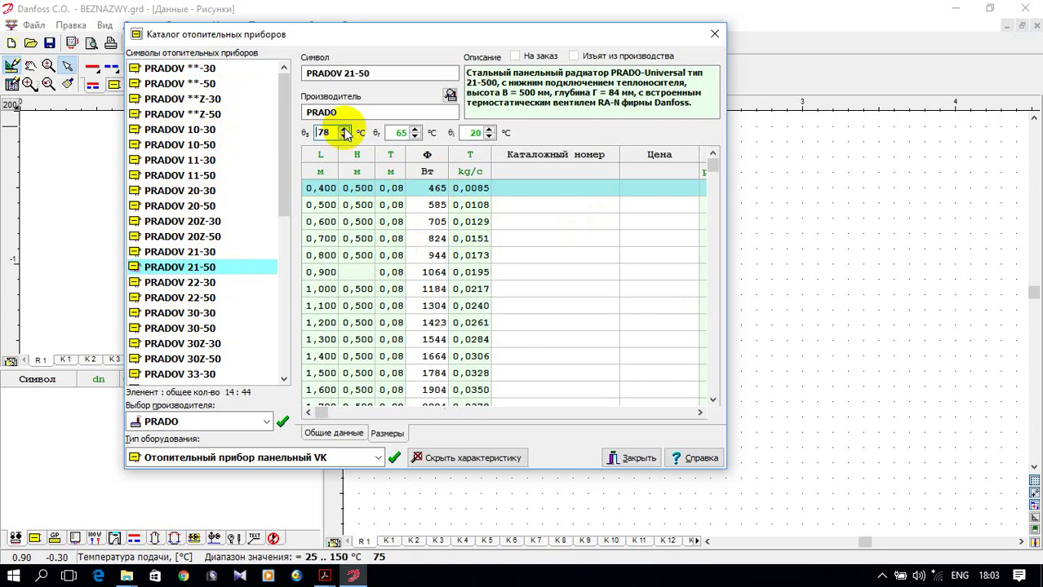
{"action": "left_click", "coordinate": [344, 128]}
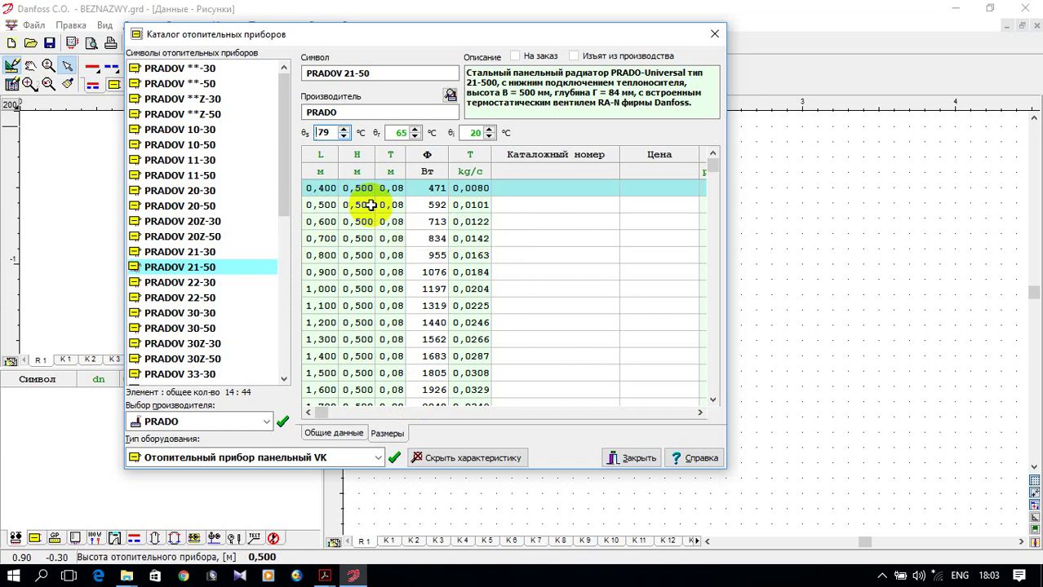
Review the longer available lengths of the PRADOV 21-50 radiator and close the heater catalogue.
{"action": "left_click_drag", "start_coordinate": [718, 169], "coordinate": [703, 396]}
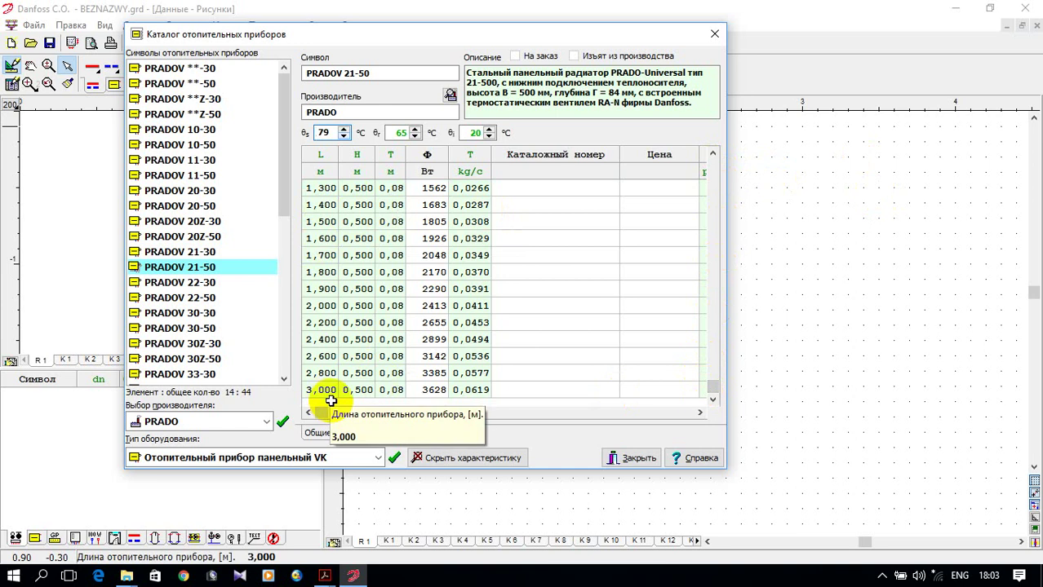
{"action": "left_click", "coordinate": [622, 459]}
Open the general project data and enter project name ddddfff, location ffff and designer fff.
{"action": "left_click", "coordinate": [139, 24]}
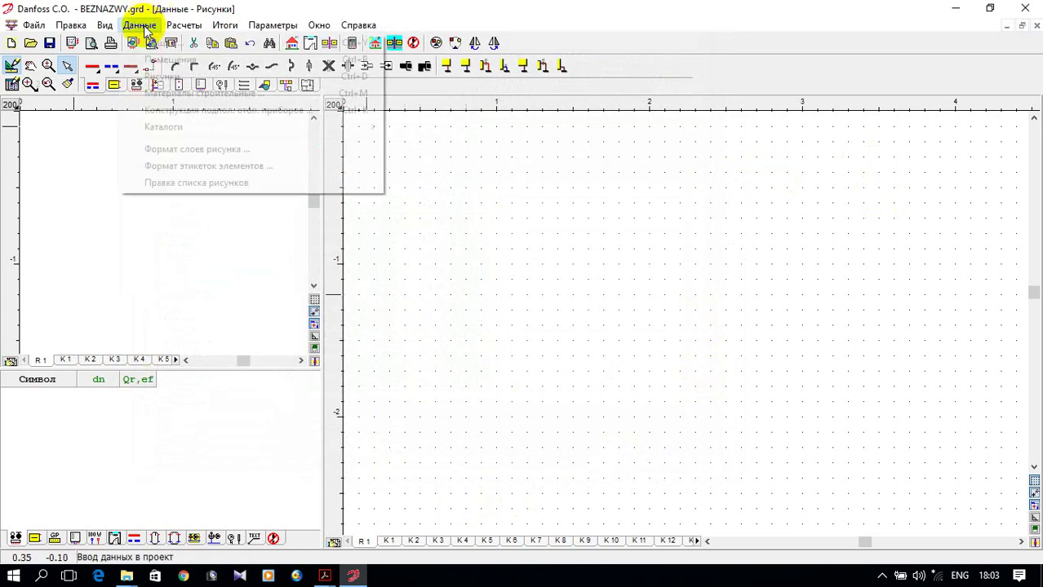
{"action": "left_click", "coordinate": [163, 45]}
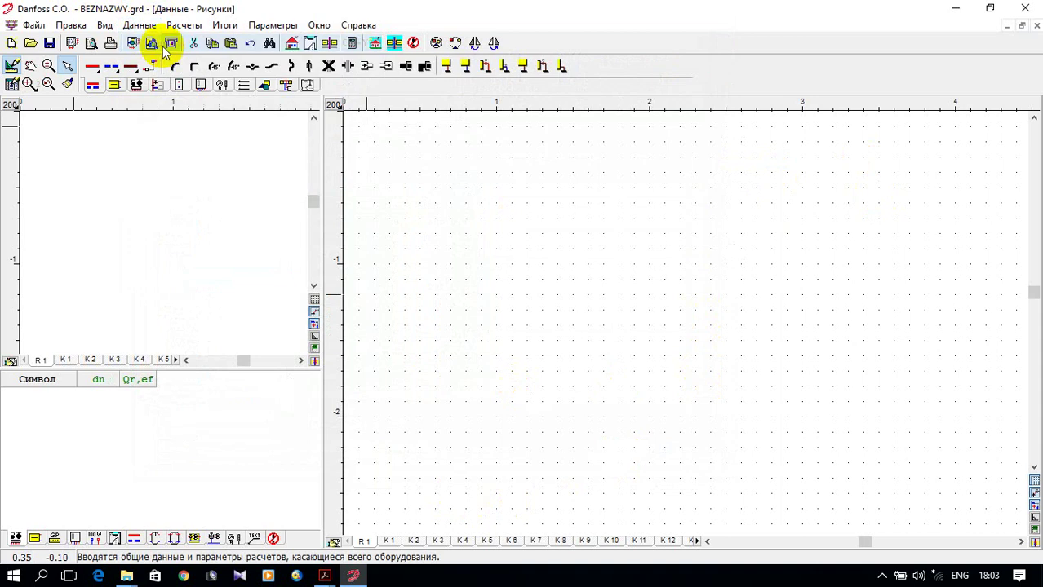
{"action": "left_click", "coordinate": [395, 101]}
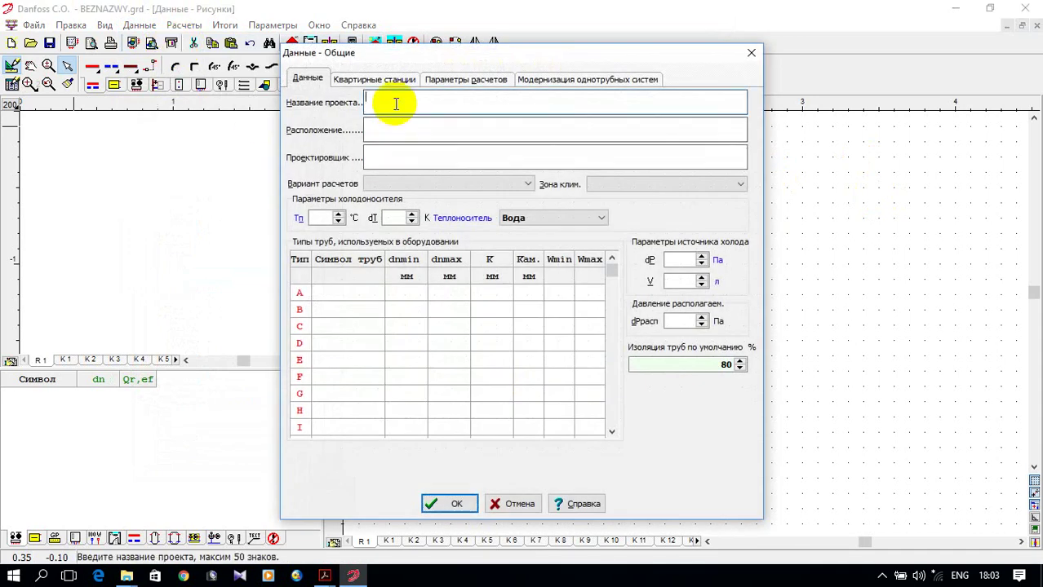
{"action": "type", "text": "ddddfff"}
{"action": "left_click", "coordinate": [410, 127]}
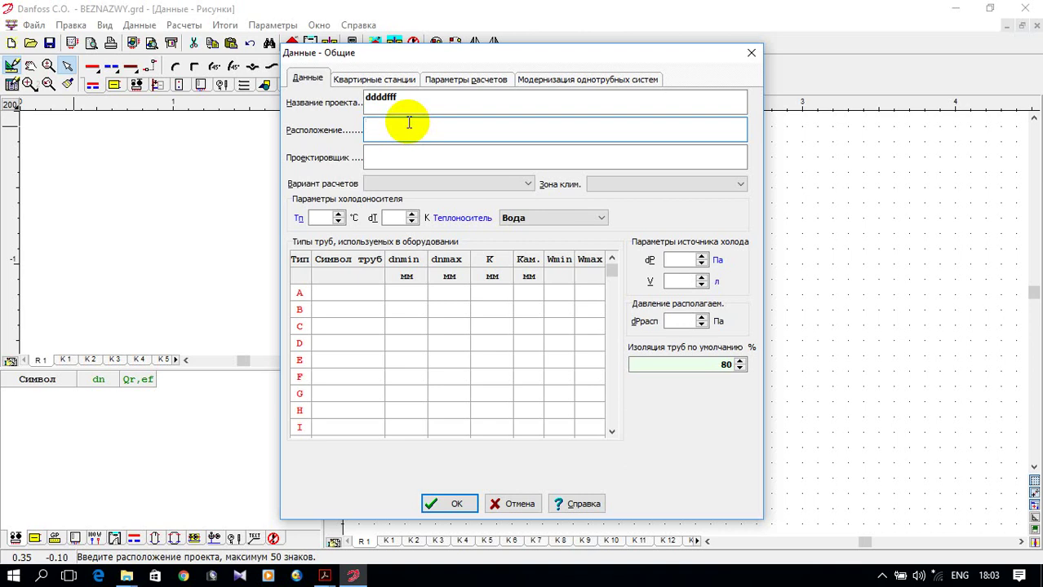
{"action": "type", "text": "ffff"}
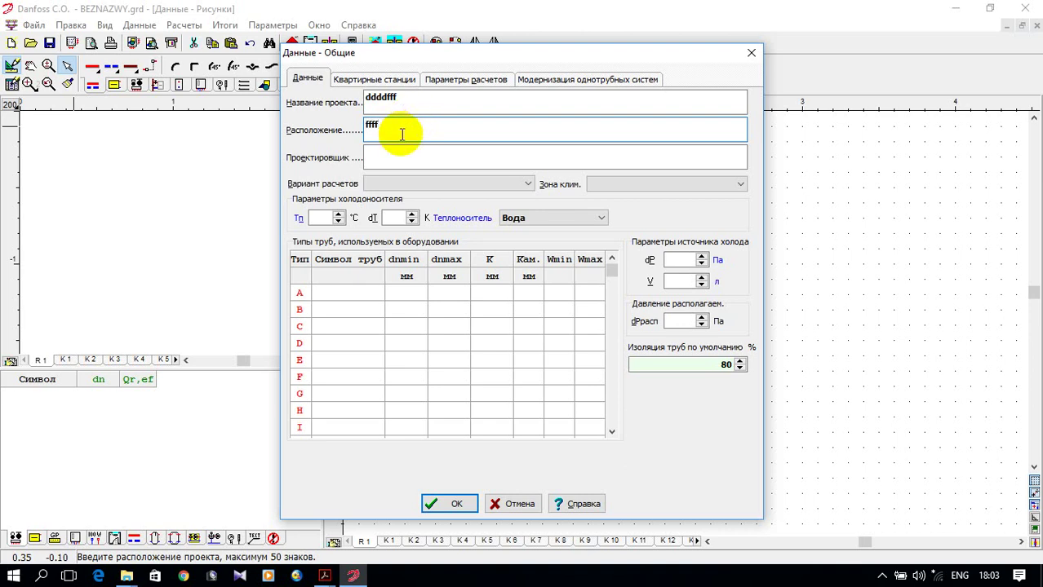
{"action": "left_click", "coordinate": [401, 156]}
{"action": "type", "text": "fff"}
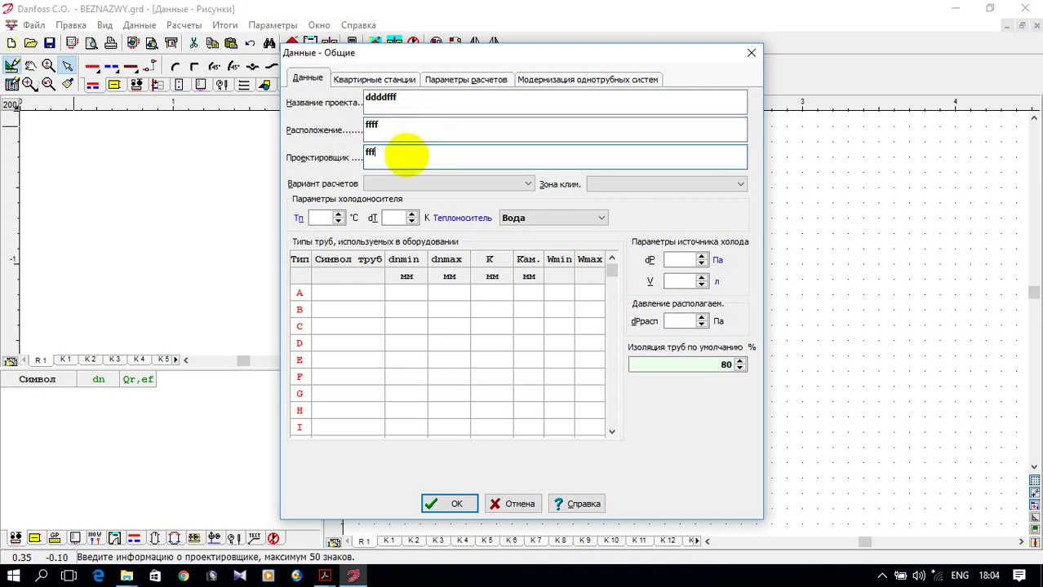
Set the calculation variant to Проектирование и регулирование and the climate zone to Темп. наружная tн = -34 °C.
{"action": "left_click", "coordinate": [526, 186]}
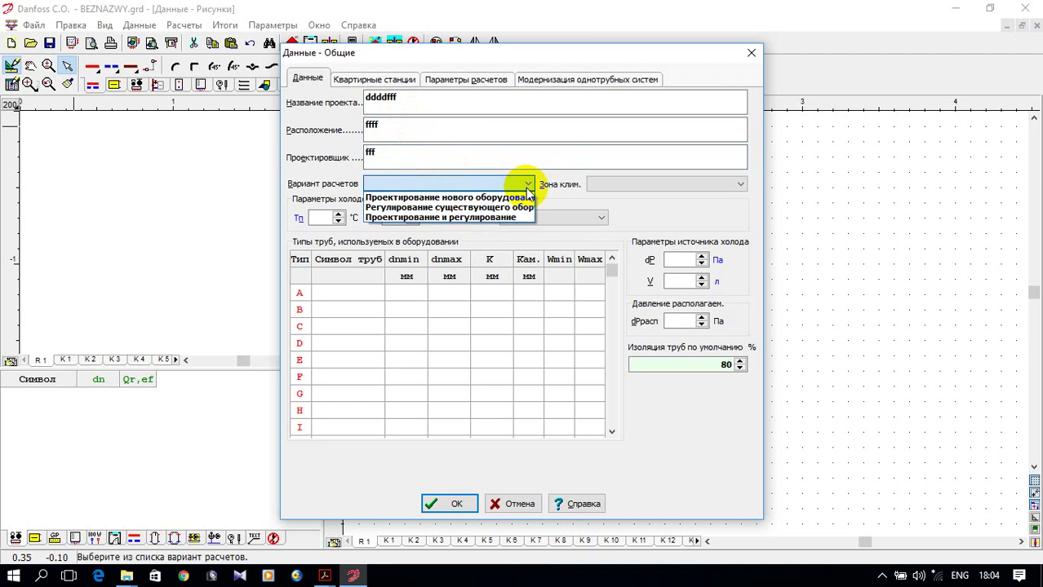
{"action": "left_click", "coordinate": [519, 217]}
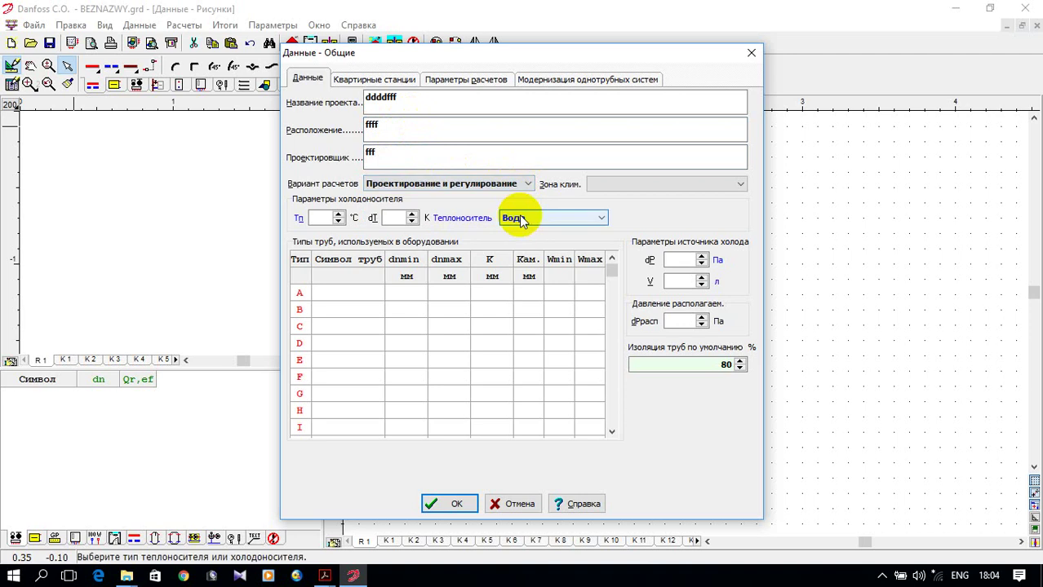
{"action": "left_click", "coordinate": [741, 184]}
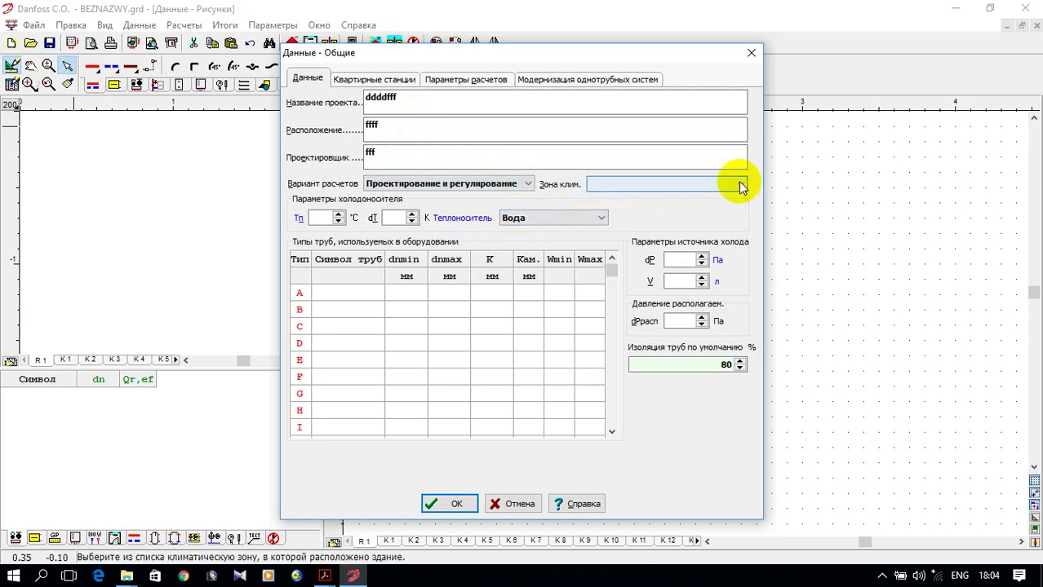
{"action": "scroll", "coordinate": [693, 212], "scroll_direction": "down", "scroll_amount": 5}
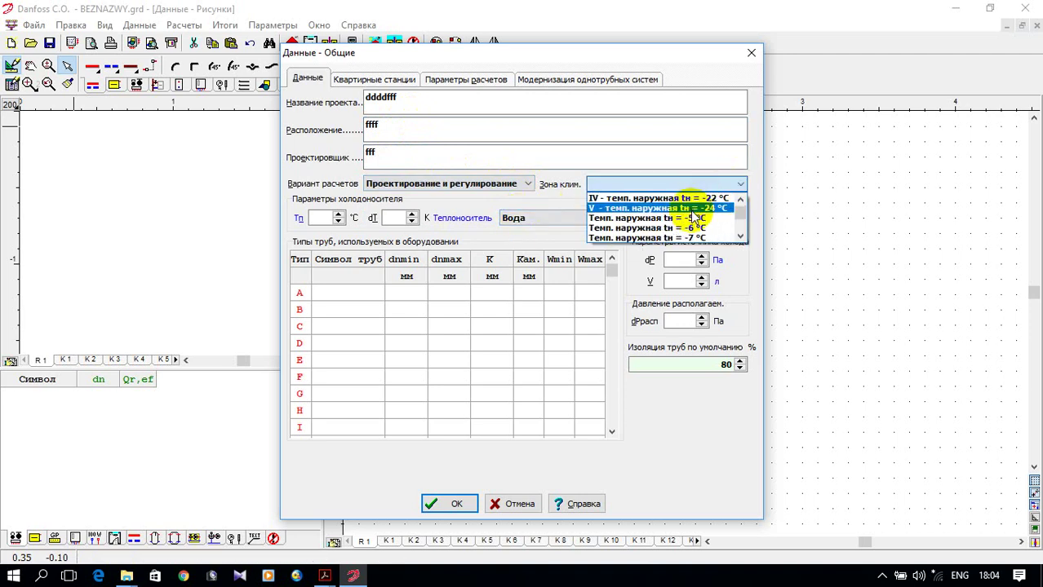
{"action": "scroll", "coordinate": [692, 216], "scroll_direction": "down", "scroll_amount": 9}
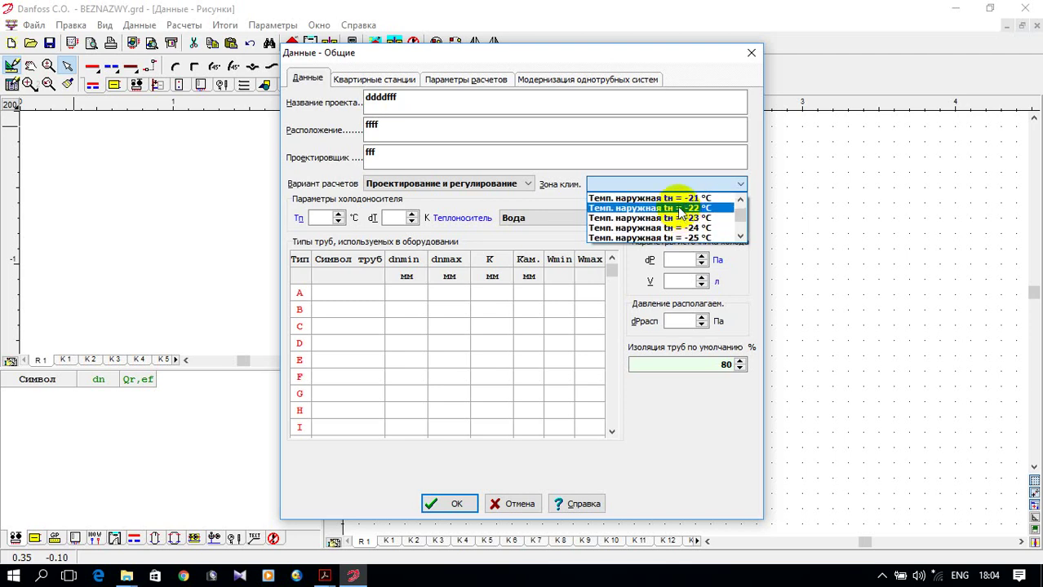
{"action": "scroll", "coordinate": [697, 222], "scroll_direction": "down", "scroll_amount": 12}
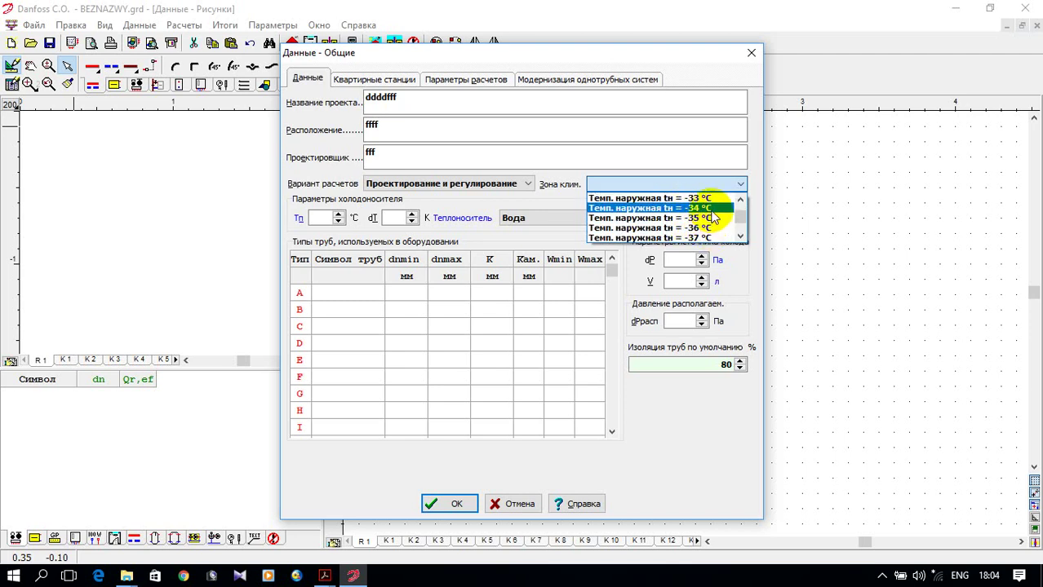
{"action": "left_click", "coordinate": [706, 207]}
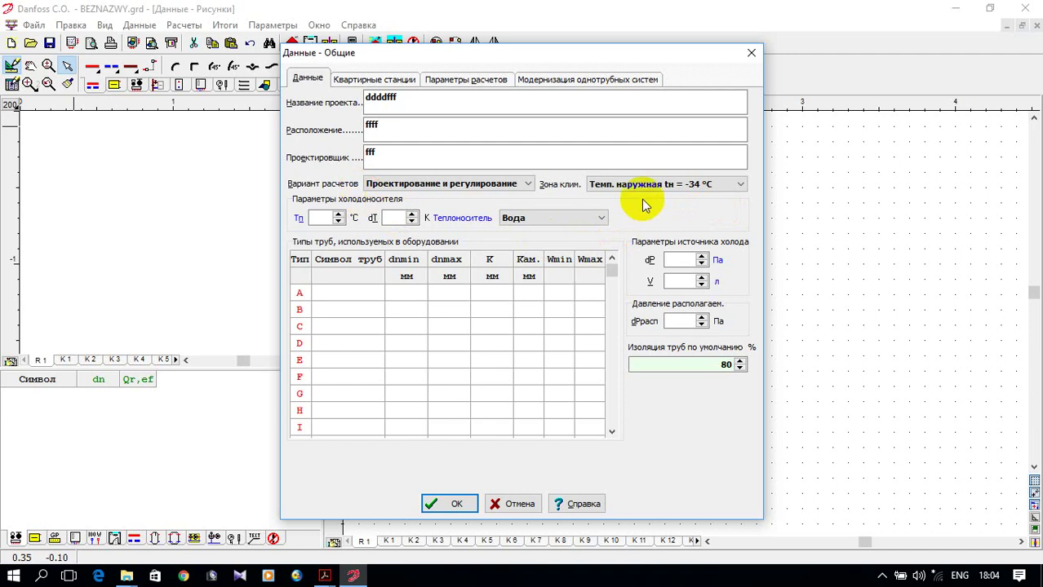
Set the heat carrier's supply temperature Тп to 120 °C.
{"action": "left_click", "coordinate": [337, 215]}
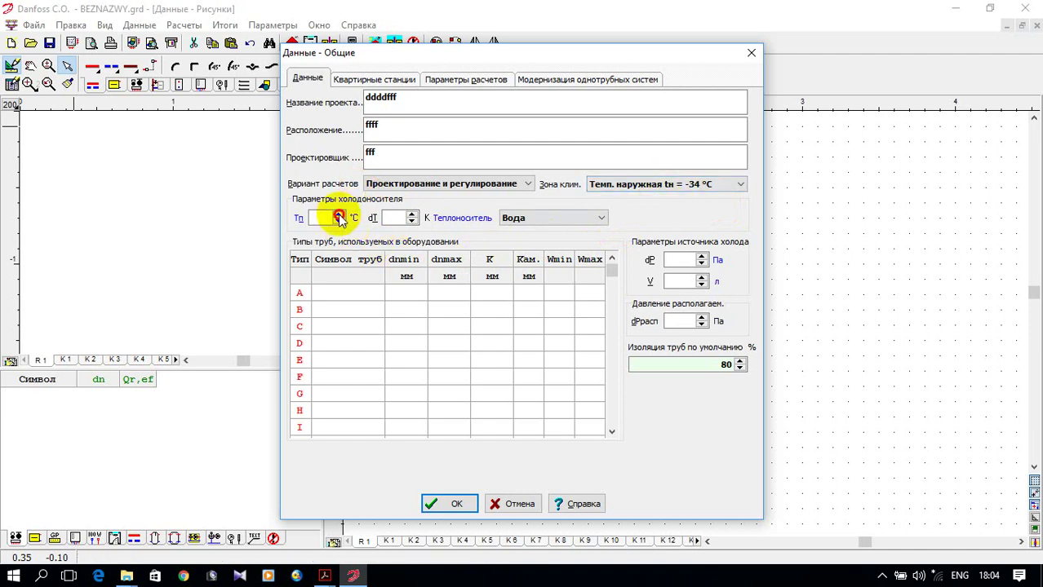
{"action": "left_click", "coordinate": [337, 215]}
{"action": "left_click", "coordinate": [337, 215]}
{"action": "left_click", "coordinate": [338, 214]}
{"action": "left_click", "coordinate": [339, 216]}
{"action": "left_click", "coordinate": [339, 215]}
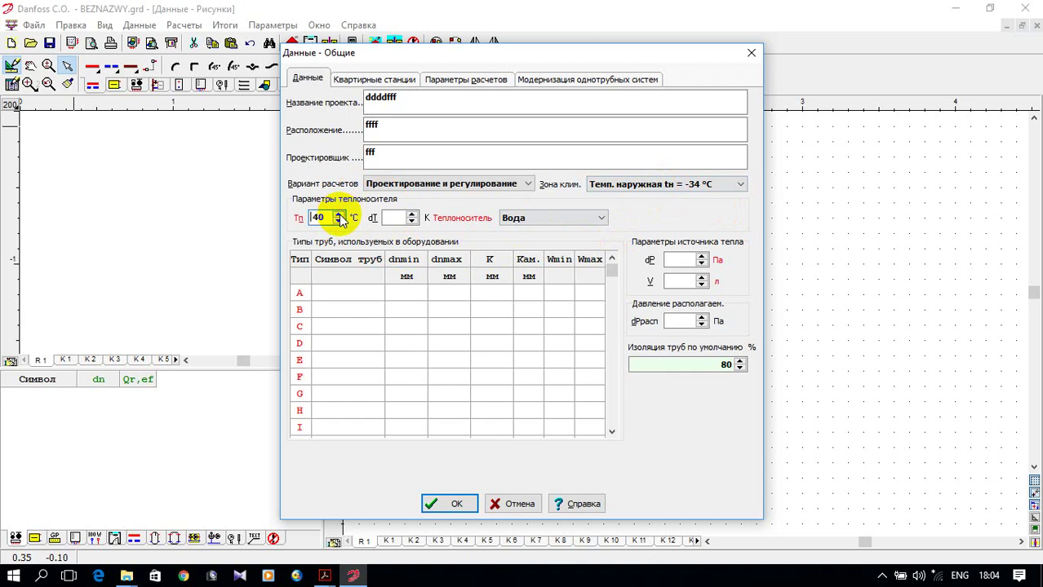
{"action": "left_click", "coordinate": [339, 214]}
{"action": "left_click", "coordinate": [339, 214]}
{"action": "left_click", "coordinate": [339, 214]}
{"action": "left_click", "coordinate": [339, 214]}
{"action": "left_click", "coordinate": [339, 214]}
{"action": "left_click", "coordinate": [338, 213]}
{"action": "left_click", "coordinate": [339, 214]}
{"action": "left_click", "coordinate": [338, 213]}
{"action": "left_click", "coordinate": [338, 214]}
{"action": "left_click", "coordinate": [338, 213]}
{"action": "left_click", "coordinate": [339, 214]}
{"action": "left_click", "coordinate": [339, 214]}
{"action": "left_click", "coordinate": [338, 214]}
{"action": "left_click", "coordinate": [338, 214]}
{"action": "left_click", "coordinate": [338, 214]}
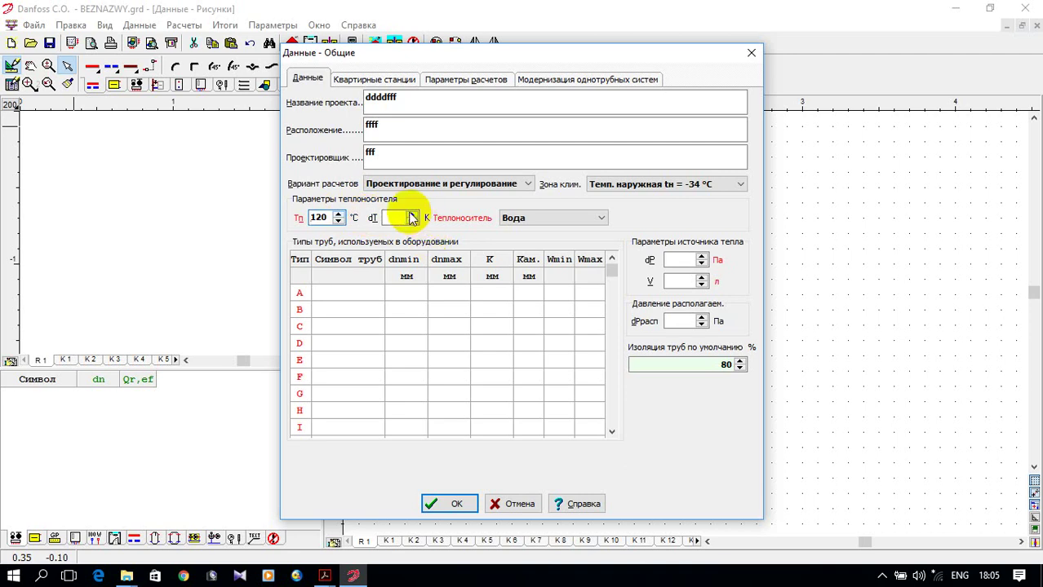
Set the temperature difference dT to 50 K and choose Вода as the heat carrier.
{"action": "key", "text": "Tab"}
{"action": "type", "text": "15"}
{"action": "left_click", "coordinate": [601, 219]}
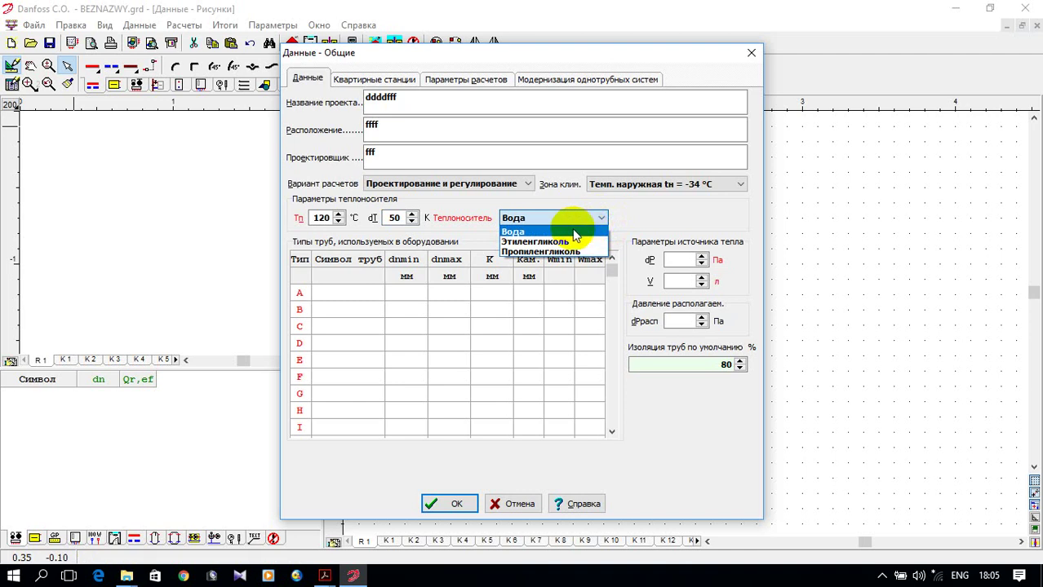
{"action": "left_click", "coordinate": [574, 233]}
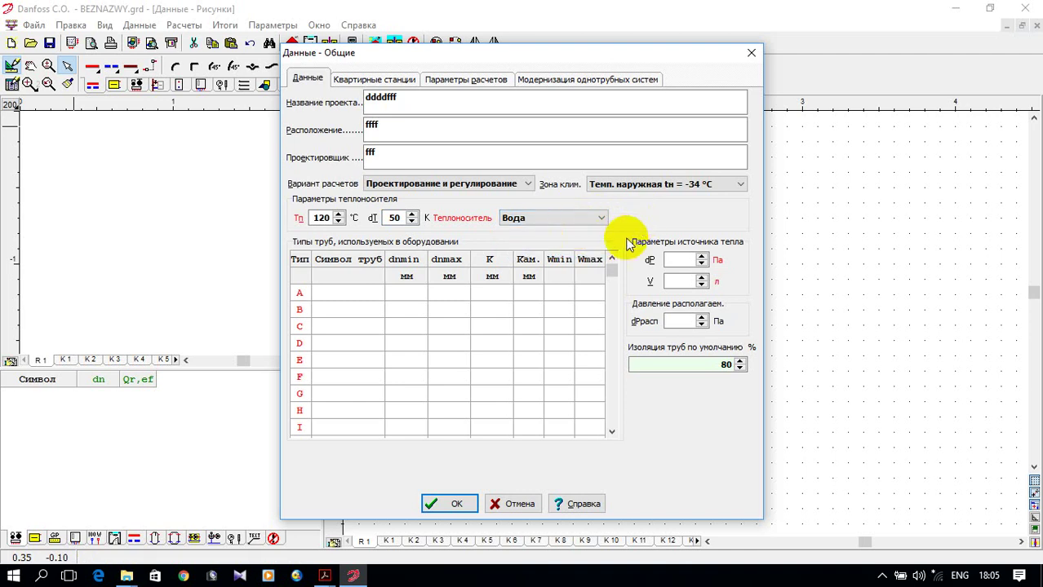
Set the heat source's pressure loss to 0 Pa and volume to 0 l, and the available pressure to 50000 Pa.
{"action": "left_click", "coordinate": [676, 260]}
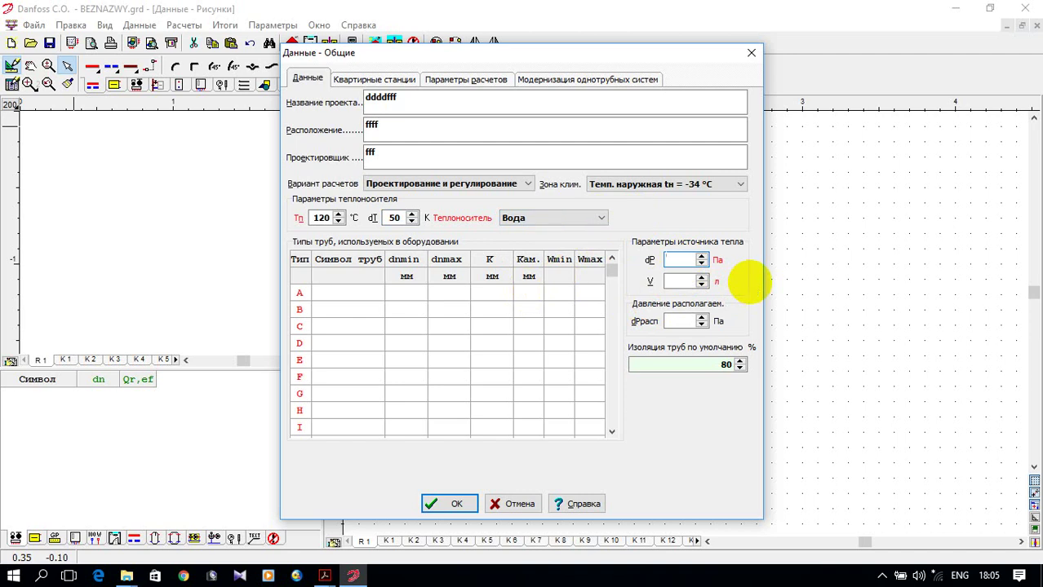
{"action": "left_click", "coordinate": [684, 282]}
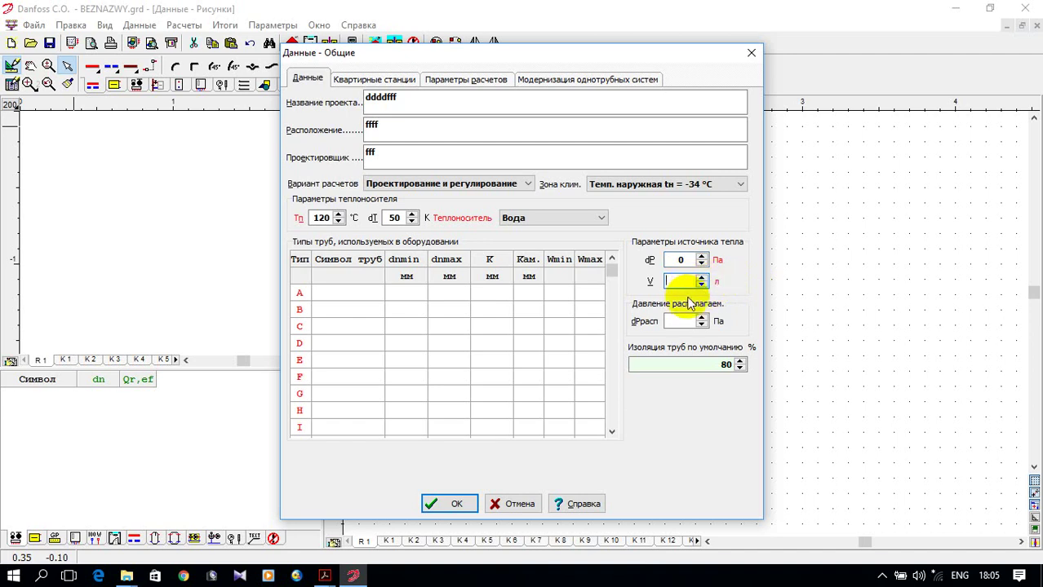
{"action": "type", "text": "0"}
{"action": "left_click", "coordinate": [685, 320]}
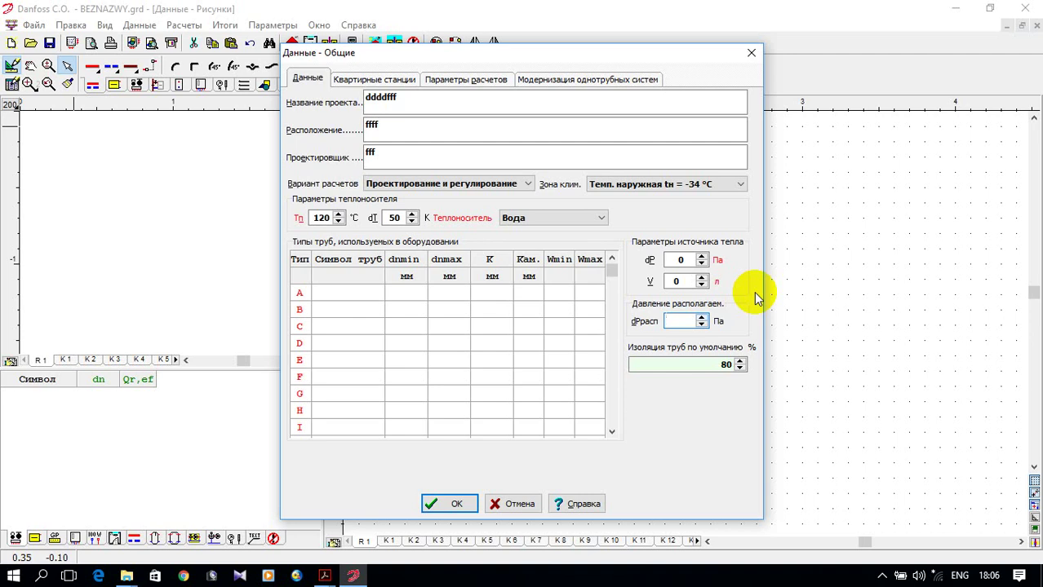
{"action": "type", "text": "50000"}
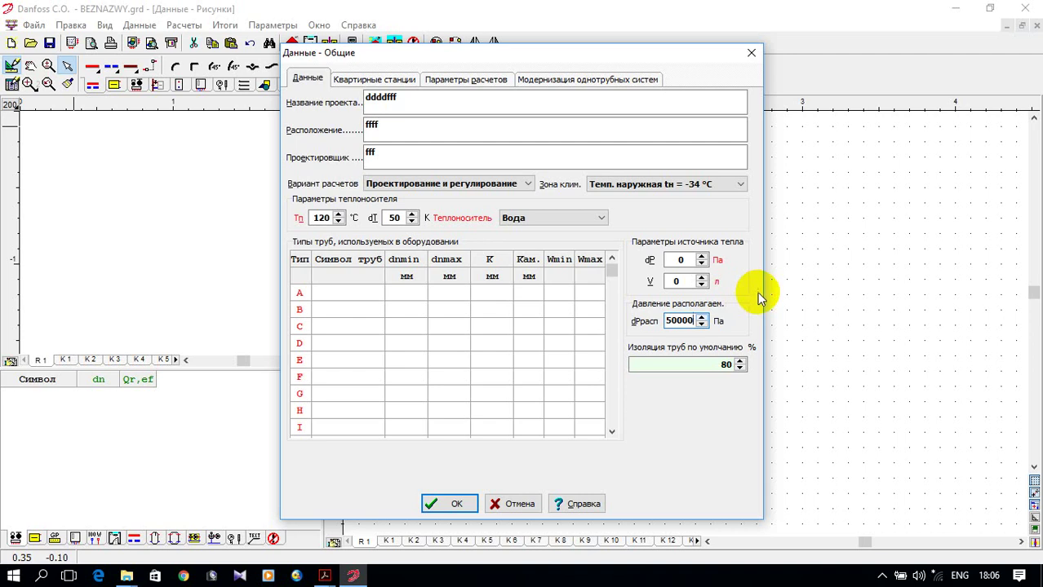
{"action": "mouse_move", "coordinate": [716, 367]}
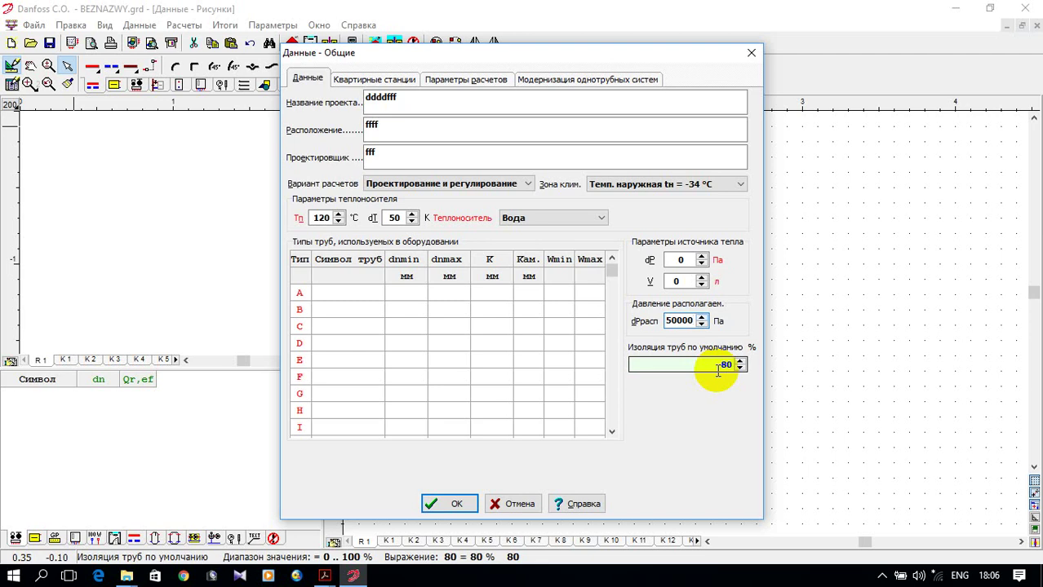
Open the pipe catalogue for pipe type A and filter it to Полимерные pipes made by REHAU.
{"action": "left_click", "coordinate": [362, 291]}
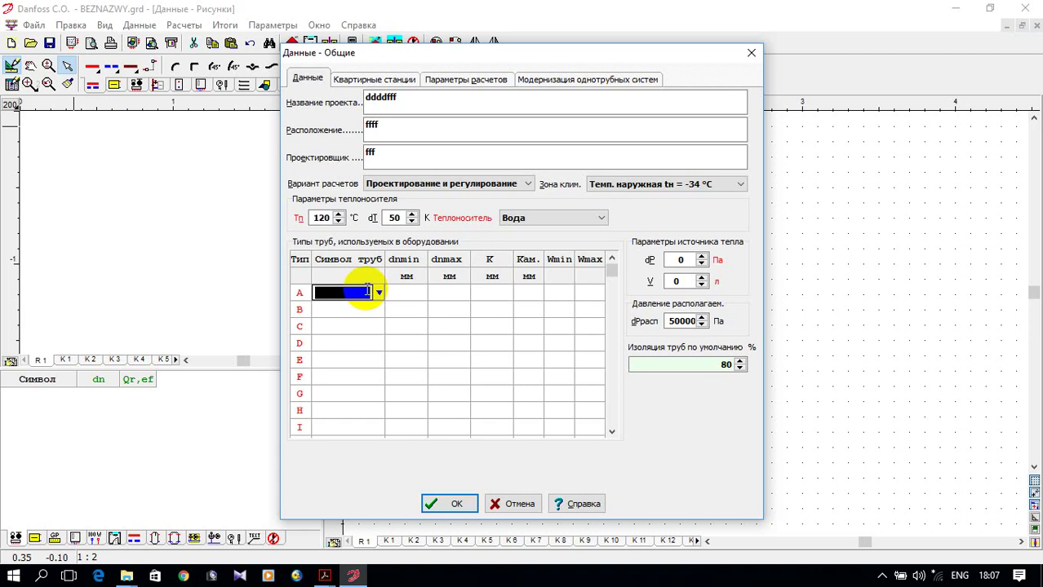
{"action": "left_click", "coordinate": [378, 294]}
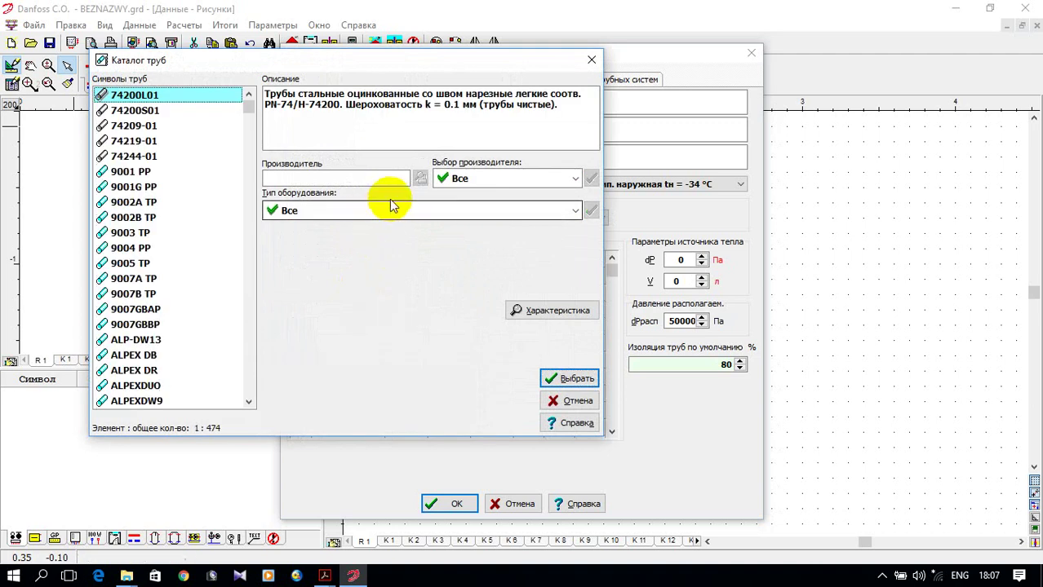
{"action": "left_click", "coordinate": [574, 212]}
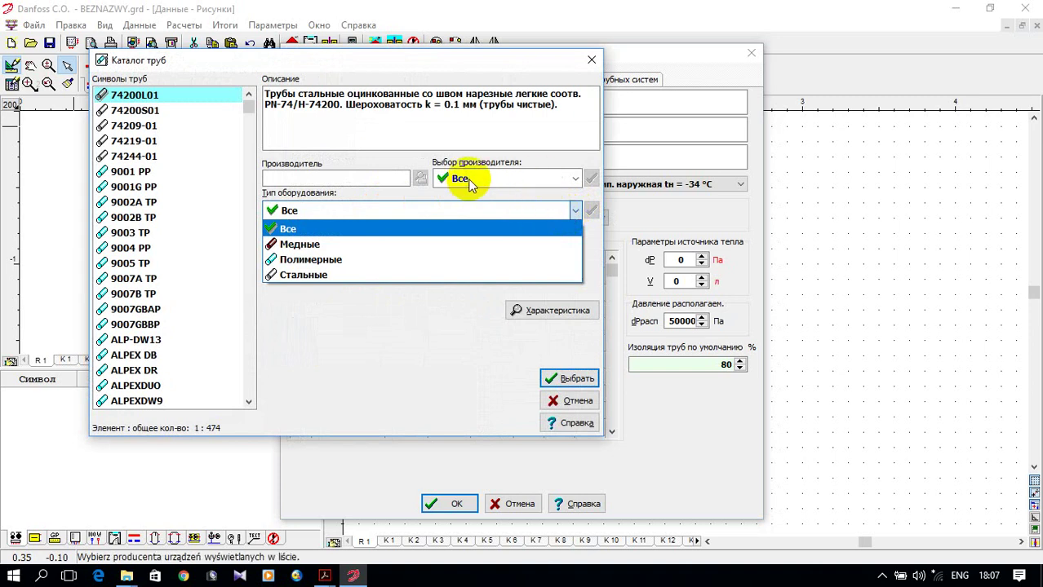
{"action": "left_click", "coordinate": [442, 260]}
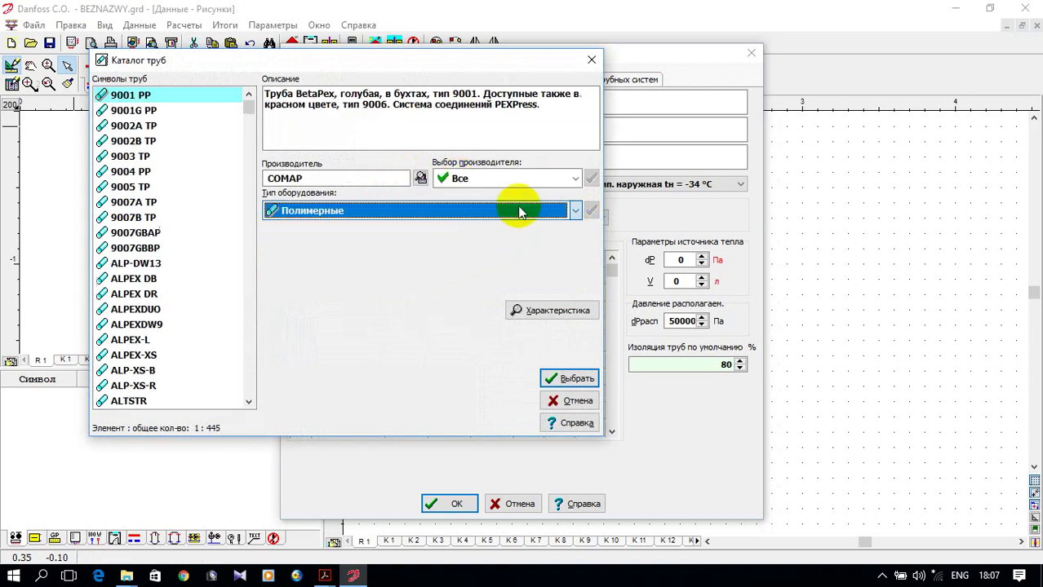
{"action": "left_click", "coordinate": [547, 179]}
{"action": "scroll", "coordinate": [523, 279], "scroll_direction": "down", "scroll_amount": 5}
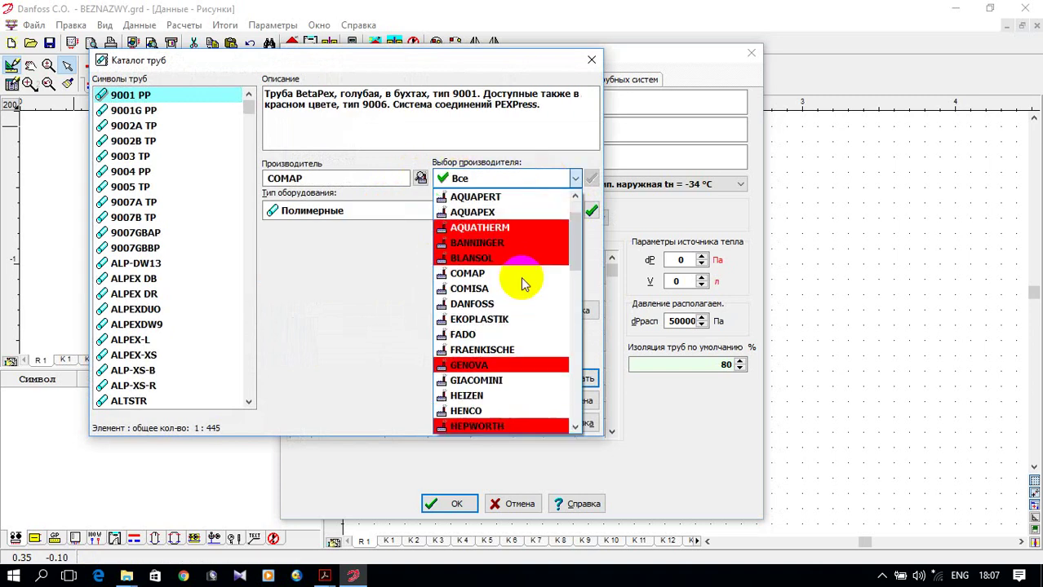
{"action": "scroll", "coordinate": [531, 273], "scroll_direction": "down", "scroll_amount": 5}
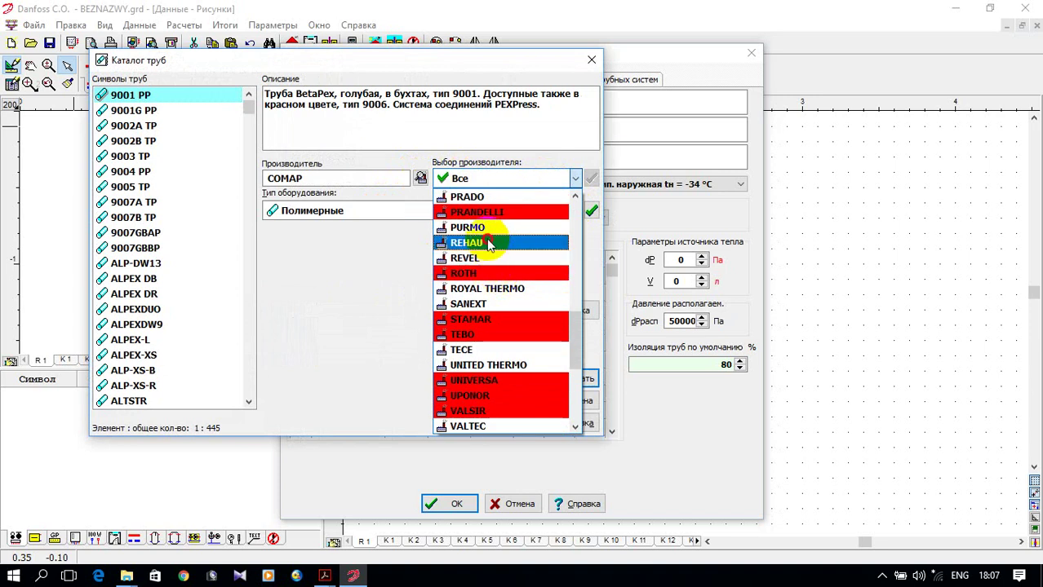
{"action": "left_click", "coordinate": [470, 241]}
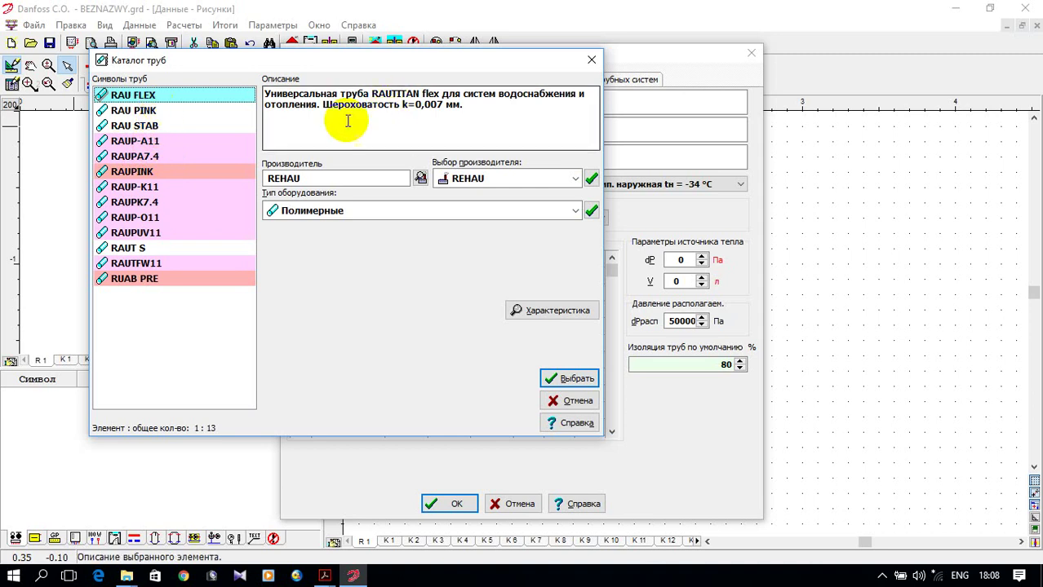
Compare the RAU PINK and RAU STAB pipe descriptions, and display the detailed characteristics of RAU PINK.
{"action": "left_click", "coordinate": [163, 111]}
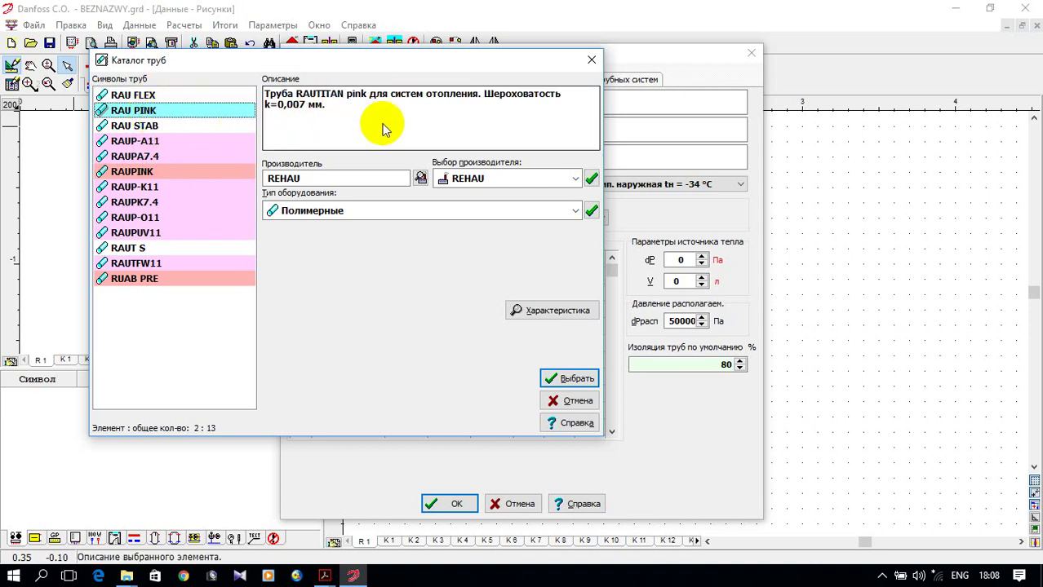
{"action": "left_click", "coordinate": [179, 128]}
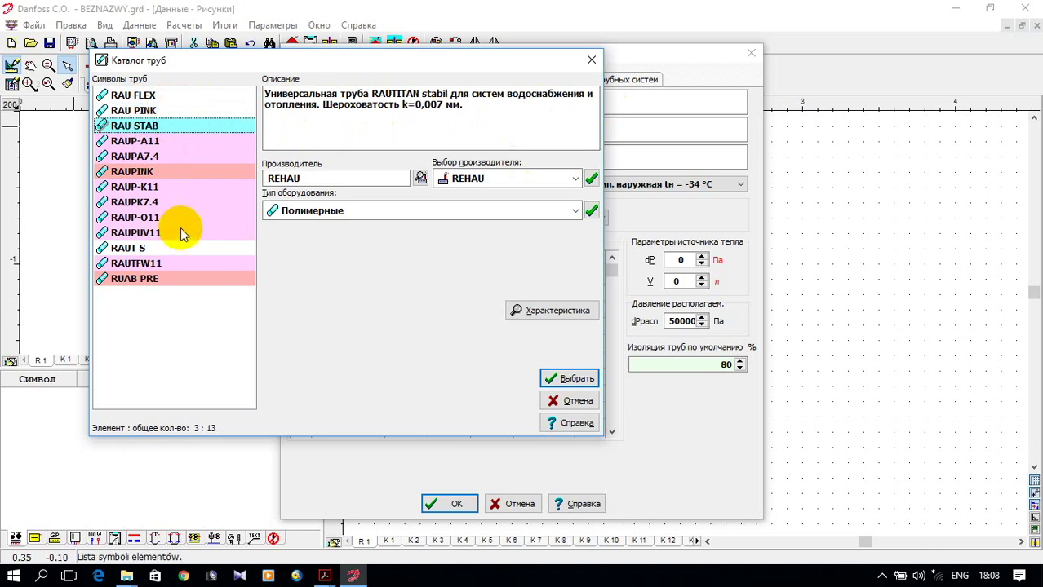
{"action": "left_click", "coordinate": [156, 112]}
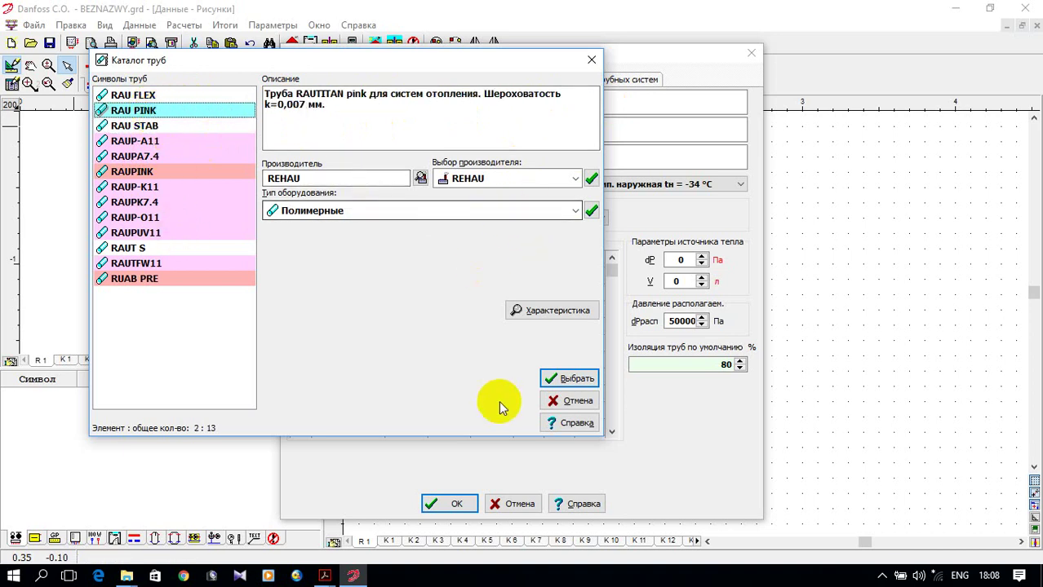
{"action": "left_click", "coordinate": [517, 310]}
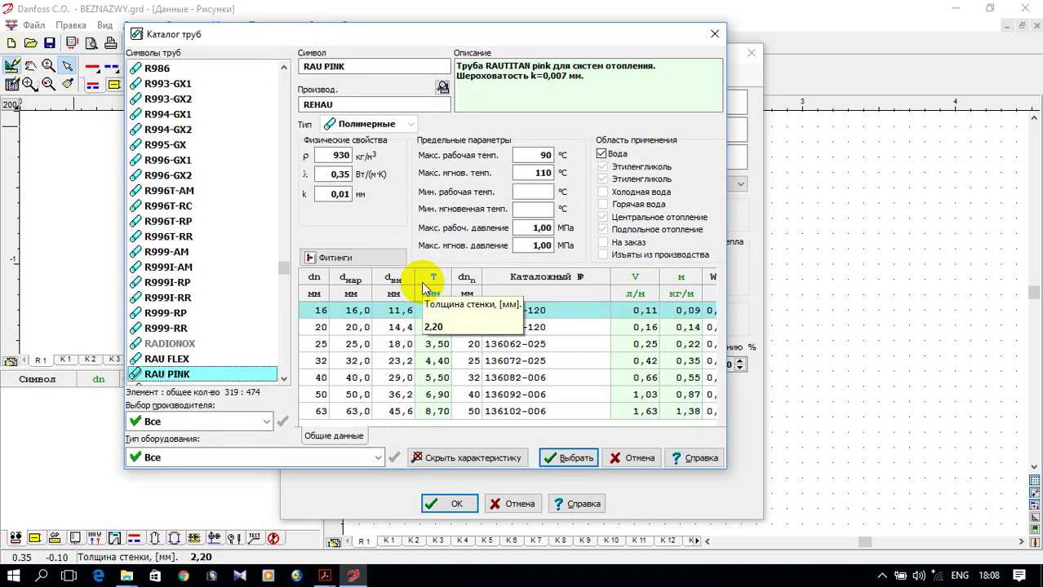
Limit the pipe catalogue to the manufacturer REHAU and assign RAU PINK to pipe type A.
{"action": "left_click", "coordinate": [266, 421]}
{"action": "scroll", "coordinate": [189, 357], "scroll_direction": "down", "scroll_amount": 2}
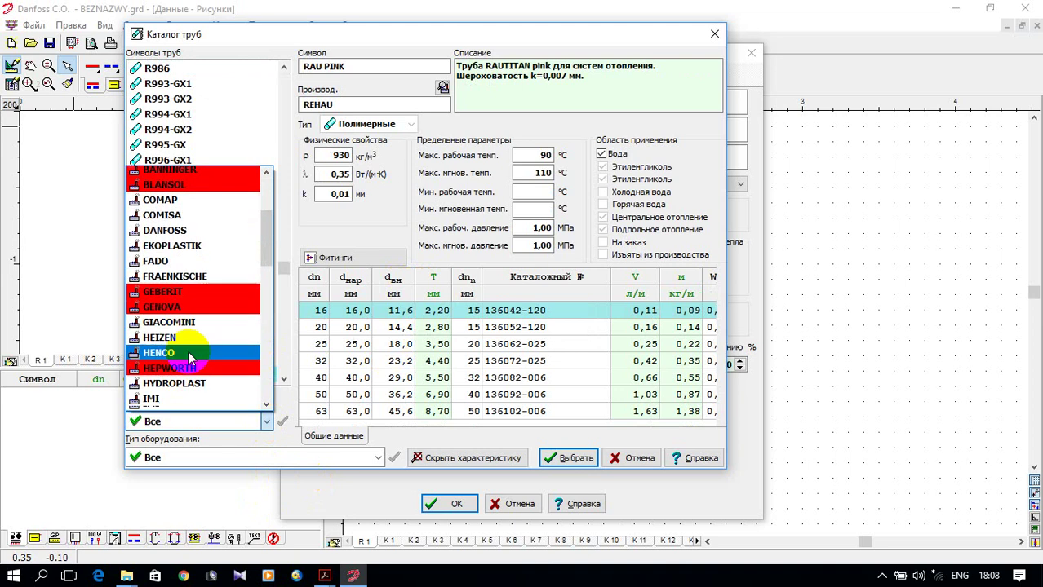
{"action": "scroll", "coordinate": [189, 357], "scroll_direction": "down", "scroll_amount": 6}
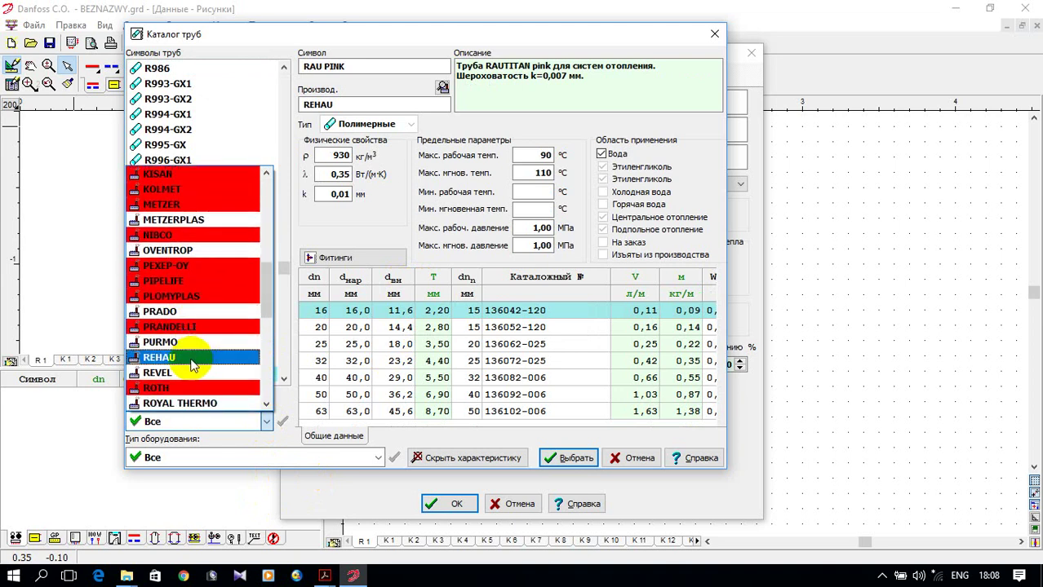
{"action": "left_click", "coordinate": [193, 364]}
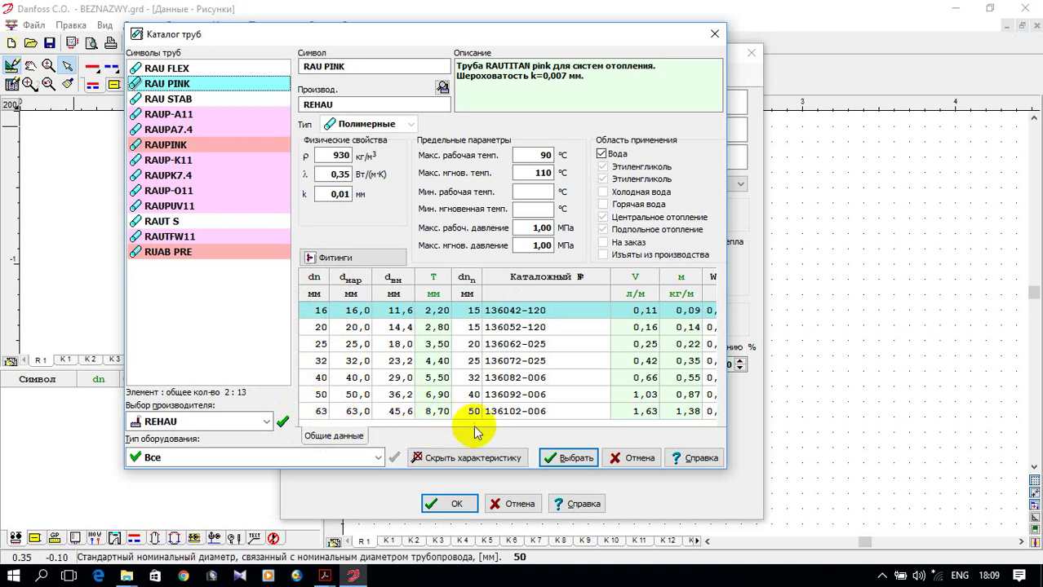
{"action": "left_click", "coordinate": [583, 462]}
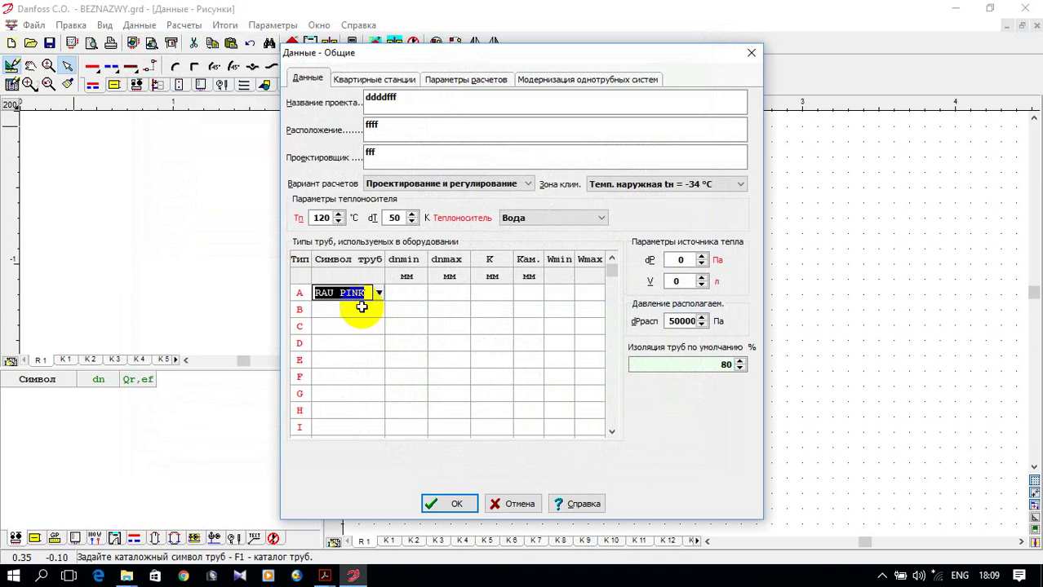
Assign the steel pipe GO_10704 to pipe type B, with the catalogue's characteristics hidden and its equipment type filtered to Стальные.
{"action": "left_click", "coordinate": [360, 309]}
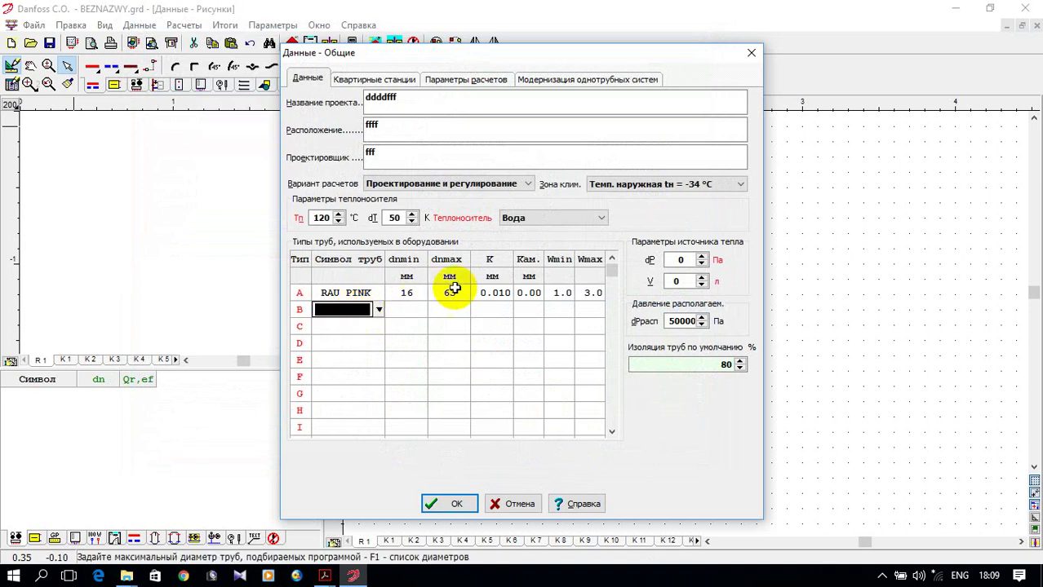
{"action": "left_click", "coordinate": [380, 321]}
{"action": "left_click", "coordinate": [378, 310]}
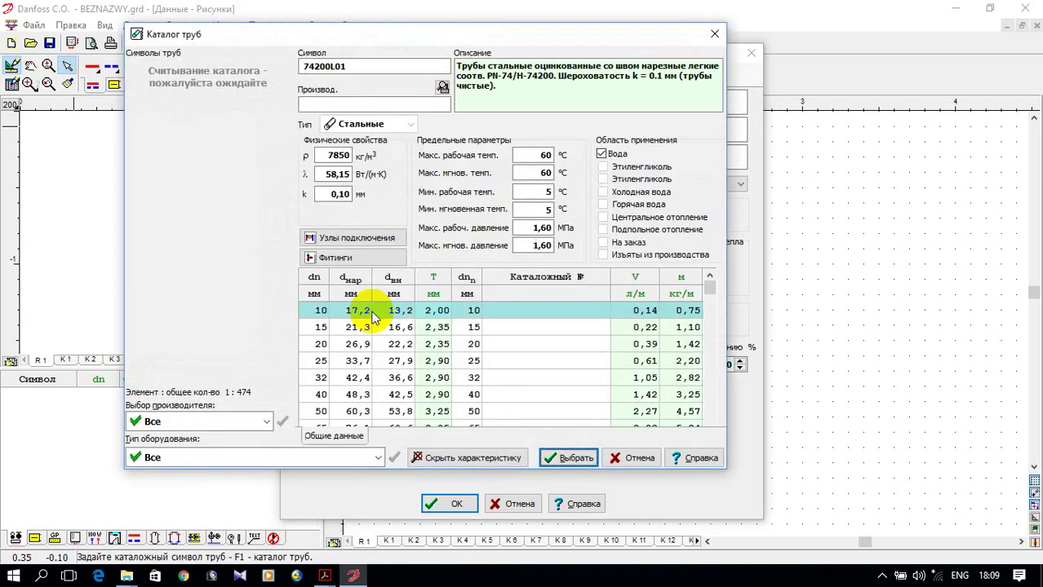
{"action": "left_click", "coordinate": [418, 455]}
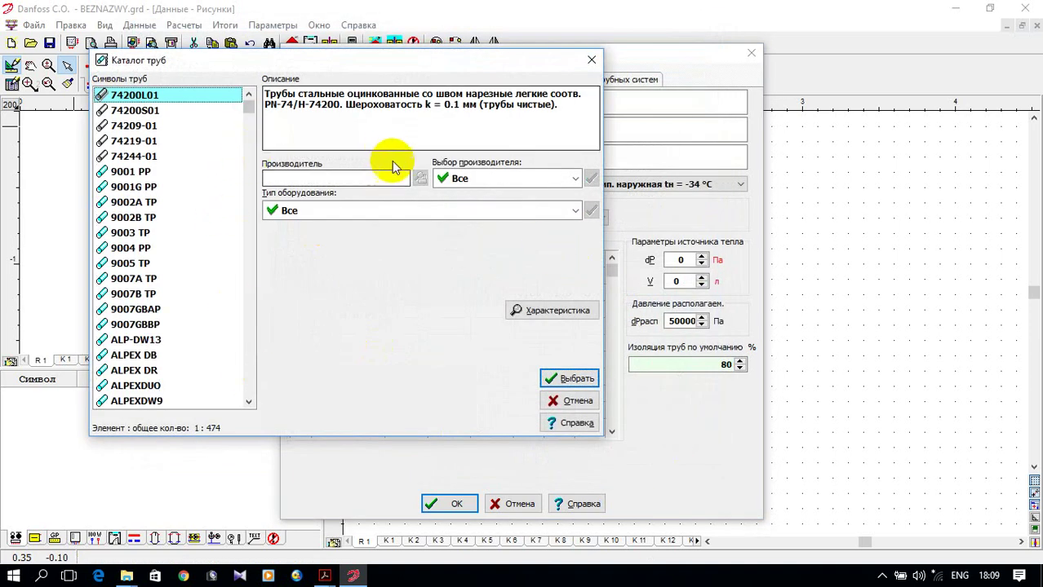
{"action": "left_click", "coordinate": [572, 209]}
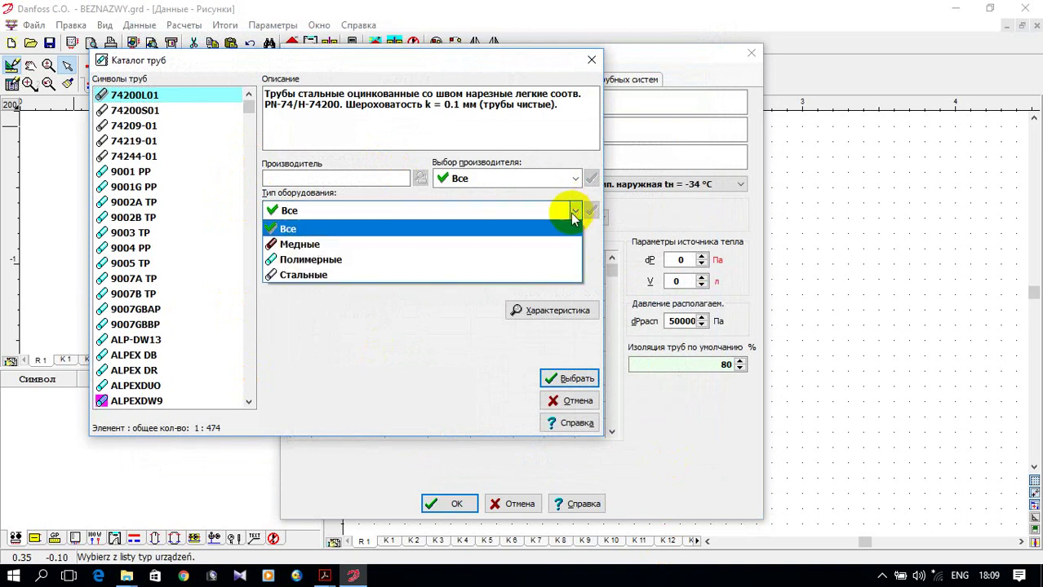
{"action": "left_click", "coordinate": [396, 275]}
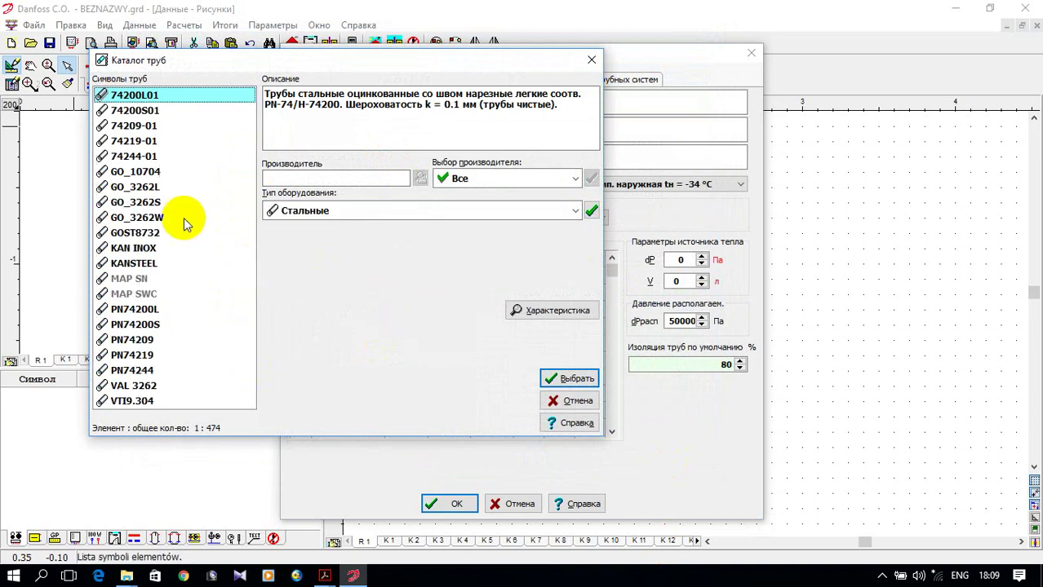
{"action": "left_click", "coordinate": [159, 172]}
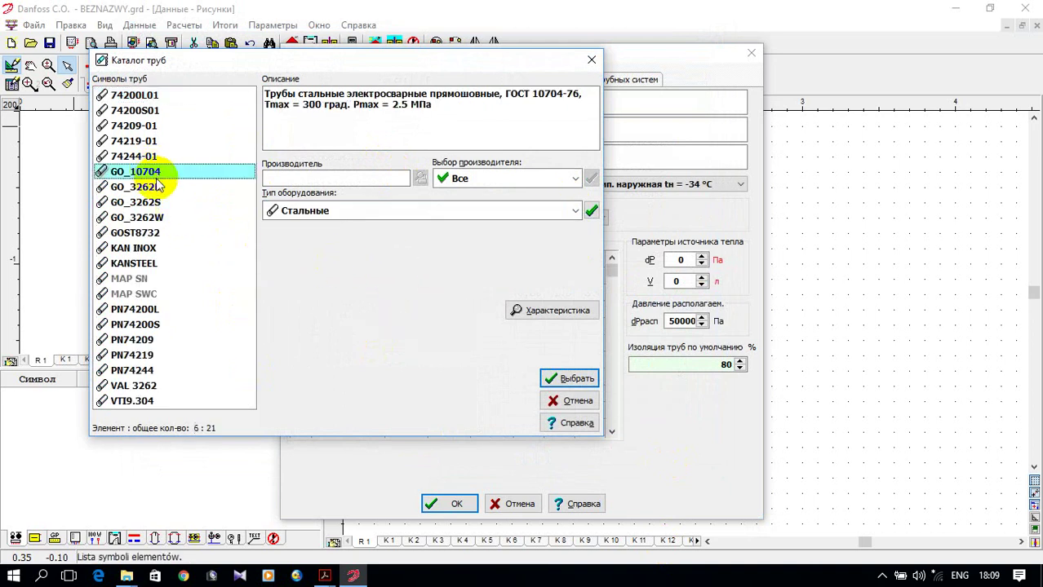
{"action": "left_click", "coordinate": [577, 380]}
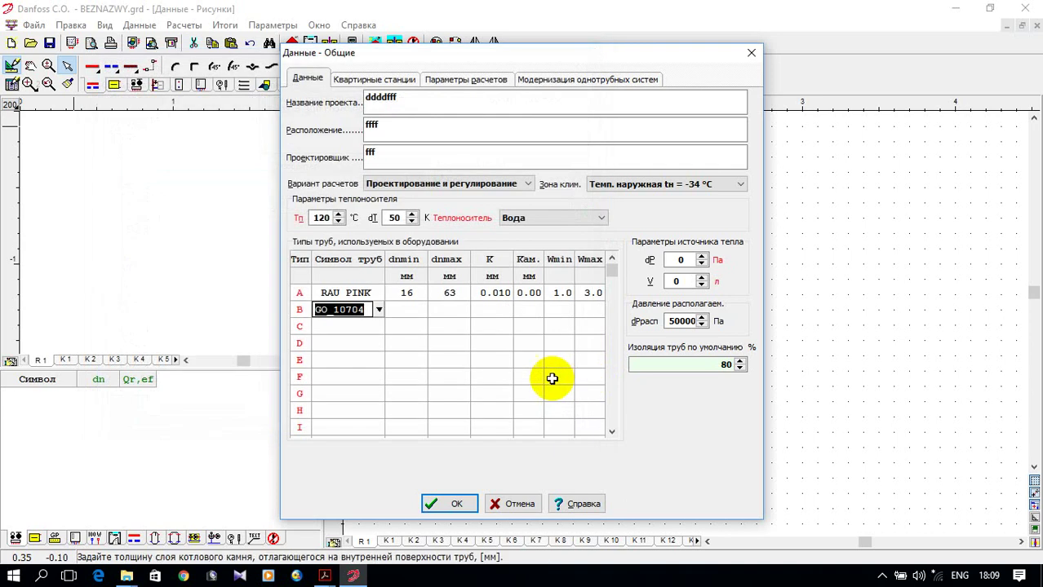
{"action": "left_click", "coordinate": [362, 344]}
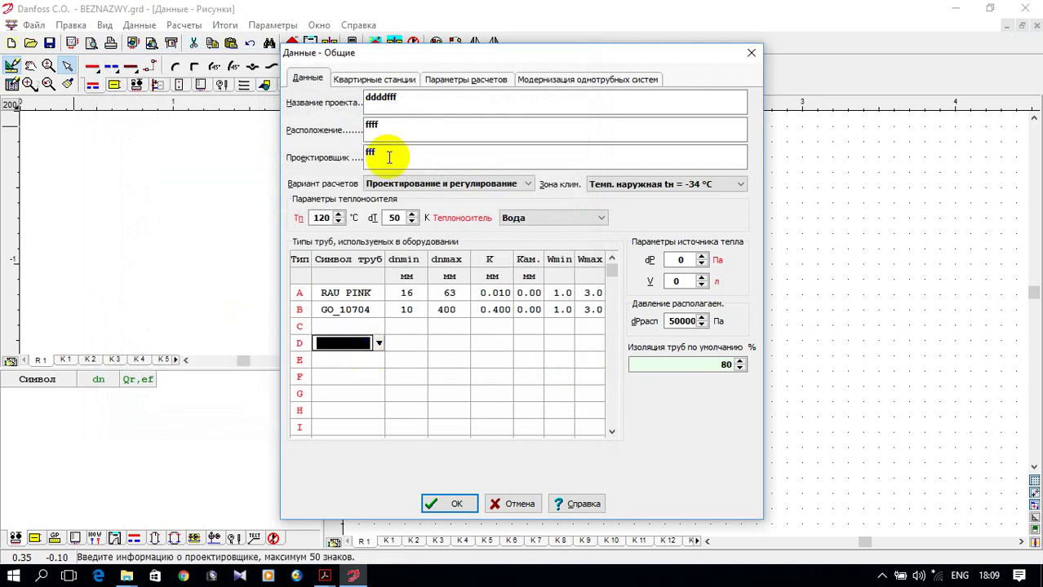
Set the minimum pressure drops to 8000 Pa for thermostatic valves, 3000 Pa for shut-off and measuring valves, and 10000 Pa for differential pressure regulators.
{"action": "left_click", "coordinate": [367, 79]}
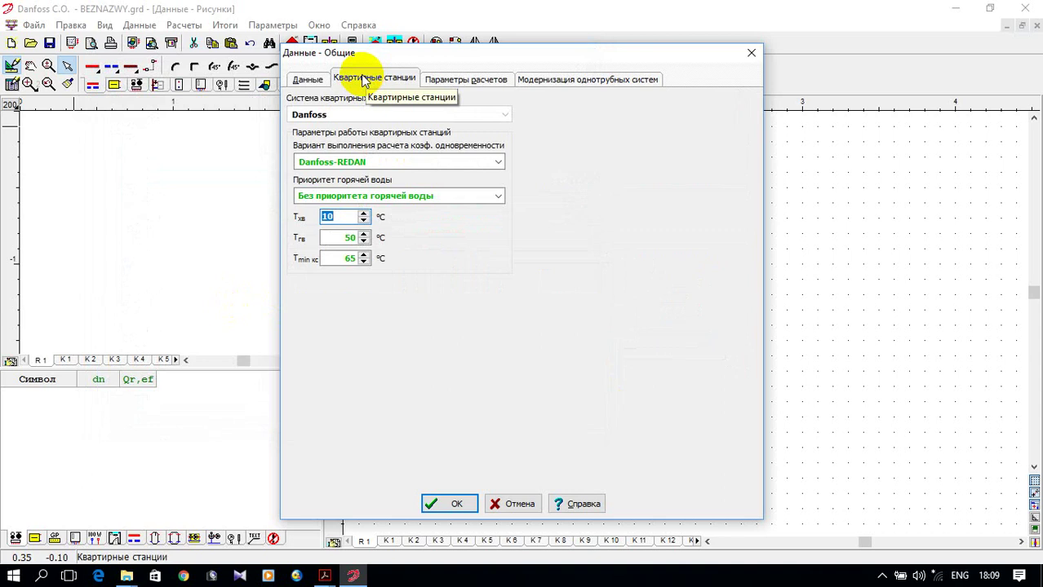
{"action": "left_click", "coordinate": [436, 81]}
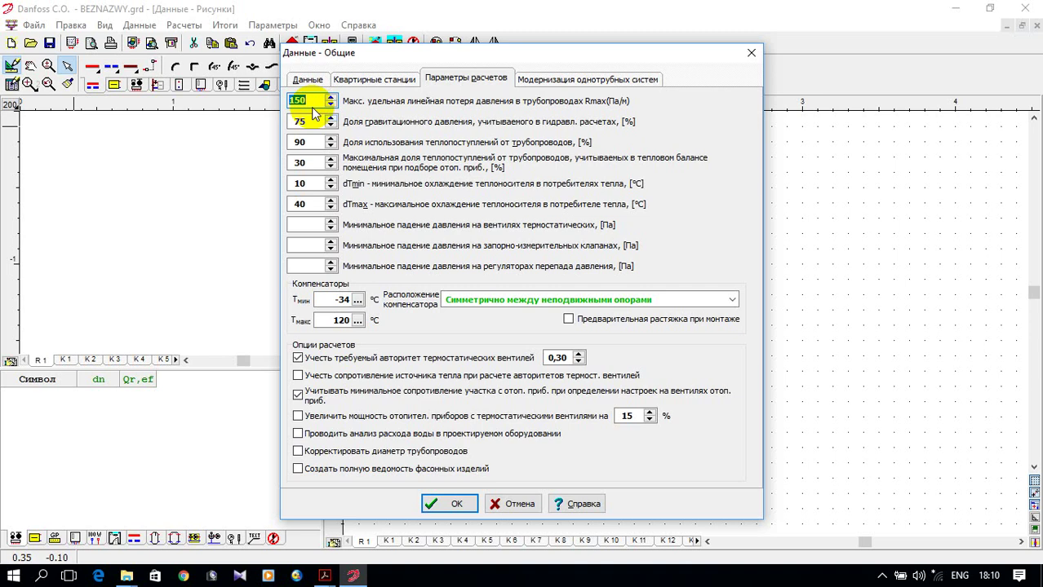
{"action": "left_click", "coordinate": [315, 225]}
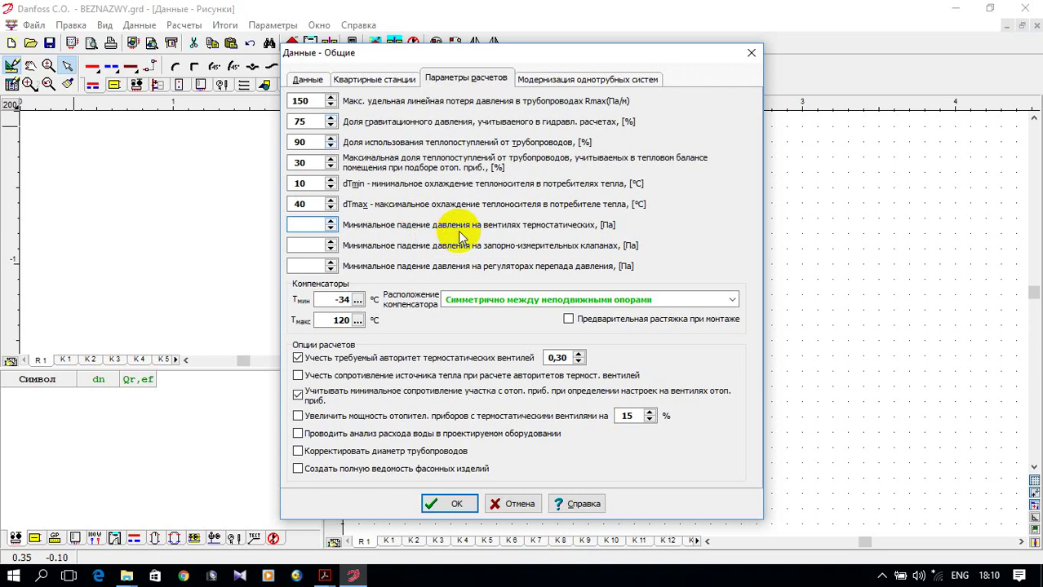
{"action": "type", "text": "8000"}
{"action": "left_click", "coordinate": [304, 244]}
{"action": "type", "text": "3000"}
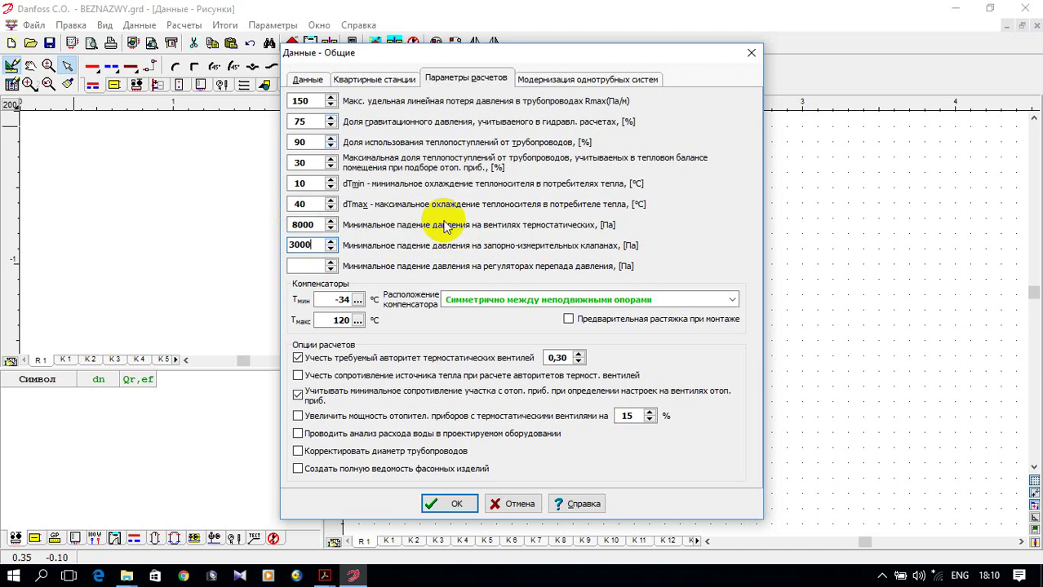
{"action": "left_click", "coordinate": [308, 265]}
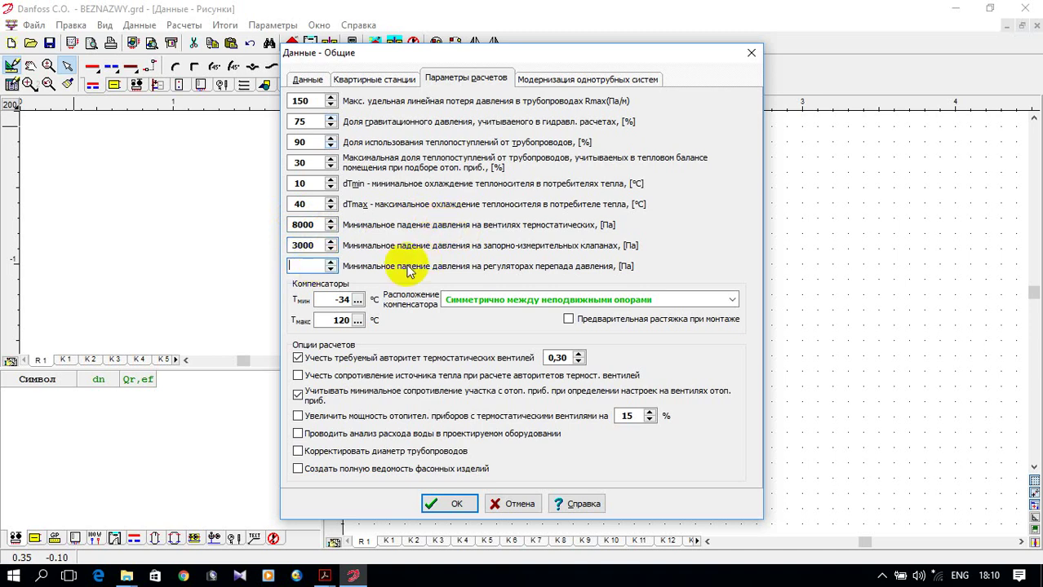
{"action": "type", "text": "10"}
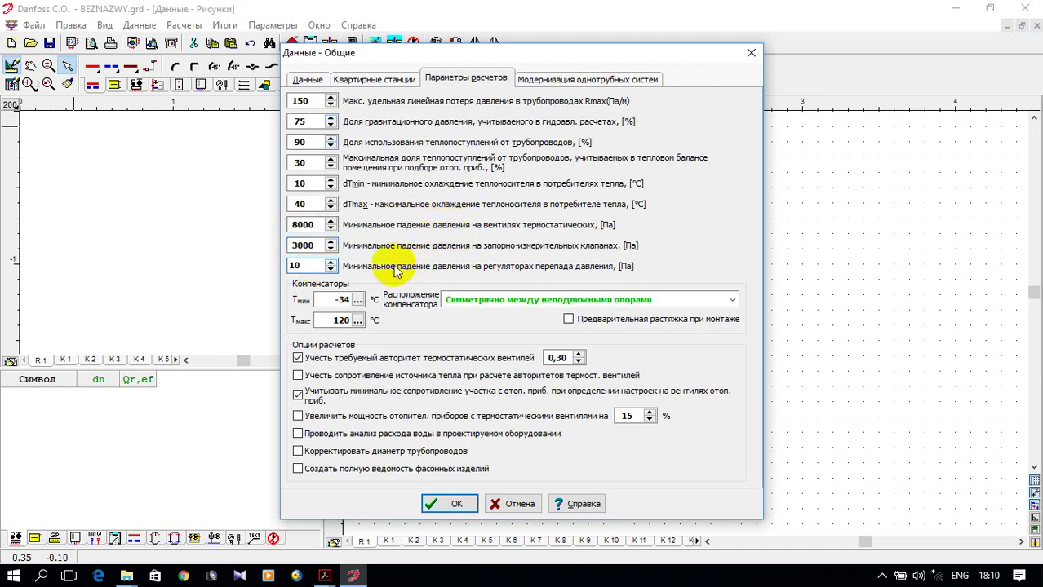
{"action": "type", "text": "000"}
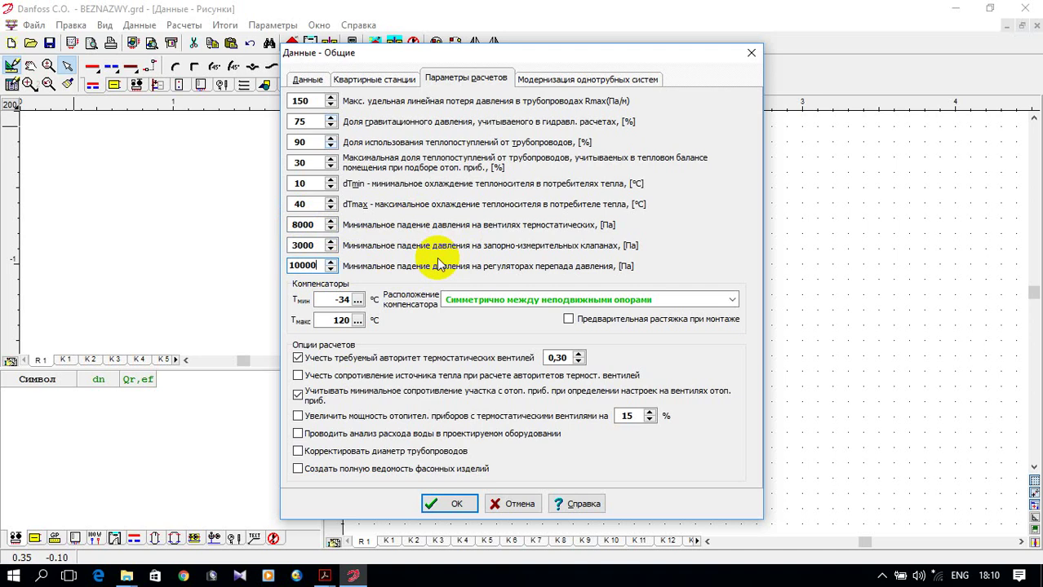
Check the single-pipe system modernization option, return to the calculation parameters and accept the general project data.
{"action": "left_click", "coordinate": [608, 81]}
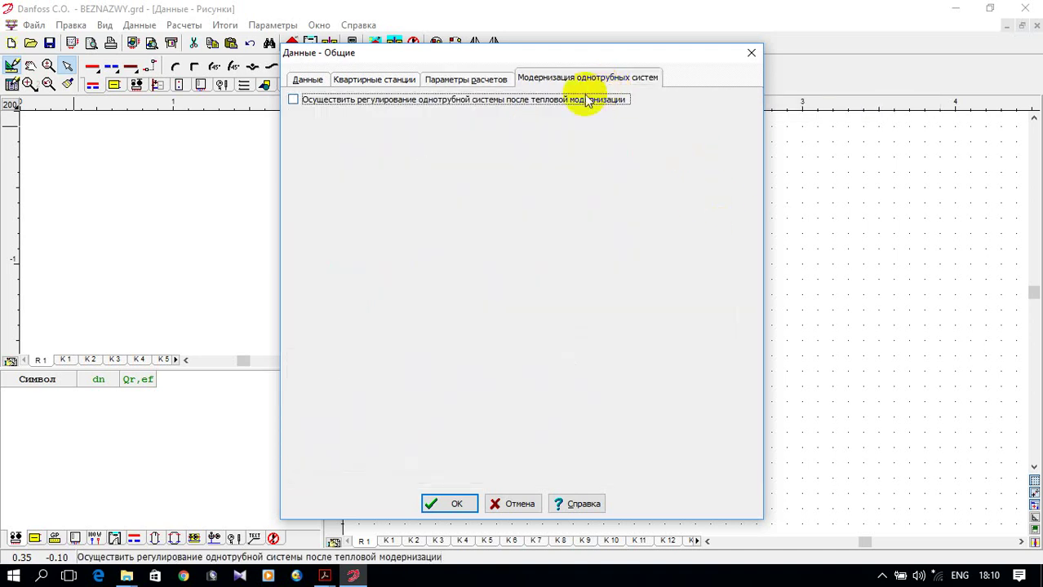
{"action": "left_click", "coordinate": [434, 87]}
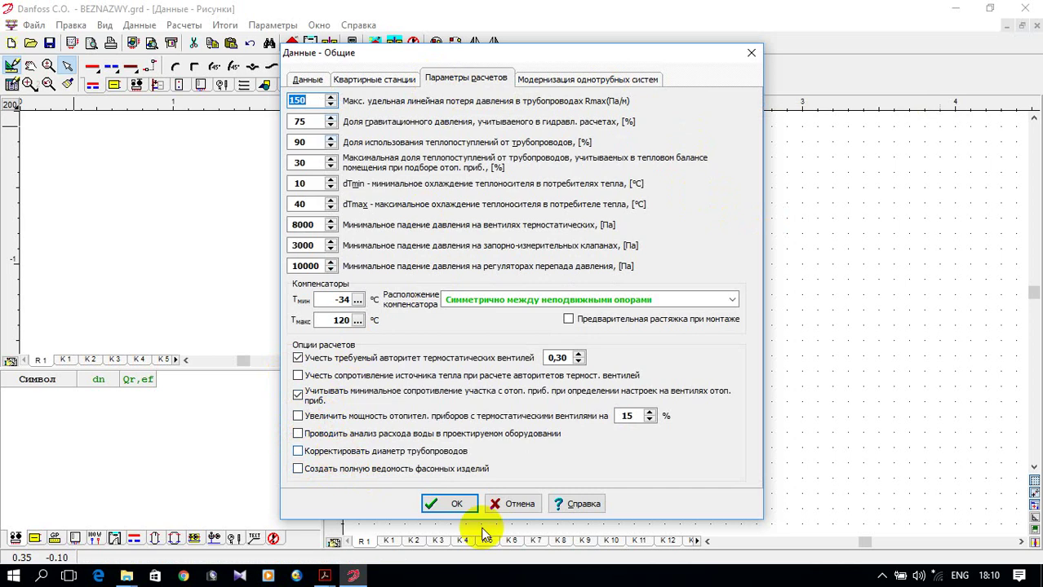
{"action": "left_click", "coordinate": [468, 506]}
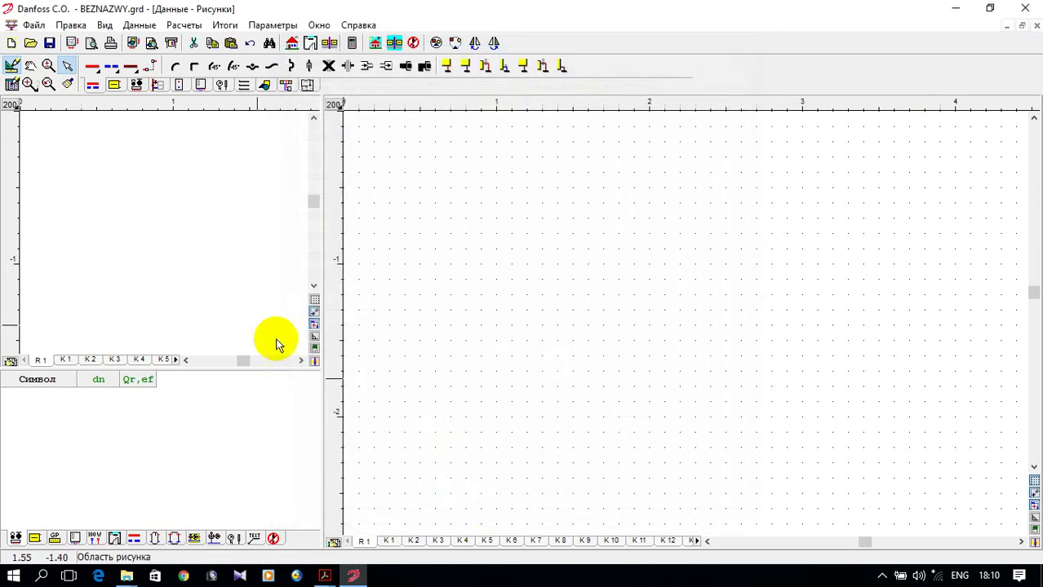
{"action": "left_click", "coordinate": [143, 26]}
{"action": "left_click", "coordinate": [561, 17]}
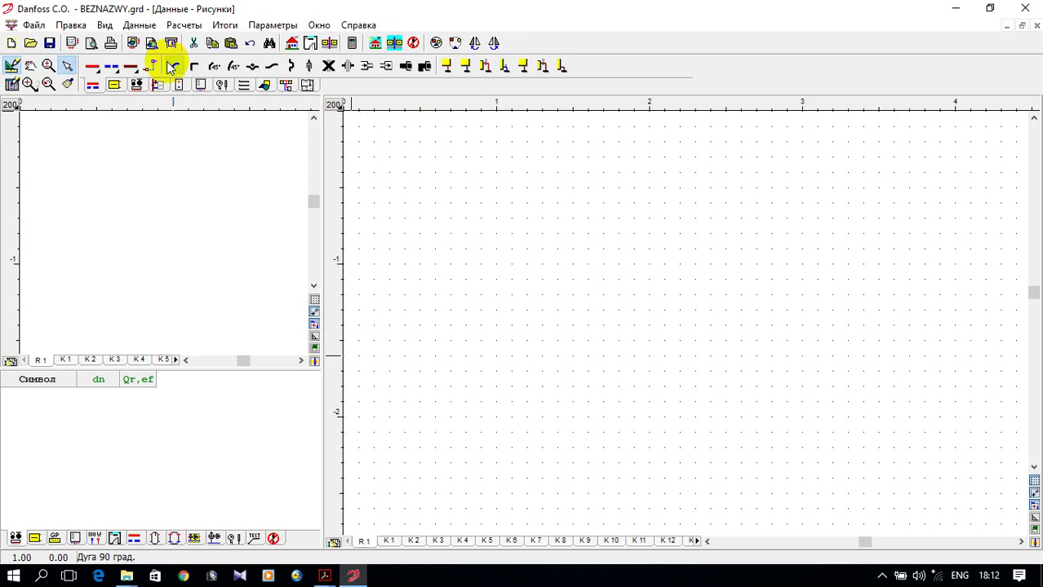
Examine the drawing element sets, including heating devices, valves, single-pipe elements, heat sources, pumps, graphic shapes and fragment duplication.
{"action": "left_click", "coordinate": [114, 87]}
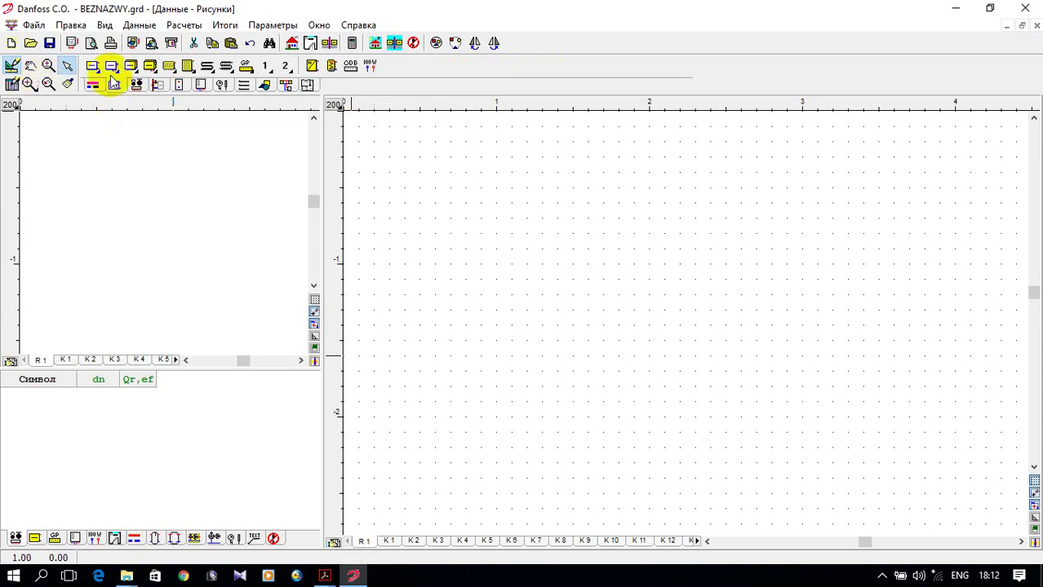
{"action": "left_click", "coordinate": [135, 85]}
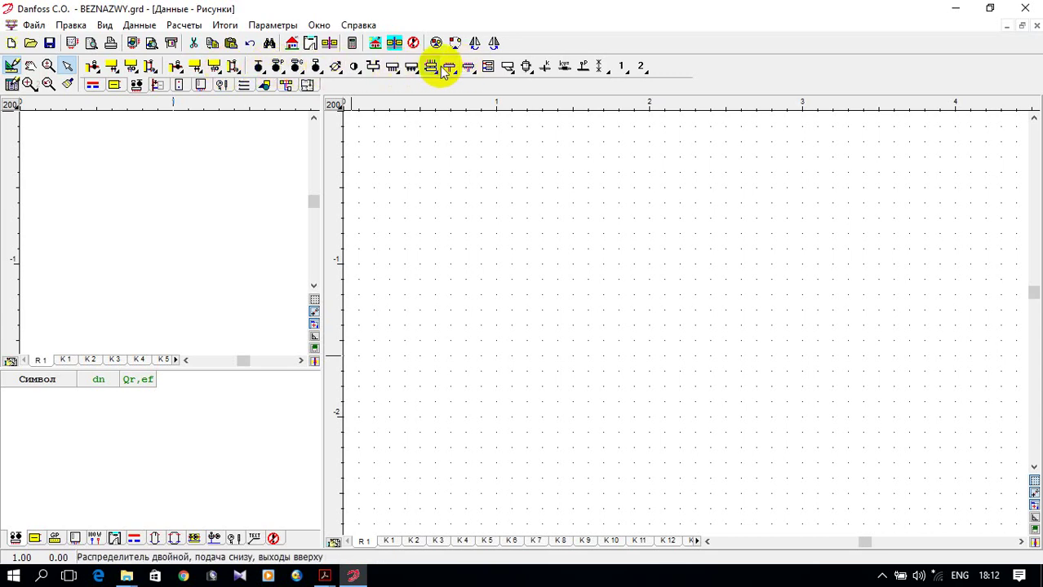
{"action": "left_click", "coordinate": [156, 87]}
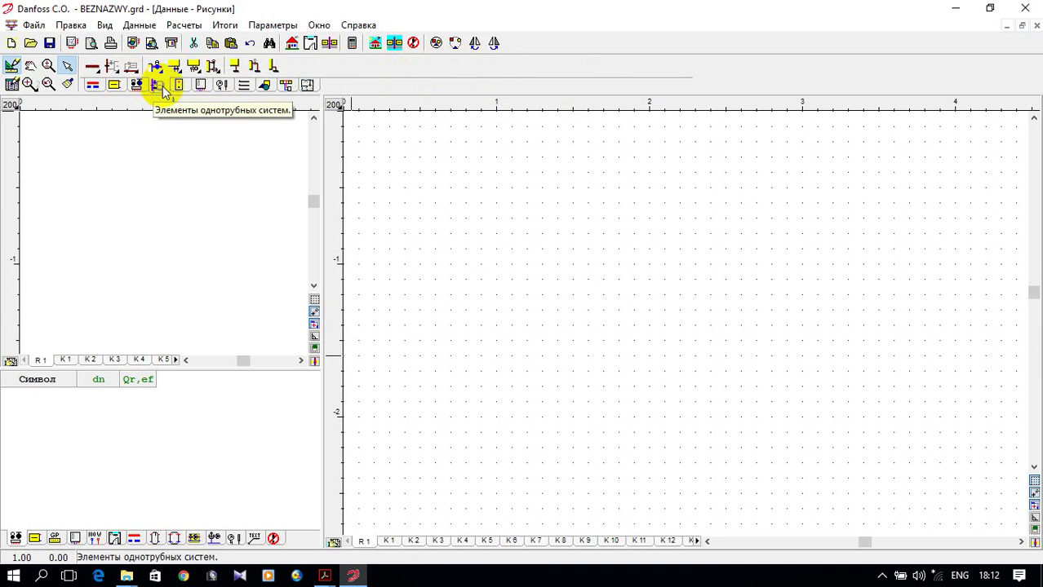
{"action": "left_click", "coordinate": [184, 84]}
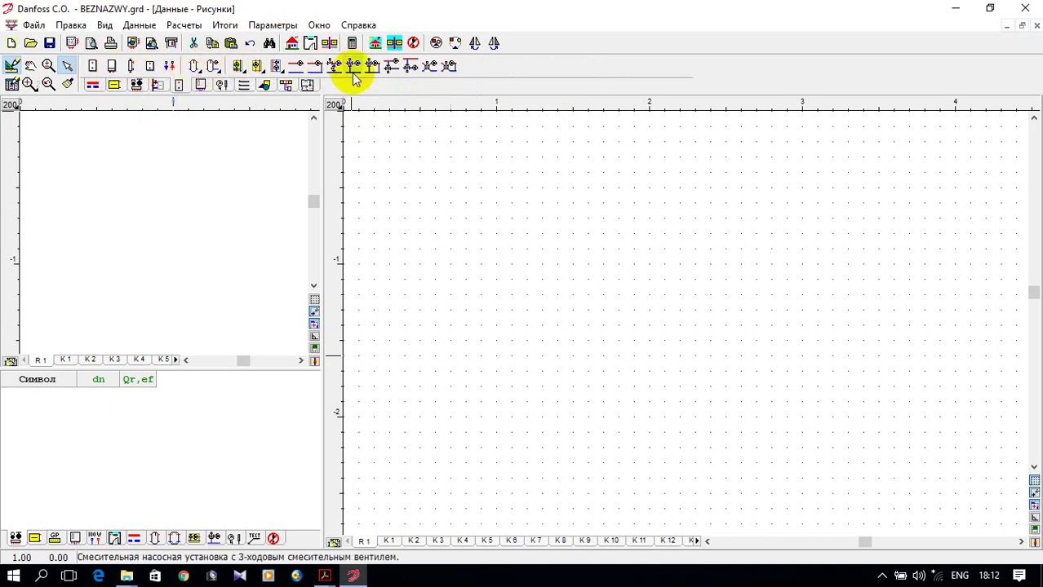
{"action": "left_click", "coordinate": [199, 86]}
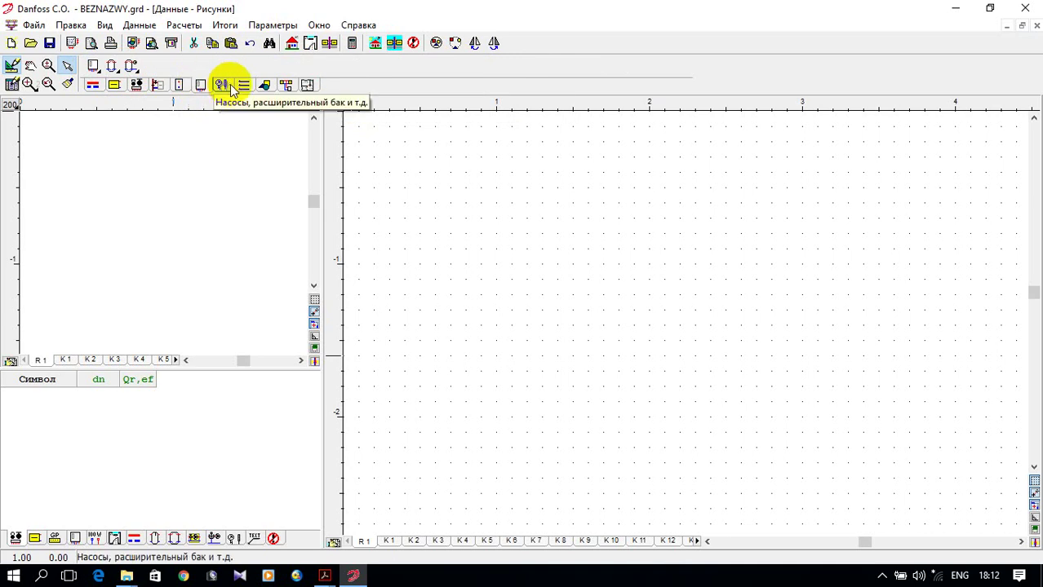
{"action": "left_click", "coordinate": [227, 87]}
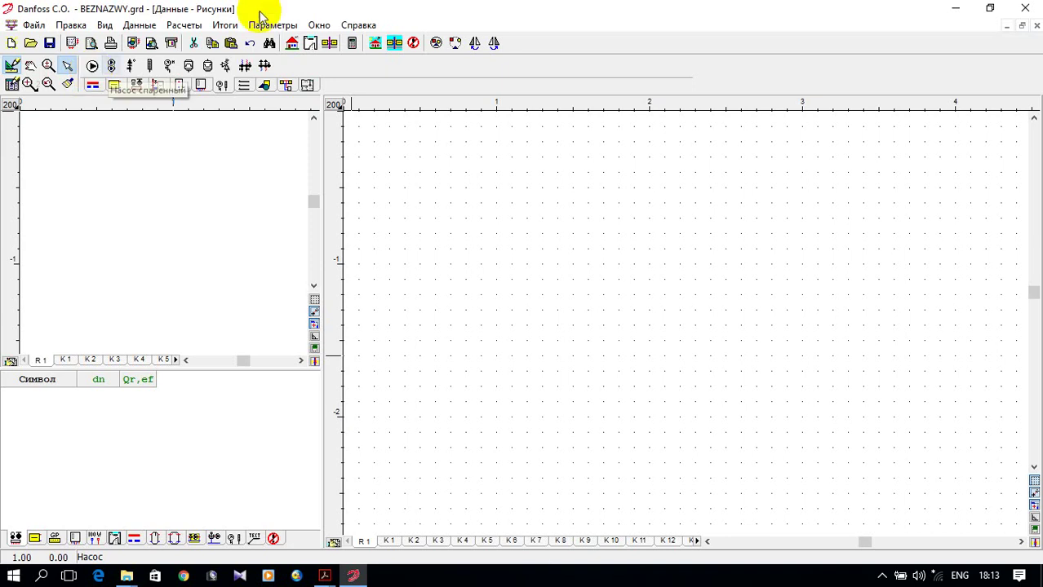
{"action": "left_click", "coordinate": [242, 86]}
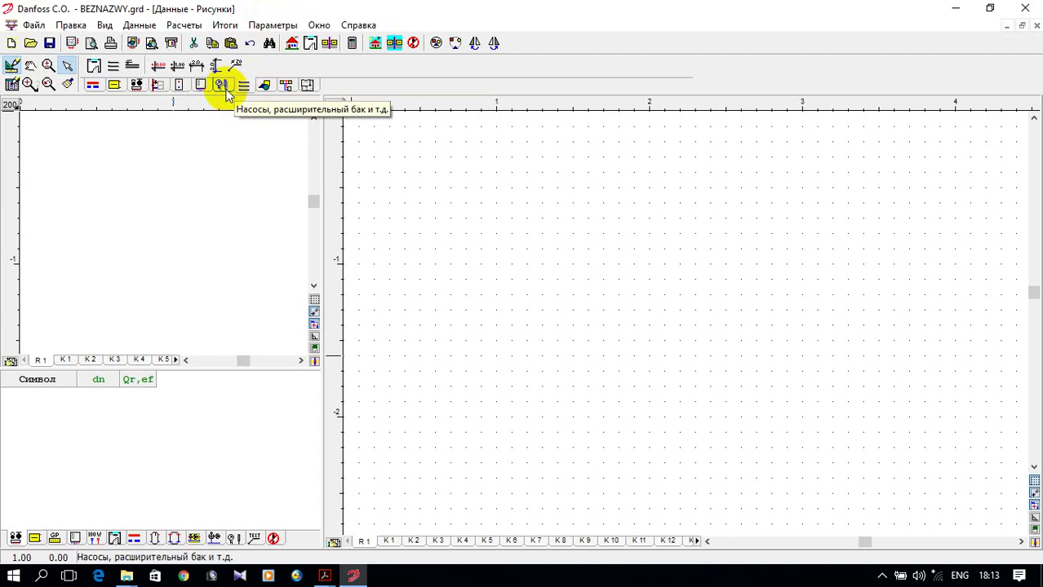
{"action": "left_click", "coordinate": [266, 84]}
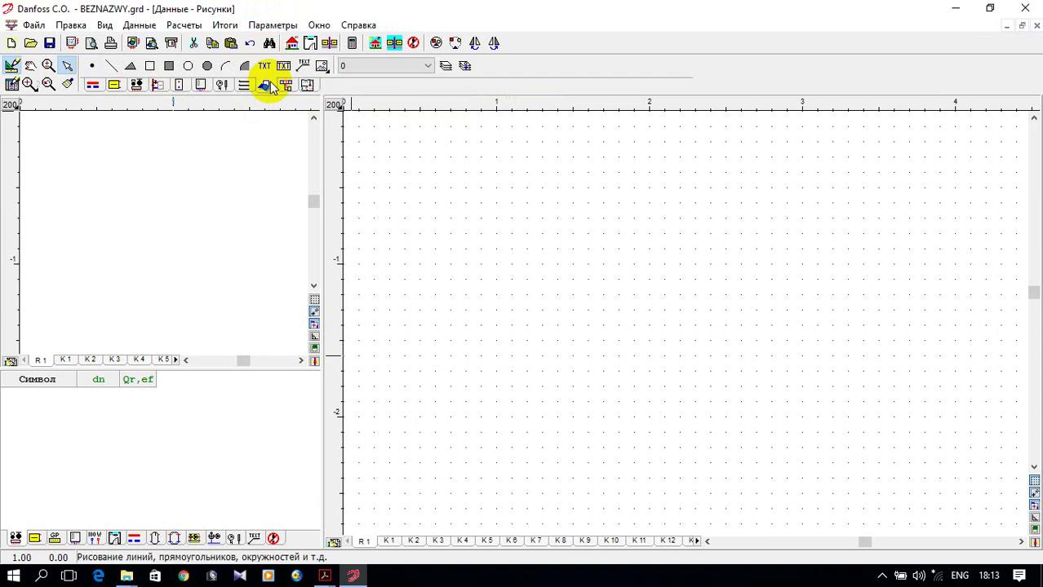
{"action": "left_click", "coordinate": [278, 82]}
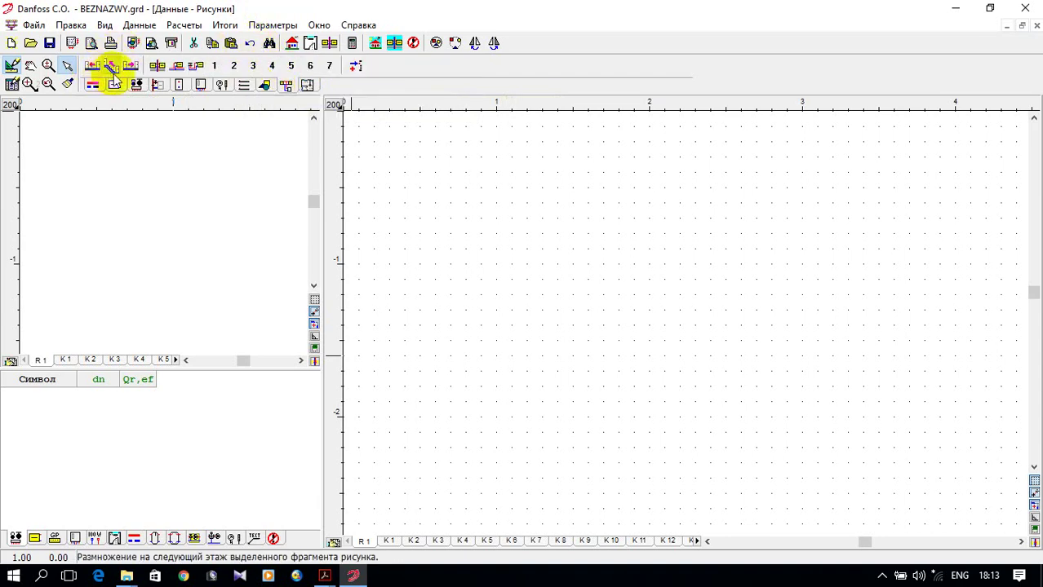
Examine the ready-made fragments for typical floor risers, horizontal apartment and distribution systems, plus the floor-plan equipment elements and file saving options.
{"action": "left_click", "coordinate": [157, 66]}
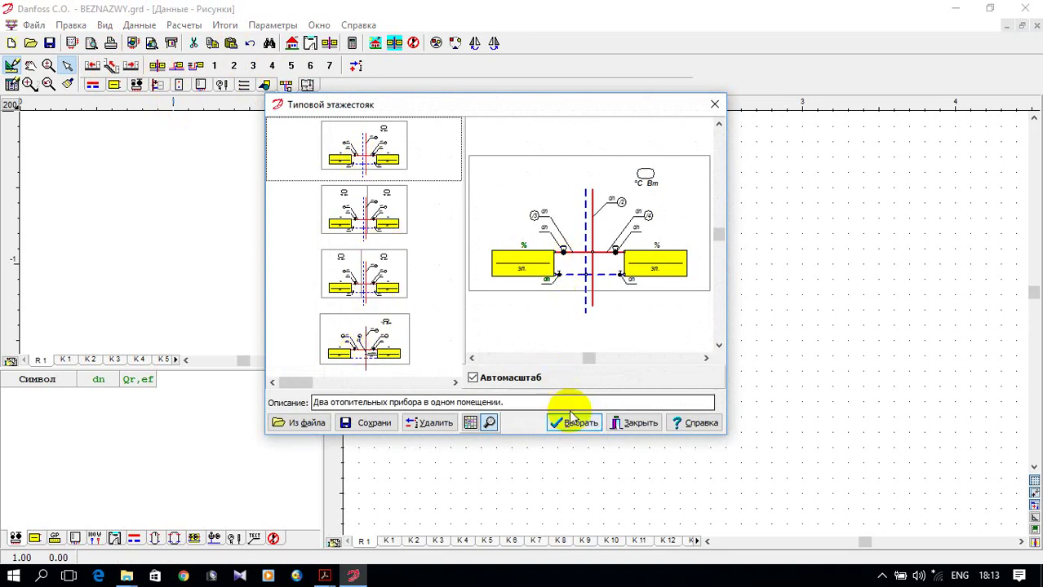
{"action": "left_click", "coordinate": [627, 423]}
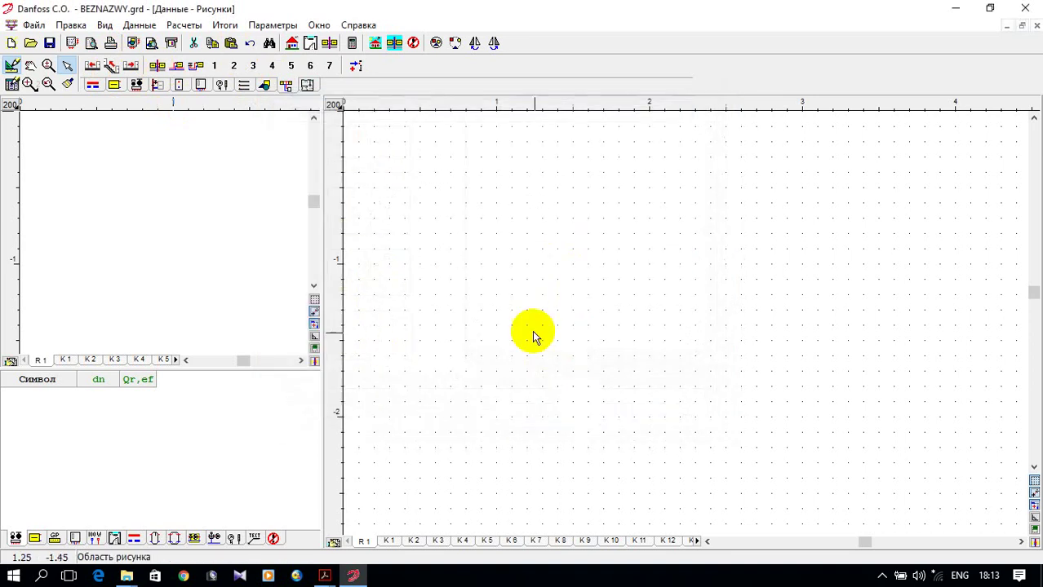
{"action": "left_click", "coordinate": [177, 68]}
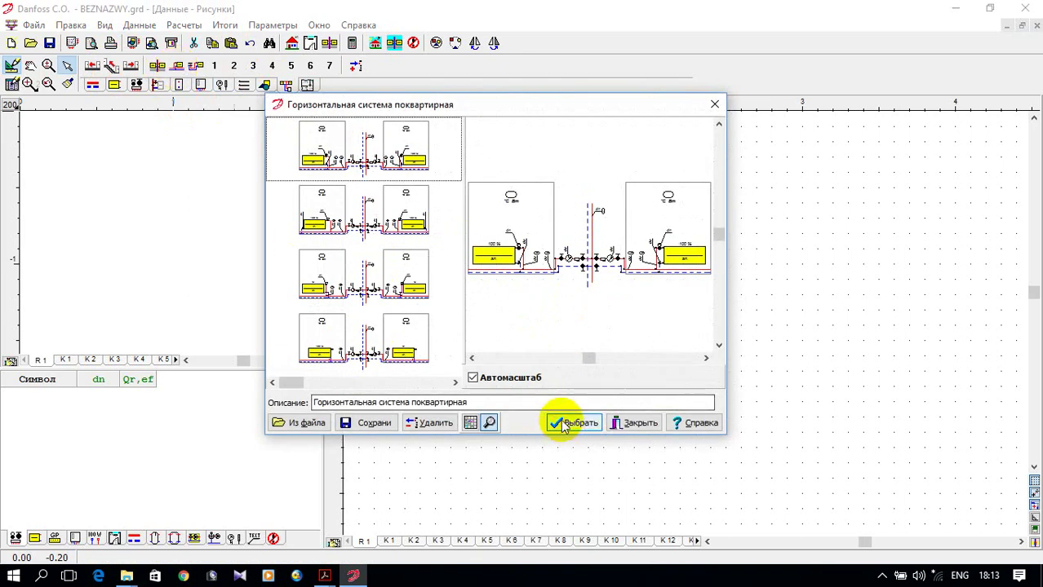
{"action": "left_click", "coordinate": [614, 429]}
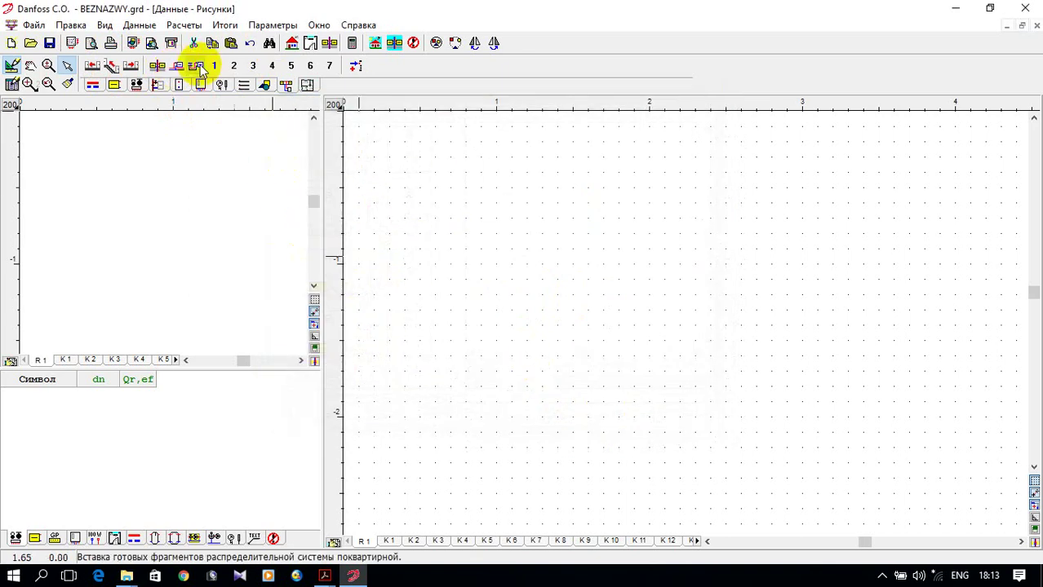
{"action": "left_click", "coordinate": [198, 69]}
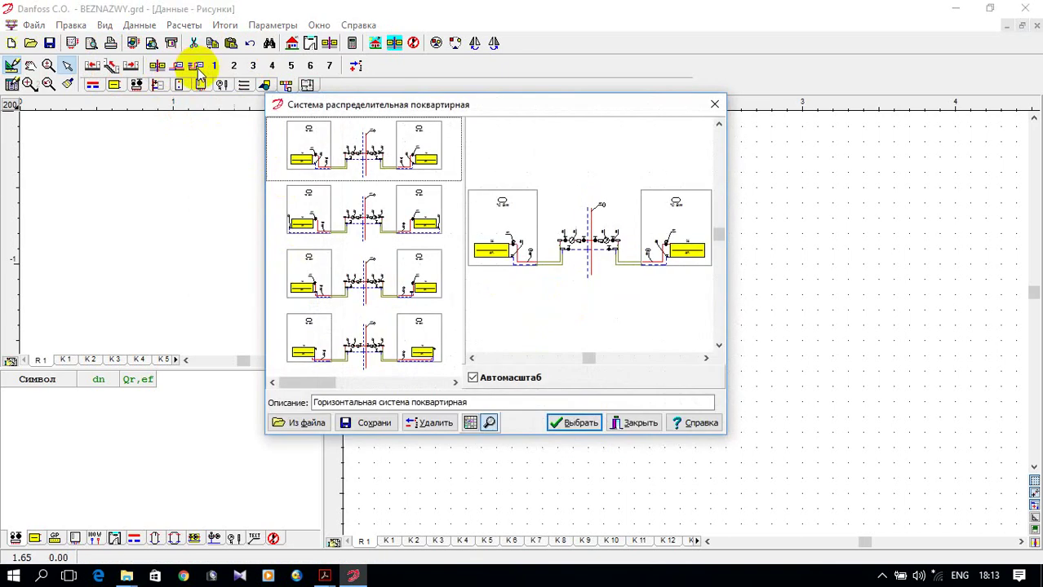
{"action": "left_click", "coordinate": [628, 422]}
{"action": "left_click", "coordinate": [306, 85]}
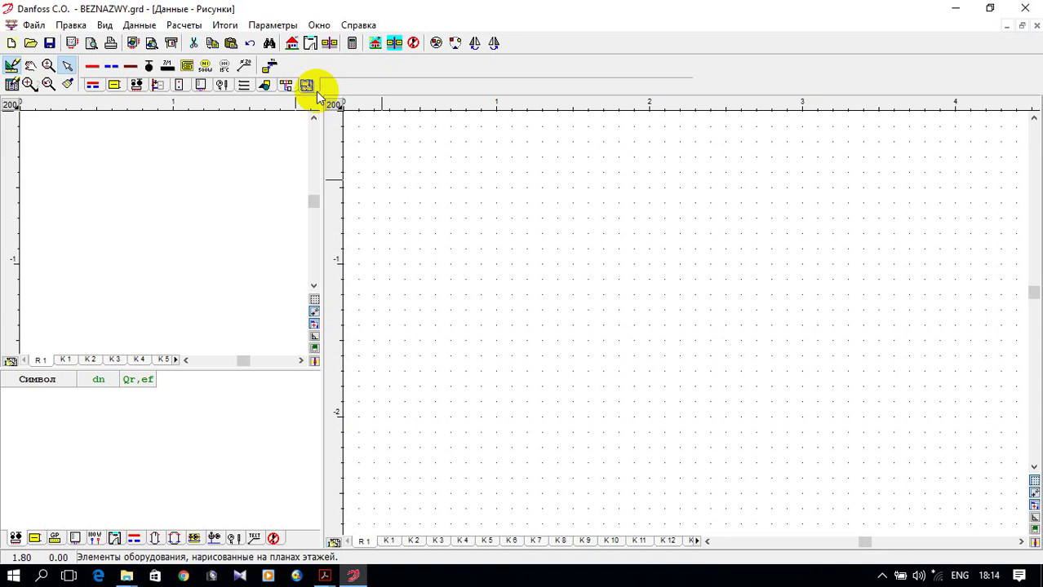
{"action": "left_click", "coordinate": [33, 26]}
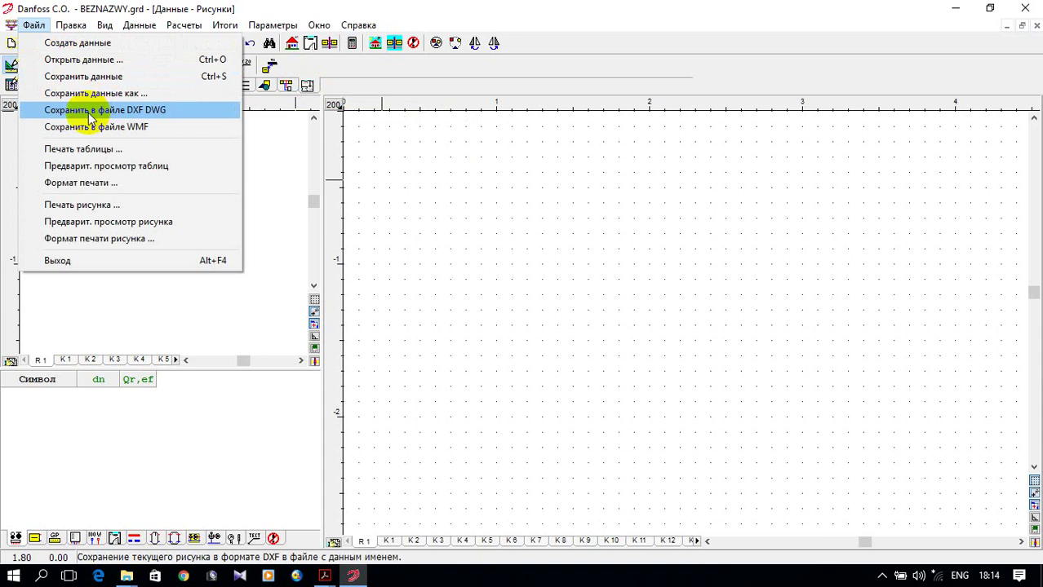
{"action": "left_click", "coordinate": [572, 16]}
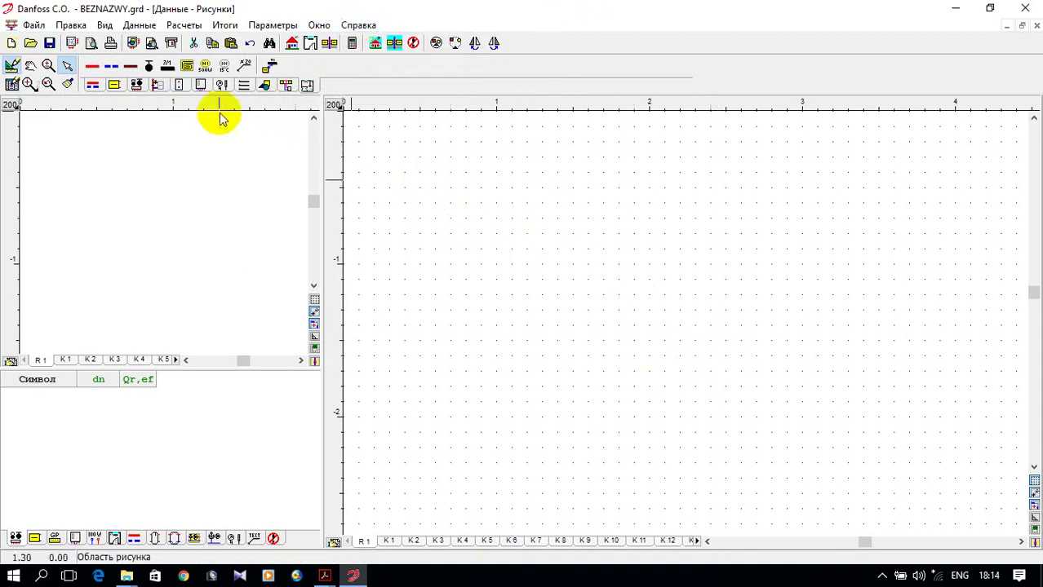
Create a floor slab system with 3 slabs and place it in the drawing.
{"action": "left_click", "coordinate": [243, 86]}
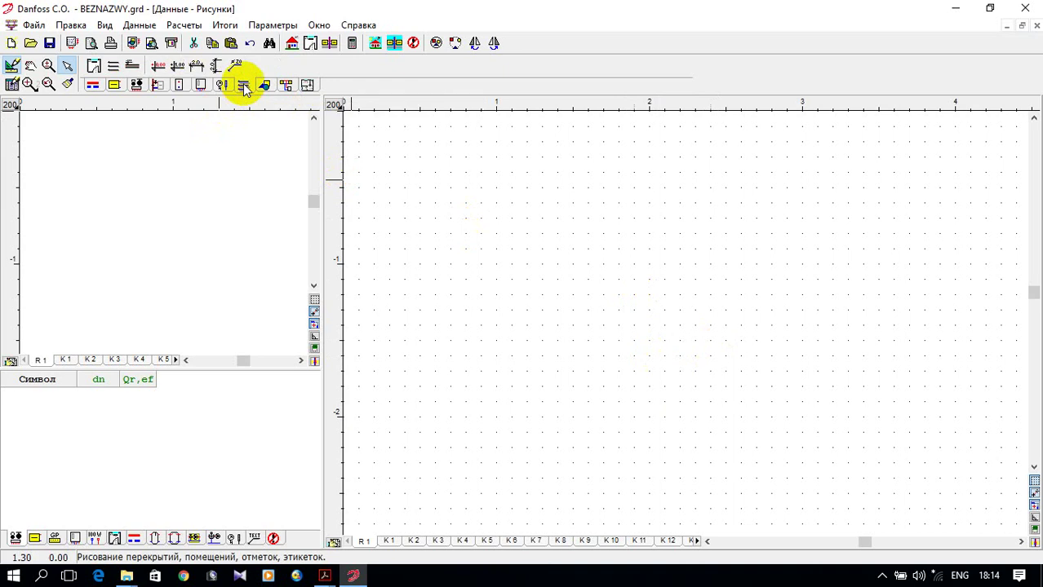
{"action": "left_click", "coordinate": [114, 65]}
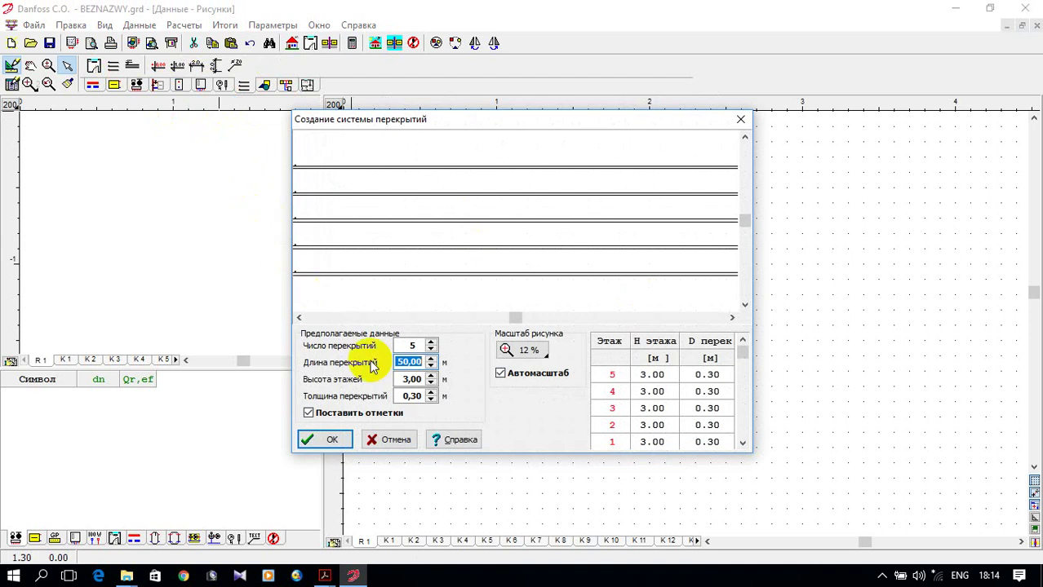
{"action": "left_click", "coordinate": [431, 350]}
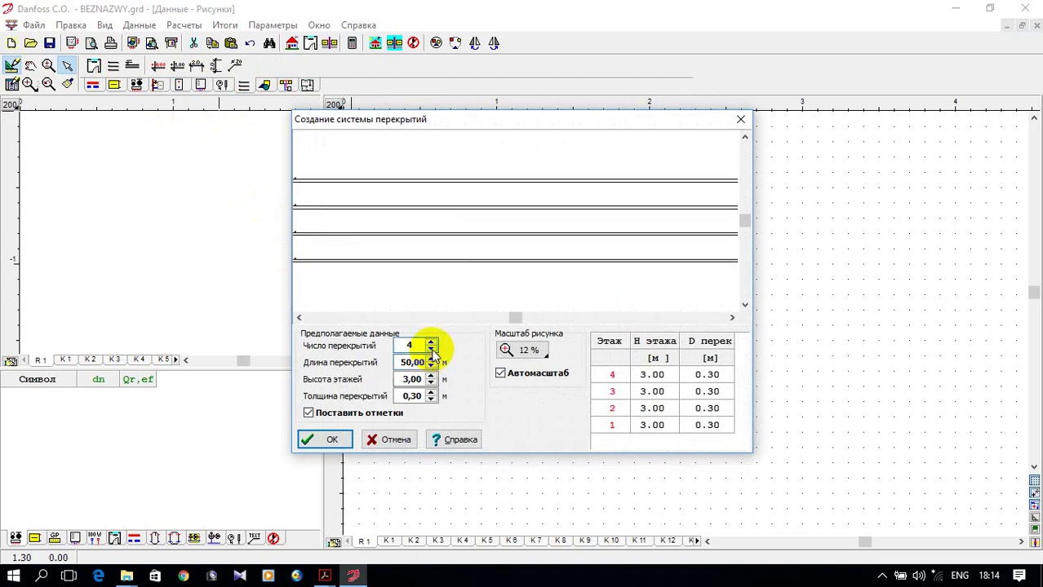
{"action": "left_click", "coordinate": [431, 350]}
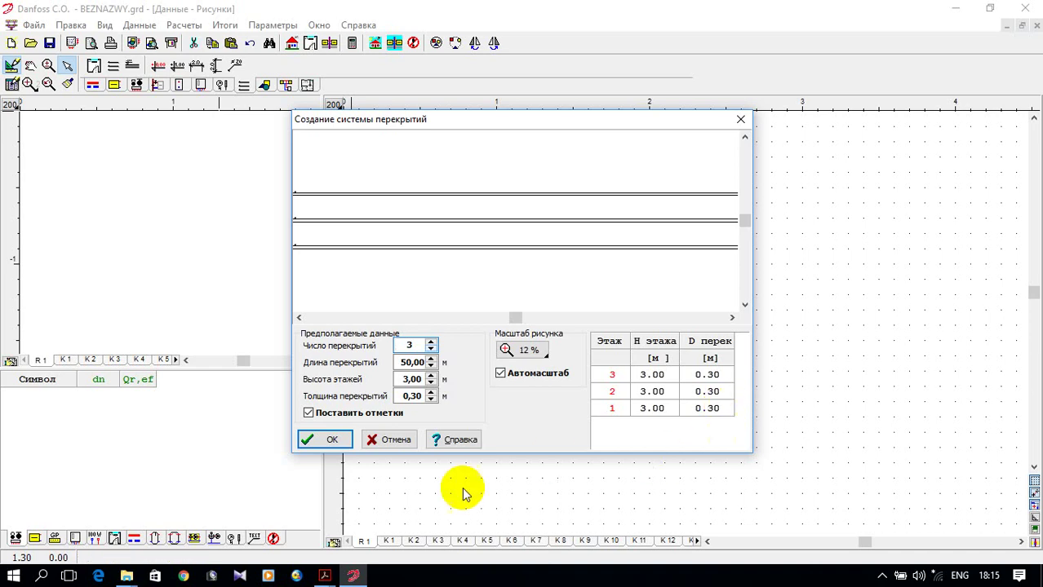
{"action": "left_click", "coordinate": [330, 440]}
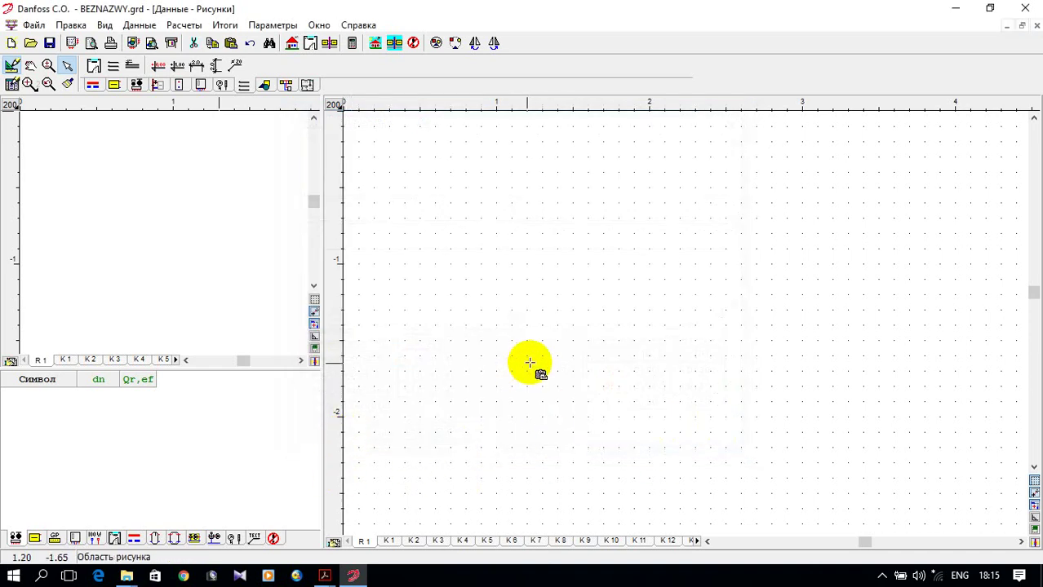
{"action": "left_click", "coordinate": [473, 388]}
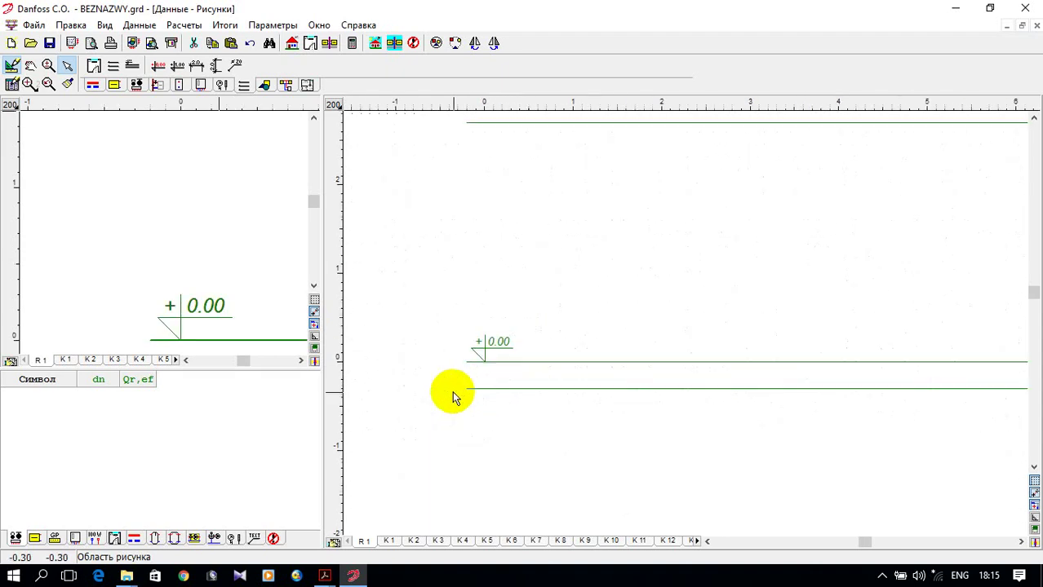
Draw a room about 4 m wide and 3 m high between the 0.00 and 3.00 levels, near the far end of the slabs.
{"action": "scroll", "coordinate": [408, 404], "scroll_direction": "down", "scroll_amount": 3}
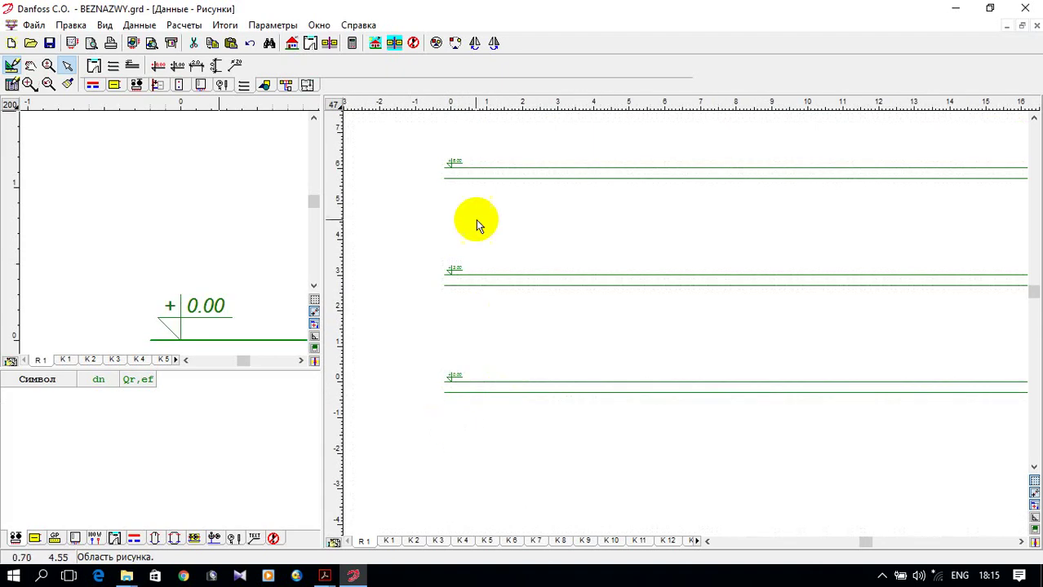
{"action": "scroll", "coordinate": [490, 187], "scroll_direction": "up", "scroll_amount": 1}
{"action": "scroll", "coordinate": [506, 159], "scroll_direction": "up", "scroll_amount": 2}
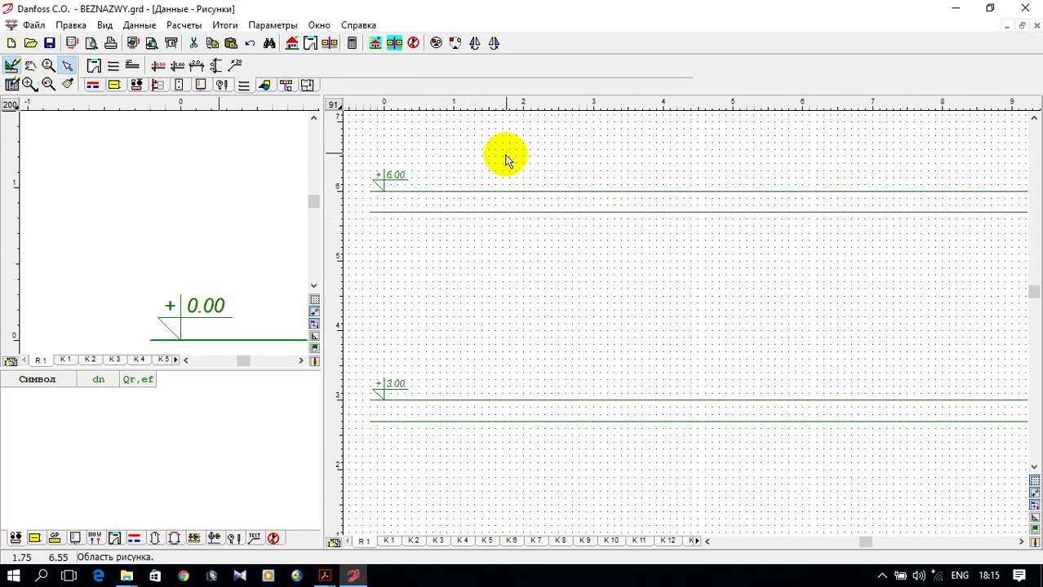
{"action": "scroll", "coordinate": [498, 175], "scroll_direction": "down", "scroll_amount": 3}
{"action": "scroll", "coordinate": [434, 255], "scroll_direction": "down", "scroll_amount": 5}
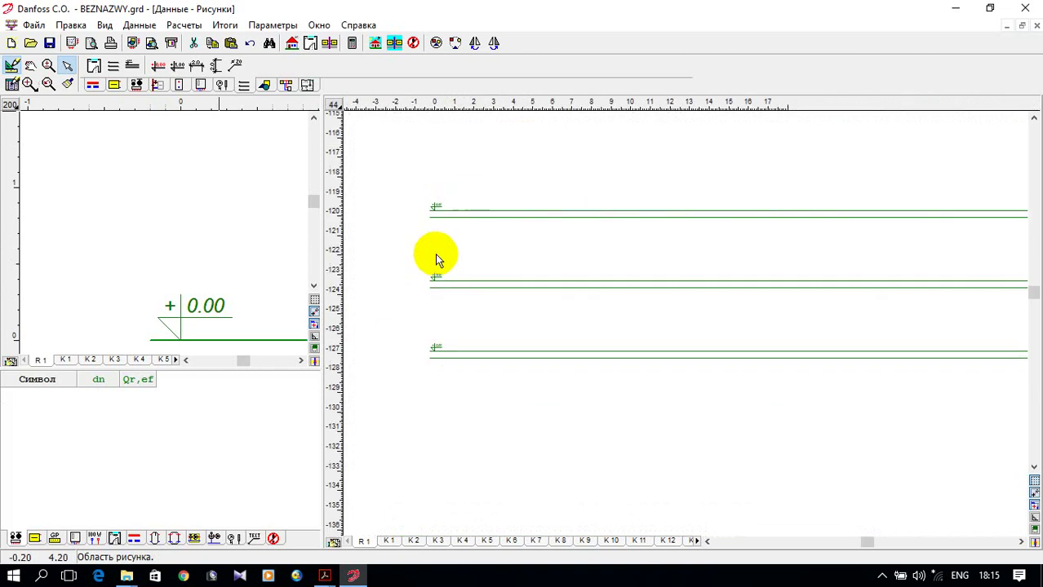
{"action": "scroll", "coordinate": [933, 294], "scroll_direction": "up", "scroll_amount": 5}
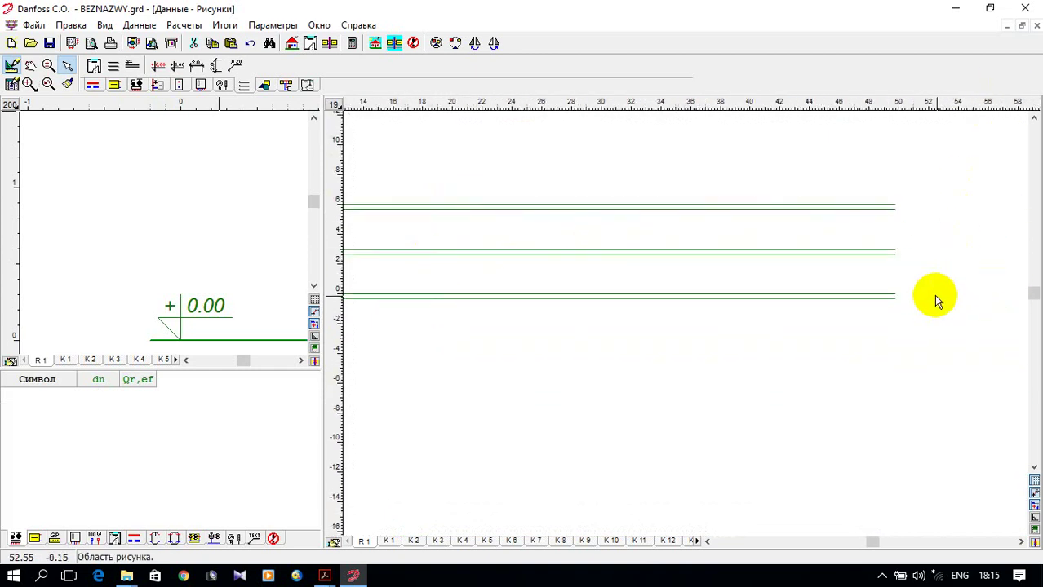
{"action": "scroll", "coordinate": [914, 253], "scroll_direction": "up", "scroll_amount": 1}
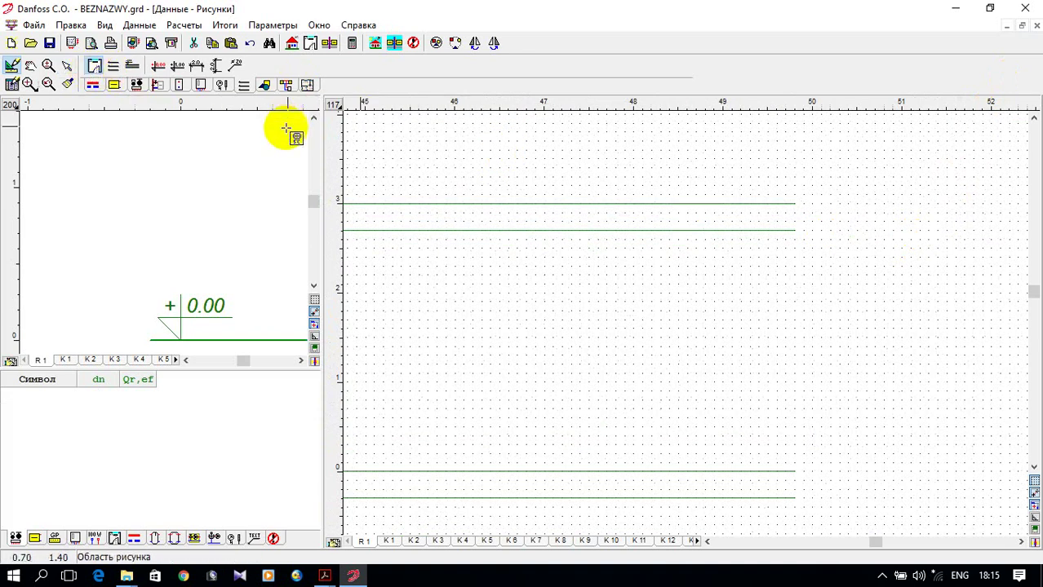
{"action": "left_click", "coordinate": [94, 67]}
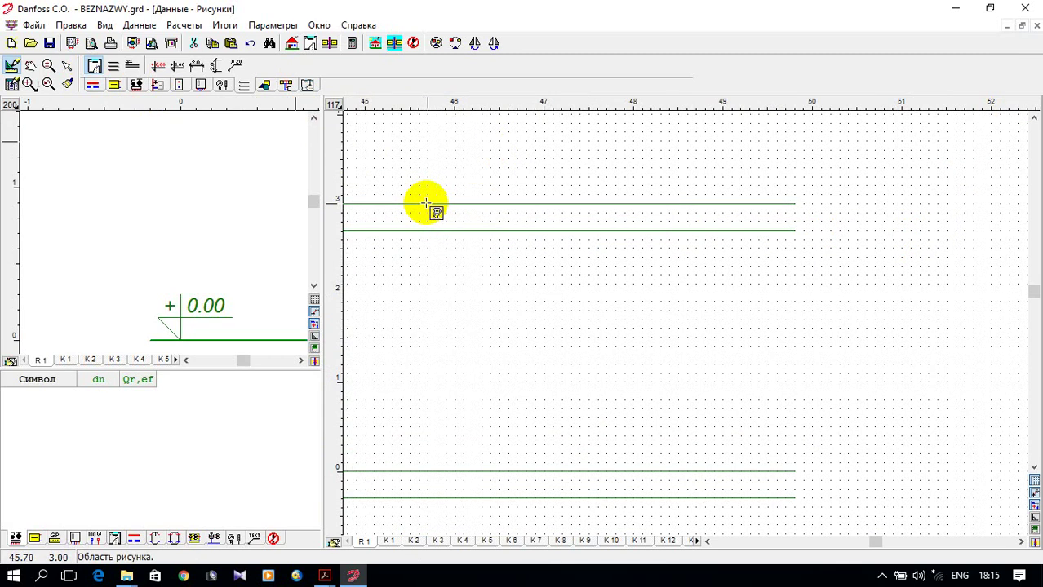
{"action": "left_click", "coordinate": [427, 204]}
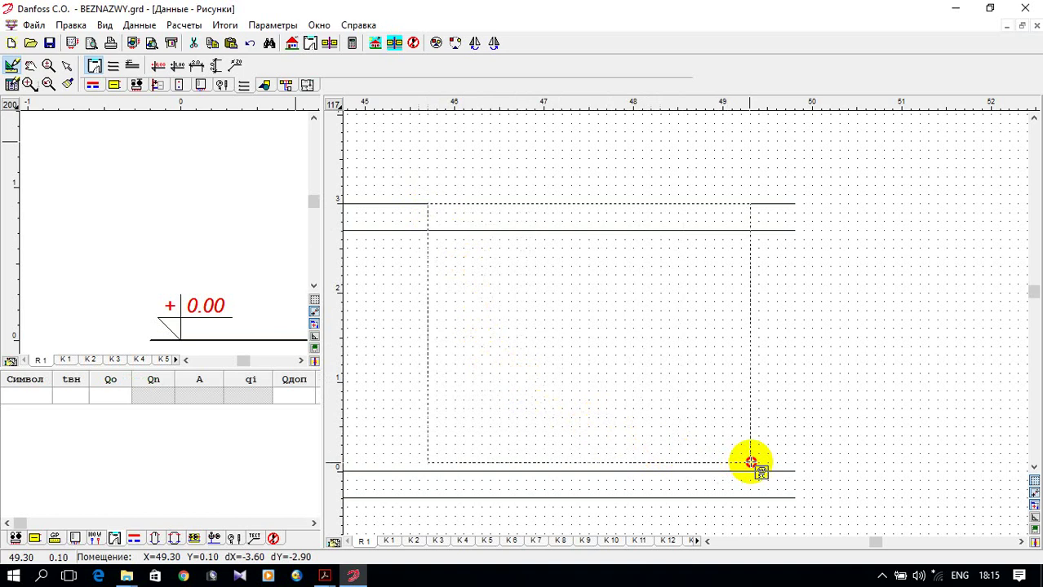
{"action": "left_click", "coordinate": [781, 471]}
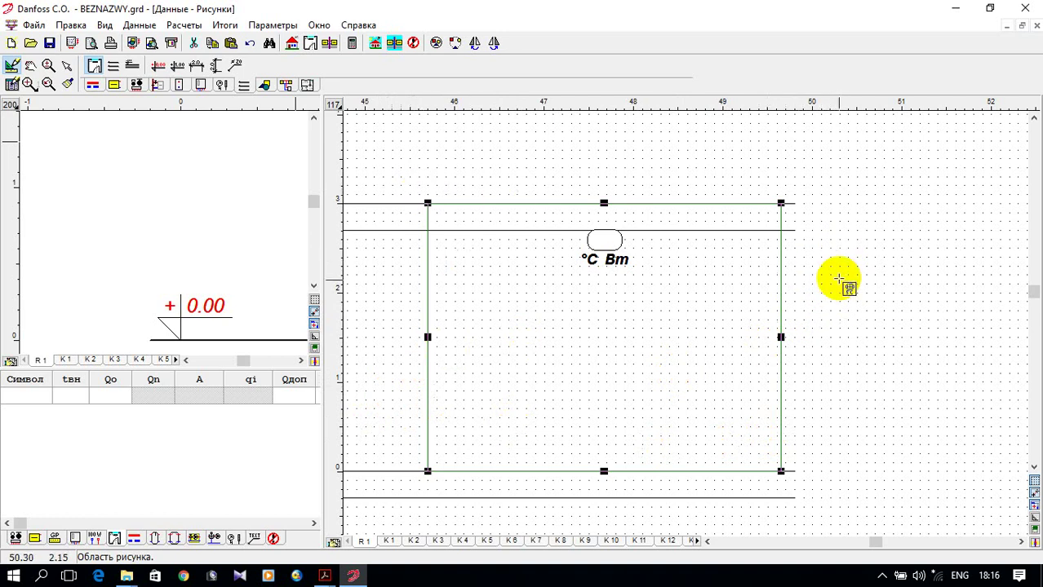
{"action": "left_click", "coordinate": [887, 196]}
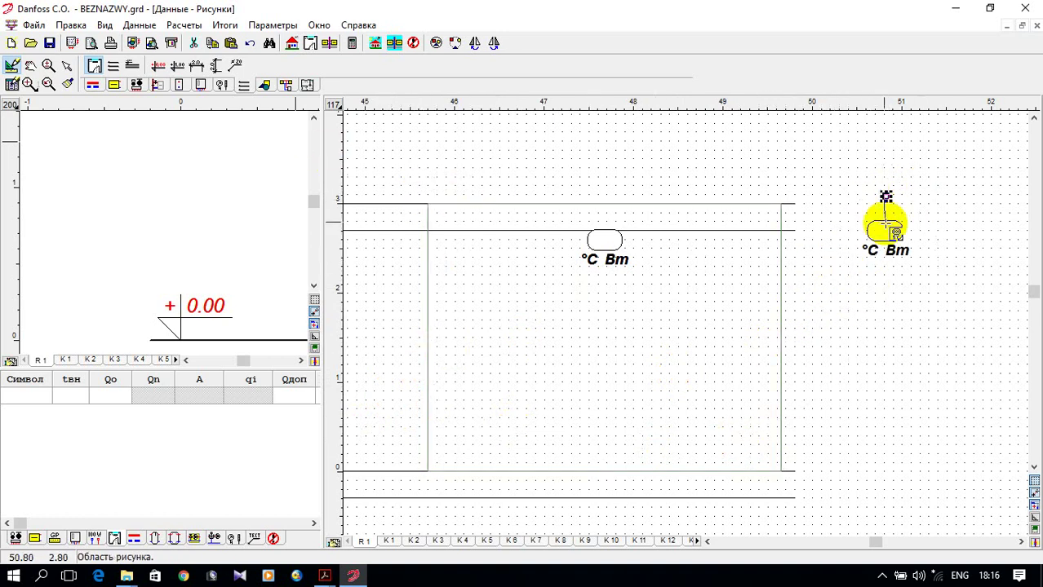
{"action": "key", "text": "Escape"}
{"action": "left_click_drag", "start_coordinate": [841, 169], "coordinate": [908, 271]}
{"action": "key", "text": "Delete"}
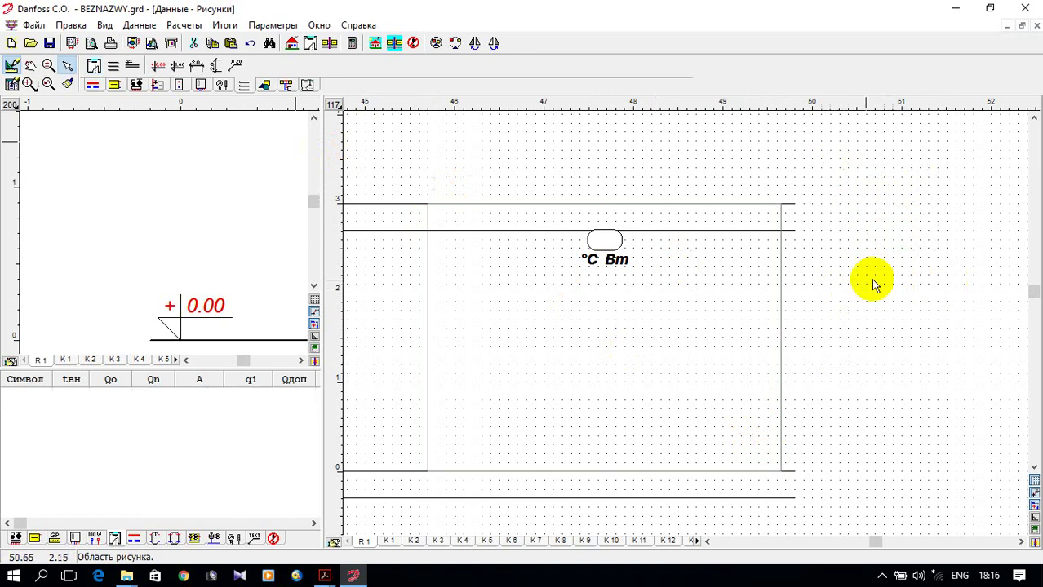
Give the drawn room the symbol 101 and an indoor temperature of 20 °C.
{"action": "left_click", "coordinate": [624, 260]}
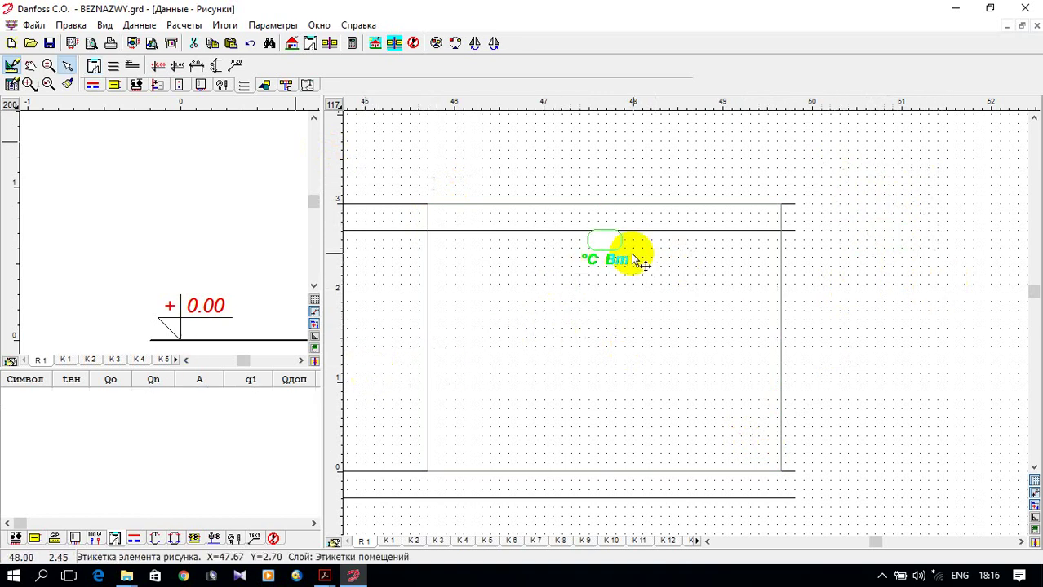
{"action": "left_click", "coordinate": [39, 392]}
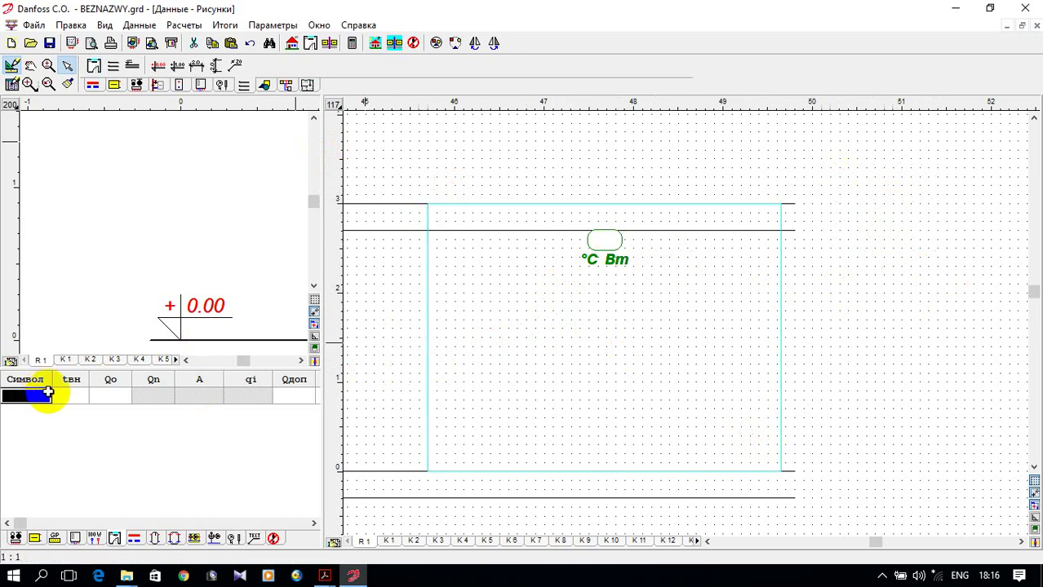
{"action": "type", "text": "101"}
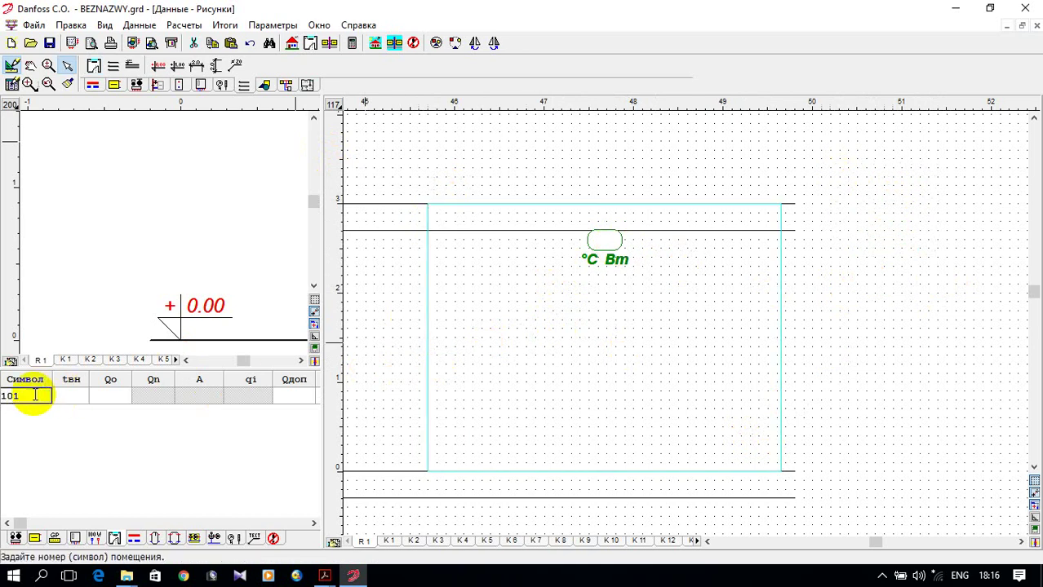
{"action": "left_click", "coordinate": [66, 397]}
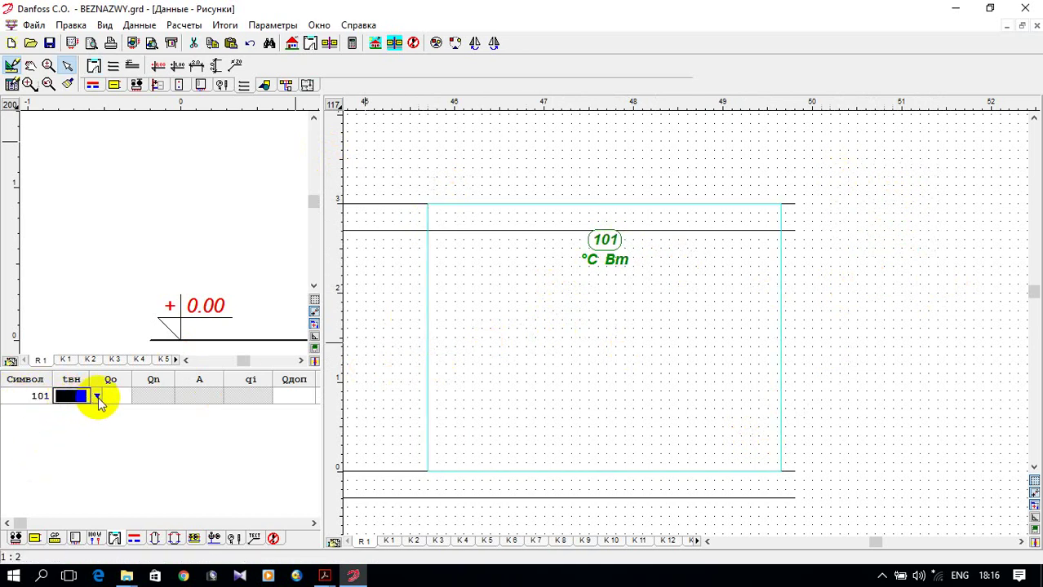
{"action": "left_click", "coordinate": [96, 397]}
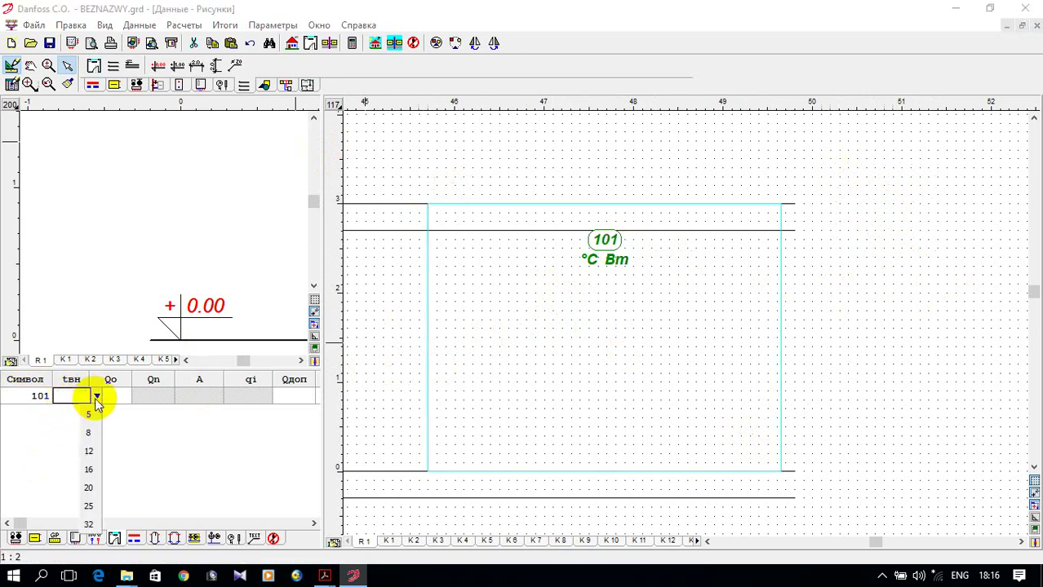
{"action": "left_click", "coordinate": [88, 488]}
Set room 101's heat demand Qo to 1500 W and its additional heat gain Qдоп to 0.
{"action": "left_click", "coordinate": [120, 396]}
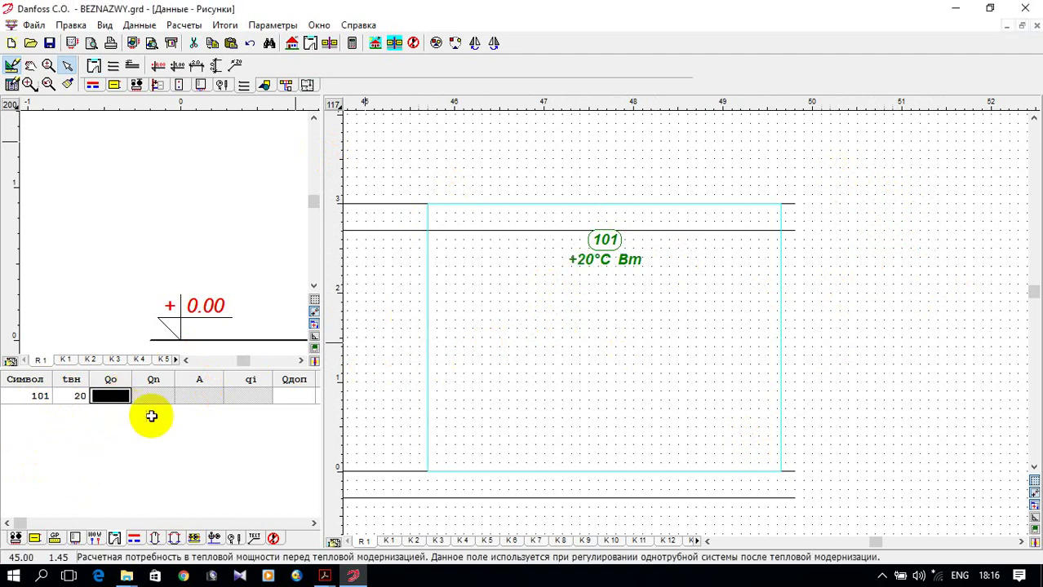
{"action": "type", "text": "1500"}
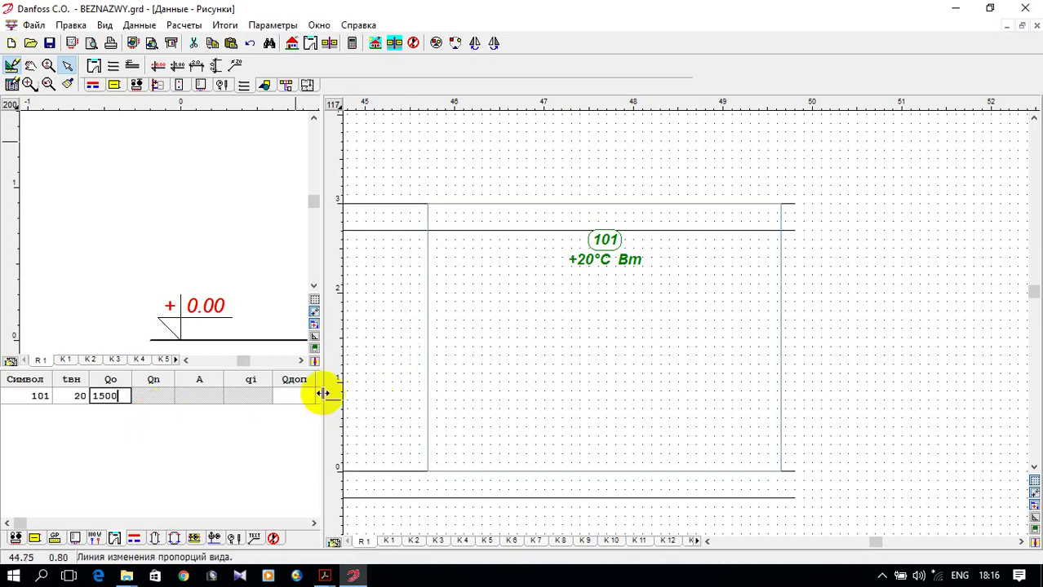
{"action": "left_click", "coordinate": [292, 396]}
{"action": "type", "text": "0"}
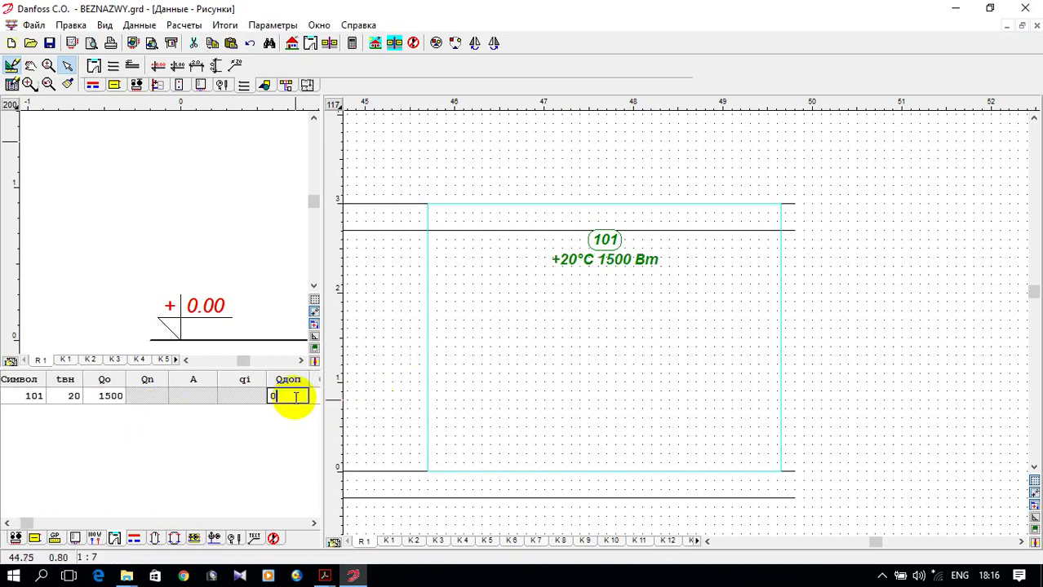
Set room 101's description to Гостиная.
{"action": "left_click", "coordinate": [313, 524]}
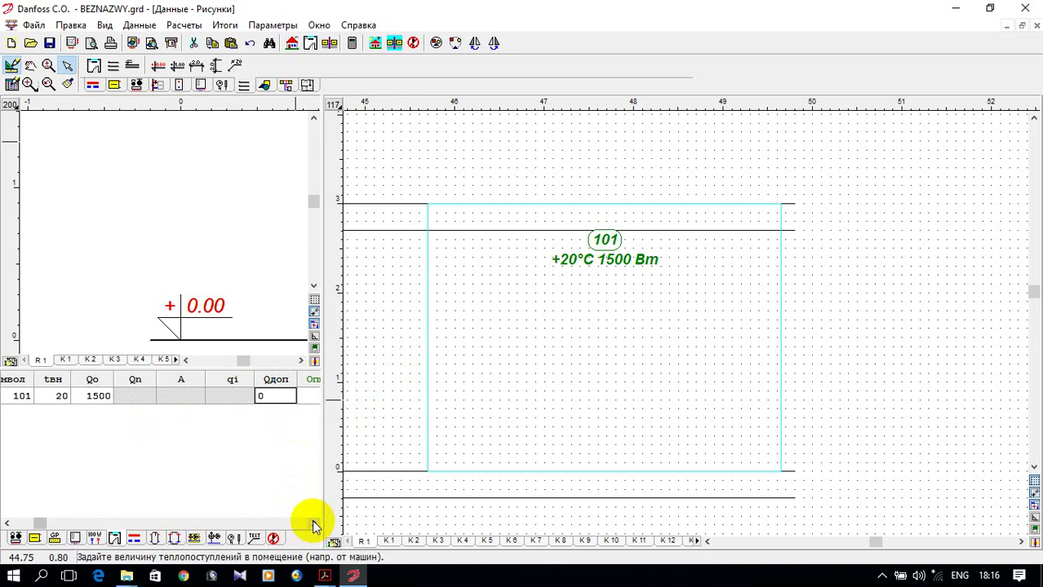
{"action": "left_click", "coordinate": [315, 524]}
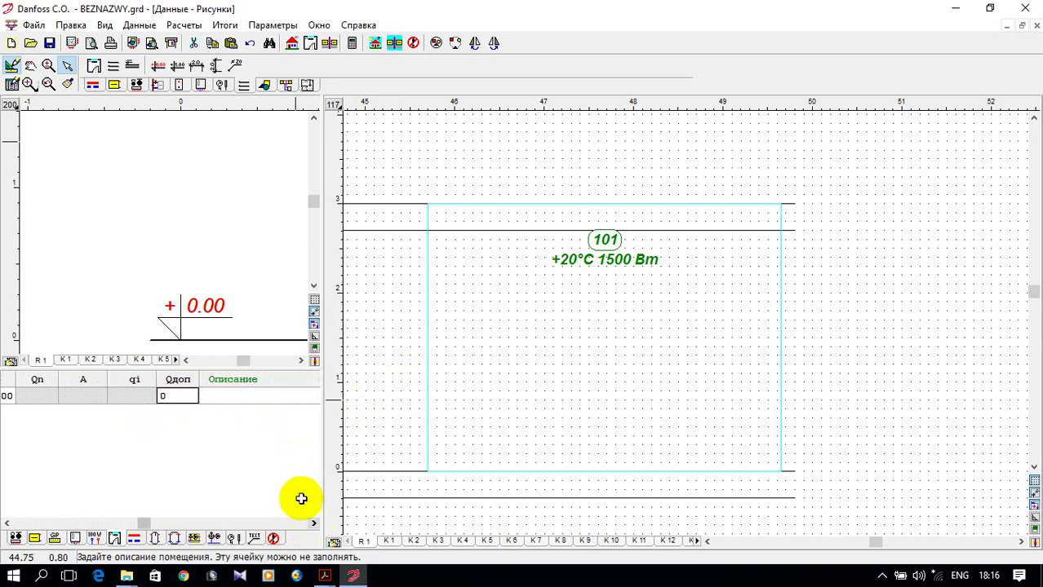
{"action": "left_click", "coordinate": [278, 396]}
{"action": "left_click", "coordinate": [309, 398]}
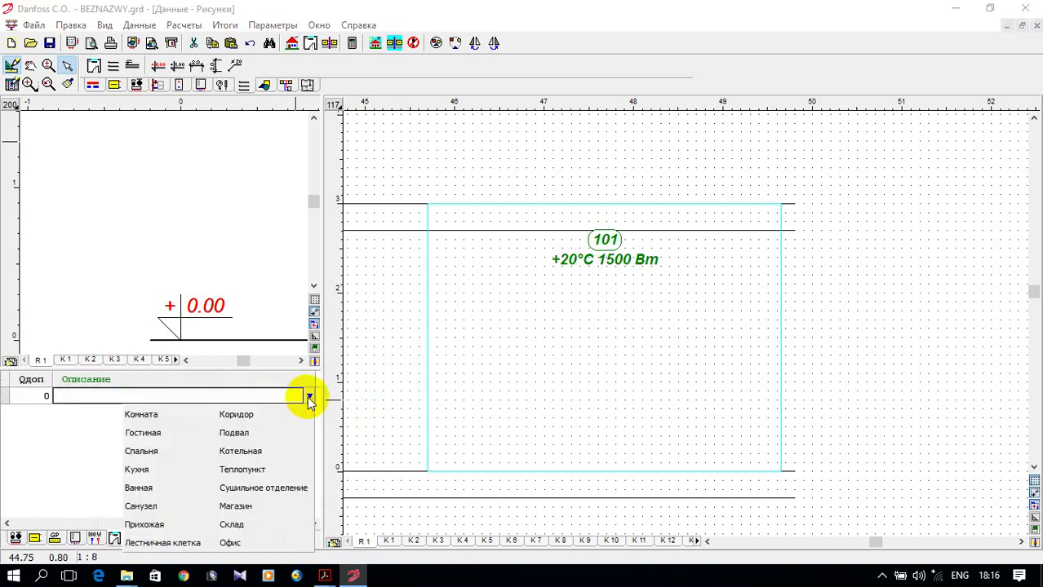
{"action": "left_click", "coordinate": [179, 433]}
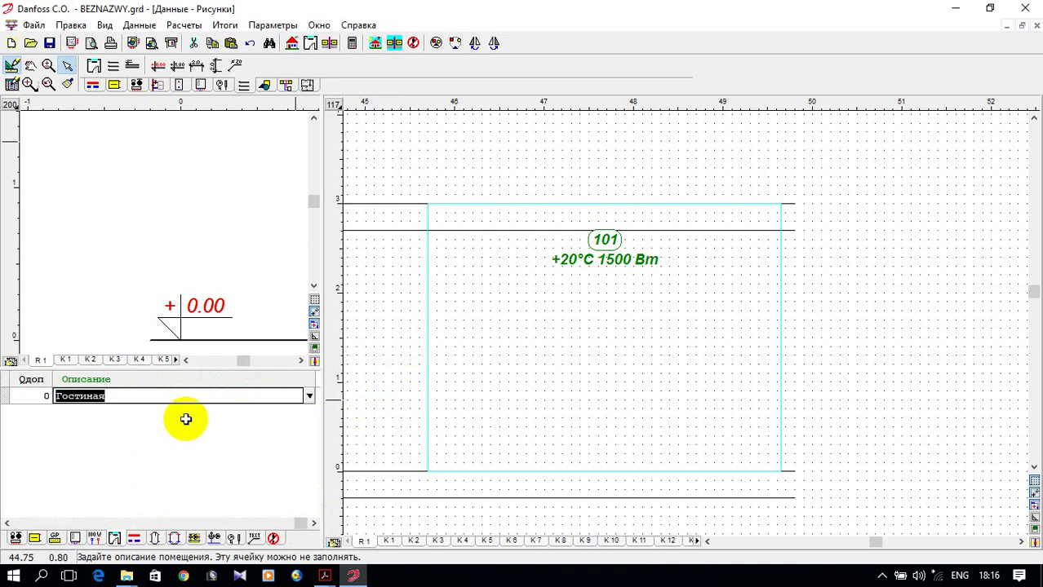
{"action": "left_click", "coordinate": [647, 399]}
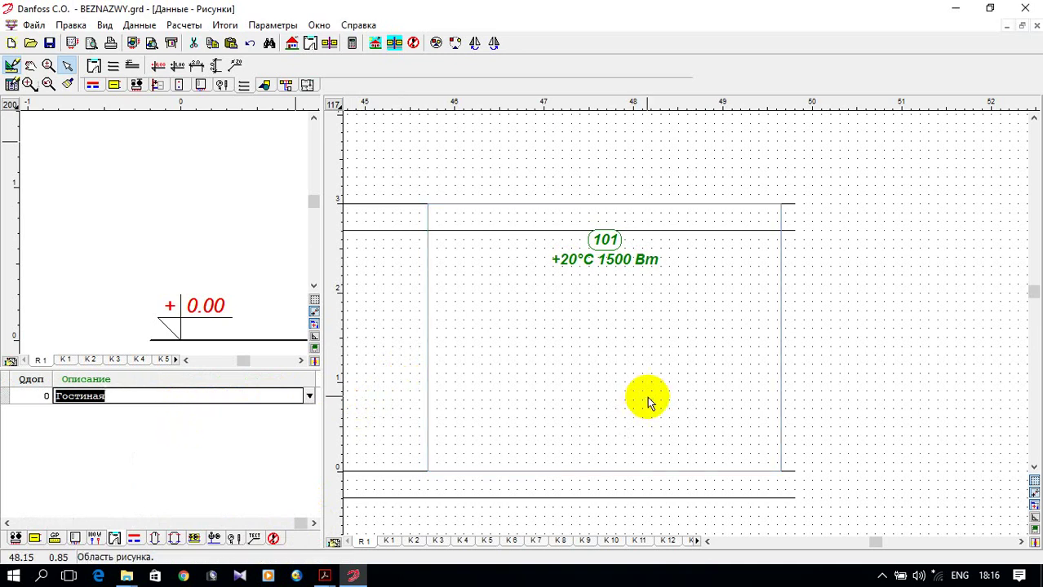
{"action": "scroll", "coordinate": [632, 359], "scroll_direction": "up", "scroll_amount": 1}
{"action": "scroll", "coordinate": [639, 304], "scroll_direction": "down", "scroll_amount": 2}
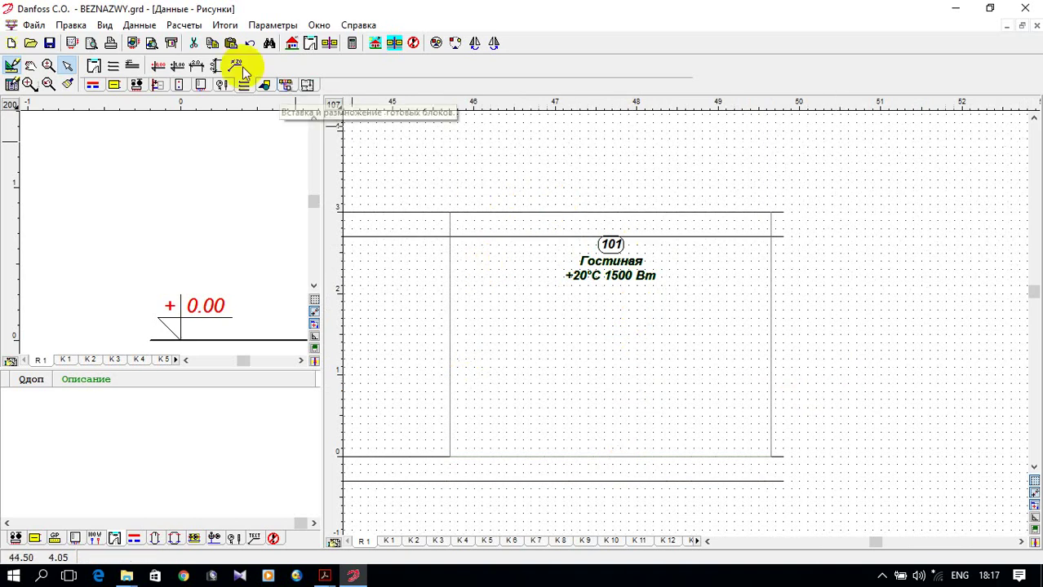
Open the catalogue of sectional radiators and filter it to the manufacturer SIRA GROUP.
{"action": "left_click", "coordinate": [113, 85]}
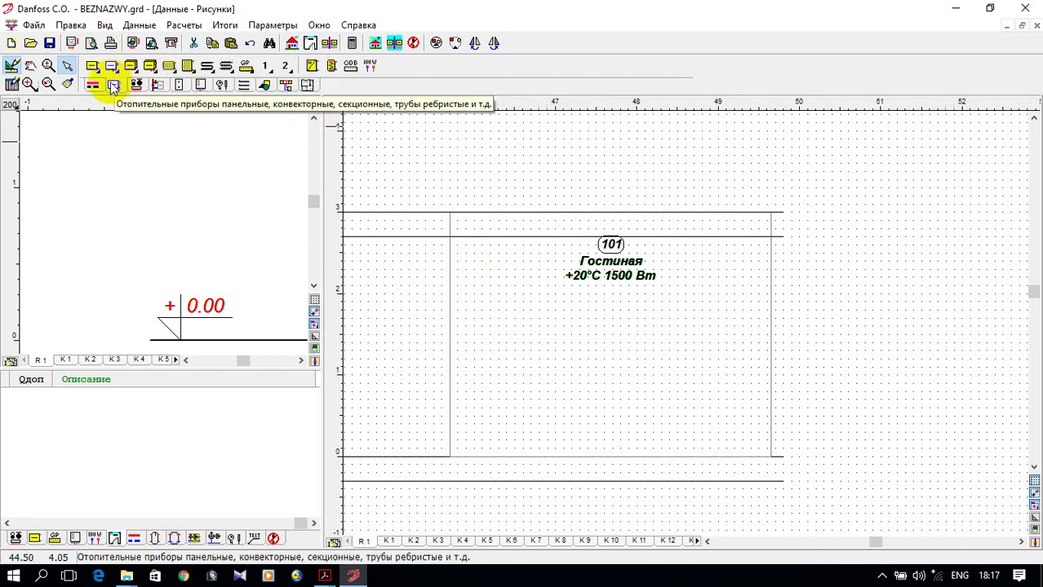
{"action": "left_click", "coordinate": [168, 65]}
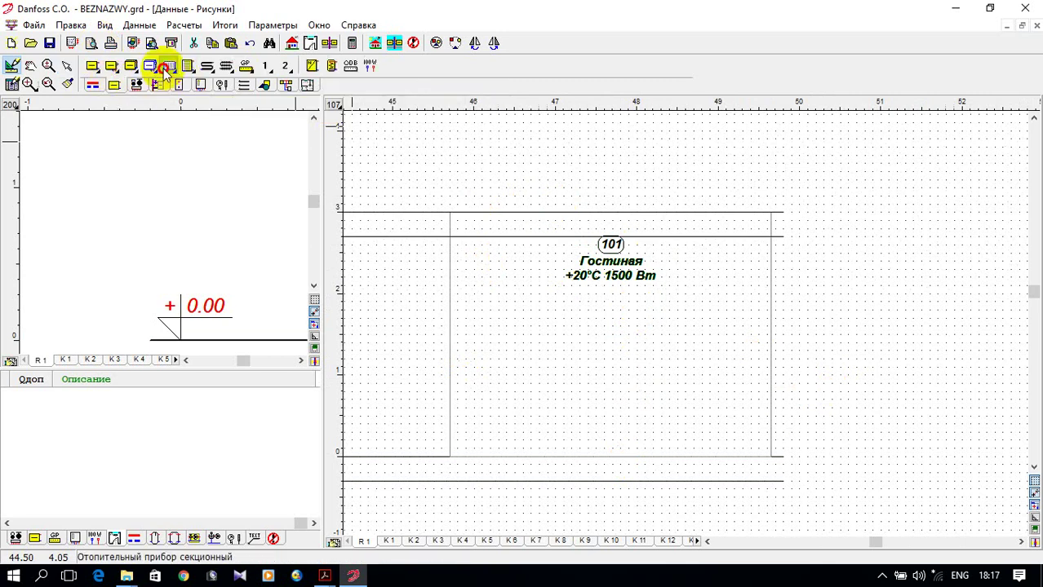
{"action": "left_click", "coordinate": [177, 104]}
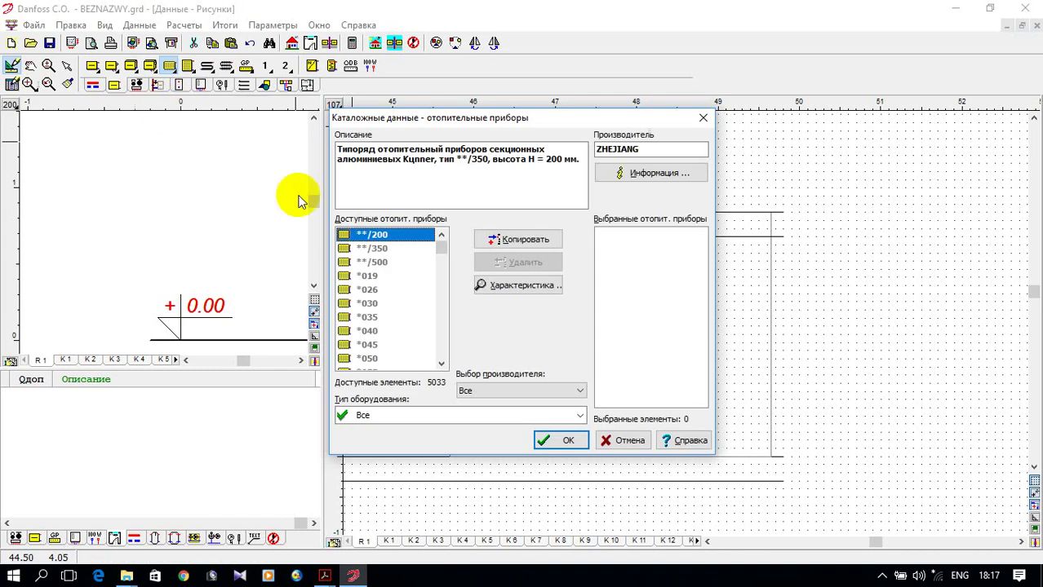
{"action": "left_click", "coordinate": [569, 418]}
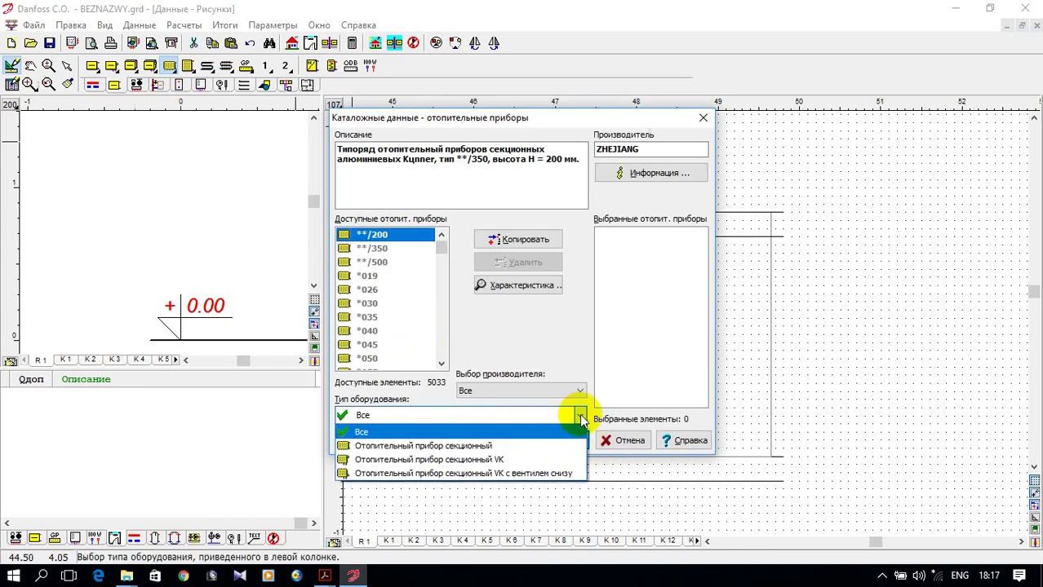
{"action": "left_click", "coordinate": [580, 391]}
{"action": "left_click", "coordinate": [579, 391]}
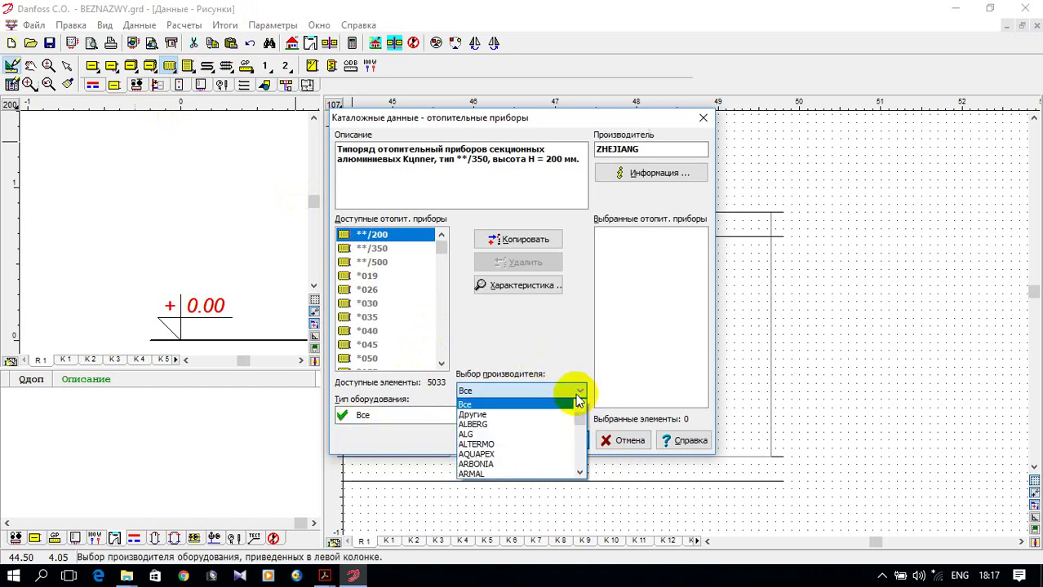
{"action": "scroll", "coordinate": [535, 433], "scroll_direction": "down", "scroll_amount": 5}
{"action": "scroll", "coordinate": [541, 434], "scroll_direction": "down", "scroll_amount": 5}
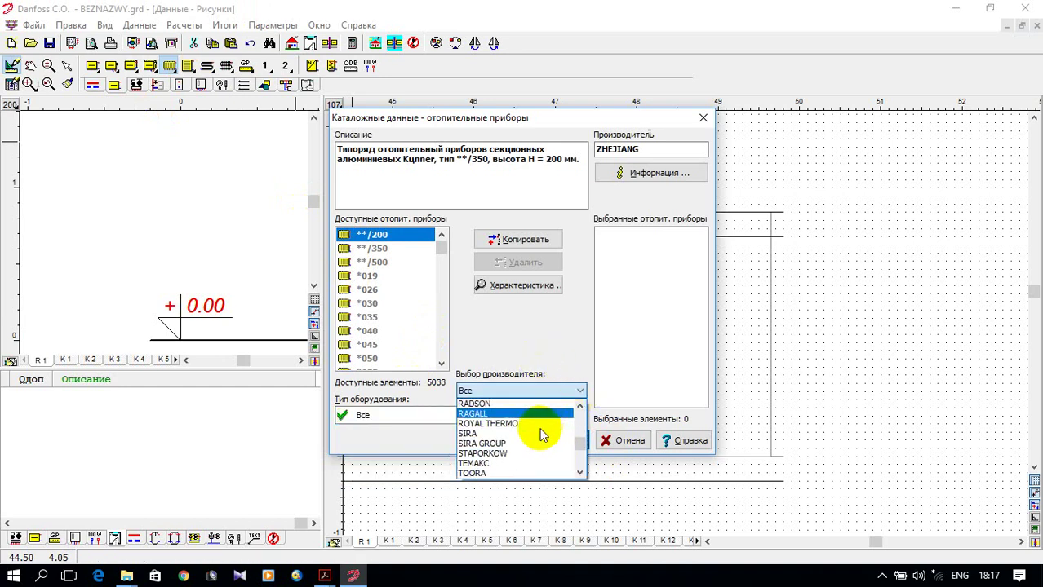
{"action": "scroll", "coordinate": [532, 433], "scroll_direction": "up", "scroll_amount": 2}
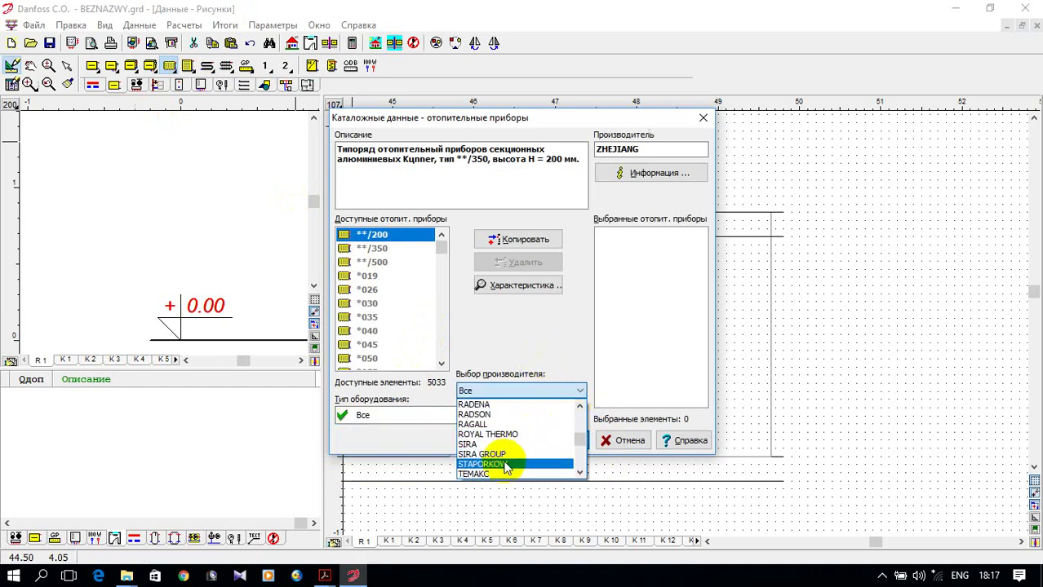
{"action": "left_click", "coordinate": [512, 462]}
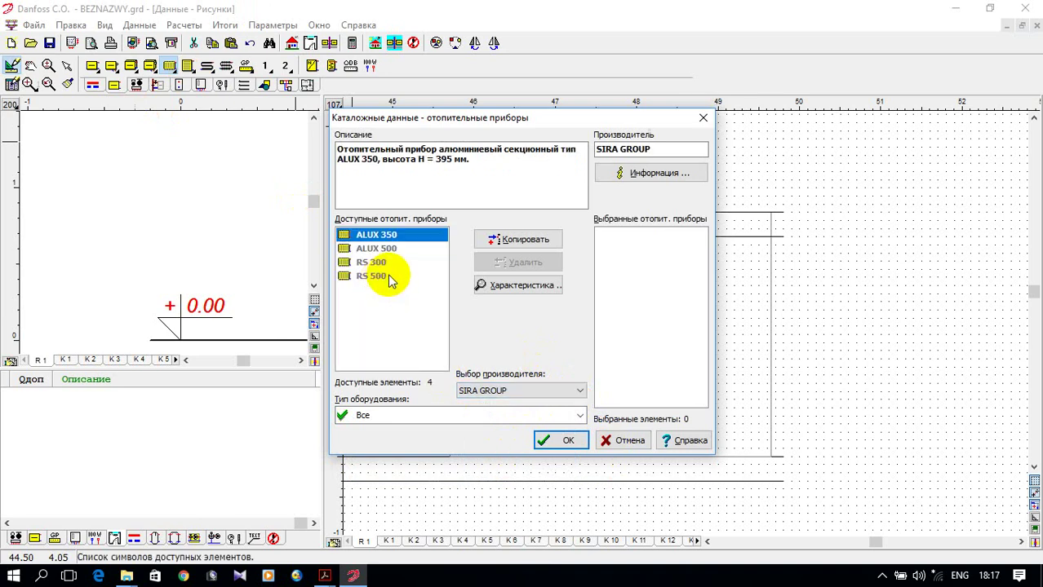
Add the bimetallic sectional radiator RS 500 to the project's selected heating devices and accept the selection.
{"action": "left_click", "coordinate": [384, 265]}
{"action": "left_click", "coordinate": [377, 276]}
{"action": "left_click", "coordinate": [500, 240]}
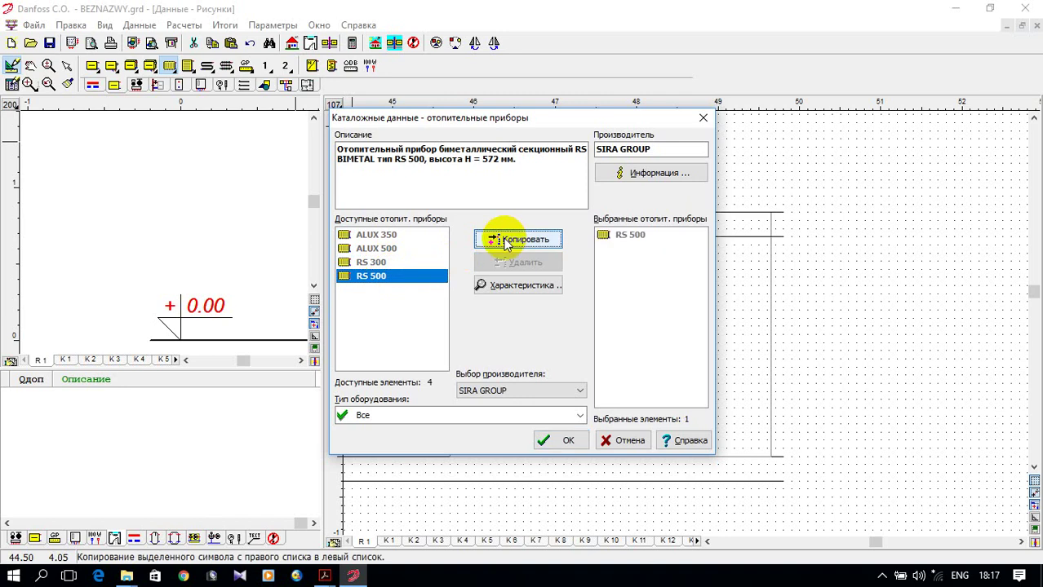
{"action": "left_click", "coordinate": [541, 439]}
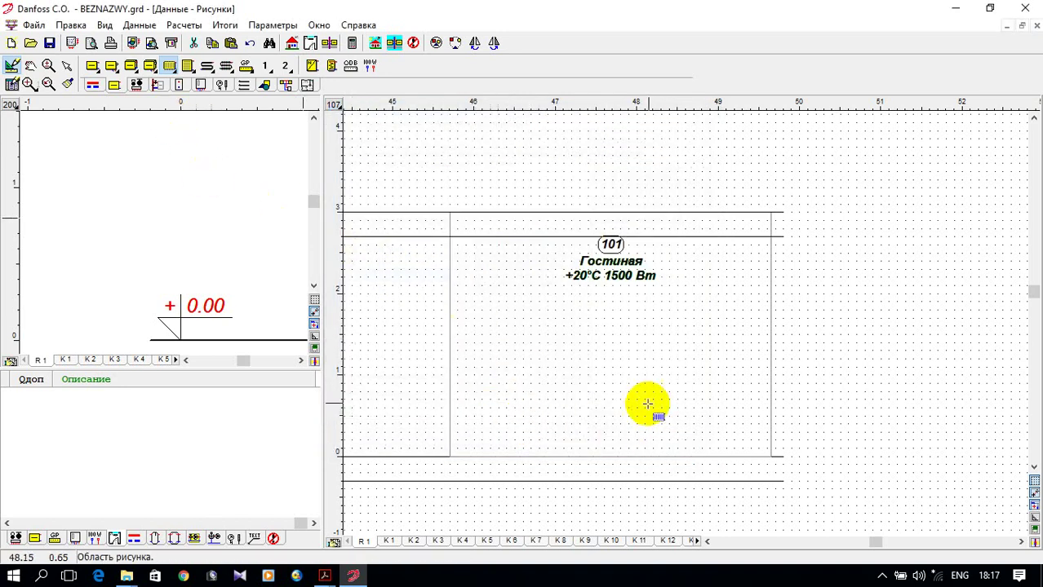
Place a sectional radiator in the lower part of room 101 at about X=47.80, Y=0.60.
{"action": "left_click", "coordinate": [169, 66]}
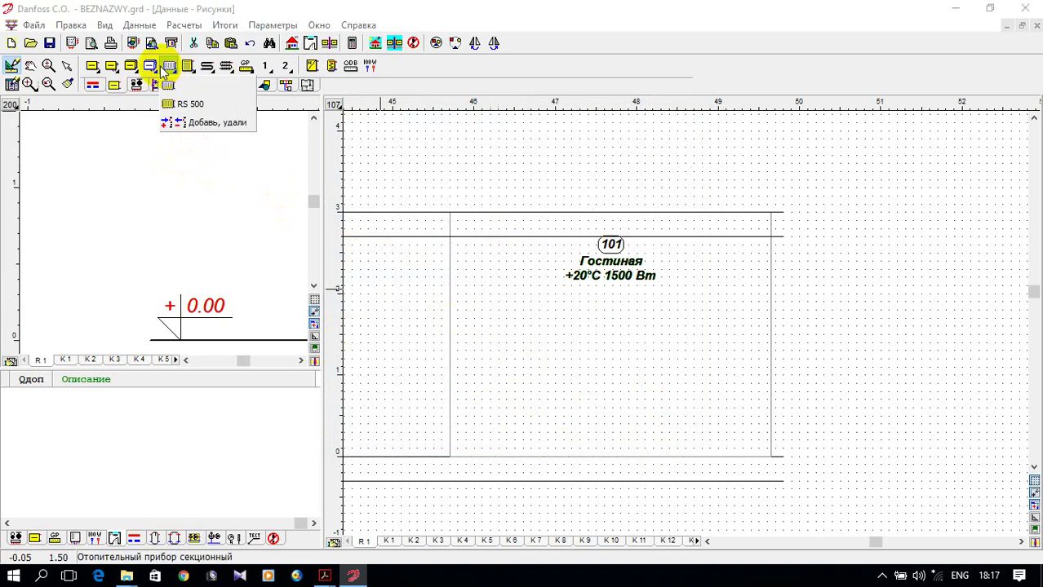
{"action": "left_click", "coordinate": [183, 106]}
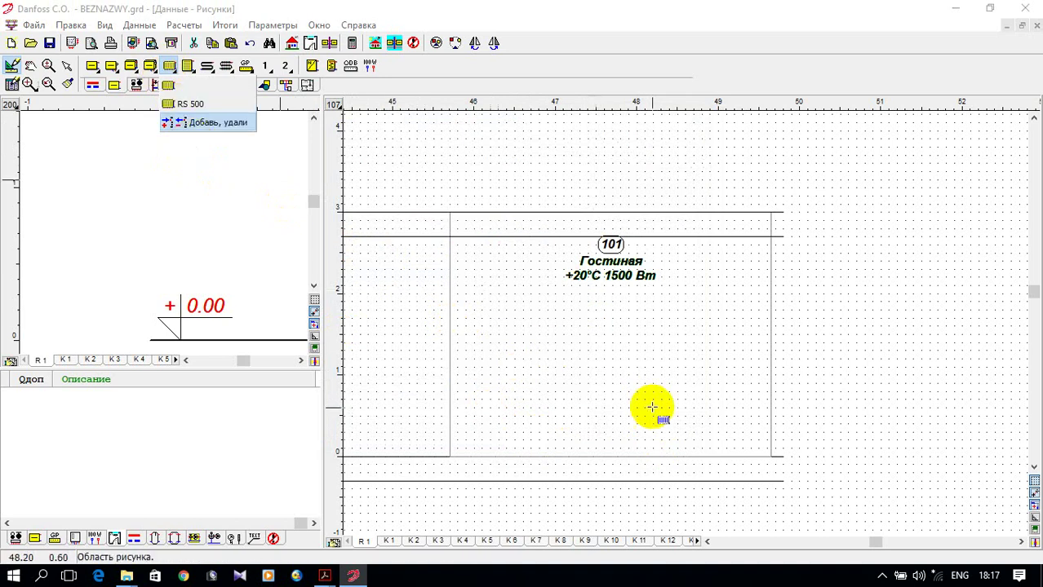
{"action": "left_click", "coordinate": [607, 389]}
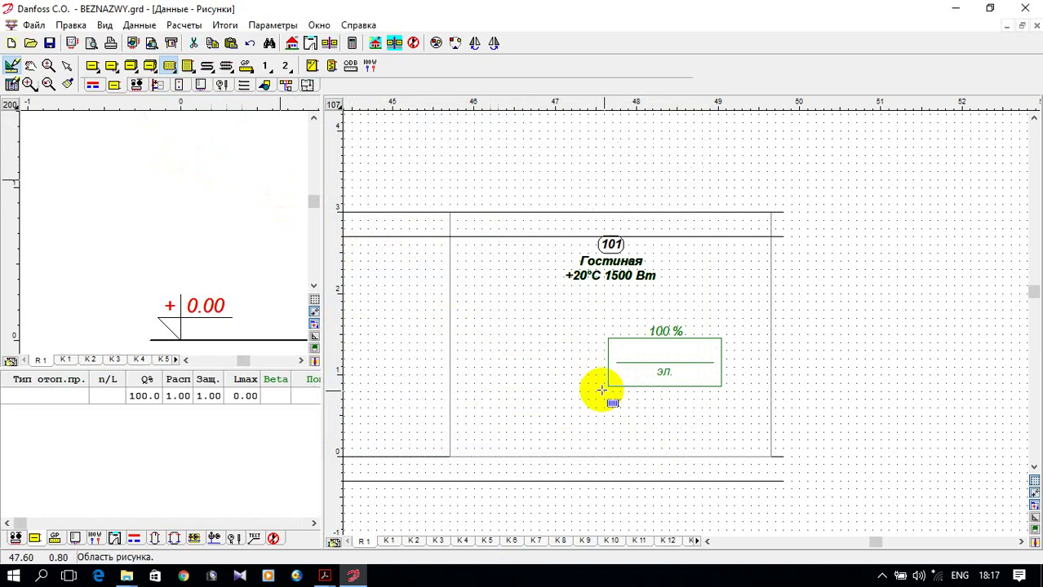
{"action": "right_click", "coordinate": [604, 393]}
{"action": "left_click", "coordinate": [658, 372]}
{"action": "left_click_drag", "start_coordinate": [658, 372], "coordinate": [670, 393]}
Assign the type RS 500 to the radiator placed in room 101.
{"action": "left_click", "coordinate": [65, 396]}
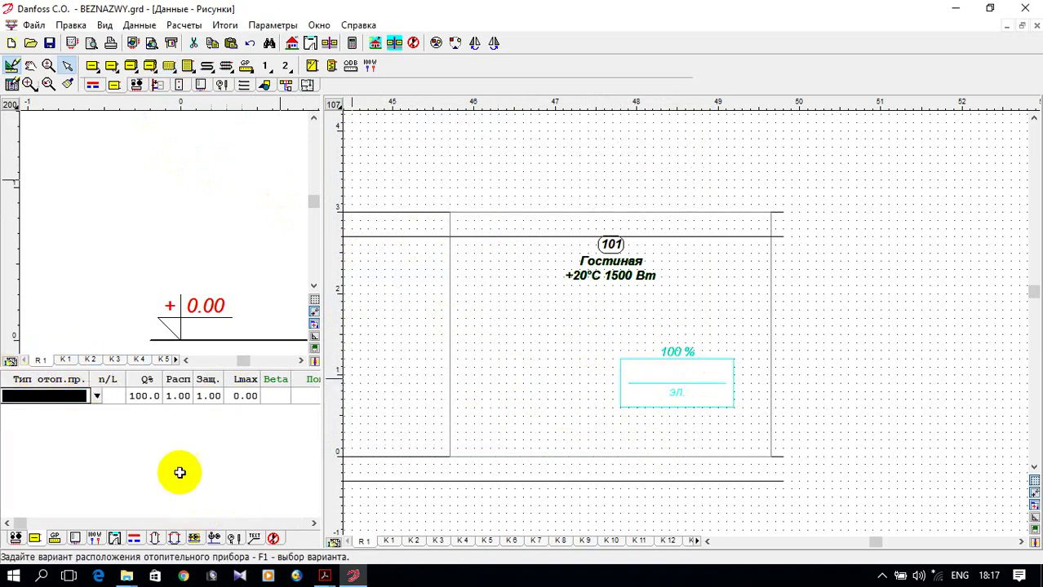
{"action": "left_click", "coordinate": [97, 396]}
{"action": "left_click", "coordinate": [72, 430]}
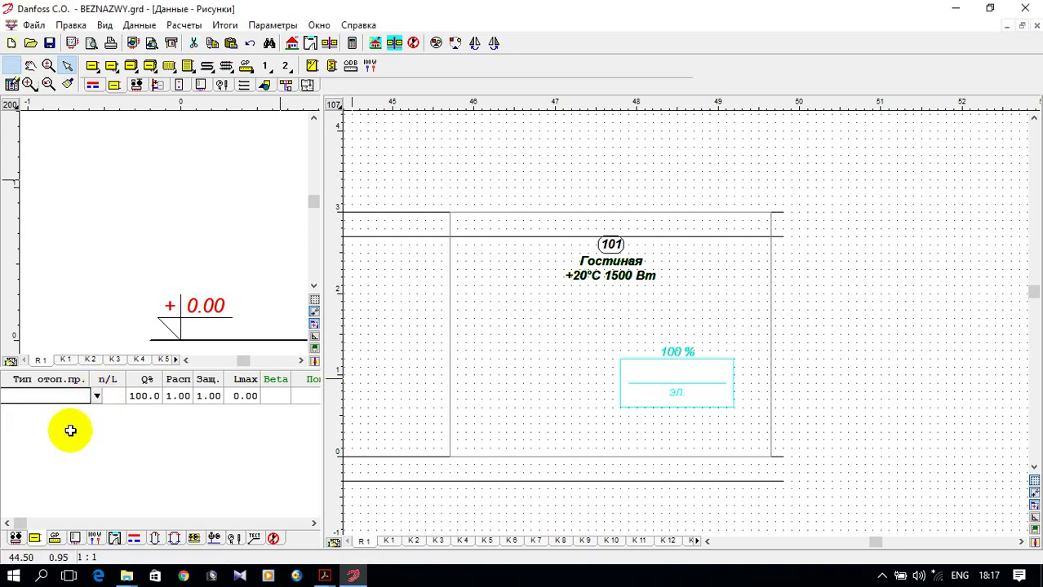
{"action": "left_click", "coordinate": [114, 396]}
{"action": "left_click", "coordinate": [738, 425]}
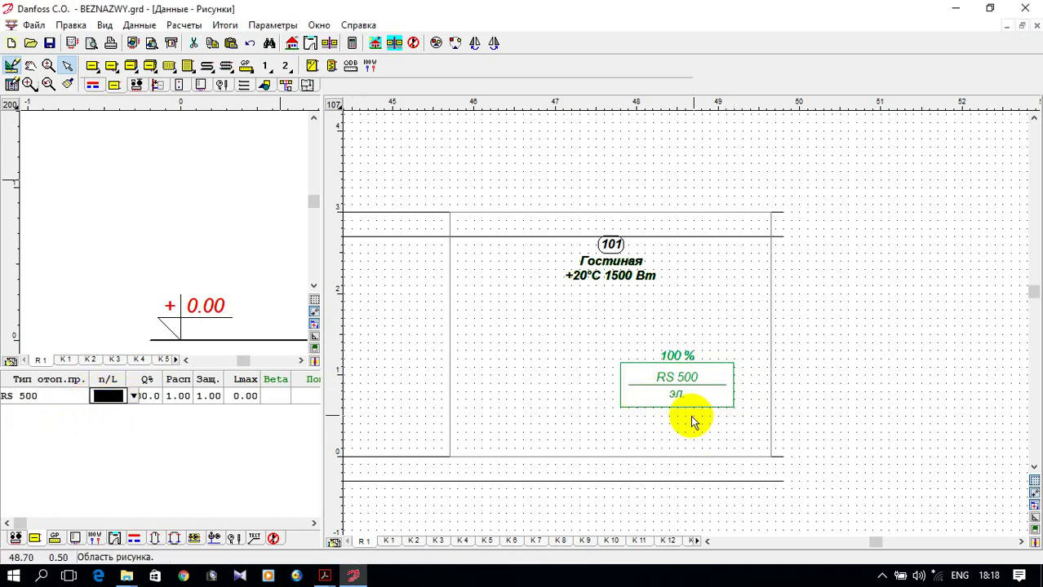
{"action": "left_click", "coordinate": [187, 398]}
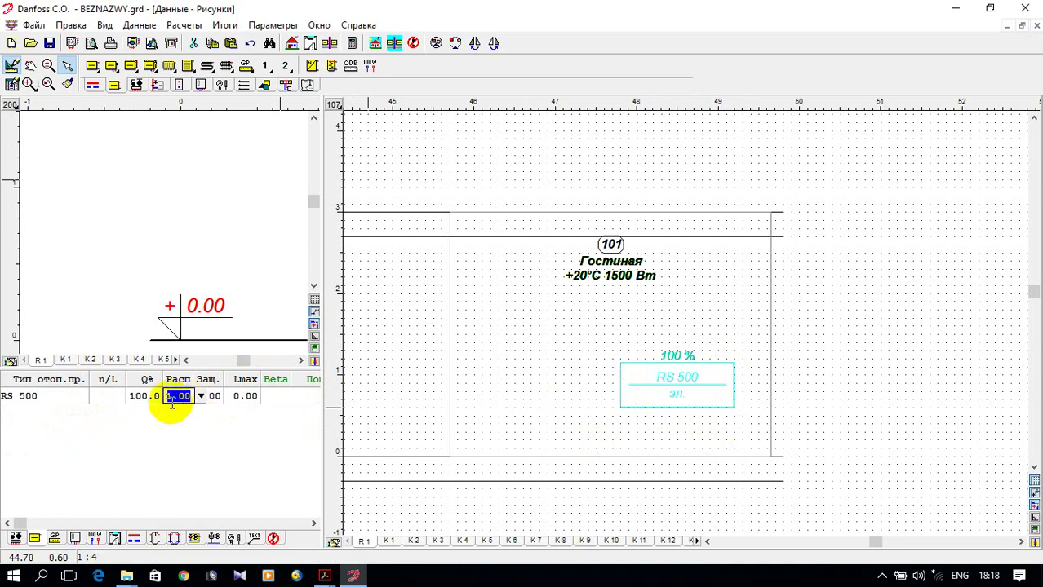
{"action": "left_click", "coordinate": [149, 396]}
{"action": "left_click", "coordinate": [550, 416]}
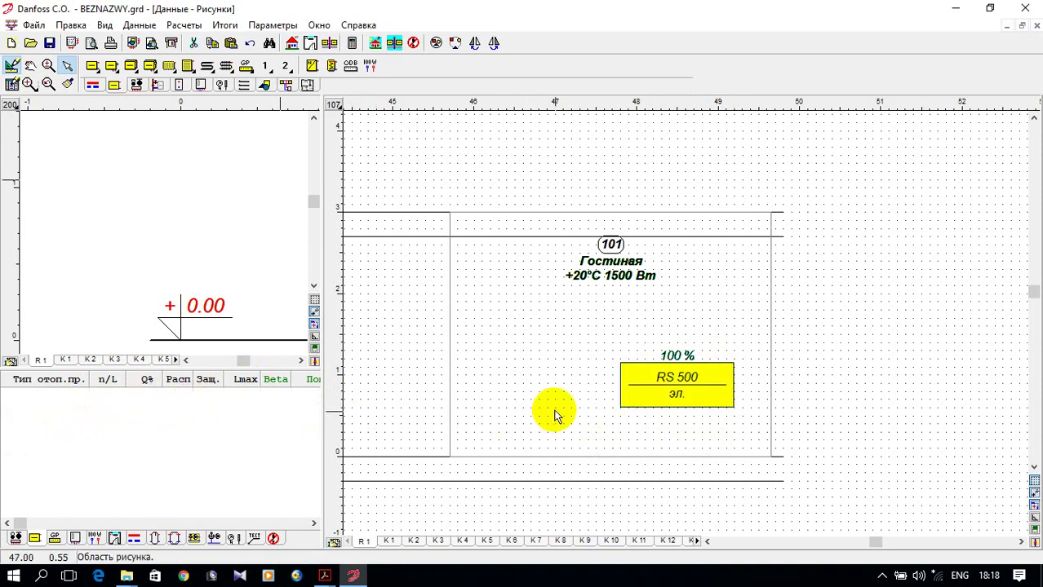
Set the number of sections n/L of room 101's RS 500 radiator to 0.
{"action": "left_click", "coordinate": [658, 388]}
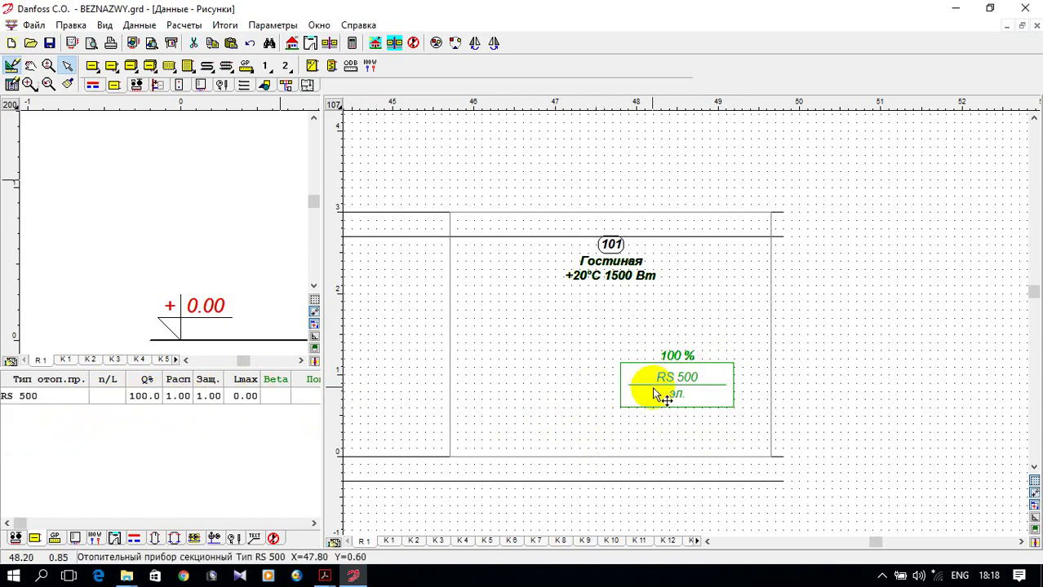
{"action": "left_click", "coordinate": [662, 371]}
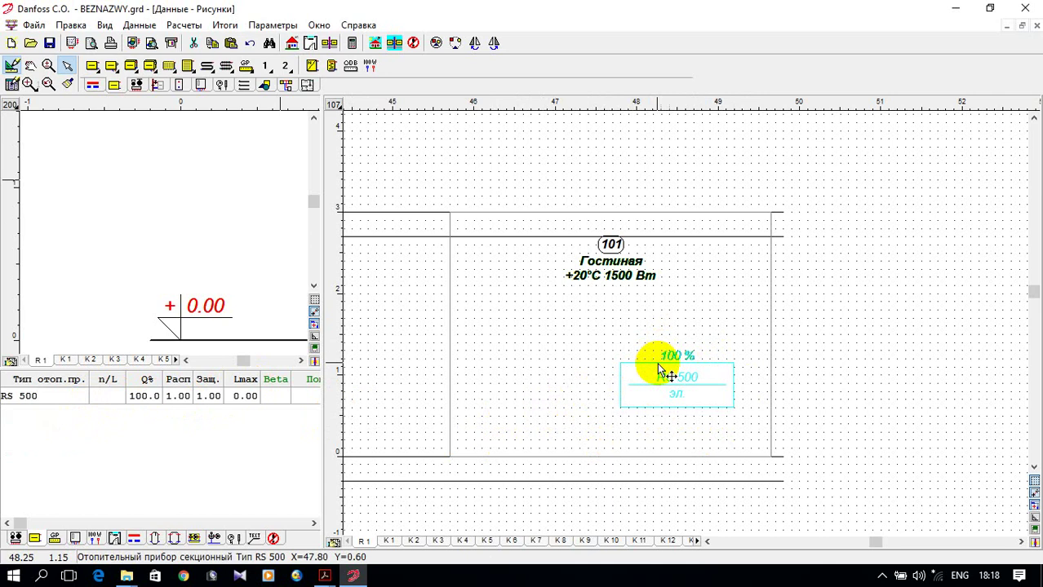
{"action": "left_click", "coordinate": [407, 367]}
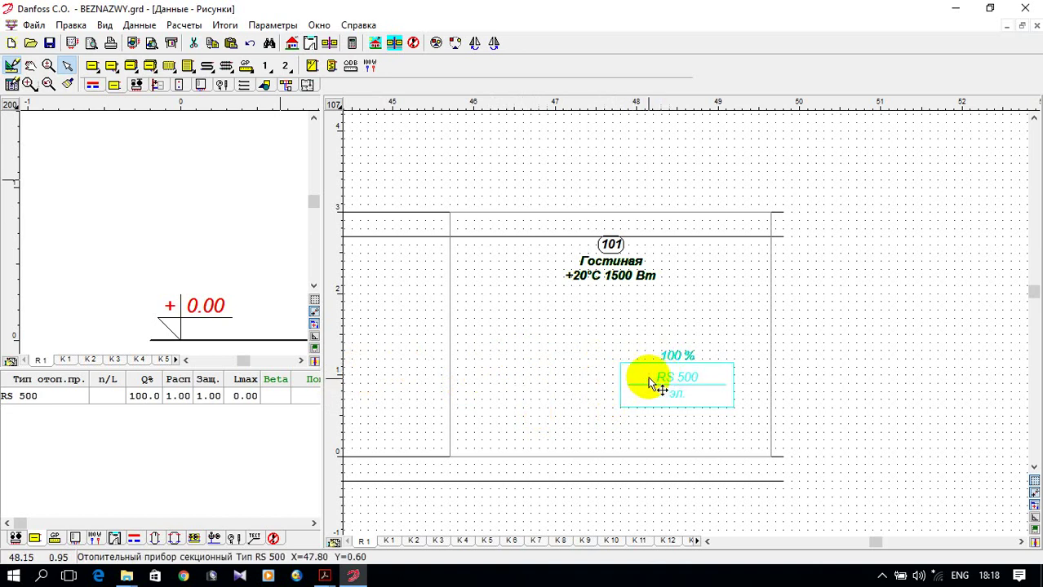
{"action": "left_click", "coordinate": [627, 343]}
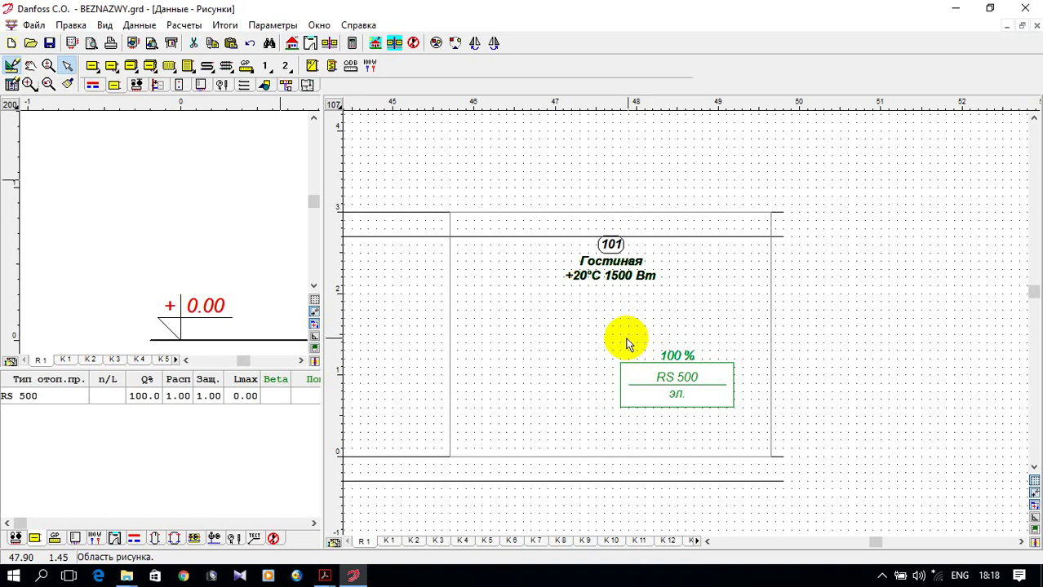
{"action": "left_click", "coordinate": [104, 396]}
{"action": "left_click", "coordinate": [132, 397]}
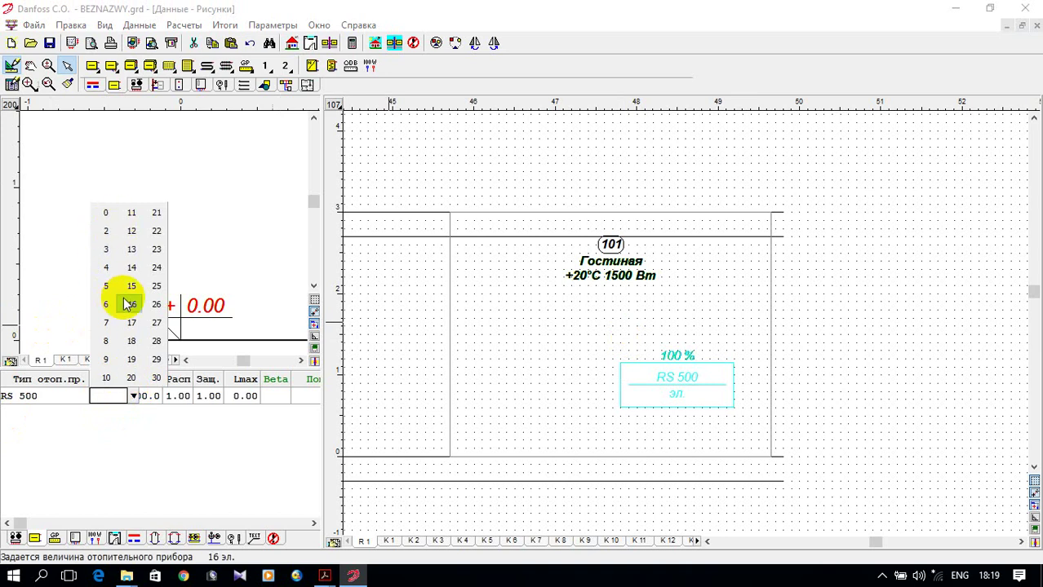
{"action": "left_click", "coordinate": [105, 214]}
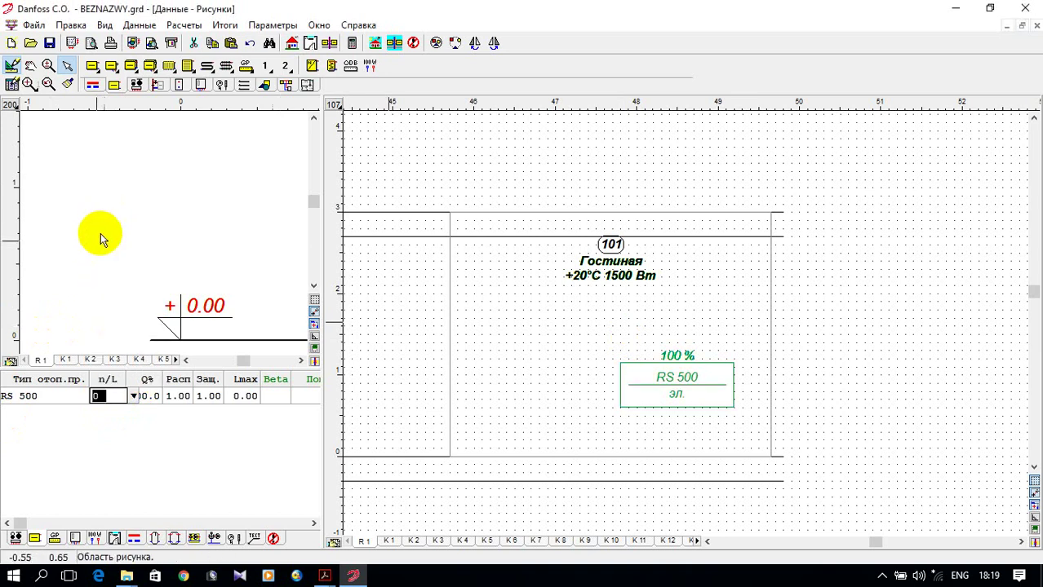
{"action": "left_click", "coordinate": [145, 398]}
Choose the radiator's 1.00 location option near an outer wall above the floor, and protection factor 1.00 for L >=150 mm.
{"action": "left_click", "coordinate": [178, 396]}
{"action": "left_click", "coordinate": [199, 395]}
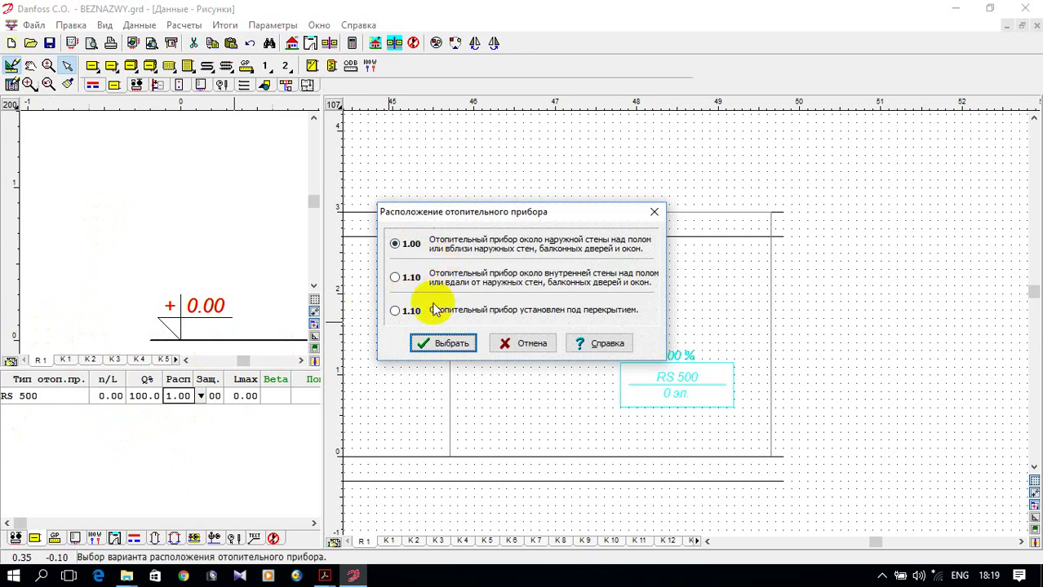
{"action": "left_click", "coordinate": [451, 343]}
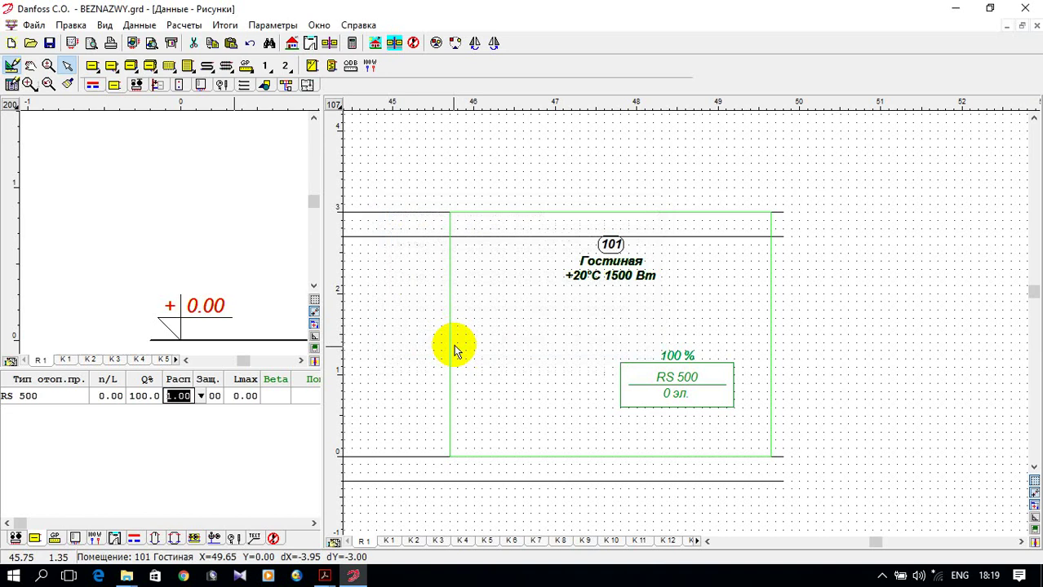
{"action": "left_click", "coordinate": [208, 397]}
{"action": "left_click", "coordinate": [231, 397]}
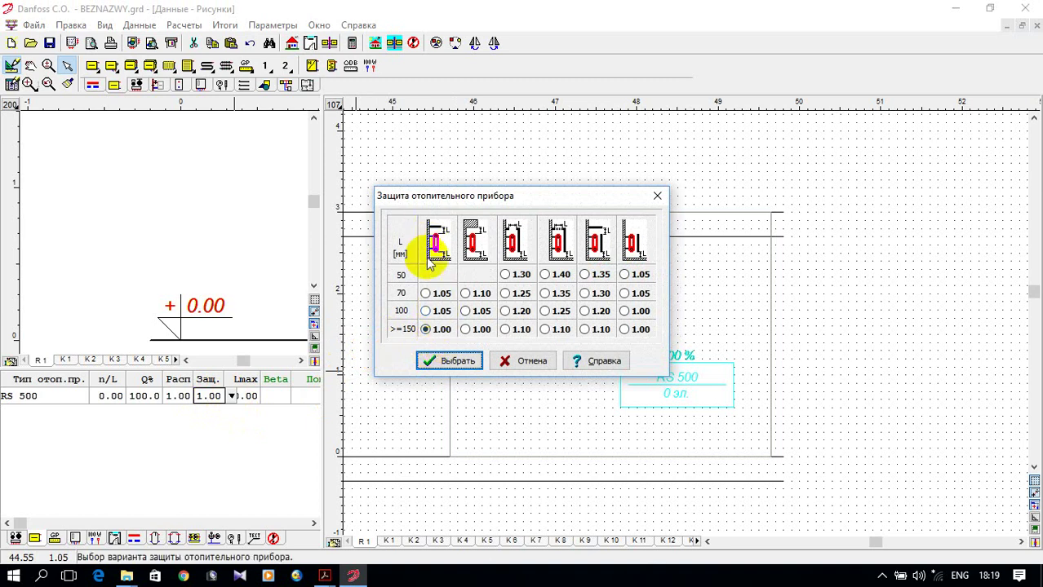
{"action": "left_click", "coordinate": [459, 364]}
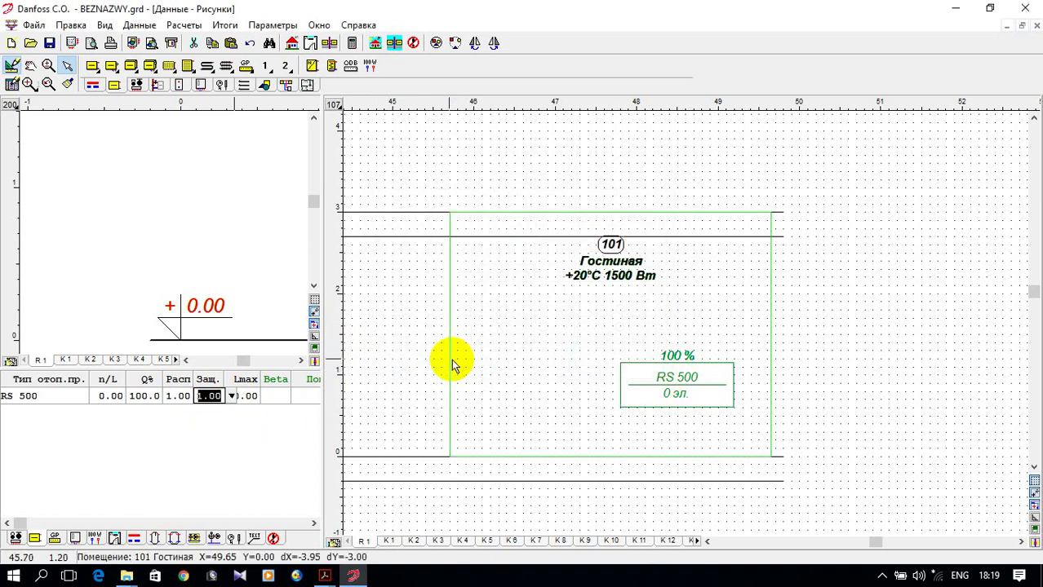
Open the Lmax value of room 101's RS 500 radiator for editing, leave it, and reselect the radiator.
{"action": "left_click", "coordinate": [254, 395]}
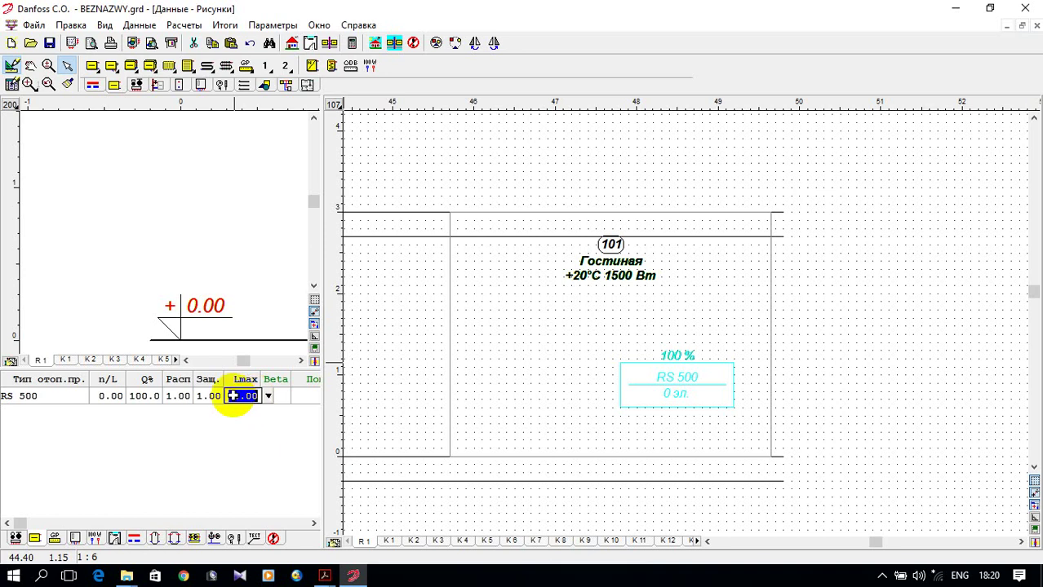
{"action": "left_click", "coordinate": [494, 390]}
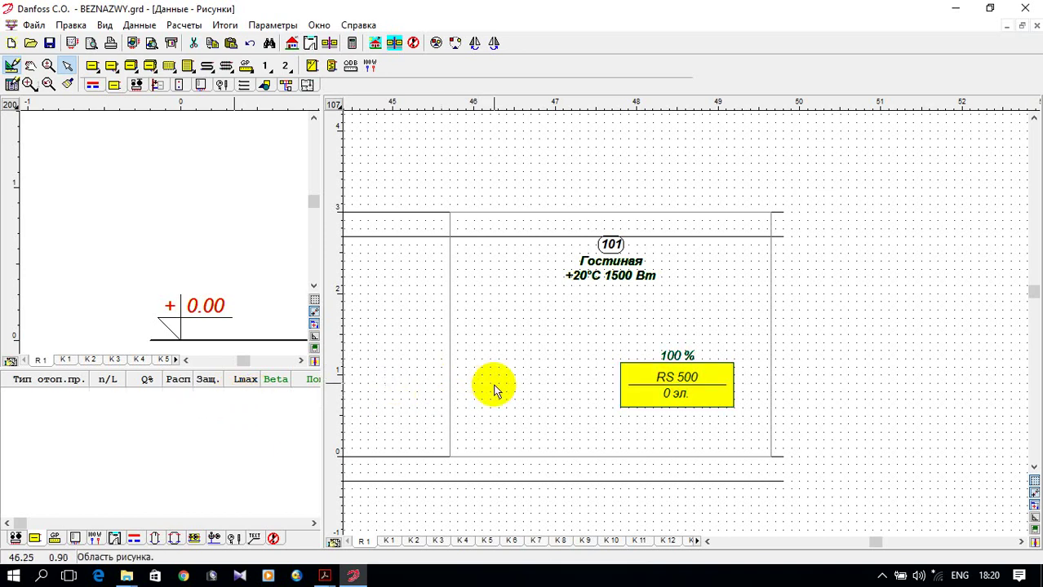
{"action": "left_click", "coordinate": [686, 396]}
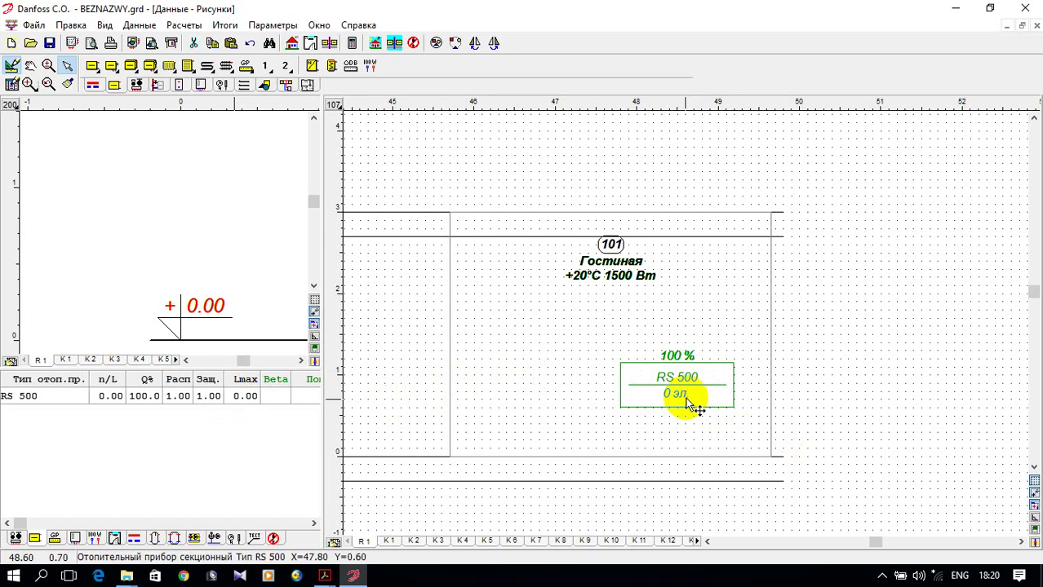
Draw a type A RAU PINK supply pipe from the radiator's upper connection through about X=47.05, Y=1.10 and X=47.05, Y=0.40 to X=46.65.
{"action": "left_click", "coordinate": [92, 84]}
{"action": "left_click", "coordinate": [93, 66]}
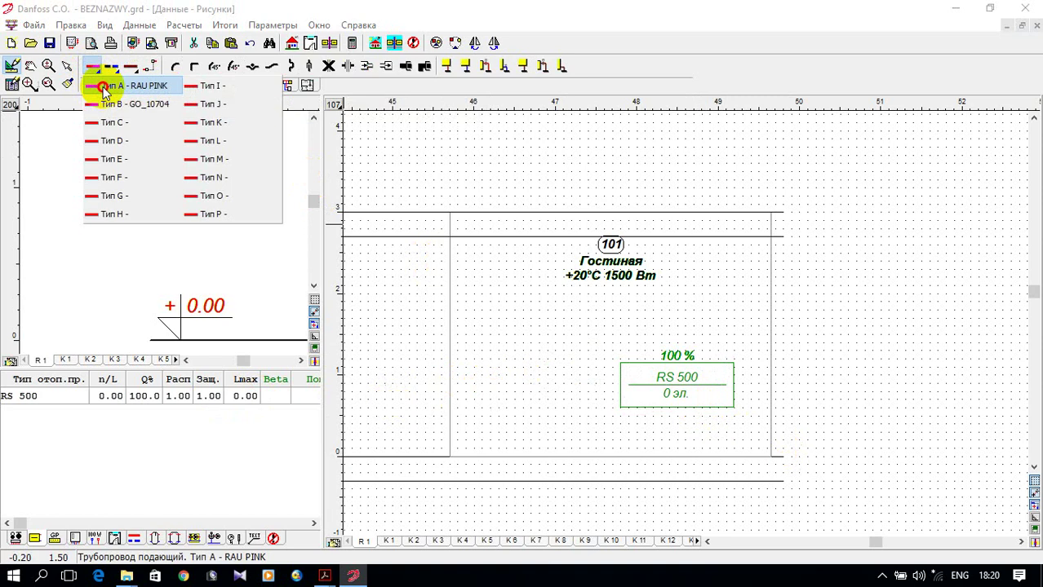
{"action": "left_click", "coordinate": [103, 86]}
{"action": "scroll", "coordinate": [666, 420], "scroll_direction": "up", "scroll_amount": 1}
{"action": "scroll", "coordinate": [666, 420], "scroll_direction": "up", "scroll_amount": 1}
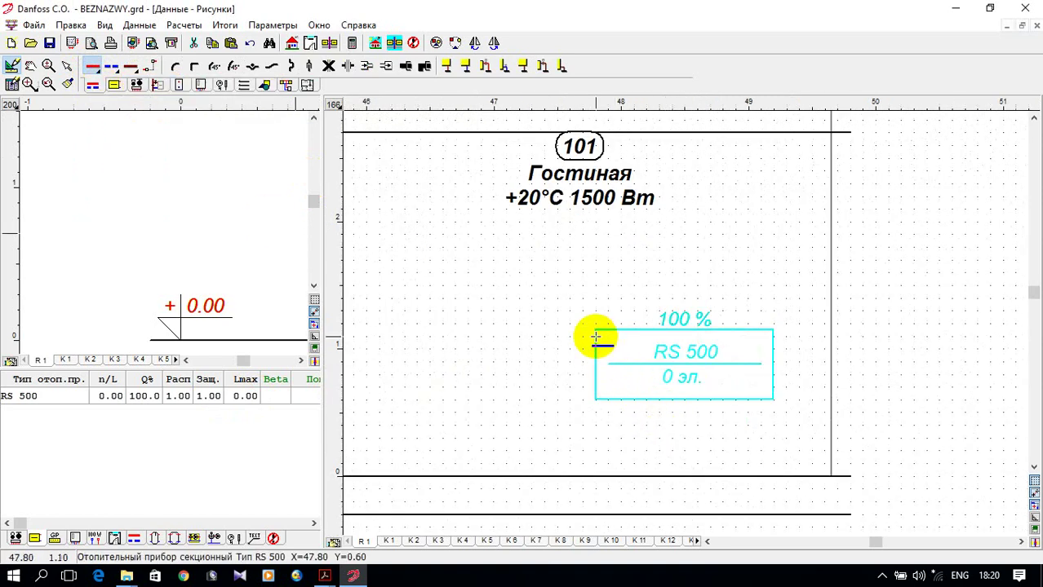
{"action": "left_click", "coordinate": [598, 337]}
{"action": "left_click", "coordinate": [502, 336]}
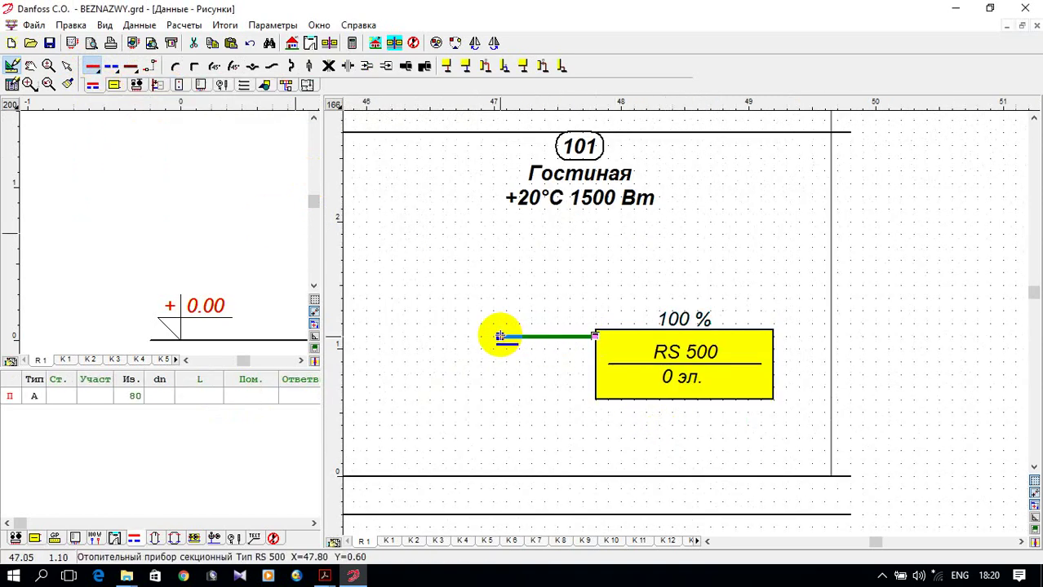
{"action": "left_click", "coordinate": [501, 424]}
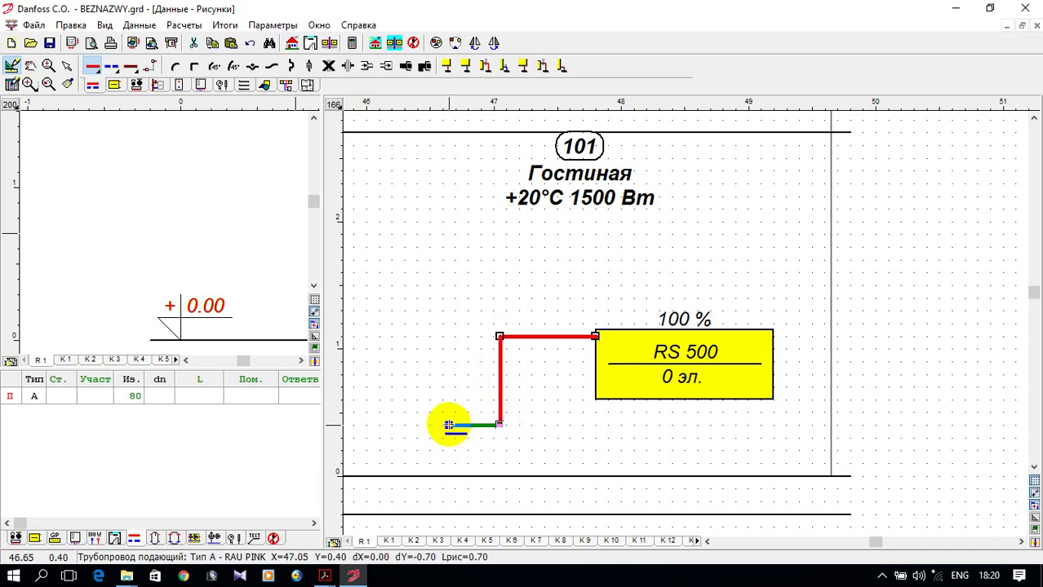
{"action": "double_click", "coordinate": [448, 425]}
{"action": "scroll", "coordinate": [489, 399], "scroll_direction": "up", "scroll_amount": 1}
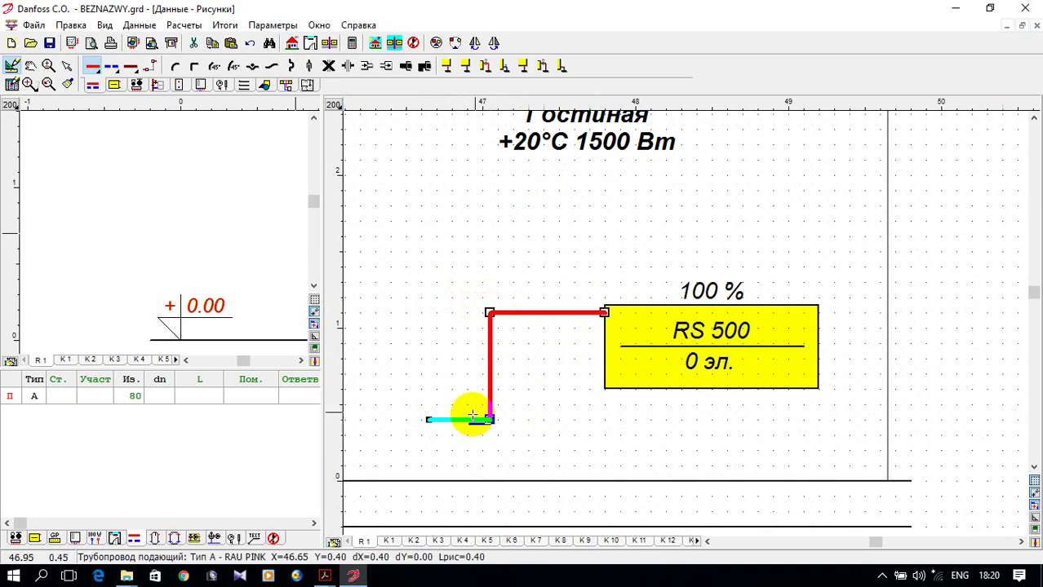
{"action": "key", "text": "Escape"}
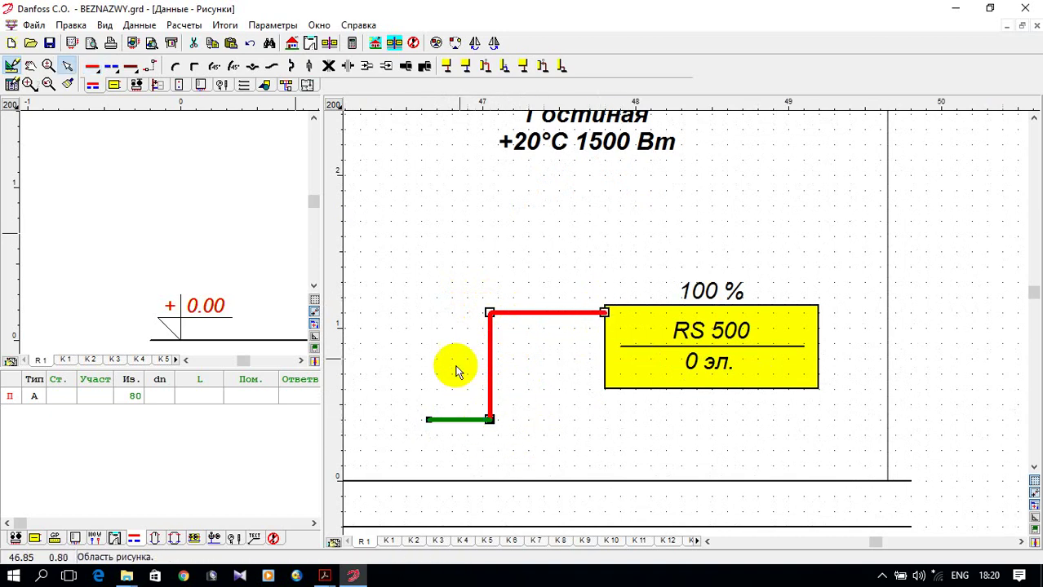
Draw a type A return pipe from the radiator's lower connection to about X=47.25, down to Y=0.20, and across to about X=46.75.
{"action": "left_click", "coordinate": [111, 67]}
{"action": "left_click", "coordinate": [130, 88]}
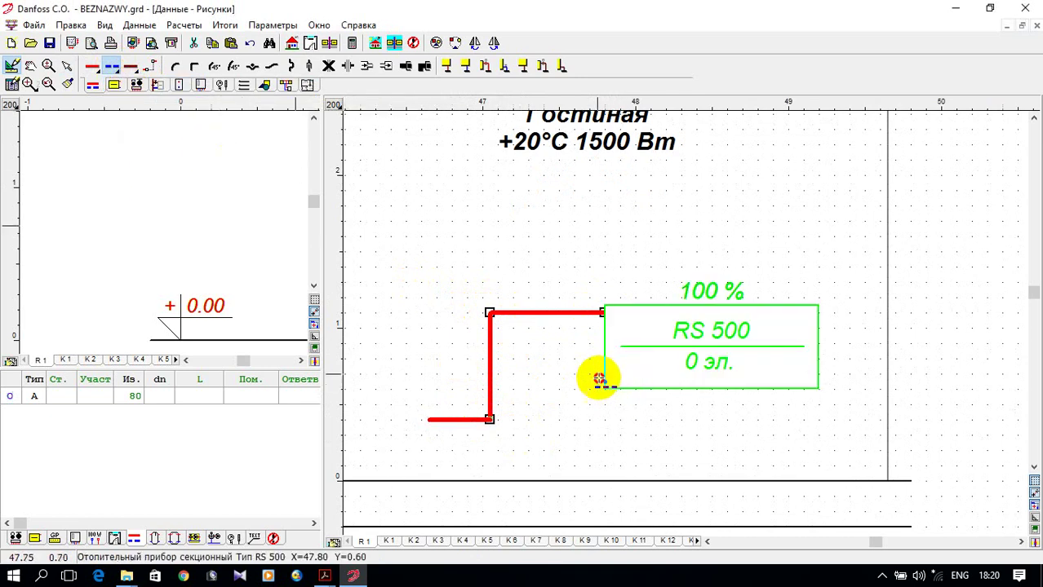
{"action": "left_click", "coordinate": [601, 379]}
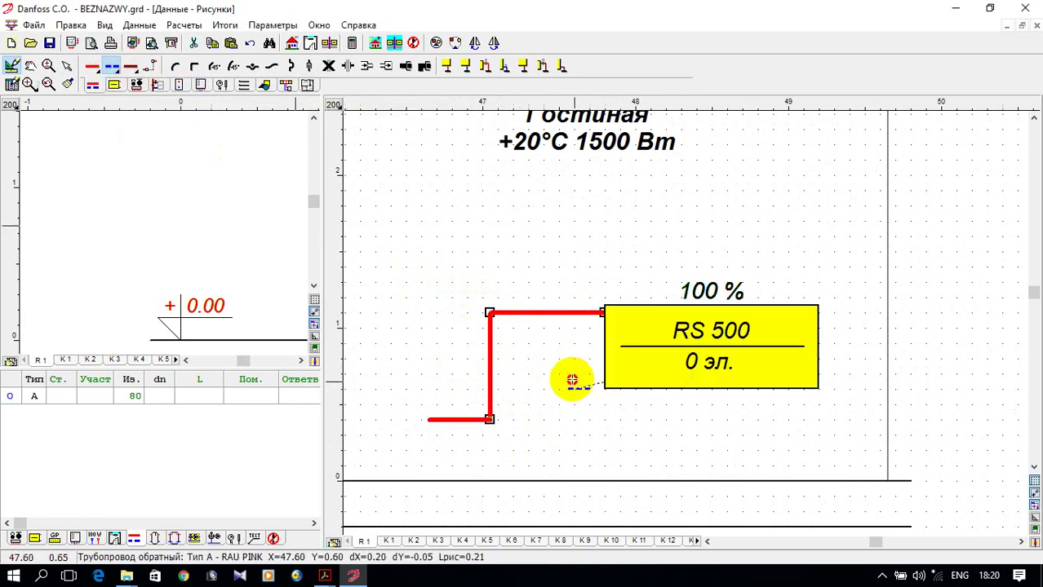
{"action": "left_click", "coordinate": [520, 381]}
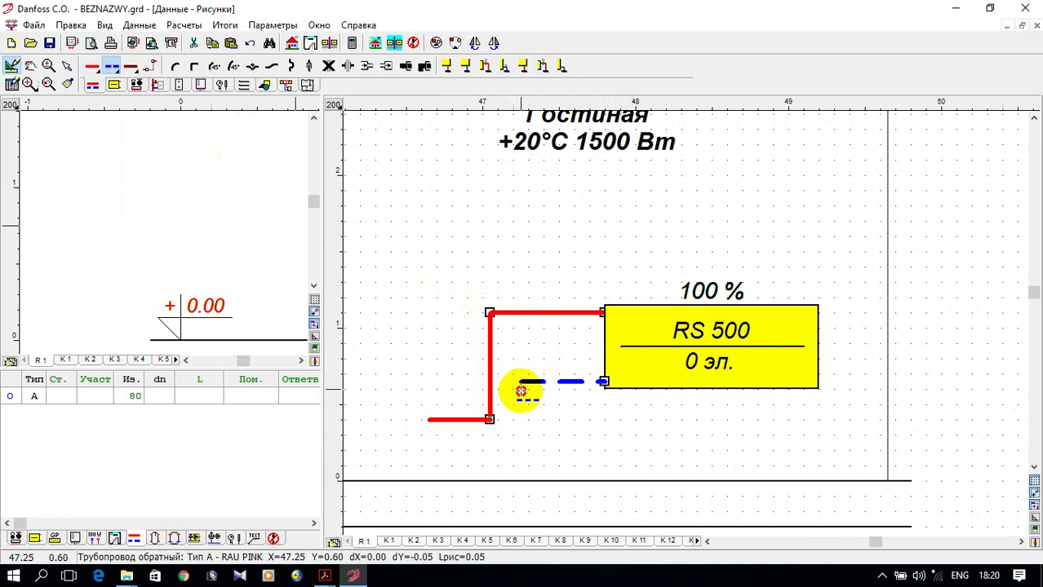
{"action": "left_click", "coordinate": [520, 450]}
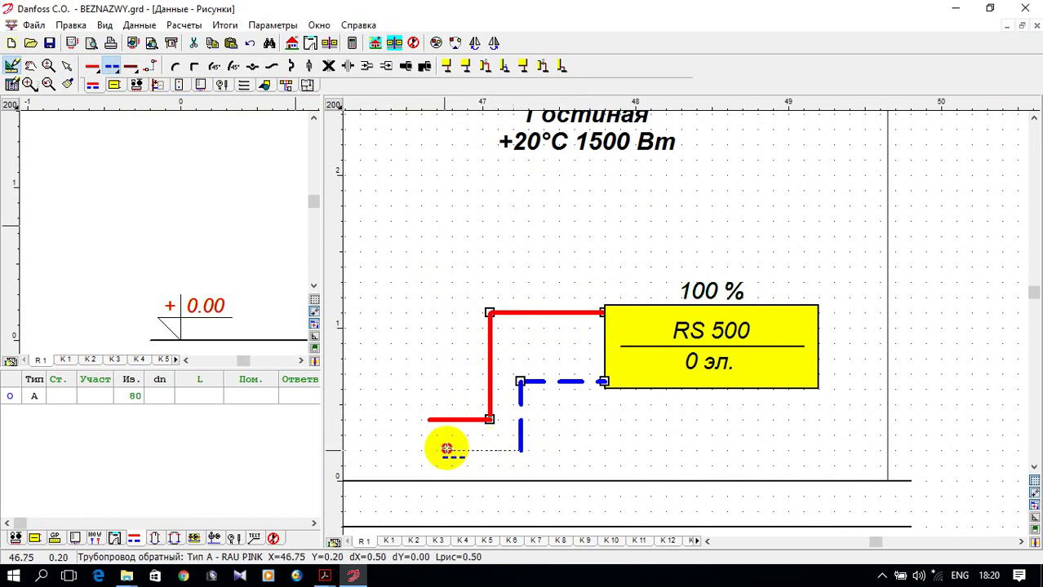
{"action": "left_click", "coordinate": [453, 450]}
Enter the length L for the horizontal supply and return connections at the radiator, using 0.3 for the return.
{"action": "left_click", "coordinate": [540, 313]}
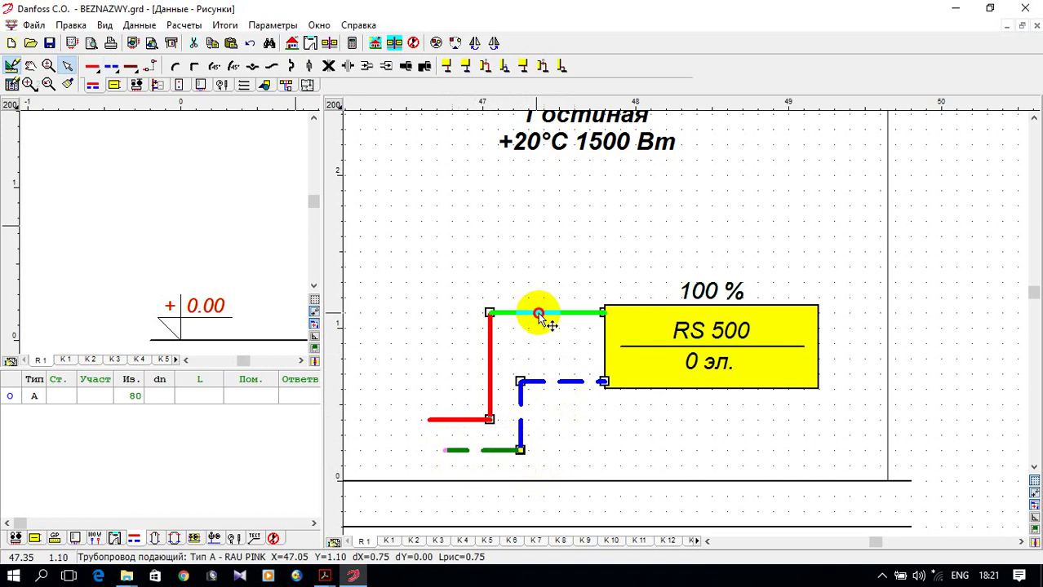
{"action": "left_click", "coordinate": [194, 396]}
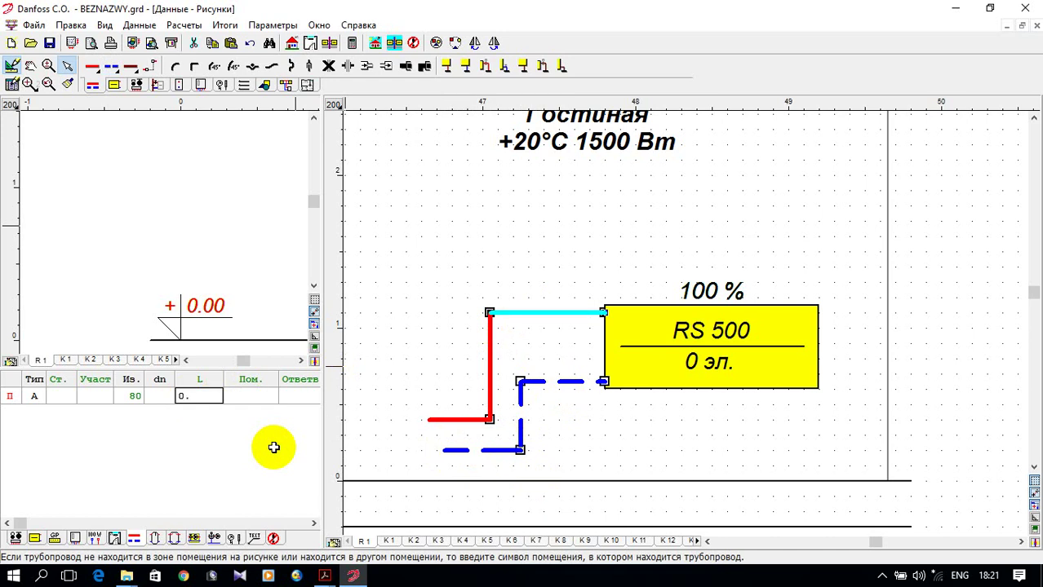
{"action": "left_click", "coordinate": [558, 381]}
{"action": "left_click", "coordinate": [196, 396]}
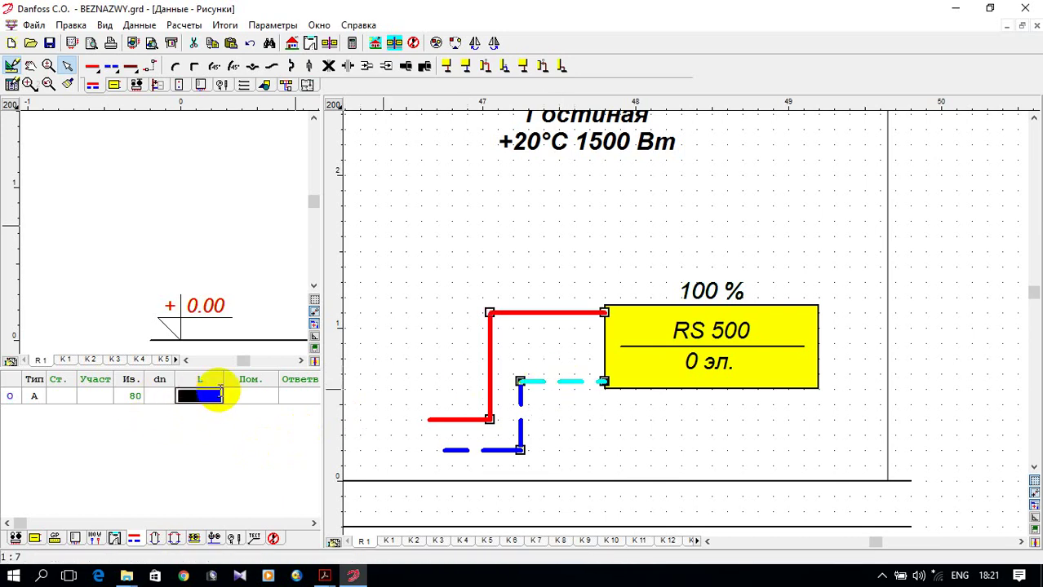
{"action": "type", "text": "0.3"}
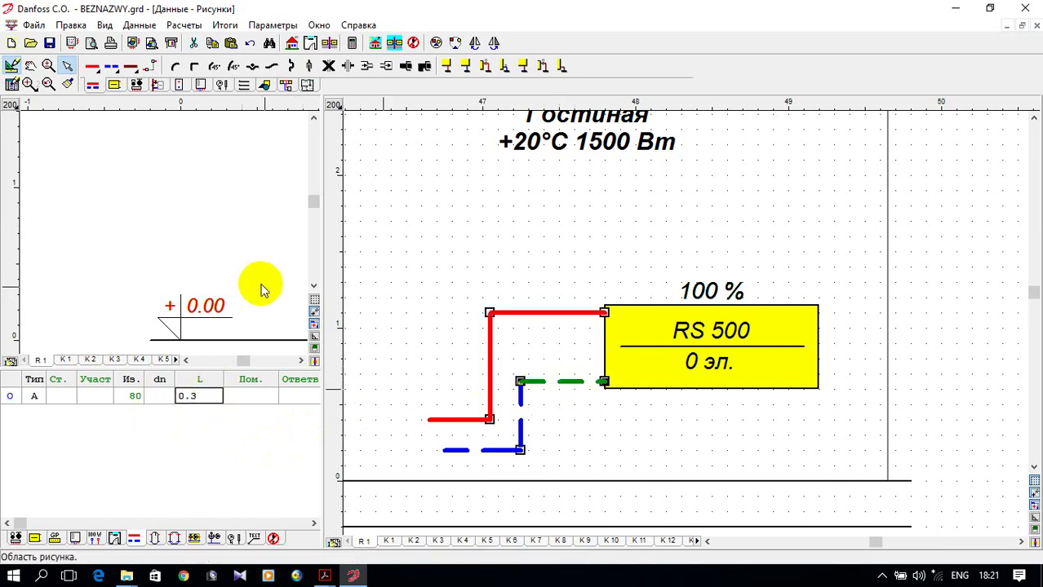
Set the length L of the vertical supply pipe to 0.7 and of the vertical return pipe to 0.3.
{"action": "left_click", "coordinate": [490, 349]}
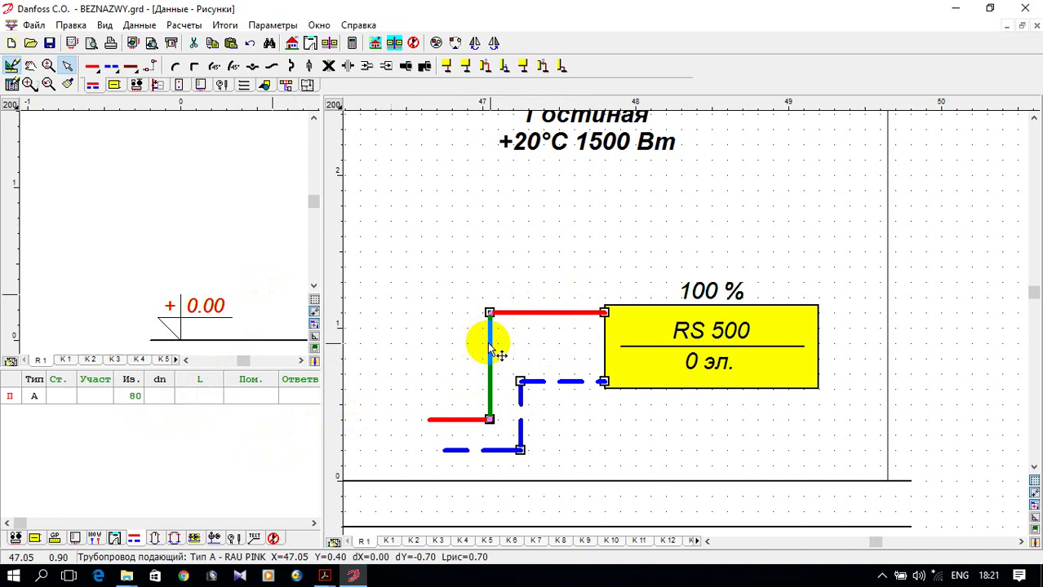
{"action": "left_click", "coordinate": [204, 397]}
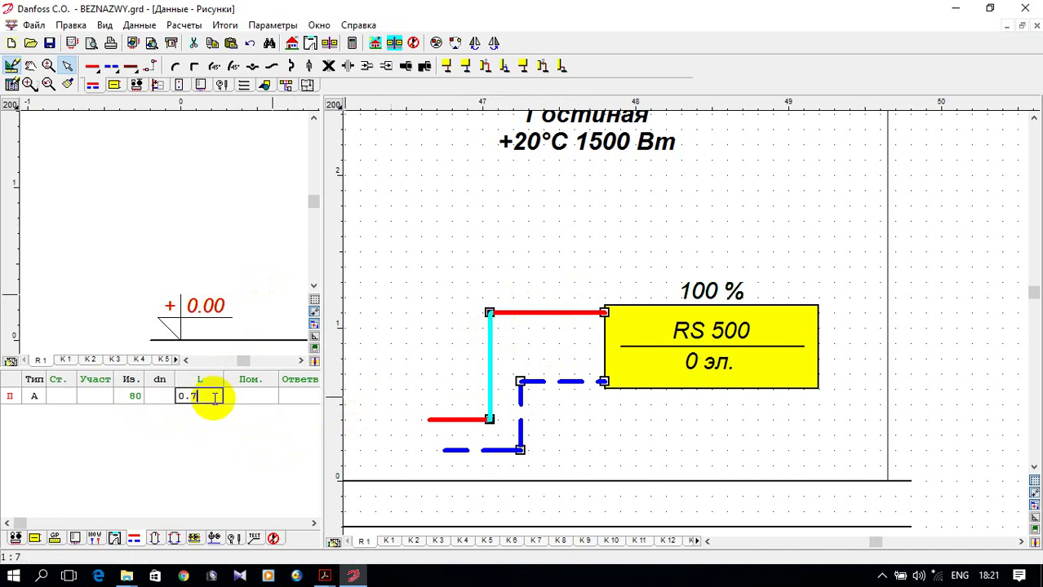
{"action": "type", "text": "0.7"}
{"action": "key", "text": "Return"}
{"action": "left_click", "coordinate": [519, 425]}
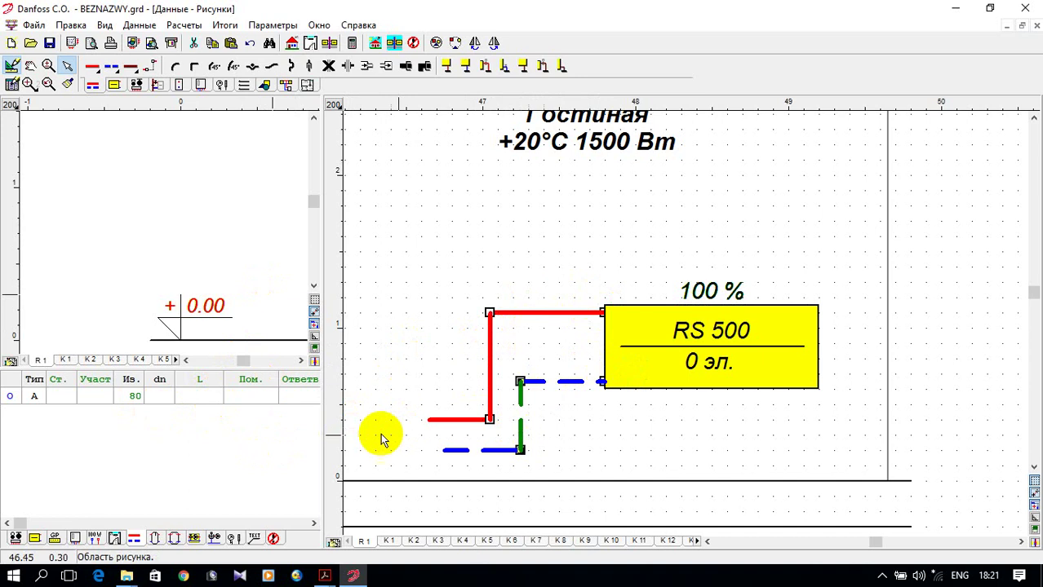
{"action": "left_click", "coordinate": [213, 396]}
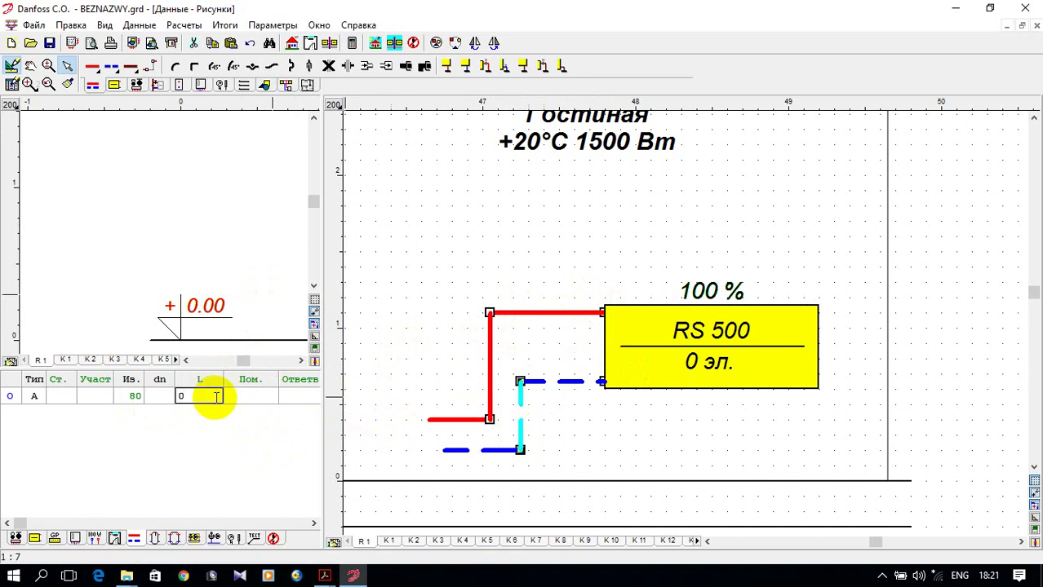
{"action": "type", "text": "0.3"}
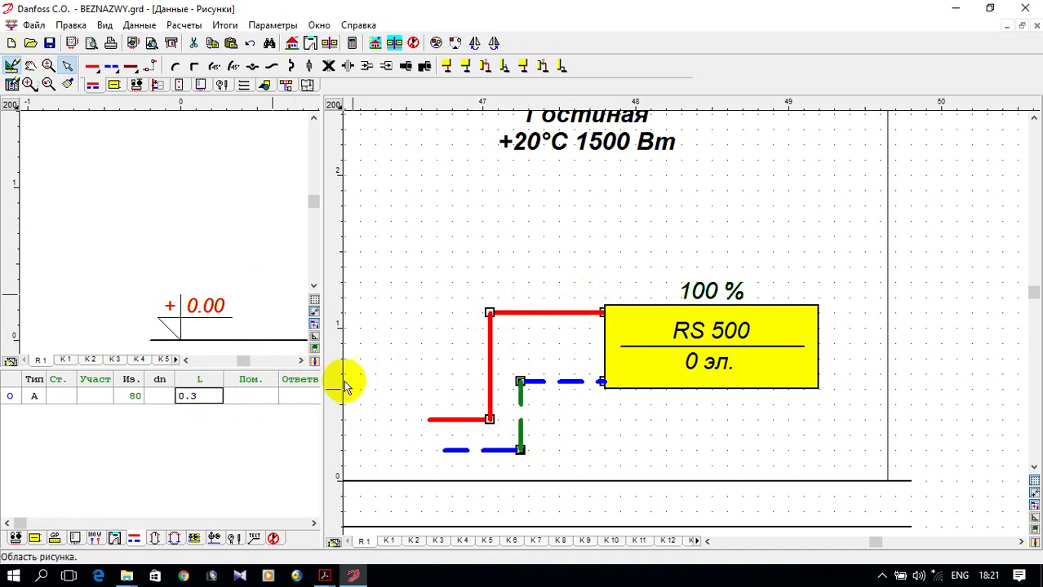
Place a rounded pipe bend on the vertical supply pipe and another on the vertical return pipe.
{"action": "left_click", "coordinate": [460, 421]}
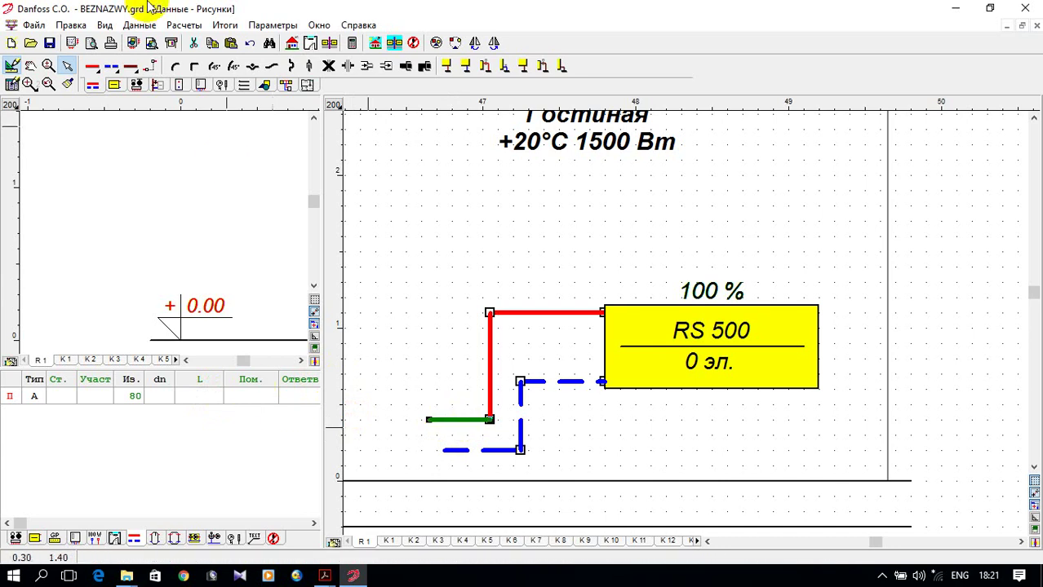
{"action": "left_click", "coordinate": [178, 67]}
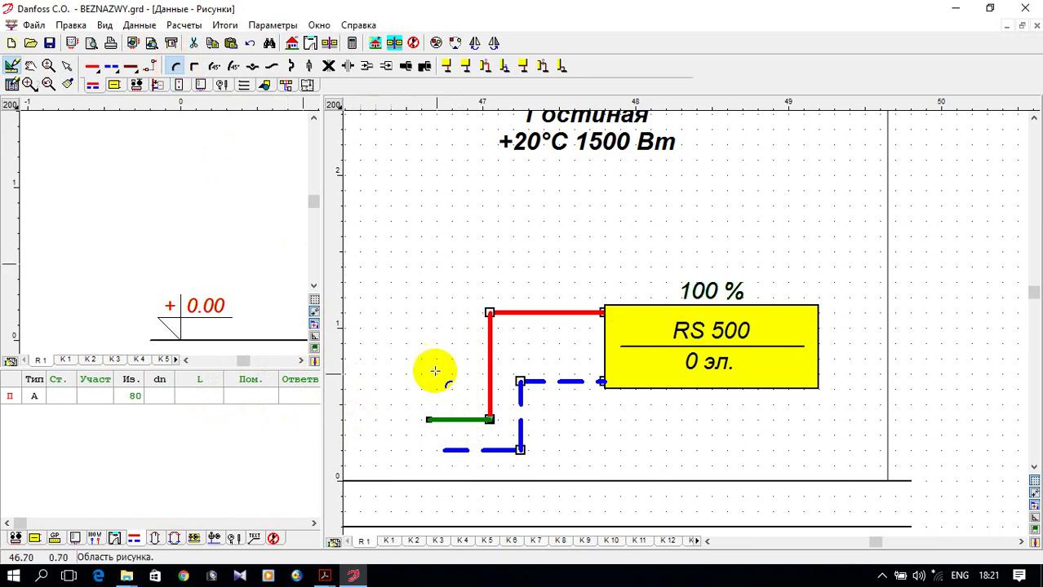
{"action": "left_click", "coordinate": [488, 351]}
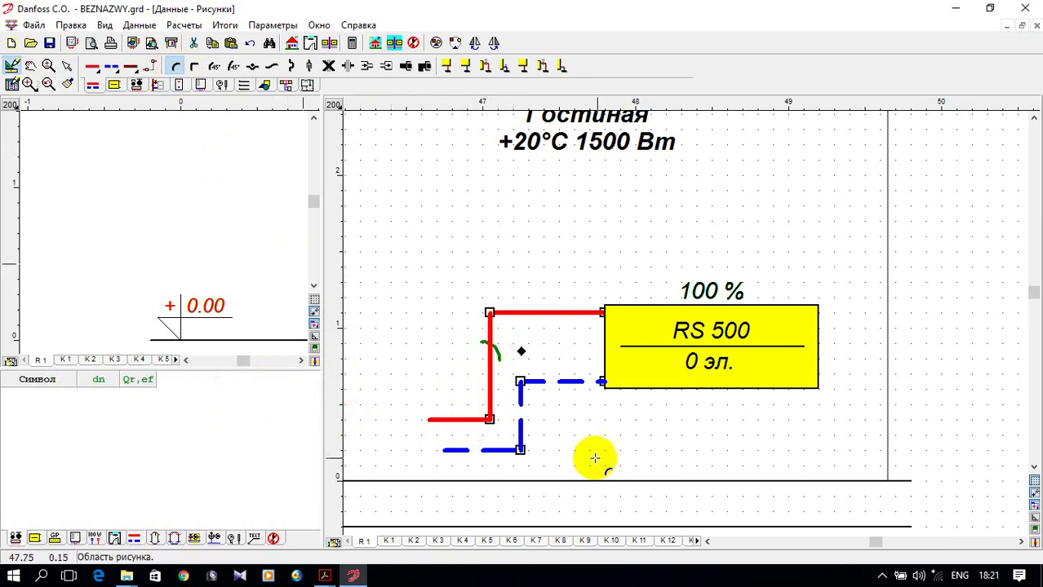
{"action": "left_click", "coordinate": [518, 413]}
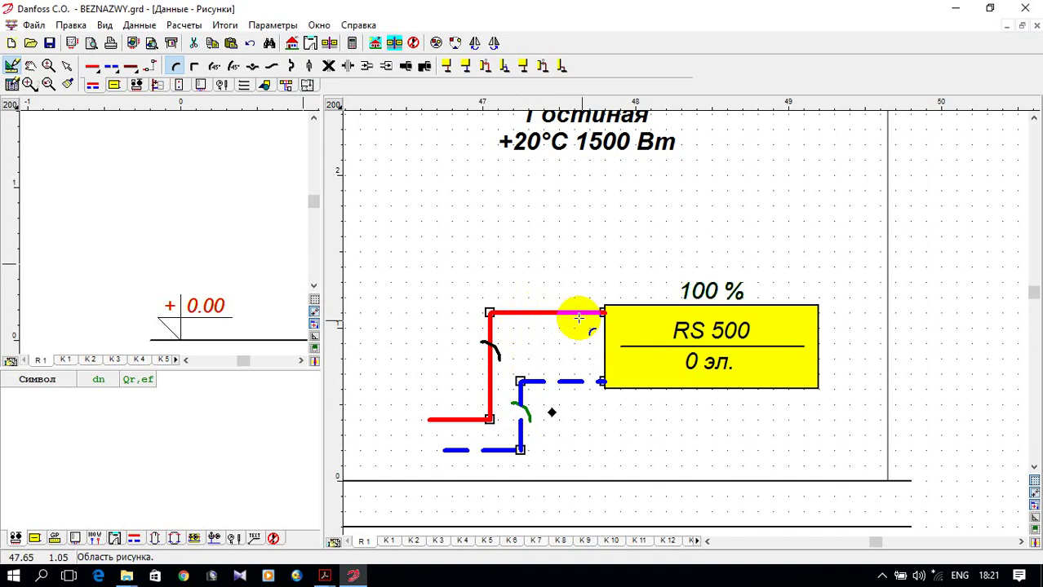
Place an angular elbow on the horizontal supply connection and another on the horizontal return connection of the radiator.
{"action": "left_click", "coordinate": [194, 69]}
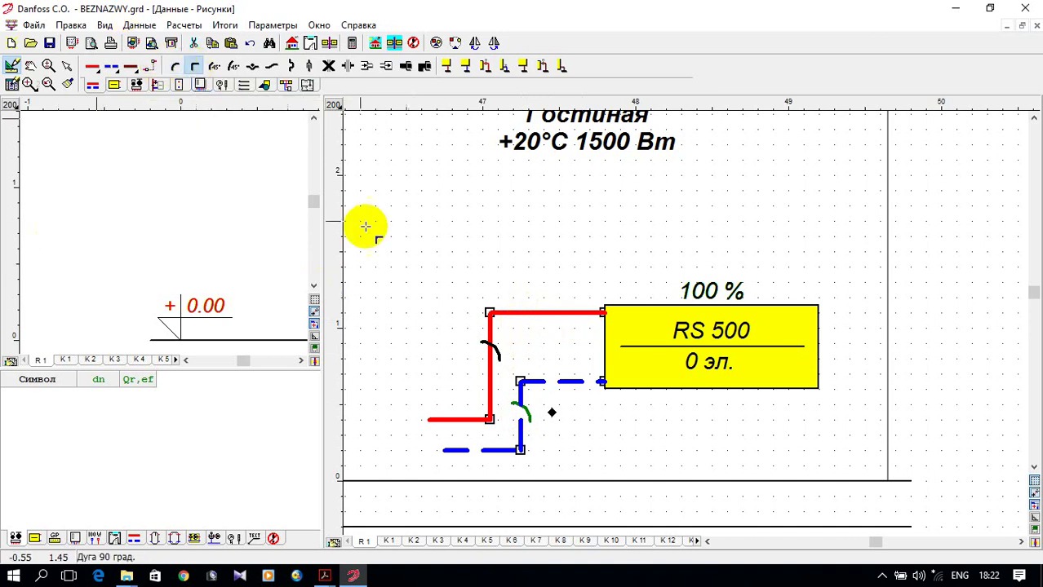
{"action": "left_click", "coordinate": [519, 311]}
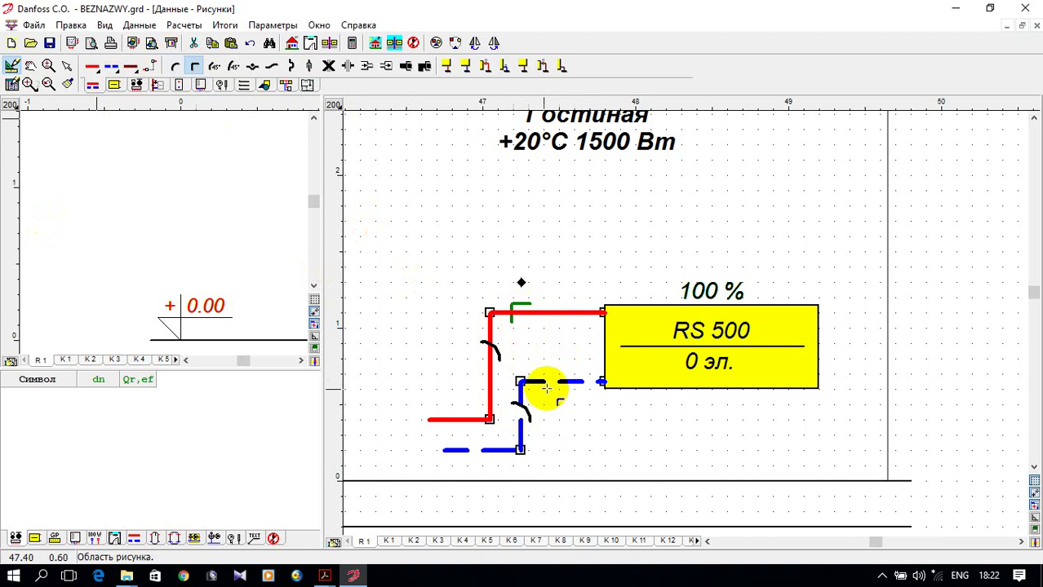
{"action": "left_click", "coordinate": [541, 388]}
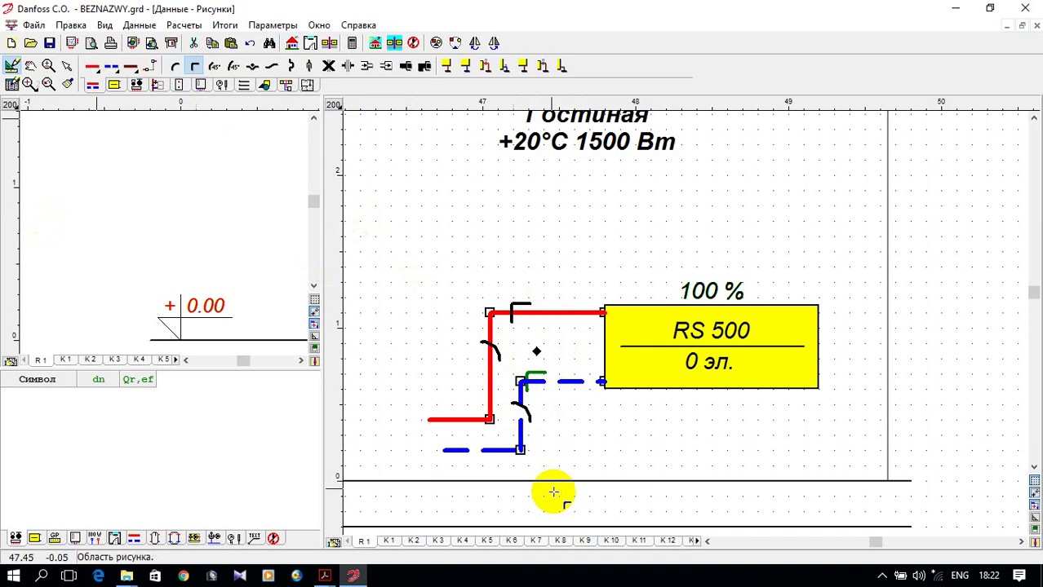
{"action": "right_click", "coordinate": [553, 493]}
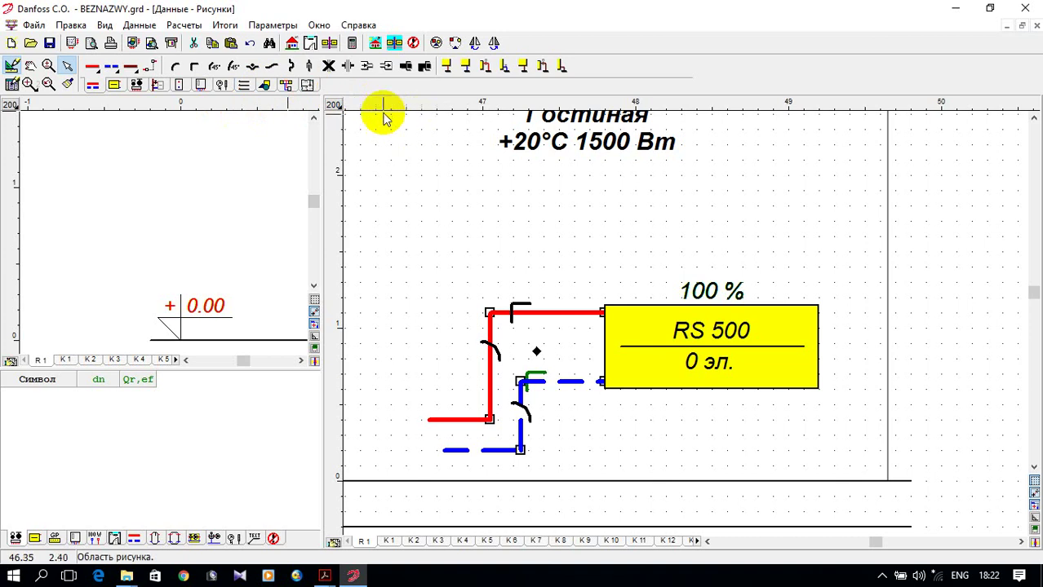
Bring up the radiator and shut-off fittings tools, and view the opening page of danfoss_multifamily-houses_RB.00.M7.50.pdf in Adobe Acrobat Reader.
{"action": "left_click", "coordinate": [113, 85]}
{"action": "left_click", "coordinate": [137, 85]}
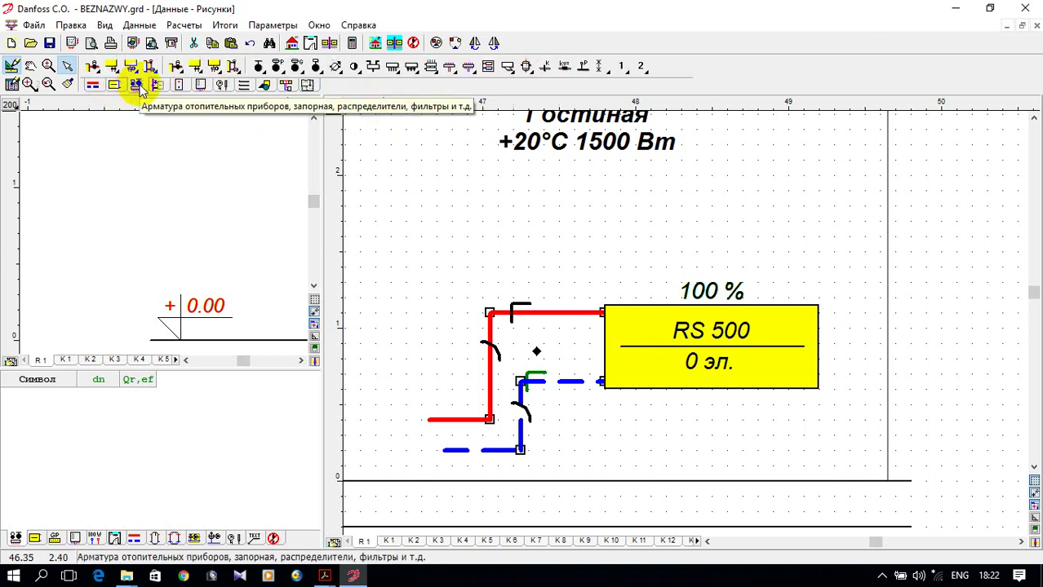
{"action": "left_click", "coordinate": [325, 576]}
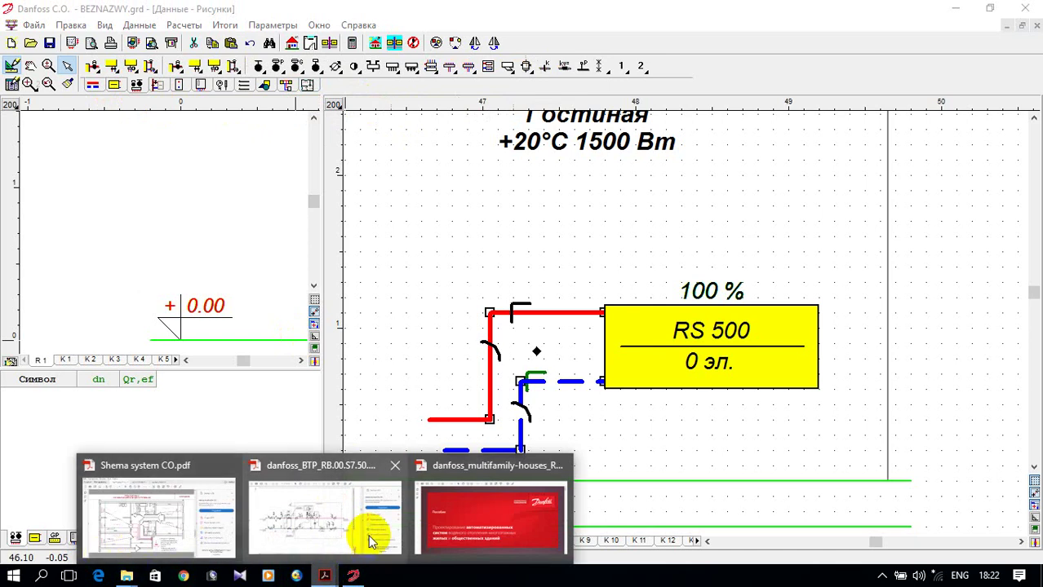
{"action": "key", "text": "alt+Tab"}
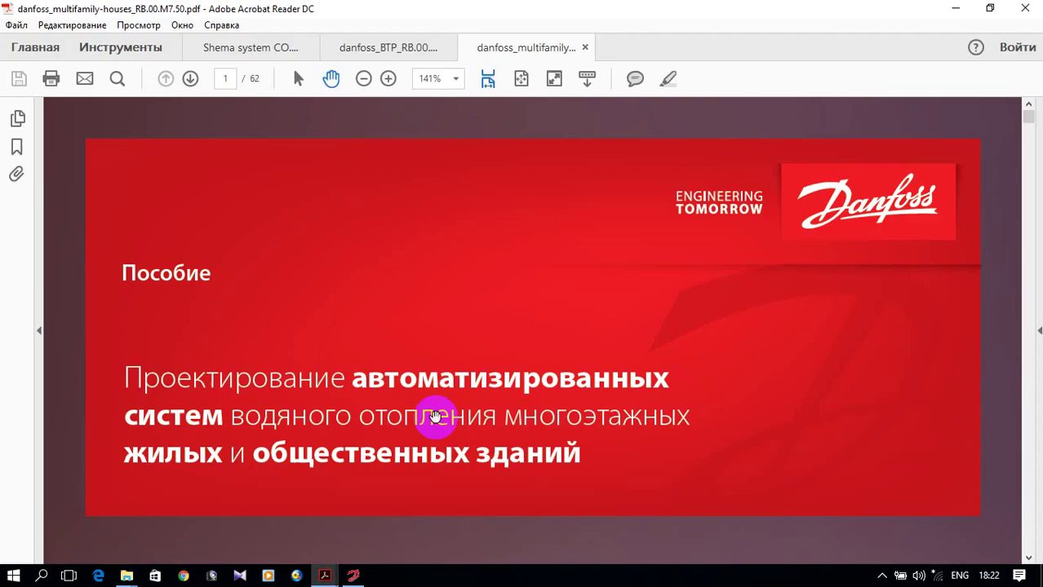
{"action": "scroll", "coordinate": [530, 372], "scroll_direction": "down", "scroll_amount": 3}
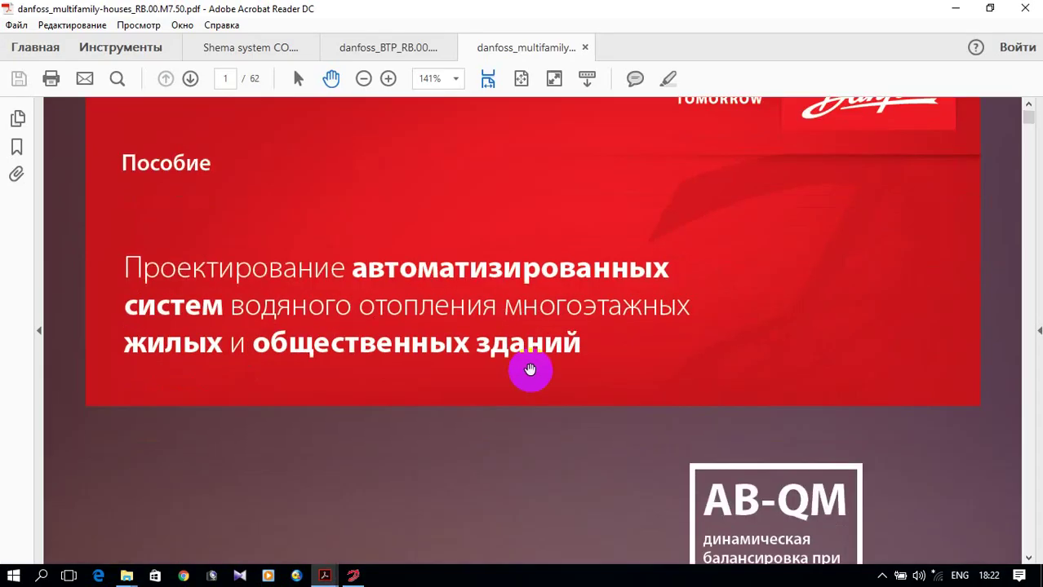
{"action": "scroll", "coordinate": [530, 368], "scroll_direction": "up", "scroll_amount": 3}
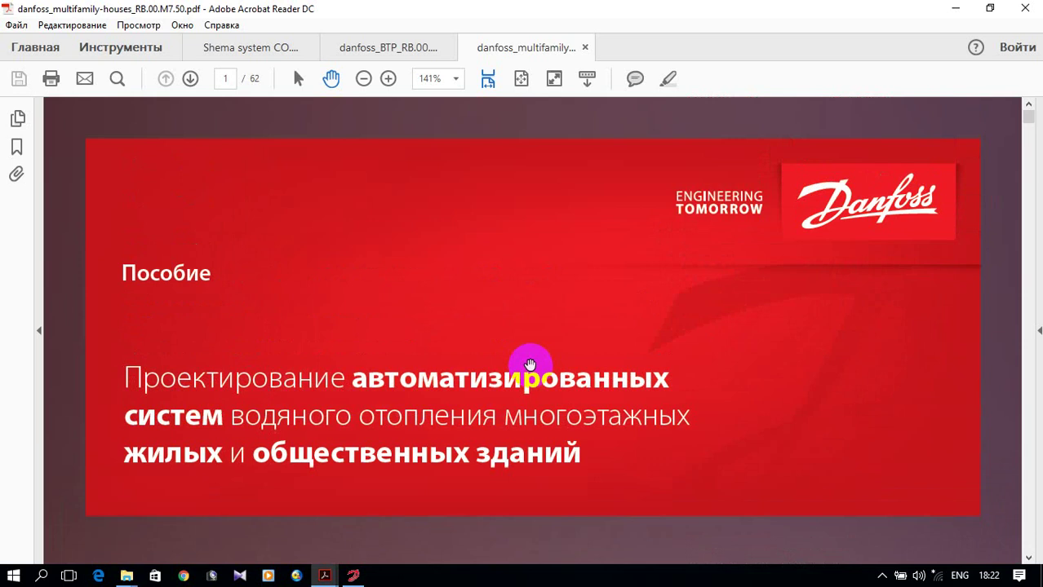
Look through the Danfoss heating design manual as far as the two-pipe apartment piping diagrams on PDF page 34.
{"action": "scroll", "coordinate": [531, 365], "scroll_direction": "down", "scroll_amount": 4}
{"action": "scroll", "coordinate": [533, 363], "scroll_direction": "up", "scroll_amount": 3}
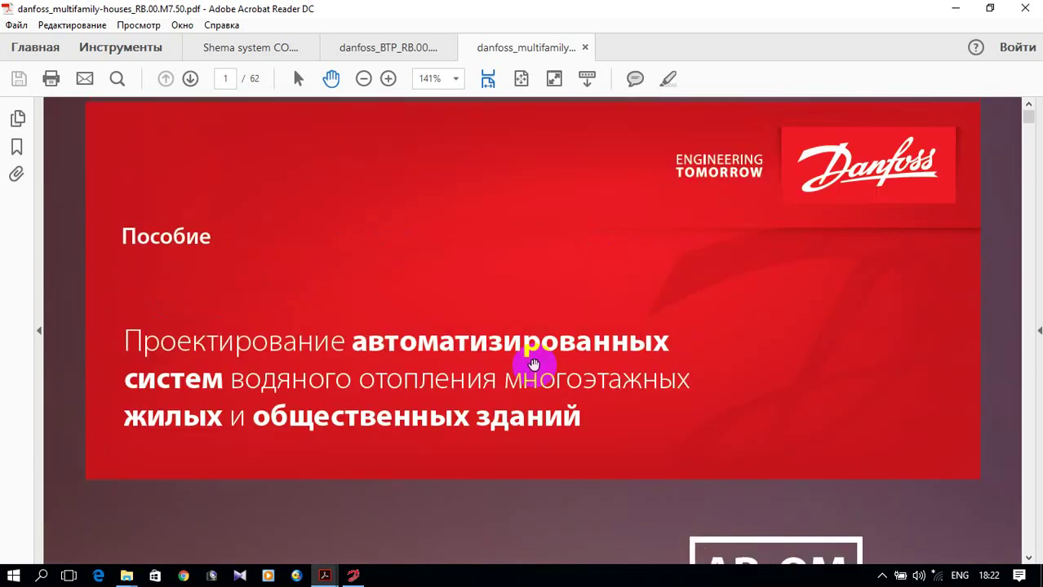
{"action": "scroll", "coordinate": [533, 365], "scroll_direction": "down", "scroll_amount": 15}
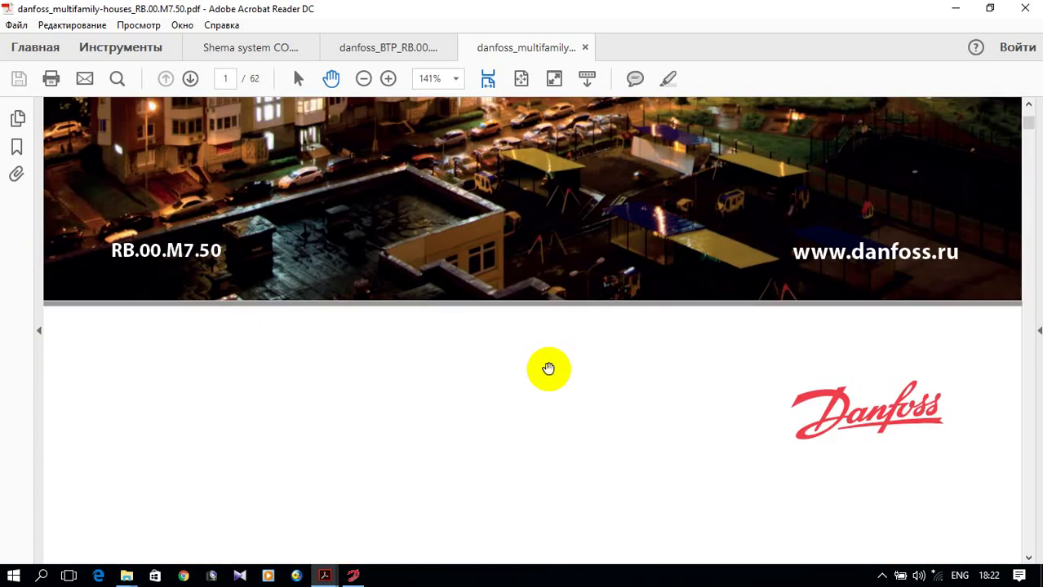
{"action": "scroll", "coordinate": [553, 369], "scroll_direction": "down", "scroll_amount": 15}
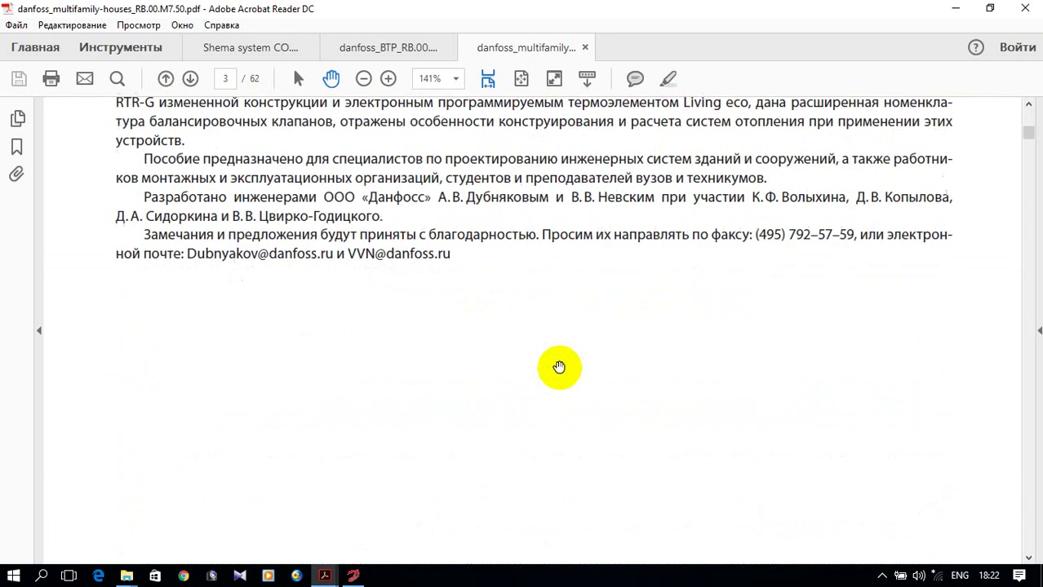
{"action": "scroll", "coordinate": [563, 366], "scroll_direction": "down", "scroll_amount": 18}
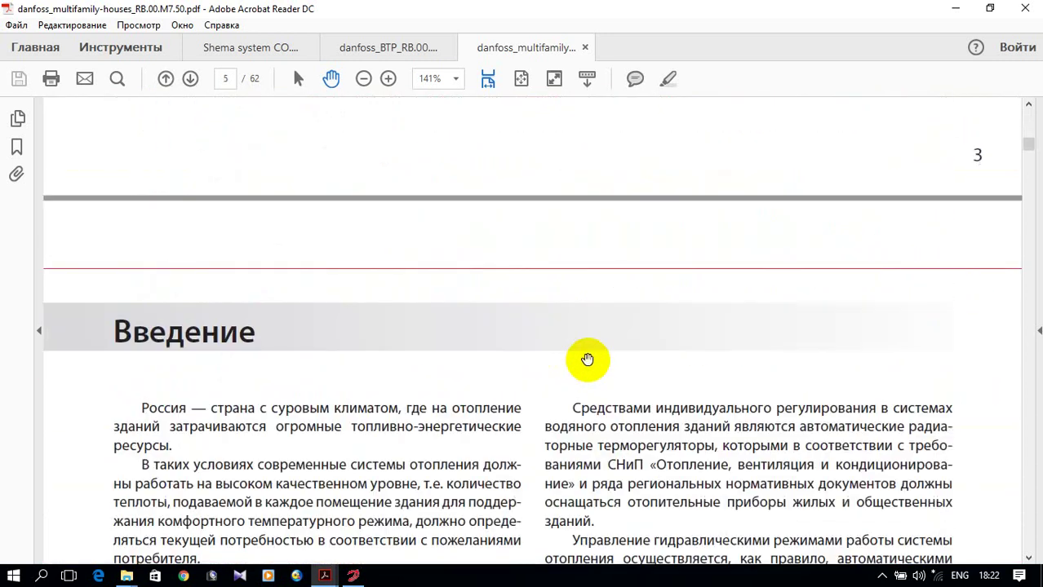
{"action": "scroll", "coordinate": [602, 360], "scroll_direction": "down", "scroll_amount": 18}
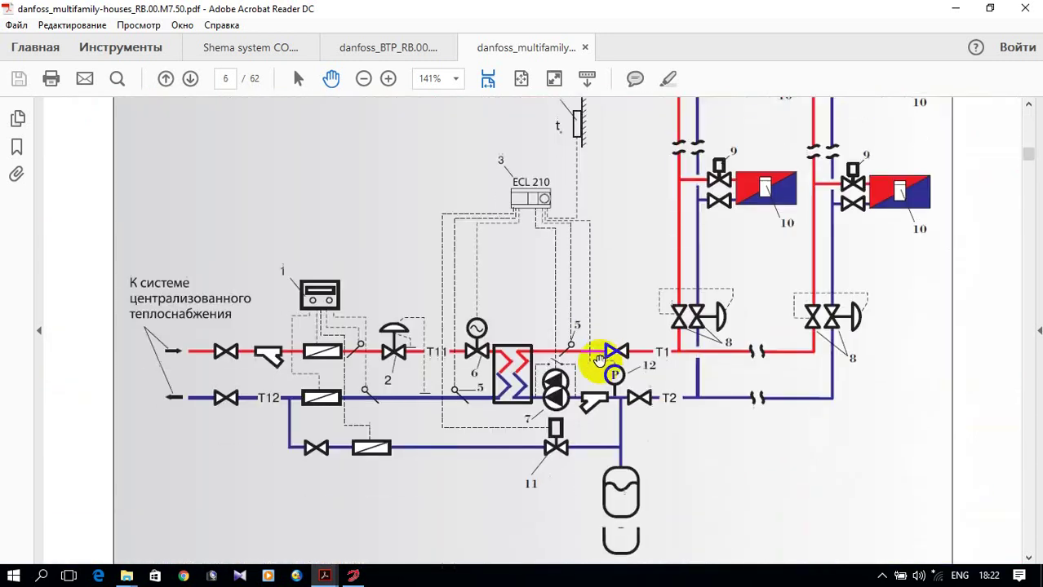
{"action": "scroll", "coordinate": [601, 361], "scroll_direction": "down", "scroll_amount": 12}
{"action": "scroll", "coordinate": [602, 361], "scroll_direction": "up", "scroll_amount": 5}
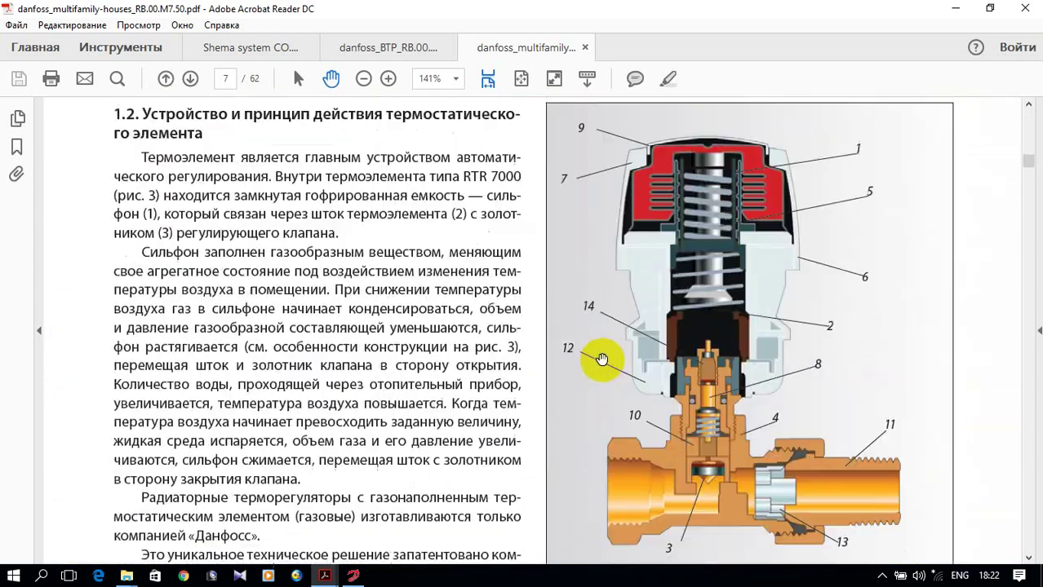
{"action": "scroll", "coordinate": [602, 359], "scroll_direction": "down", "scroll_amount": 15}
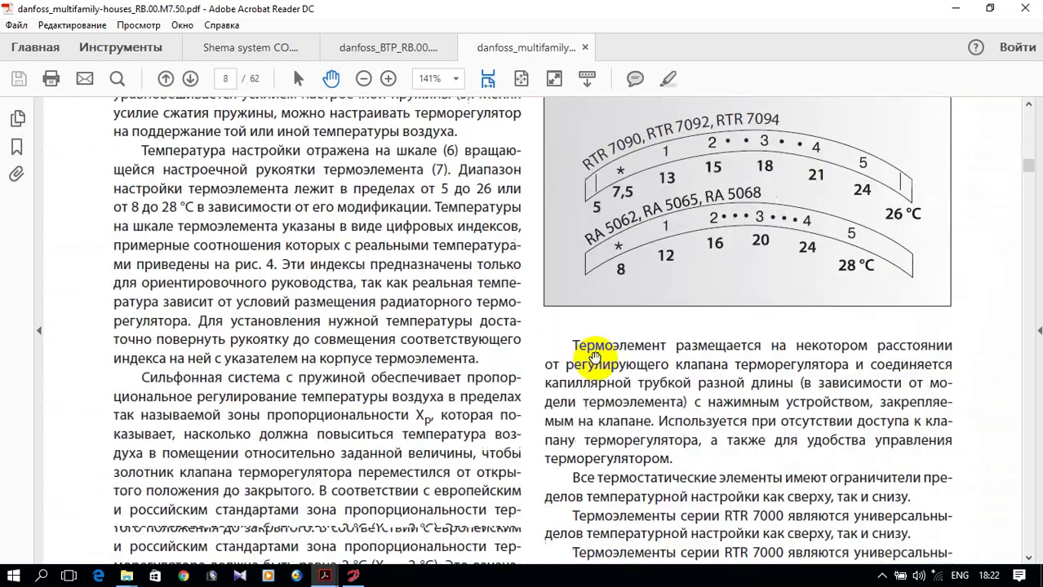
{"action": "scroll", "coordinate": [600, 361], "scroll_direction": "down", "scroll_amount": 15}
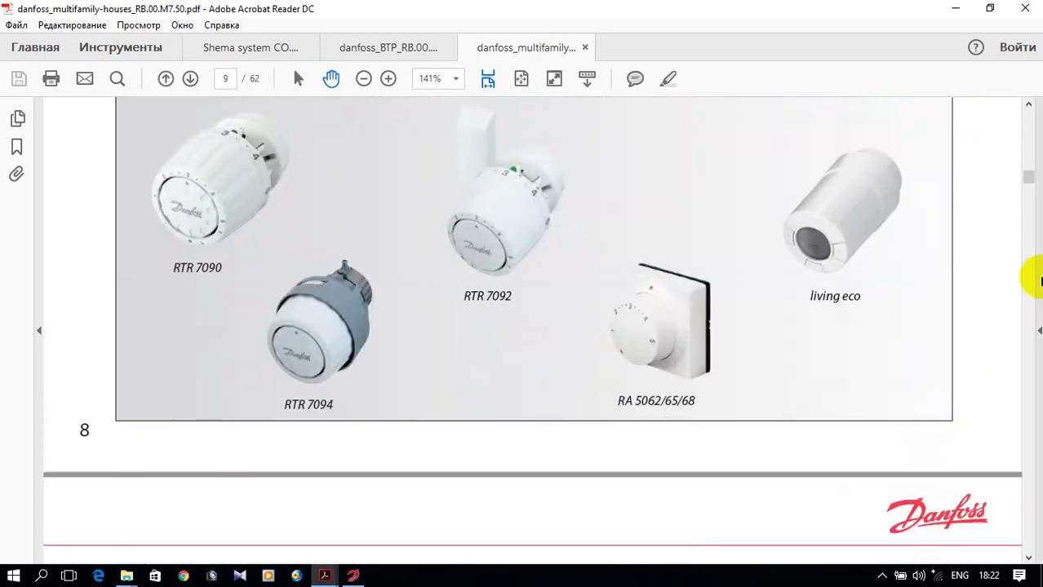
{"action": "left_click_drag", "start_coordinate": [1022, 176], "coordinate": [1020, 220]}
{"action": "scroll", "coordinate": [835, 324], "scroll_direction": "down", "scroll_amount": 15}
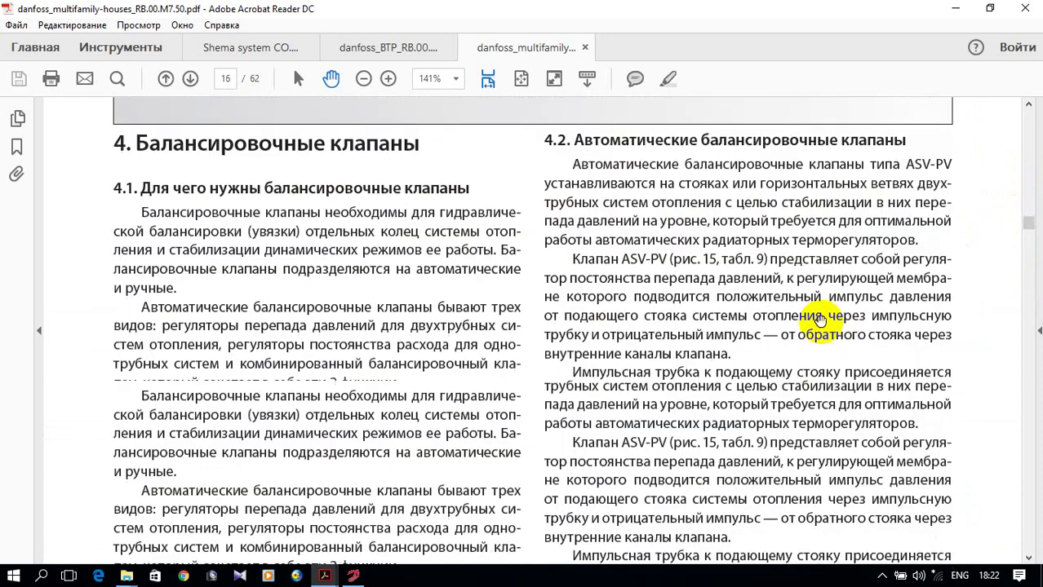
{"action": "scroll", "coordinate": [835, 324], "scroll_direction": "down", "scroll_amount": 20}
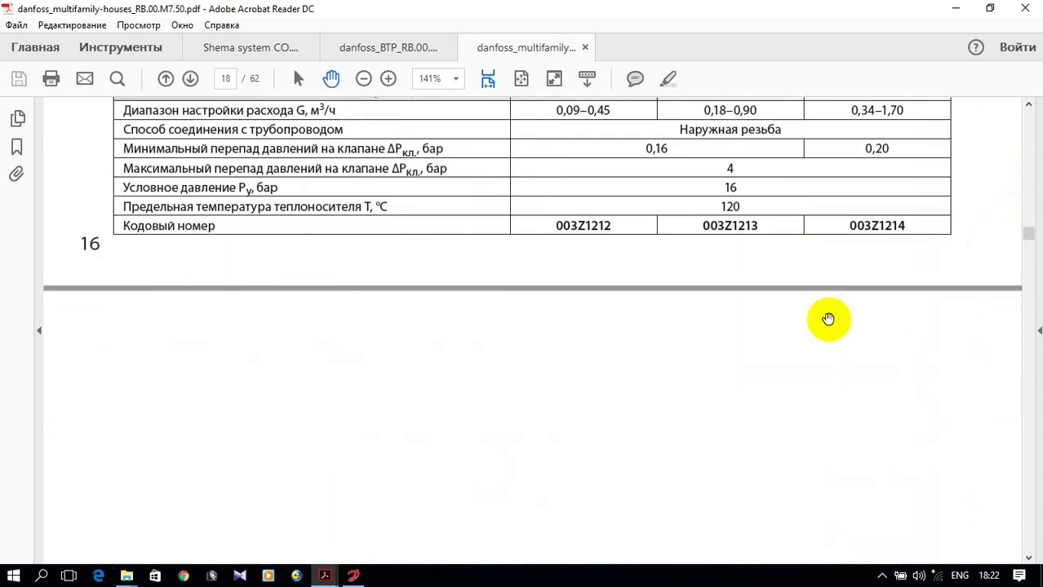
{"action": "scroll", "coordinate": [831, 319], "scroll_direction": "down", "scroll_amount": 20}
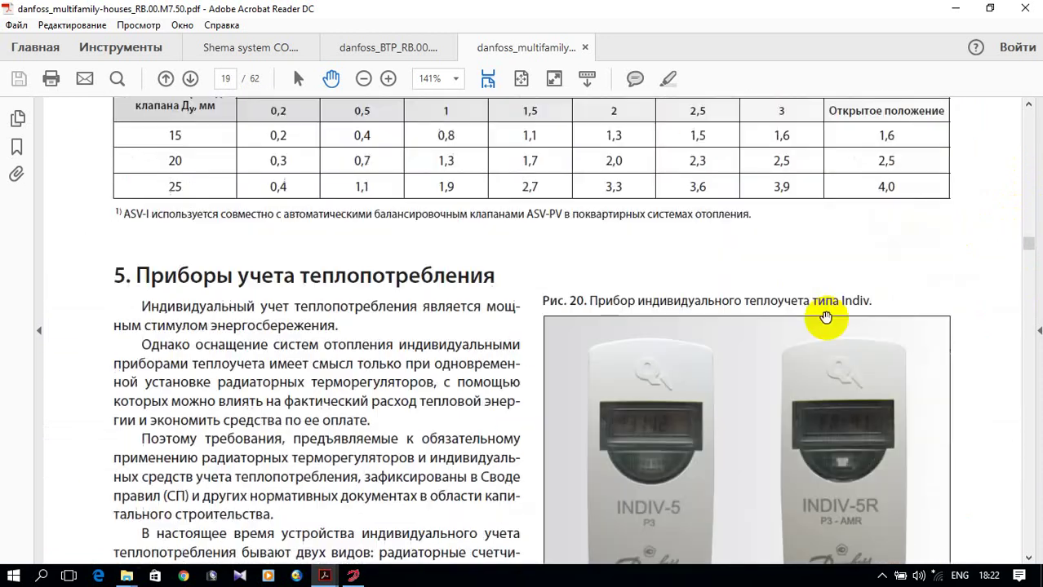
{"action": "scroll", "coordinate": [829, 314], "scroll_direction": "down", "scroll_amount": 20}
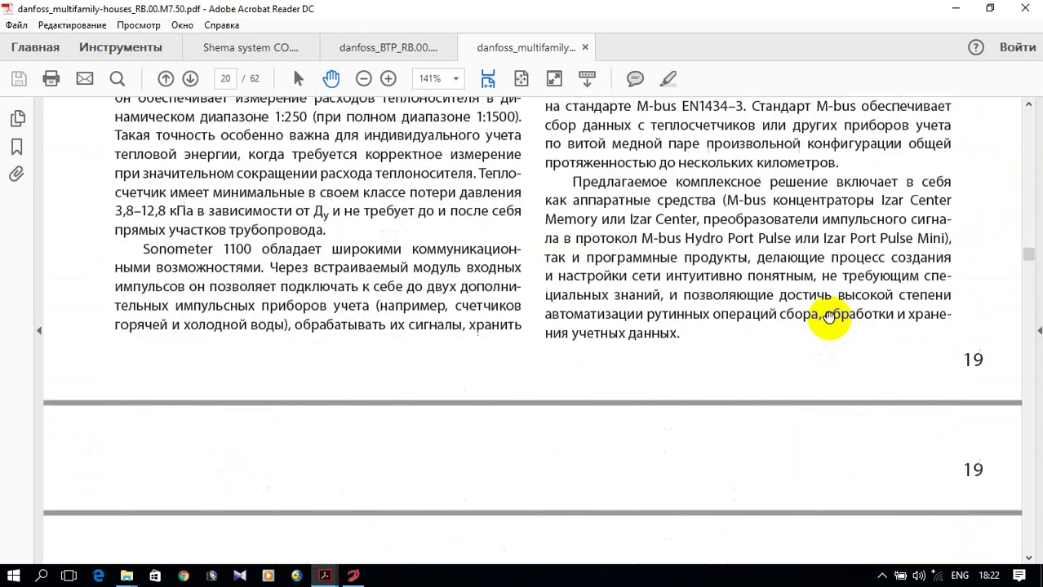
{"action": "scroll", "coordinate": [837, 316], "scroll_direction": "down", "scroll_amount": 20}
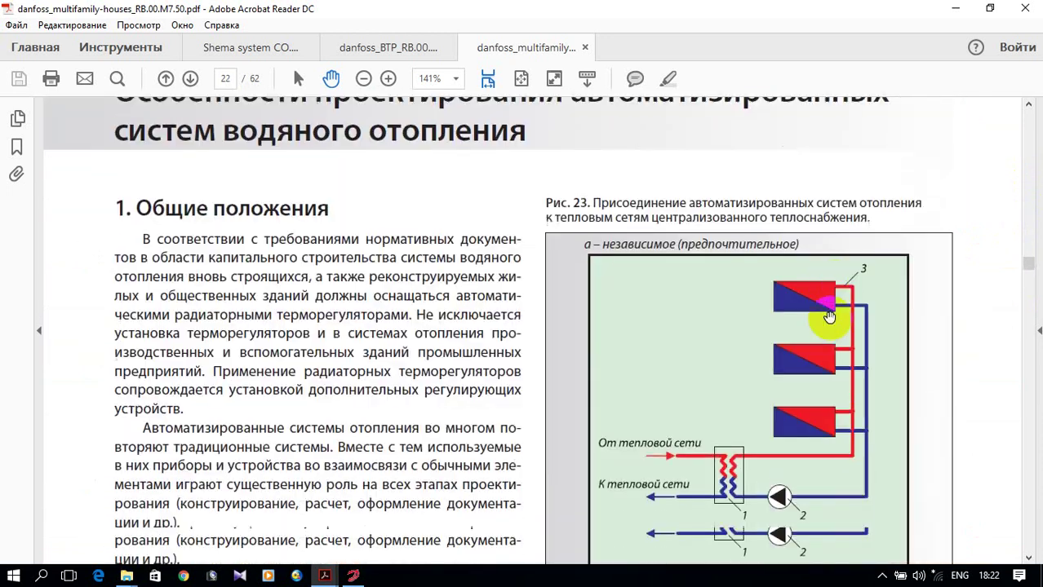
{"action": "scroll", "coordinate": [832, 318], "scroll_direction": "down", "scroll_amount": 20}
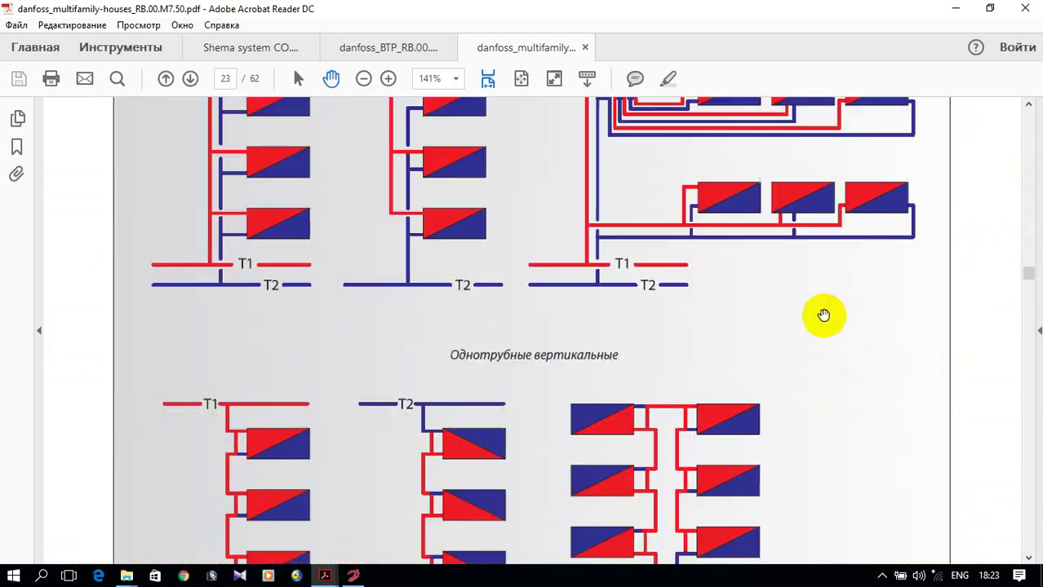
{"action": "scroll", "coordinate": [824, 317], "scroll_direction": "down", "scroll_amount": 20}
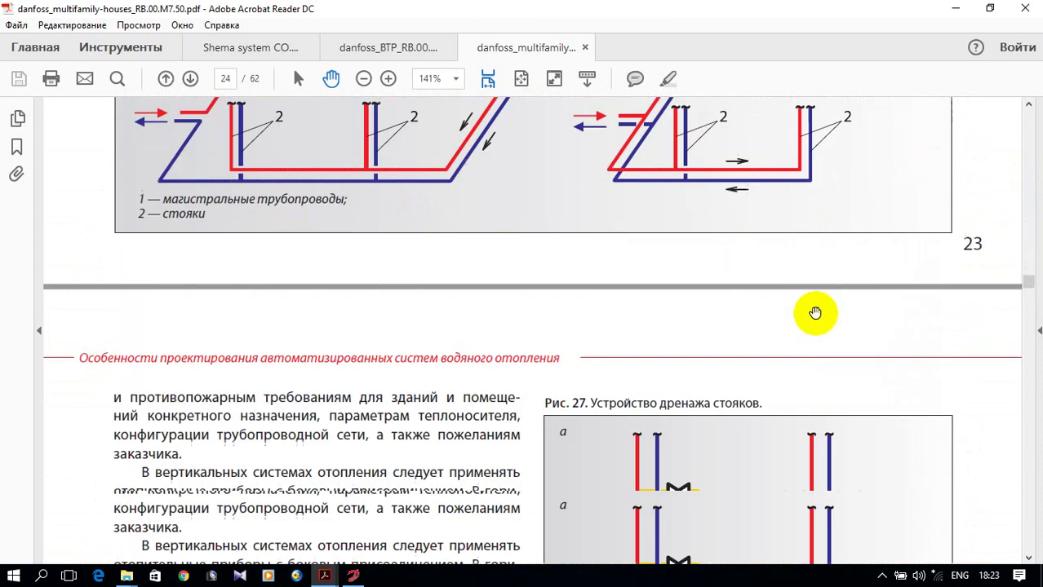
{"action": "scroll", "coordinate": [820, 314], "scroll_direction": "down", "scroll_amount": 20}
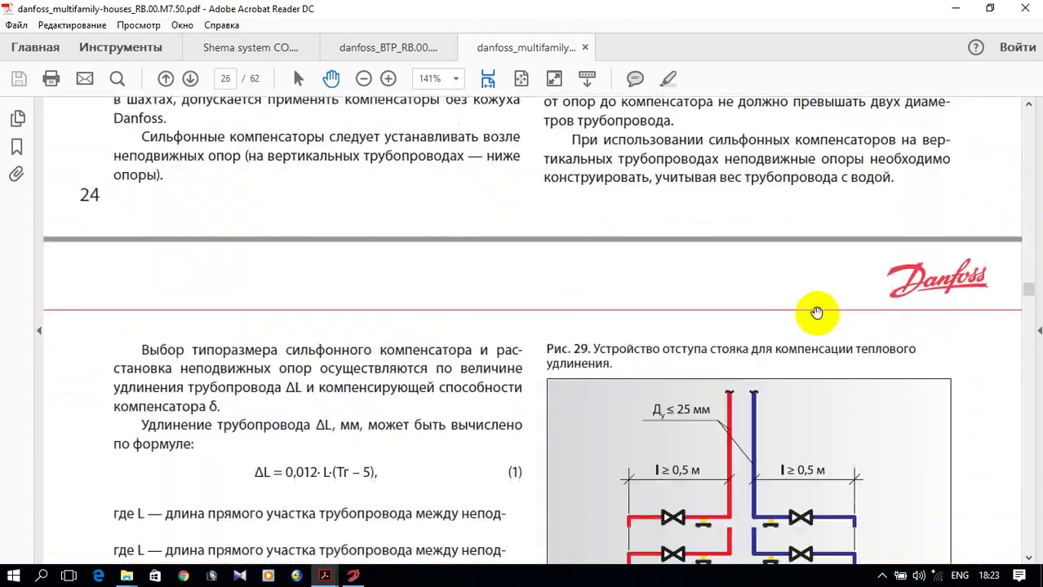
{"action": "scroll", "coordinate": [821, 314], "scroll_direction": "down", "scroll_amount": 20}
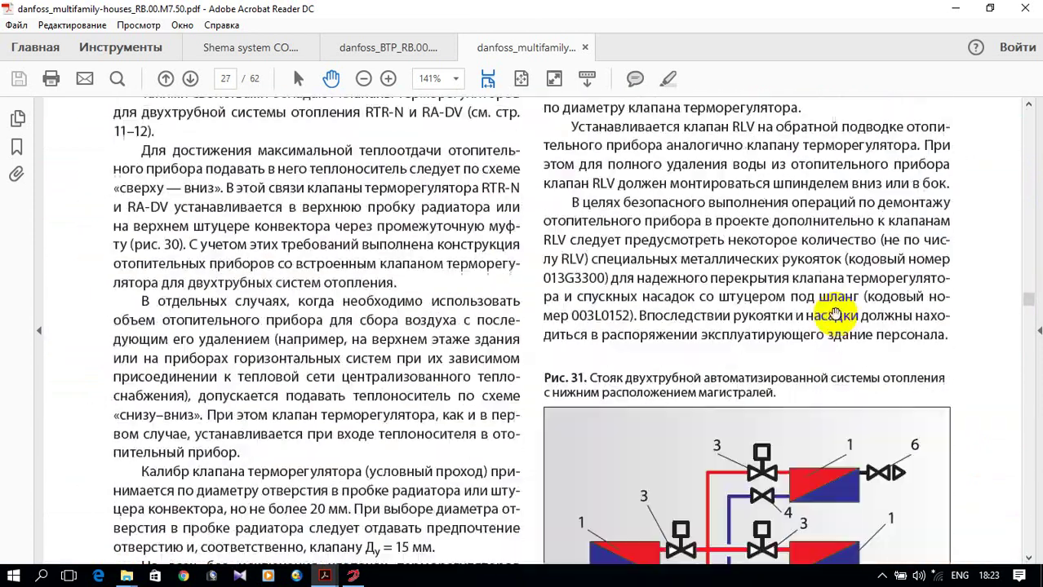
{"action": "scroll", "coordinate": [822, 324], "scroll_direction": "down", "scroll_amount": 20}
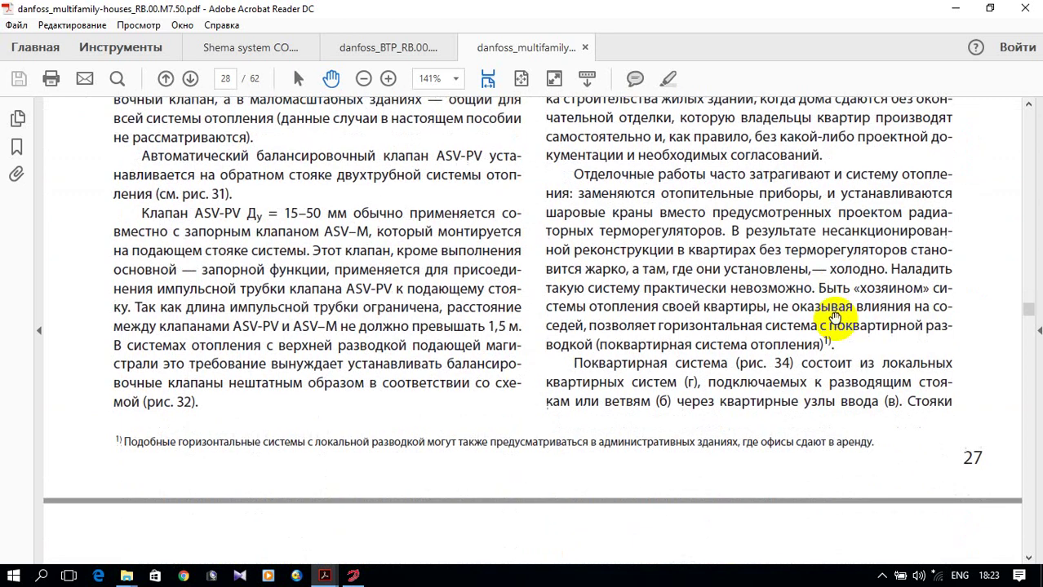
{"action": "scroll", "coordinate": [844, 320], "scroll_direction": "down", "scroll_amount": 20}
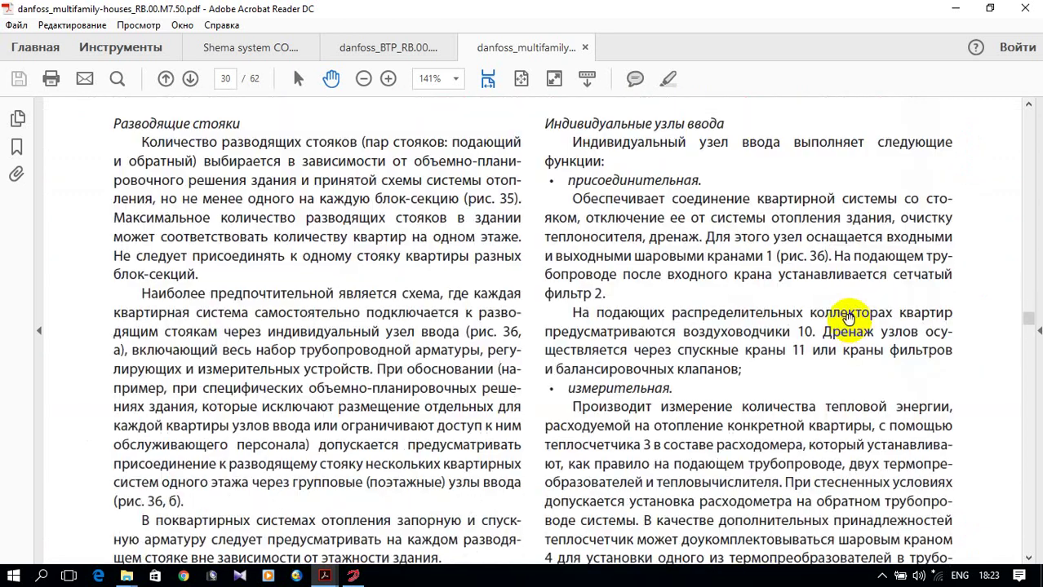
{"action": "scroll", "coordinate": [847, 322], "scroll_direction": "down", "scroll_amount": 20}
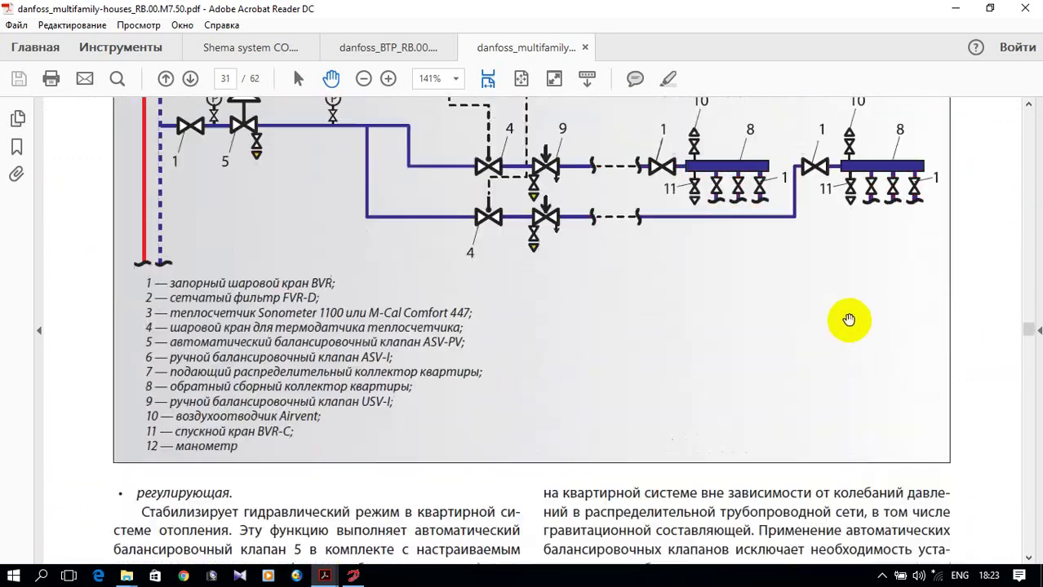
{"action": "scroll", "coordinate": [844, 320], "scroll_direction": "down", "scroll_amount": 20}
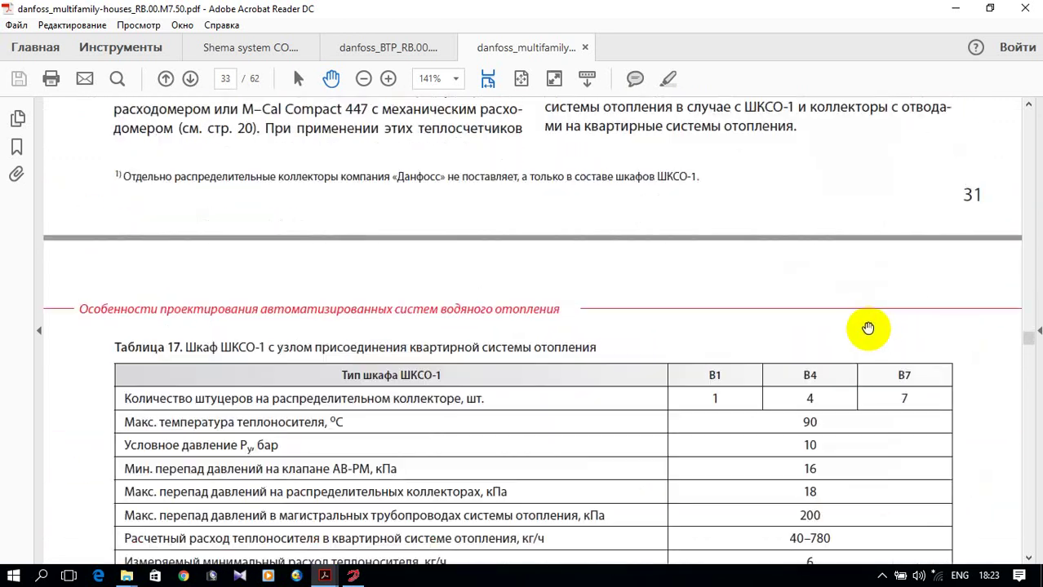
{"action": "scroll", "coordinate": [867, 332], "scroll_direction": "down", "scroll_amount": 20}
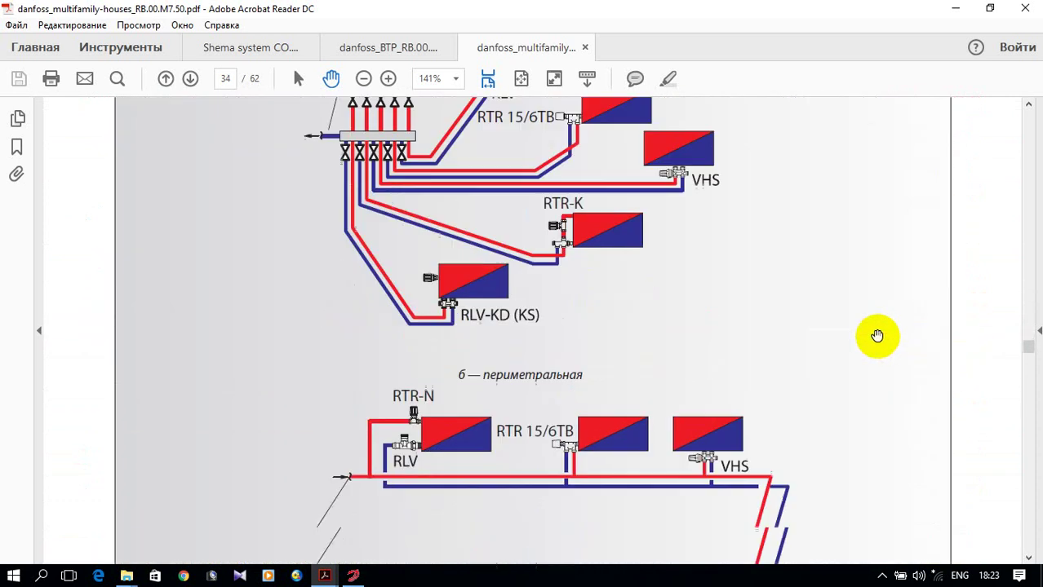
Examine the radial and perimeter layouts in figure 38, especially the RTR-N and RLV valves at the radiator connections.
{"action": "scroll", "coordinate": [877, 336], "scroll_direction": "up", "scroll_amount": 1}
{"action": "scroll", "coordinate": [881, 335], "scroll_direction": "up", "scroll_amount": 2}
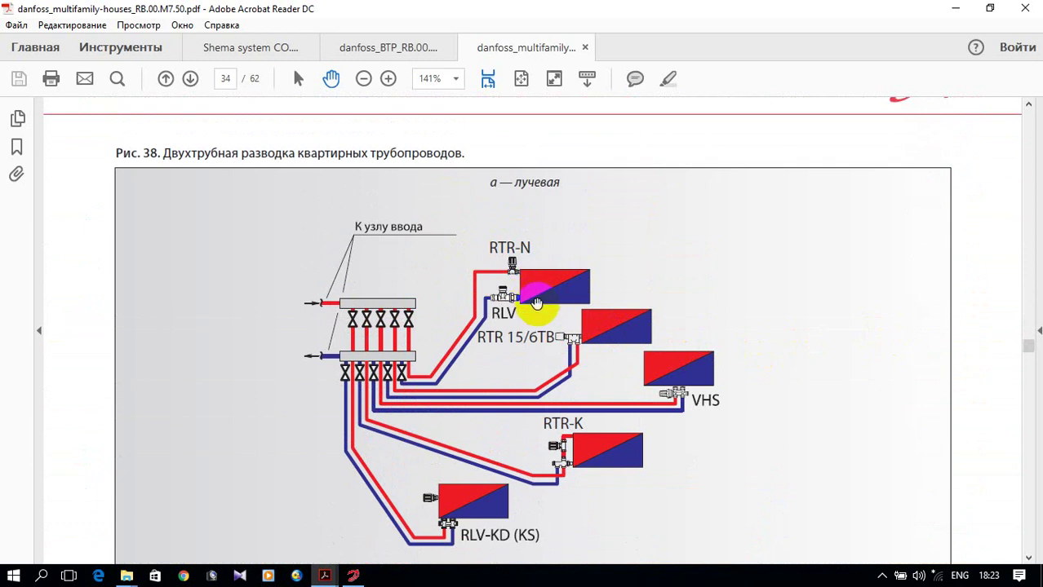
{"action": "scroll", "coordinate": [612, 305], "scroll_direction": "down", "scroll_amount": 2}
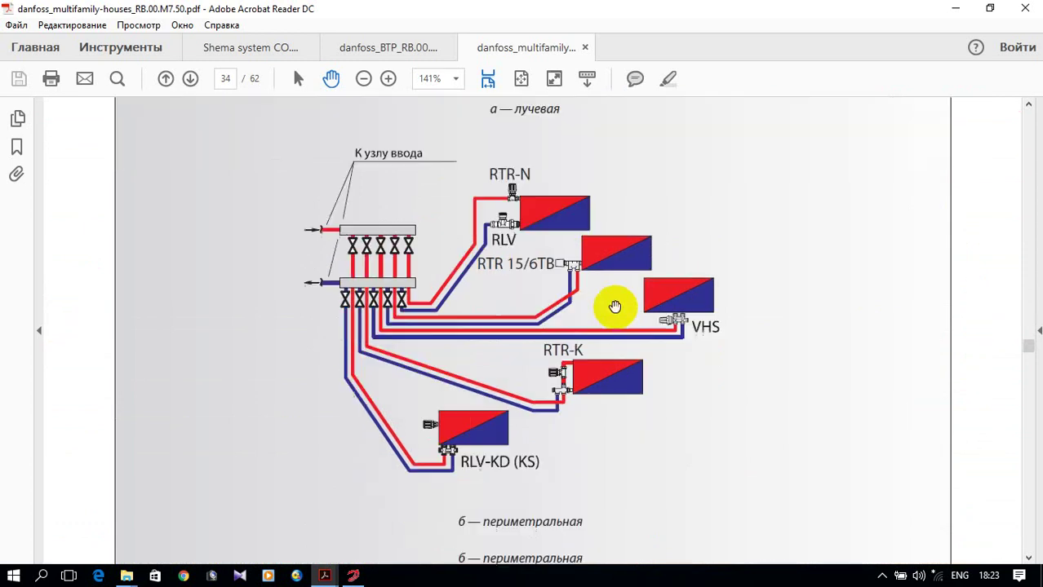
{"action": "scroll", "coordinate": [530, 172], "scroll_direction": "down", "scroll_amount": 1}
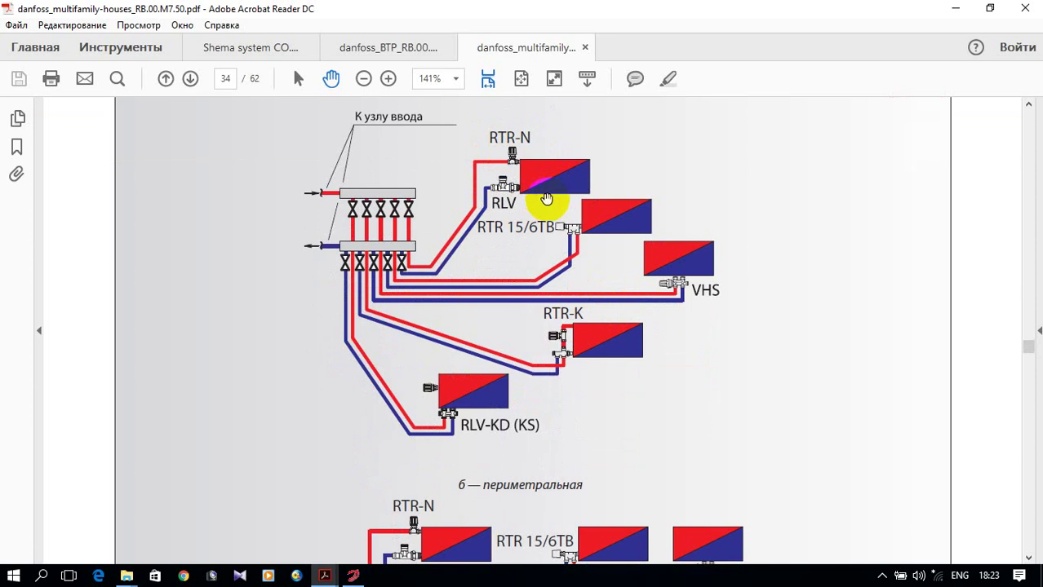
{"action": "left_click_drag", "start_coordinate": [531, 198], "coordinate": [531, 161]}
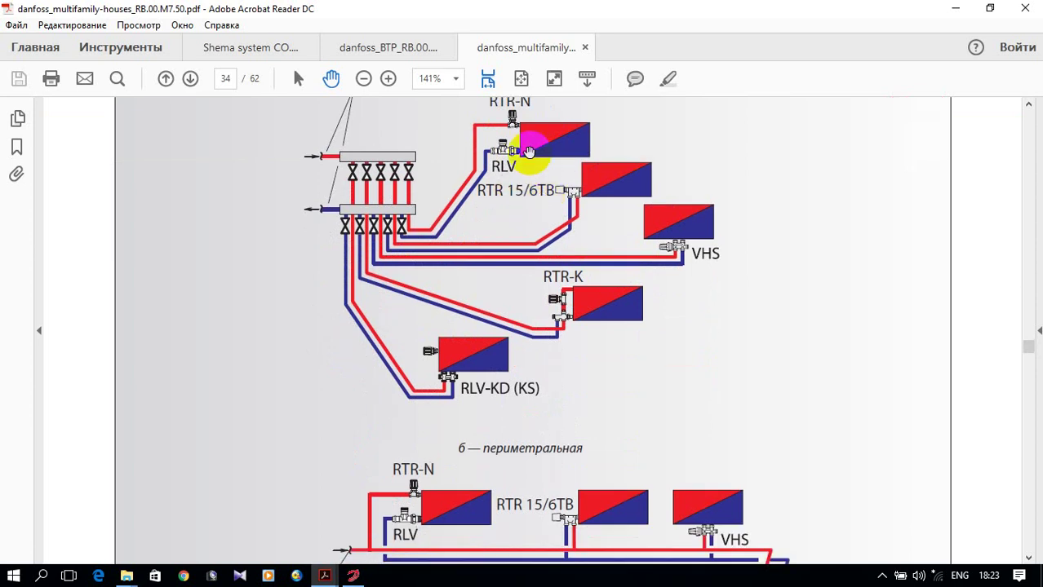
{"action": "scroll", "coordinate": [587, 173], "scroll_direction": "down", "scroll_amount": 3}
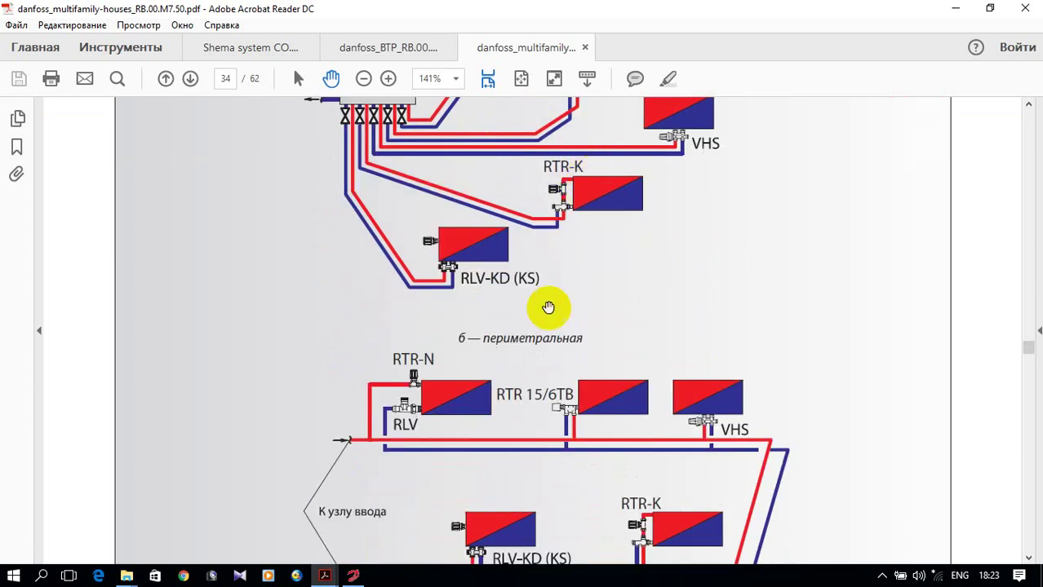
{"action": "scroll", "coordinate": [575, 315], "scroll_direction": "up", "scroll_amount": 4}
{"action": "scroll", "coordinate": [588, 314], "scroll_direction": "down", "scroll_amount": 3}
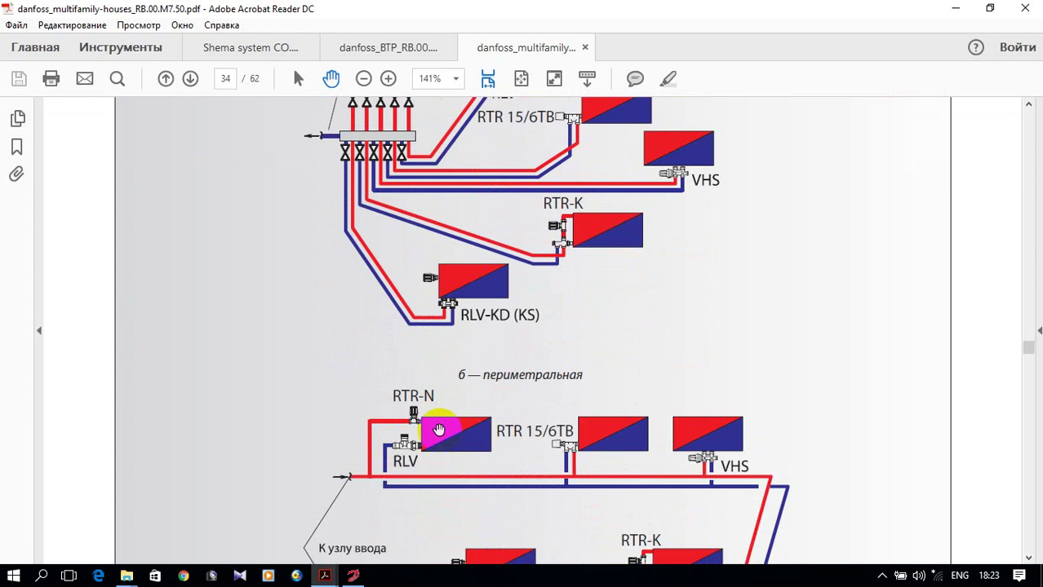
{"action": "scroll", "coordinate": [434, 419], "scroll_direction": "up", "scroll_amount": 3}
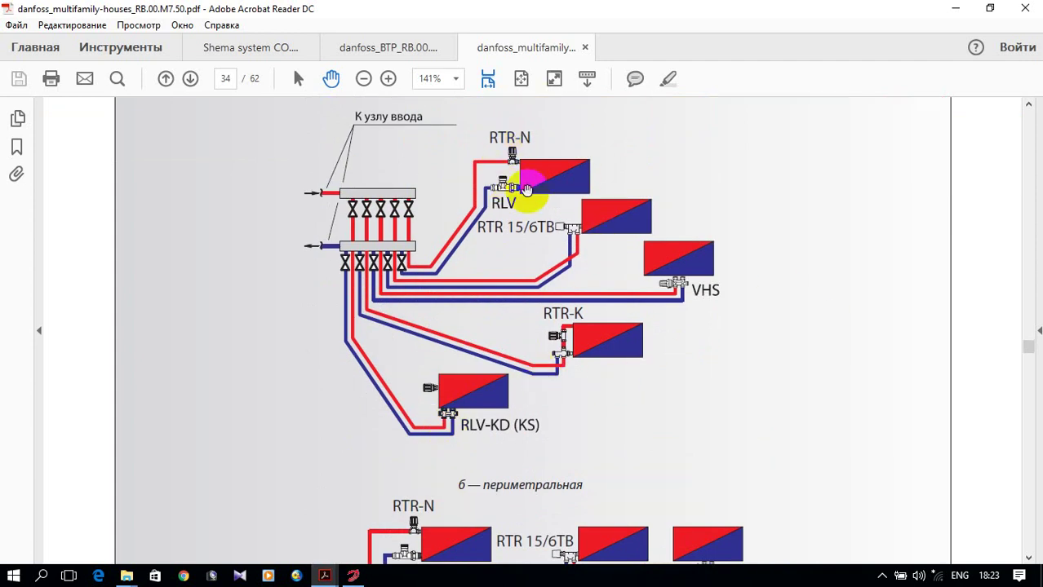
Switch to Danfoss C.O. and copy the angle thermostatic valve RTR-N-У from the fittings catalogue into the selected fittings.
{"action": "left_click", "coordinate": [352, 576]}
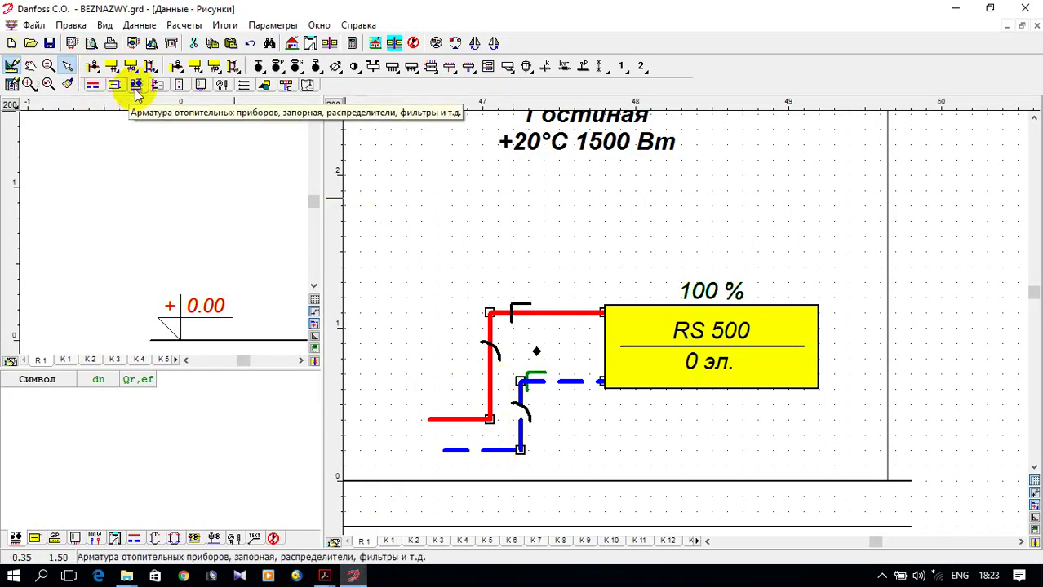
{"action": "left_click", "coordinate": [92, 68]}
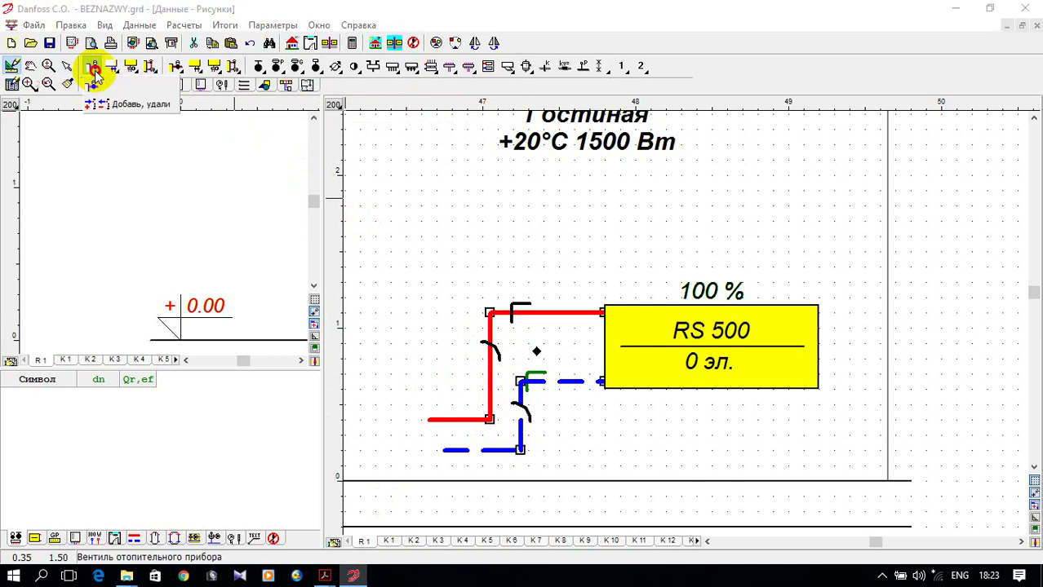
{"action": "left_click", "coordinate": [117, 111]}
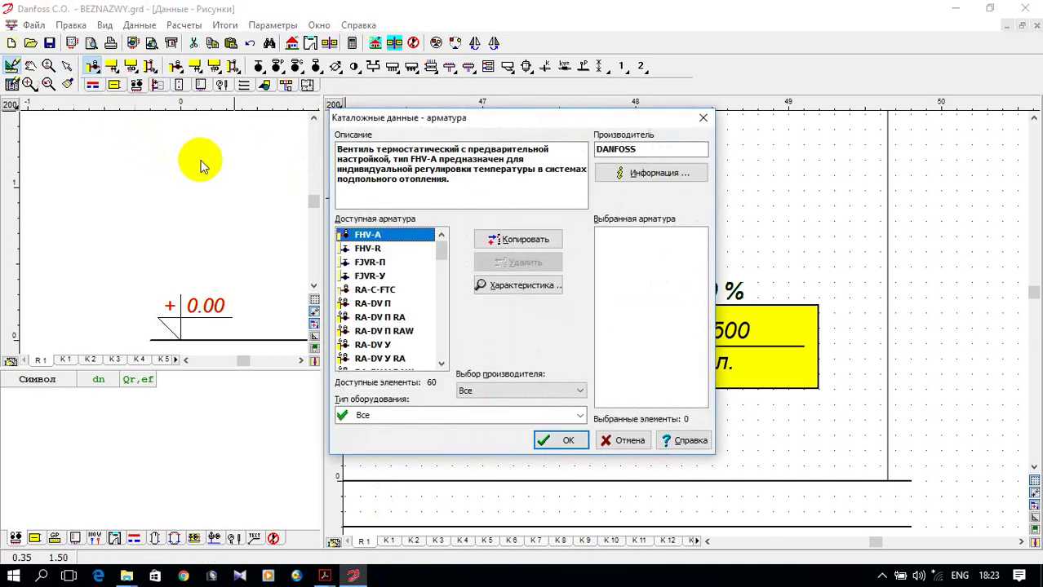
{"action": "scroll", "coordinate": [428, 290], "scroll_direction": "down", "scroll_amount": 1}
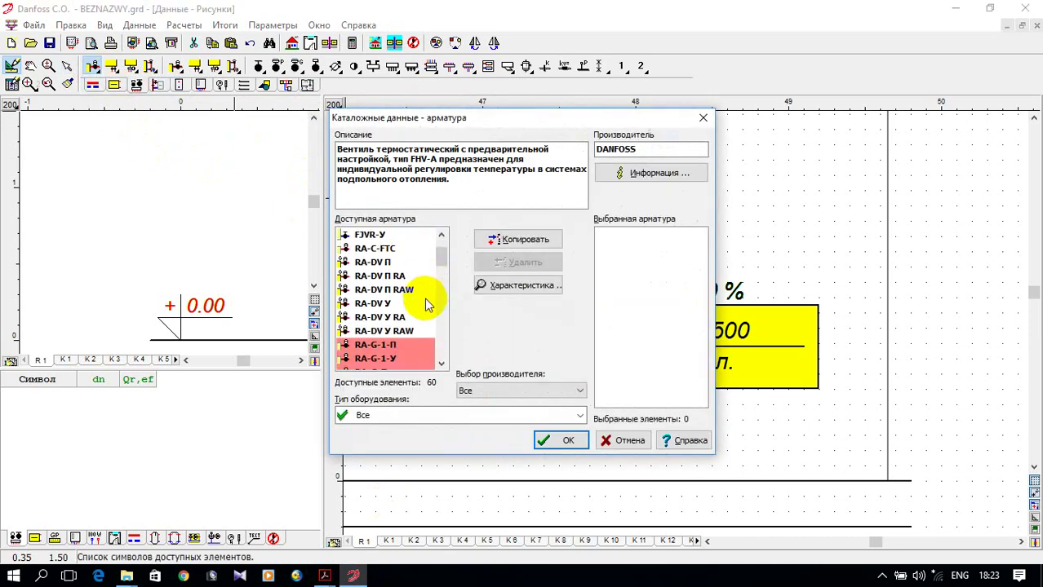
{"action": "scroll", "coordinate": [384, 303], "scroll_direction": "down", "scroll_amount": 8}
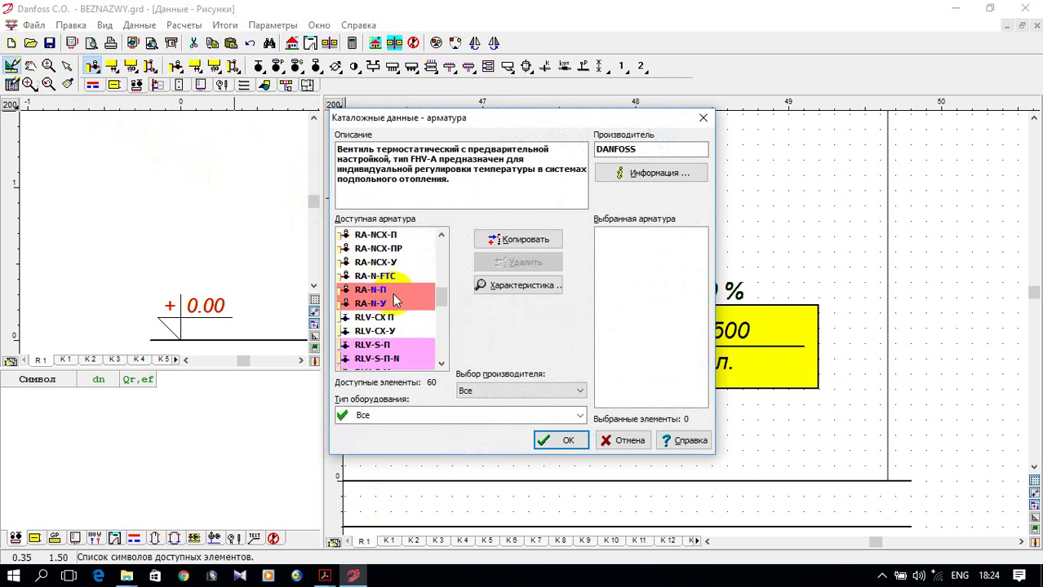
{"action": "scroll", "coordinate": [404, 294], "scroll_direction": "down", "scroll_amount": 4}
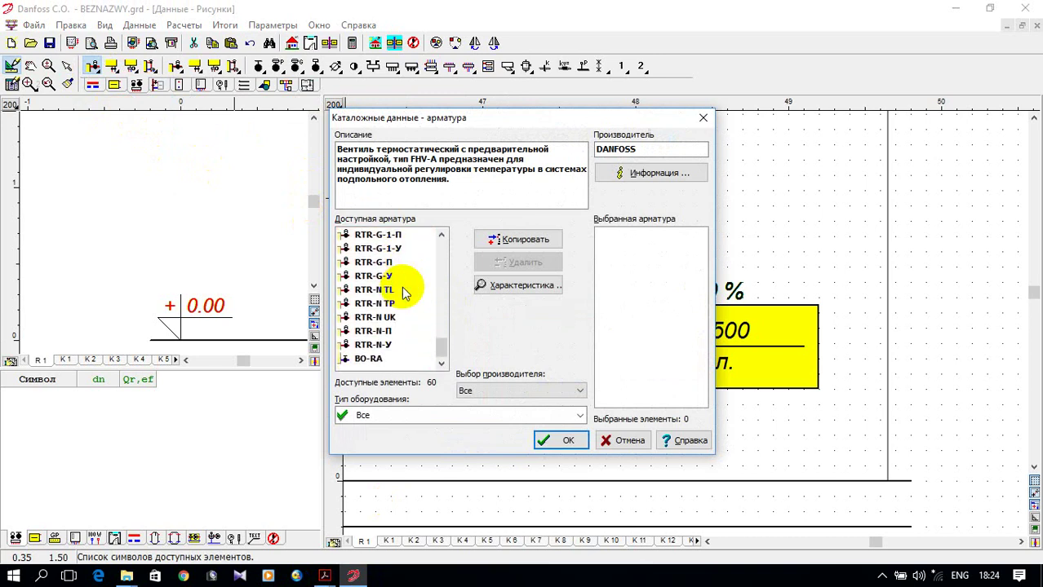
{"action": "scroll", "coordinate": [408, 294], "scroll_direction": "up", "scroll_amount": 3}
{"action": "scroll", "coordinate": [380, 249], "scroll_direction": "down", "scroll_amount": 3}
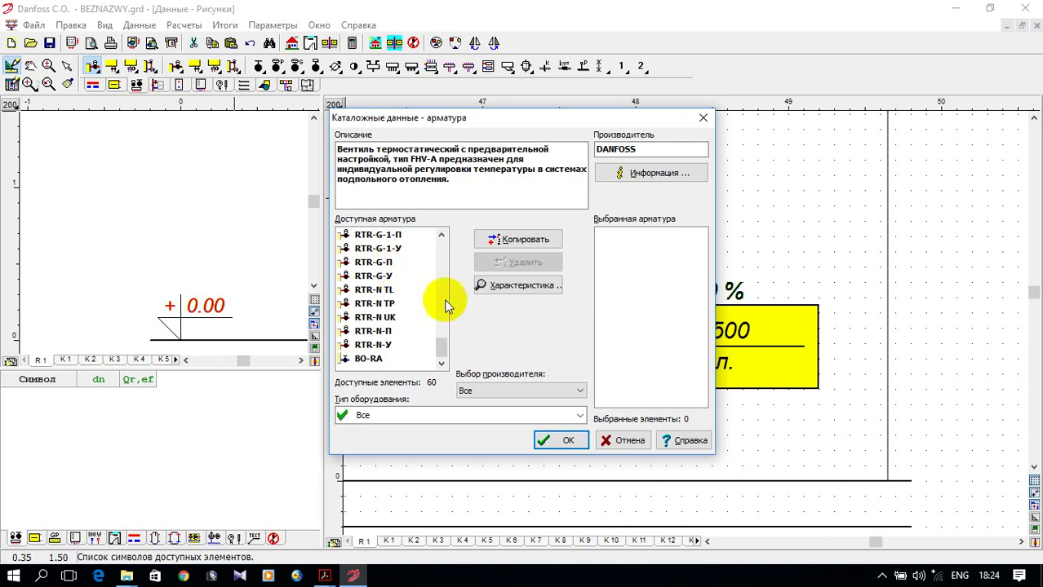
{"action": "left_click", "coordinate": [395, 346]}
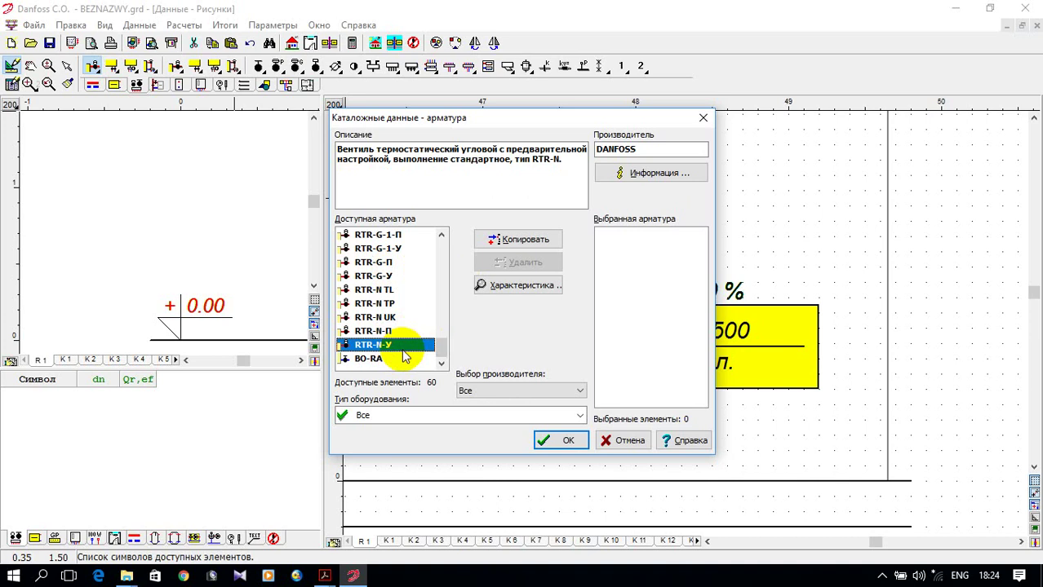
{"action": "left_click", "coordinate": [490, 239]}
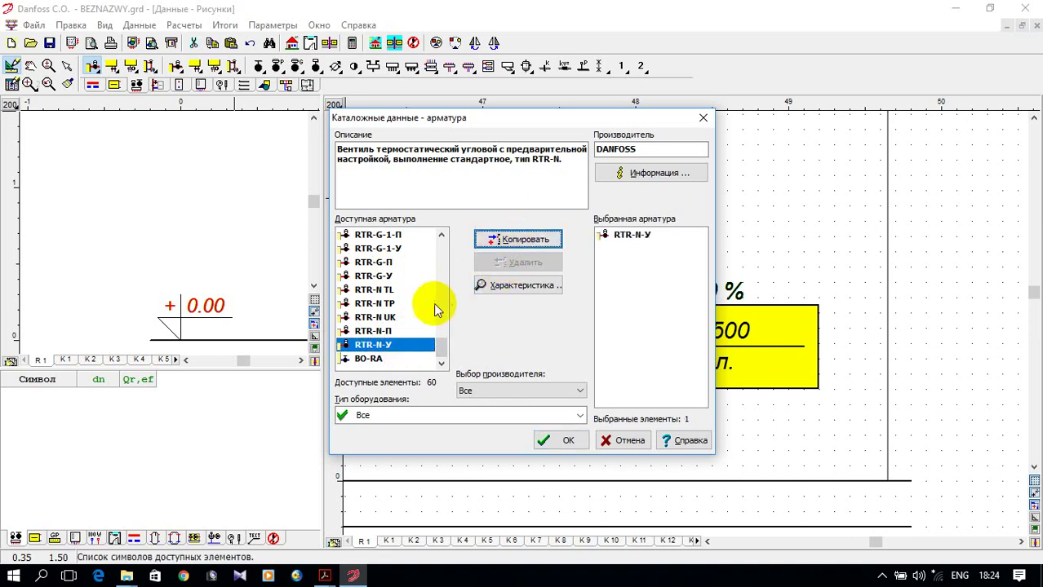
Add the angle shut-off valve RLV-У to the selected fittings and accept the catalogue selection.
{"action": "scroll", "coordinate": [433, 317], "scroll_direction": "up", "scroll_amount": 8}
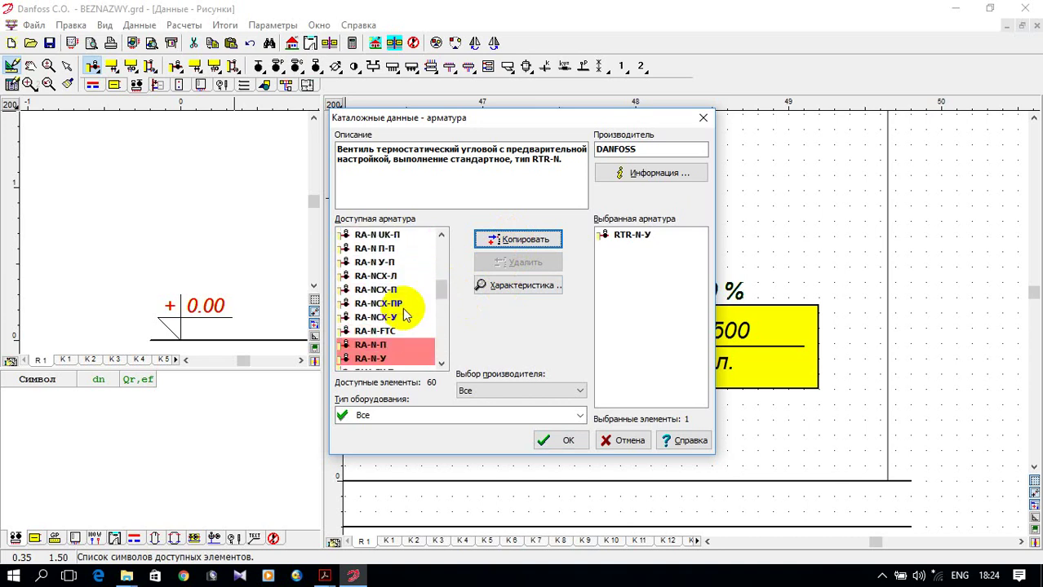
{"action": "scroll", "coordinate": [408, 295], "scroll_direction": "up", "scroll_amount": 7}
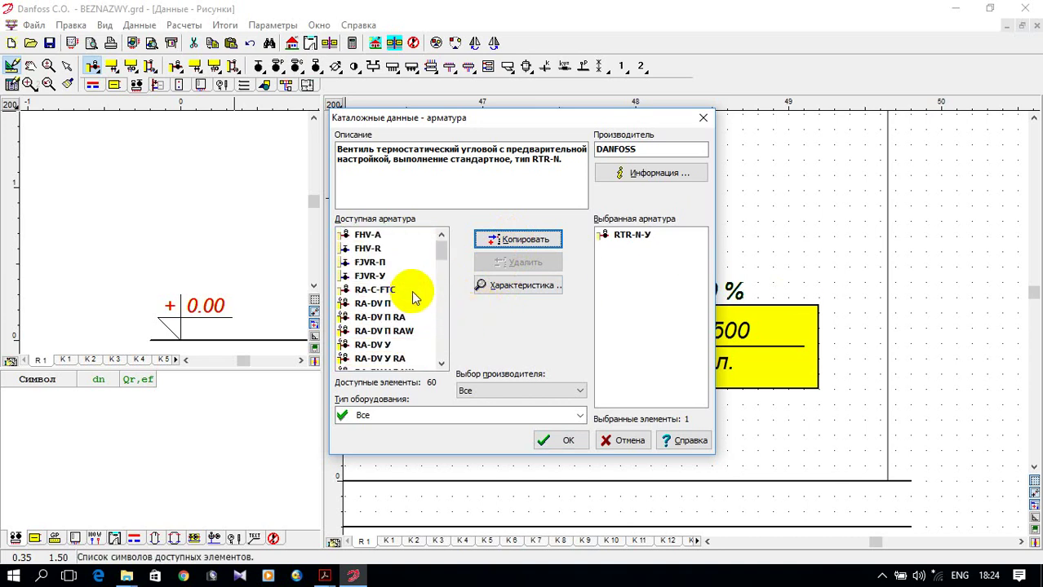
{"action": "scroll", "coordinate": [412, 298], "scroll_direction": "down", "scroll_amount": 6}
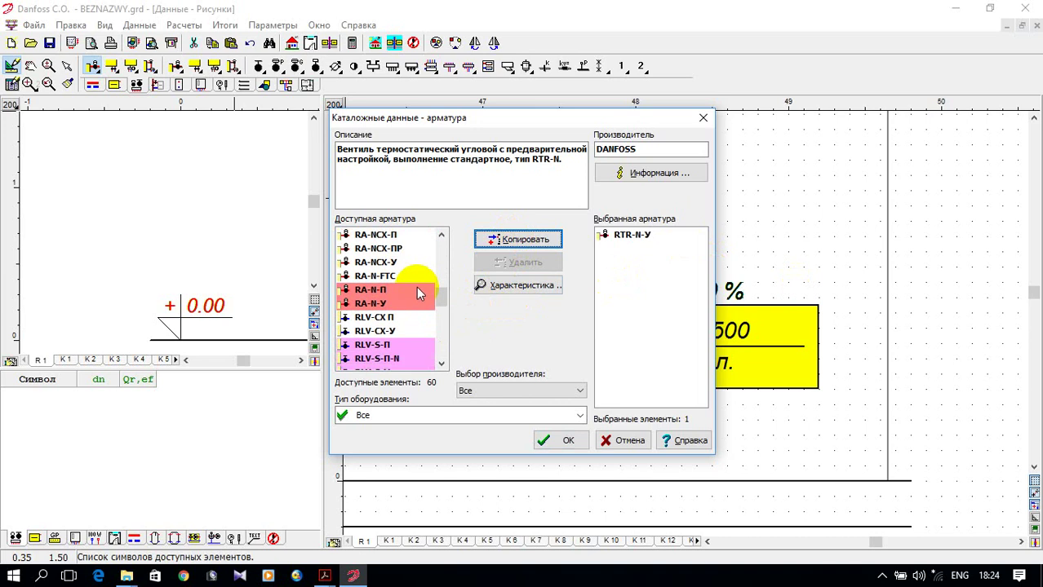
{"action": "scroll", "coordinate": [418, 294], "scroll_direction": "down", "scroll_amount": 2}
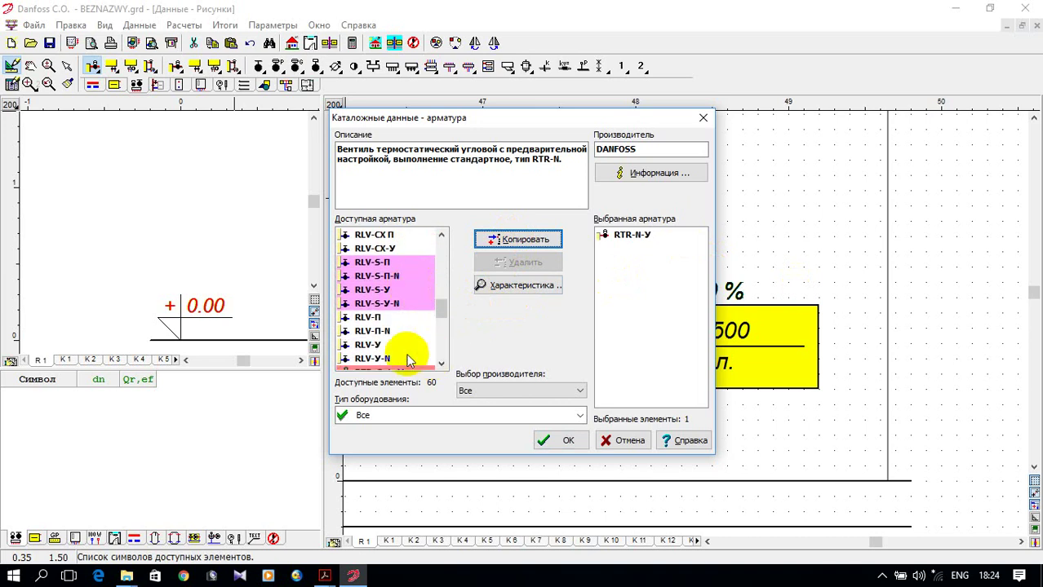
{"action": "left_click", "coordinate": [383, 345]}
{"action": "left_click", "coordinate": [507, 243]}
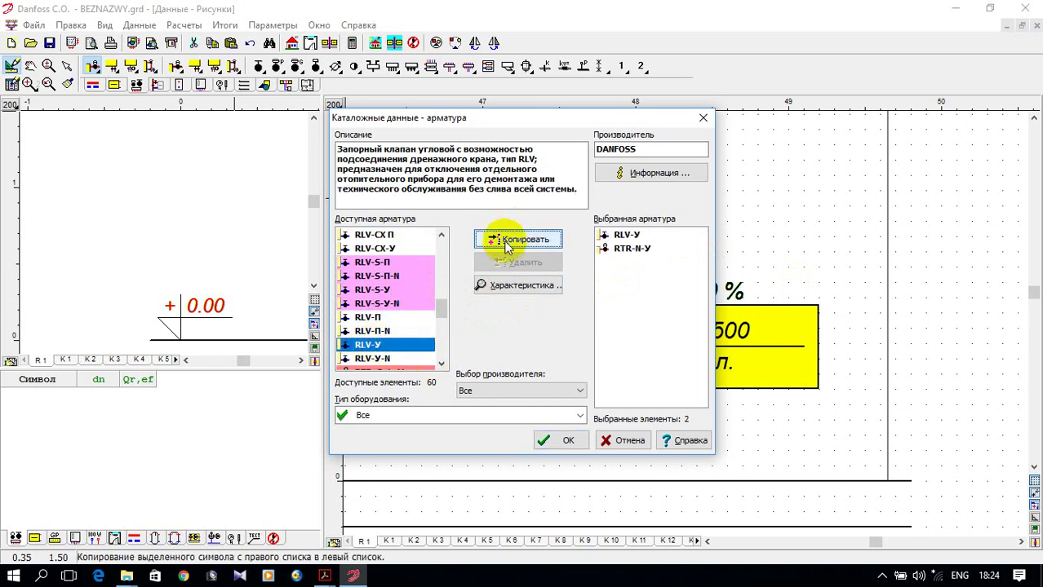
{"action": "left_click", "coordinate": [565, 440]}
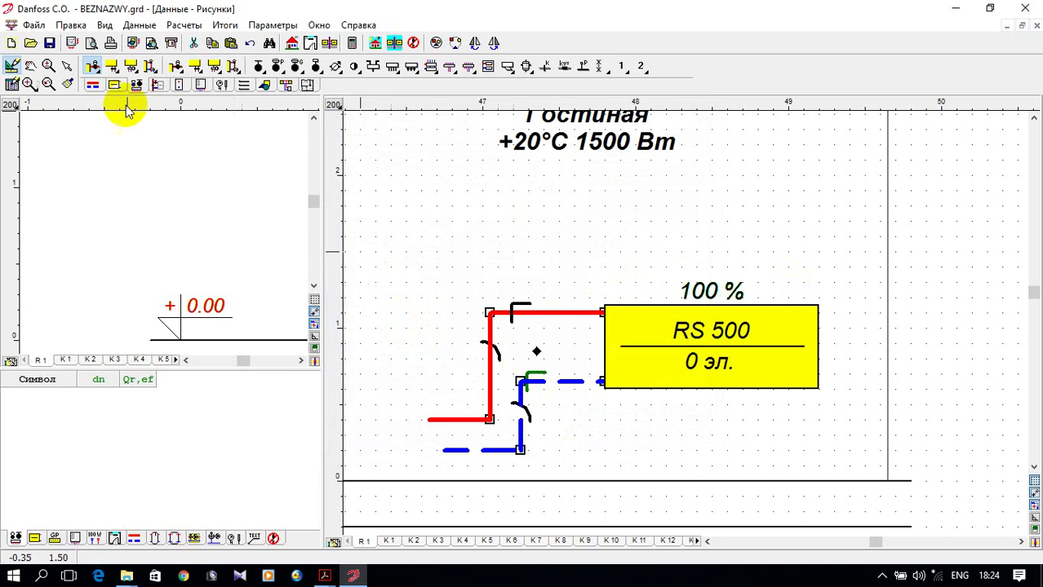
Place an RTR-N-У thermostatic valve on the horizontal supply connection of the RS 500 radiator.
{"action": "left_click", "coordinate": [92, 66]}
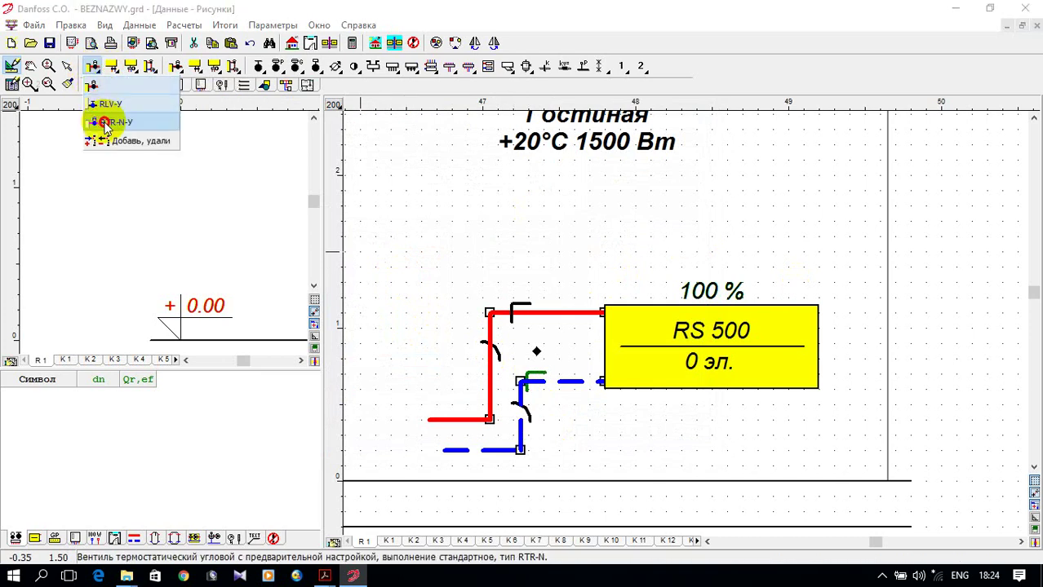
{"action": "left_click", "coordinate": [104, 123]}
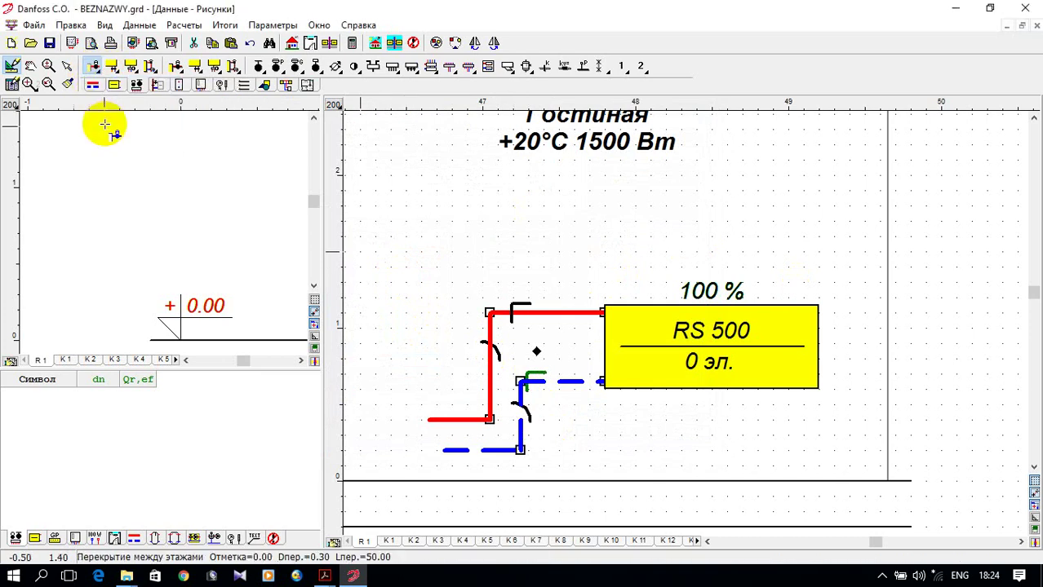
{"action": "left_click", "coordinate": [551, 313]}
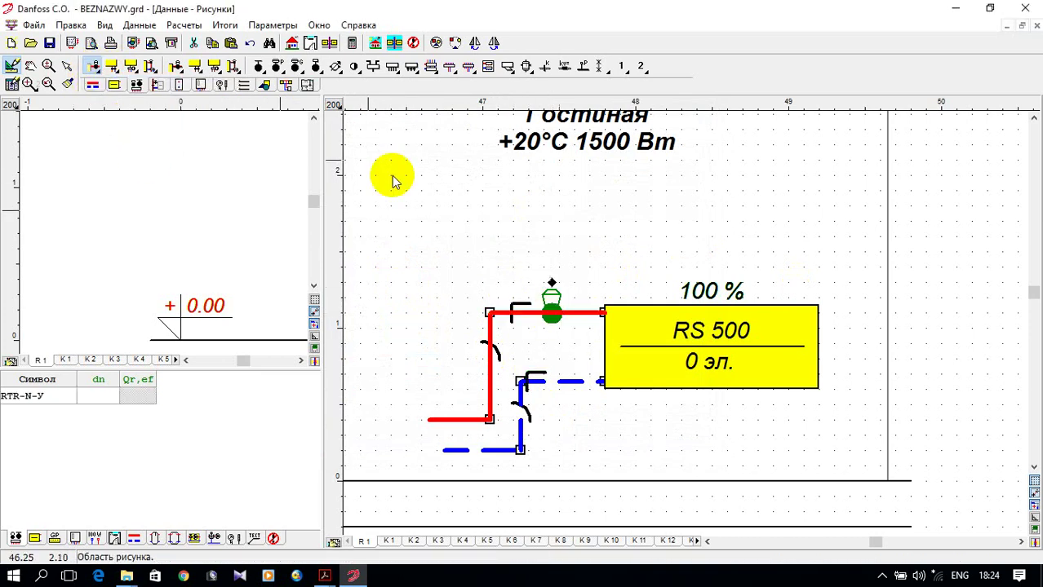
Place an RTR-N-У valve on the radiator's horizontal return connection and open its symbol for editing.
{"action": "left_click", "coordinate": [93, 66]}
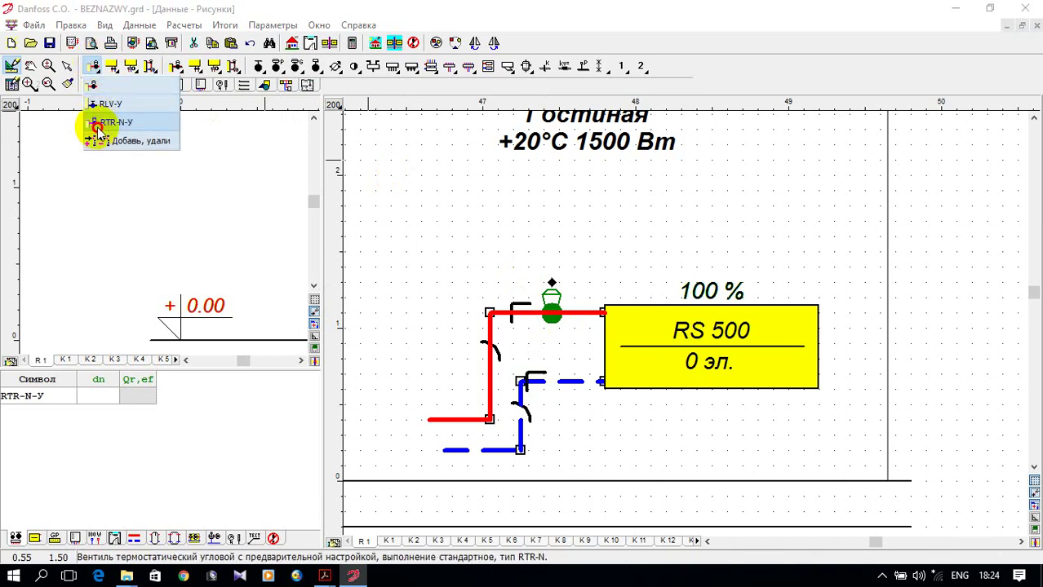
{"action": "left_click", "coordinate": [91, 123]}
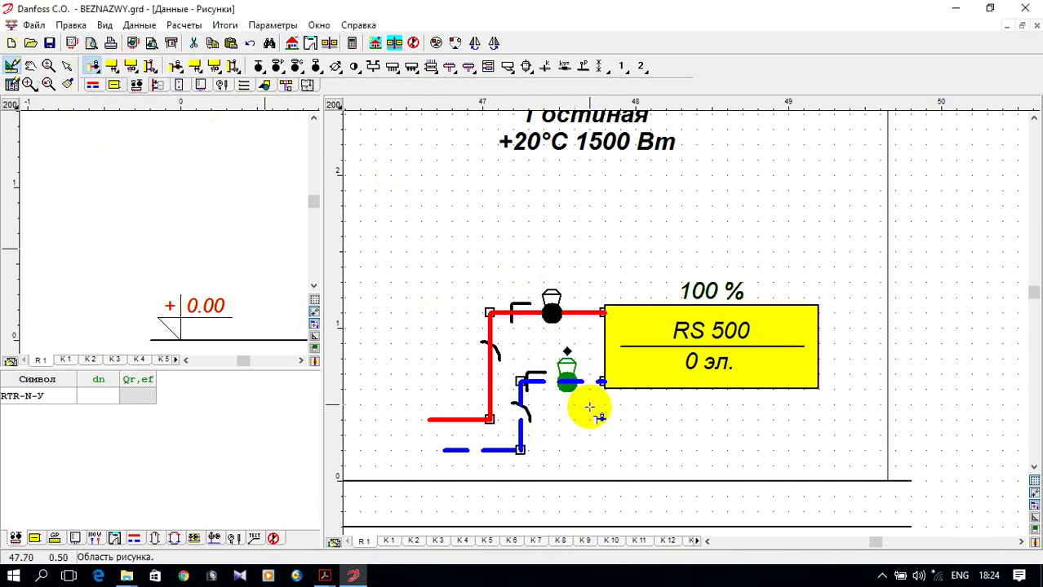
{"action": "left_click", "coordinate": [45, 397]}
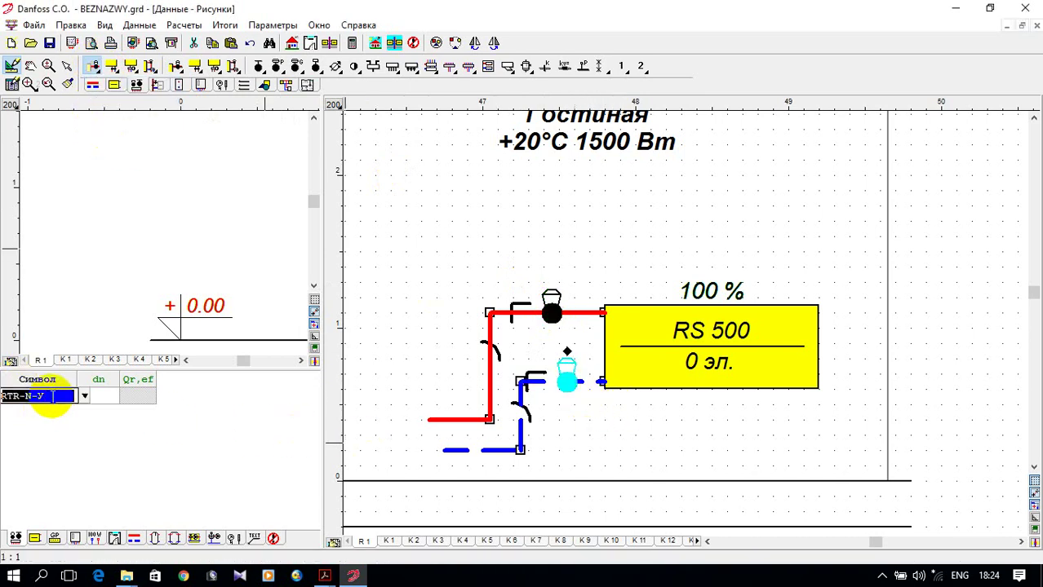
Change the valve on the radiator's return connection to type RLV-У.
{"action": "left_click", "coordinate": [84, 396]}
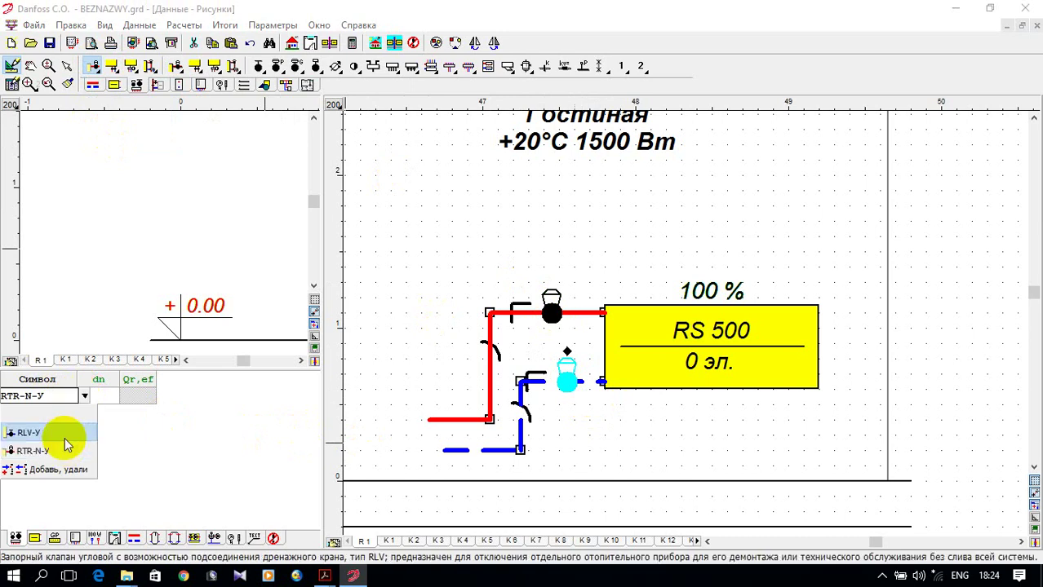
{"action": "left_click", "coordinate": [66, 433]}
{"action": "left_click", "coordinate": [93, 396]}
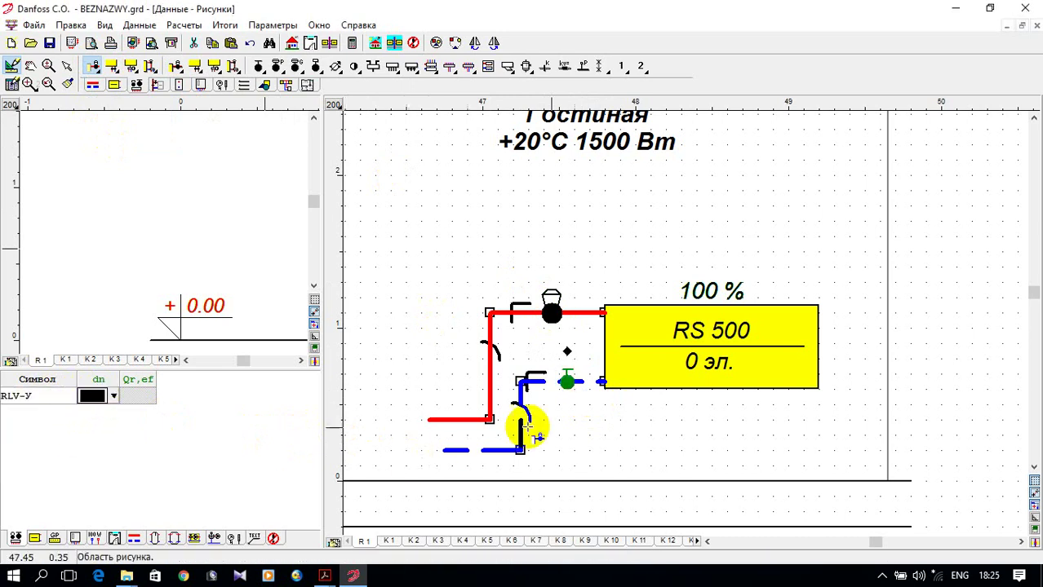
{"action": "key", "text": "Escape"}
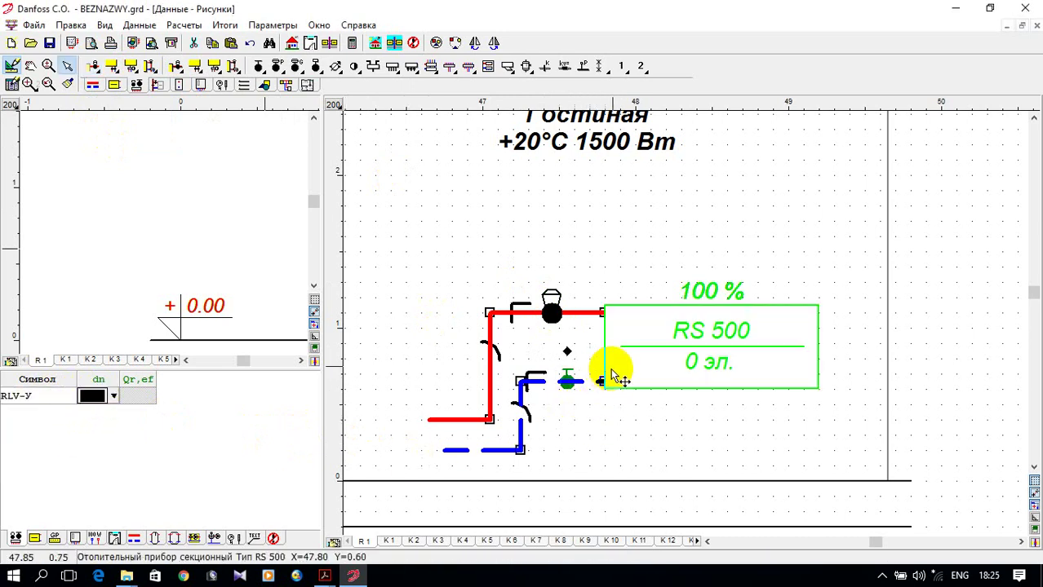
Add a leader label to the RTR-N-У valve on the supply connection, placed above the radiator.
{"action": "scroll", "coordinate": [586, 404], "scroll_direction": "down", "scroll_amount": 1}
{"action": "scroll", "coordinate": [604, 404], "scroll_direction": "up", "scroll_amount": 1}
{"action": "scroll", "coordinate": [617, 396], "scroll_direction": "down", "scroll_amount": 1}
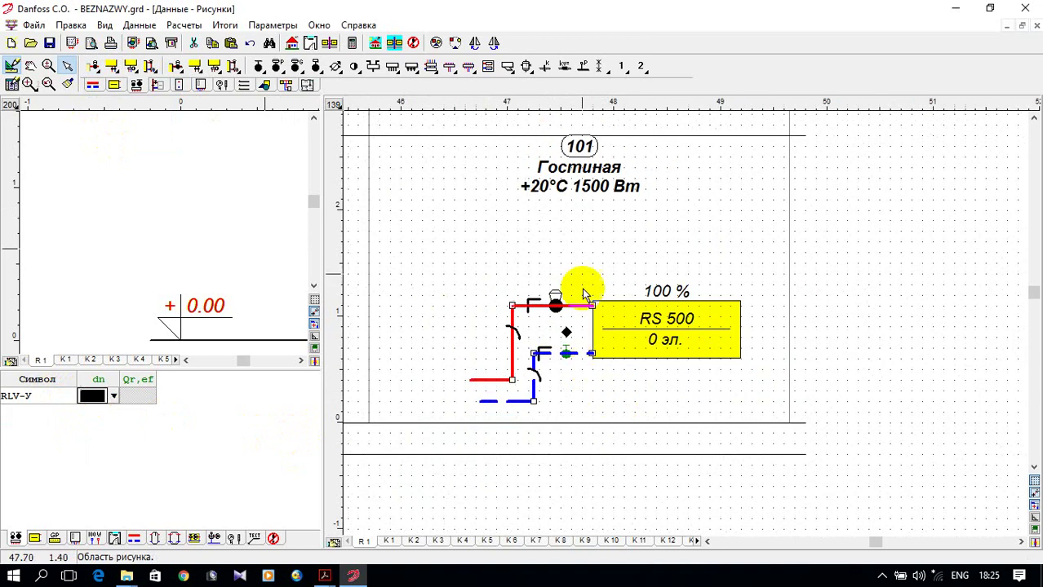
{"action": "scroll", "coordinate": [571, 351], "scroll_direction": "up", "scroll_amount": 1}
{"action": "scroll", "coordinate": [572, 351], "scroll_direction": "up", "scroll_amount": 1}
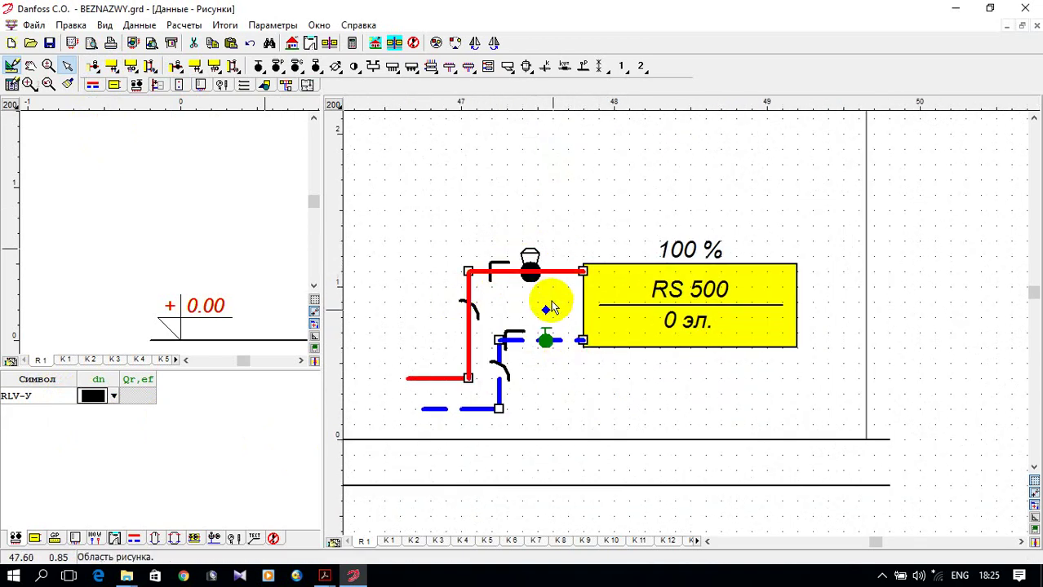
{"action": "left_click", "coordinate": [244, 85]}
{"action": "left_click", "coordinate": [235, 66]}
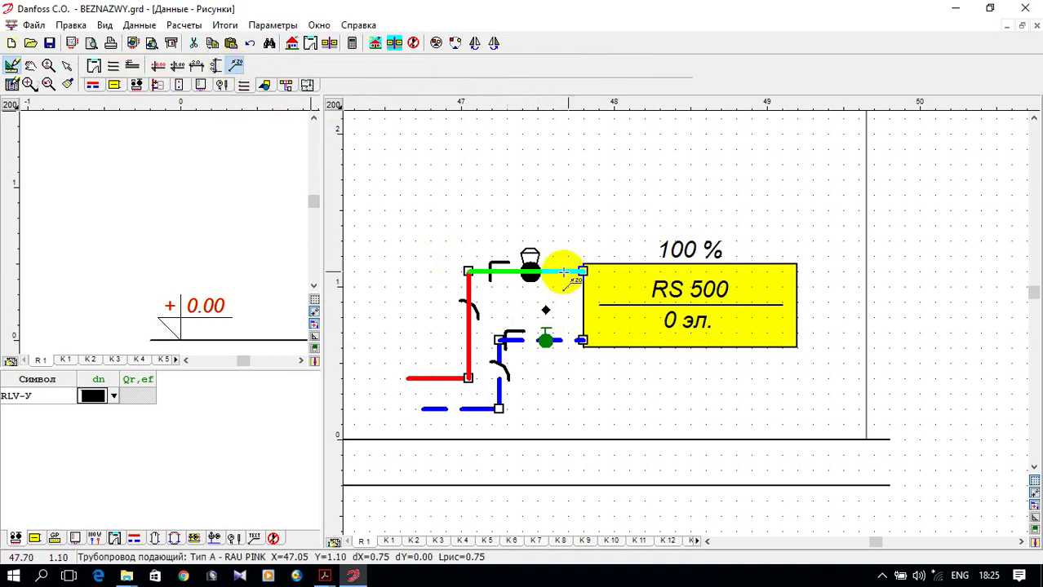
{"action": "left_click", "coordinate": [529, 275]}
{"action": "left_click", "coordinate": [620, 180]}
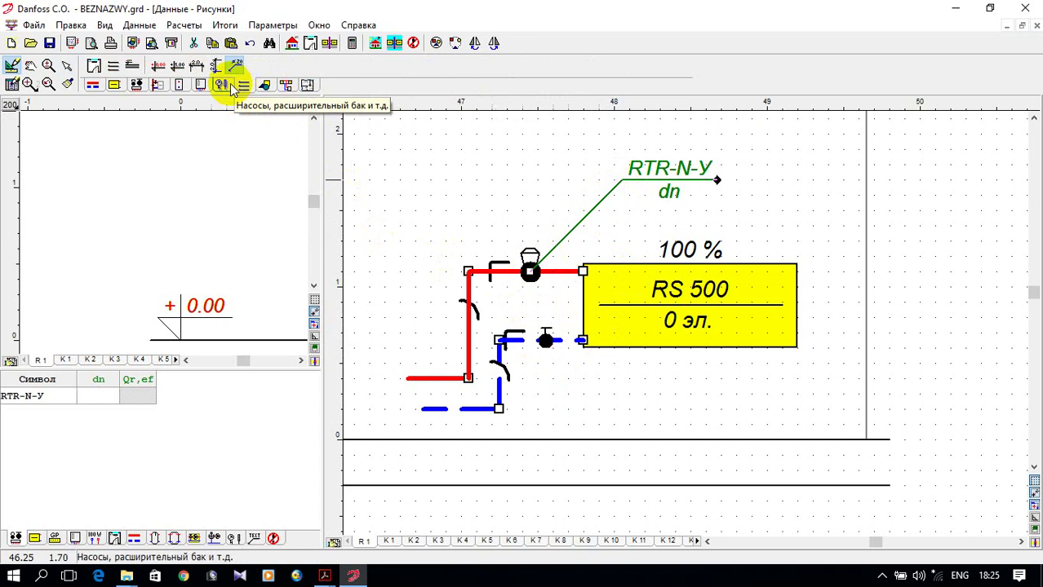
Add leader labels to the RLV-У valve, below the radiator, and to the supply pipe, up and left of it.
{"action": "left_click", "coordinate": [546, 340]}
{"action": "left_click", "coordinate": [687, 431]}
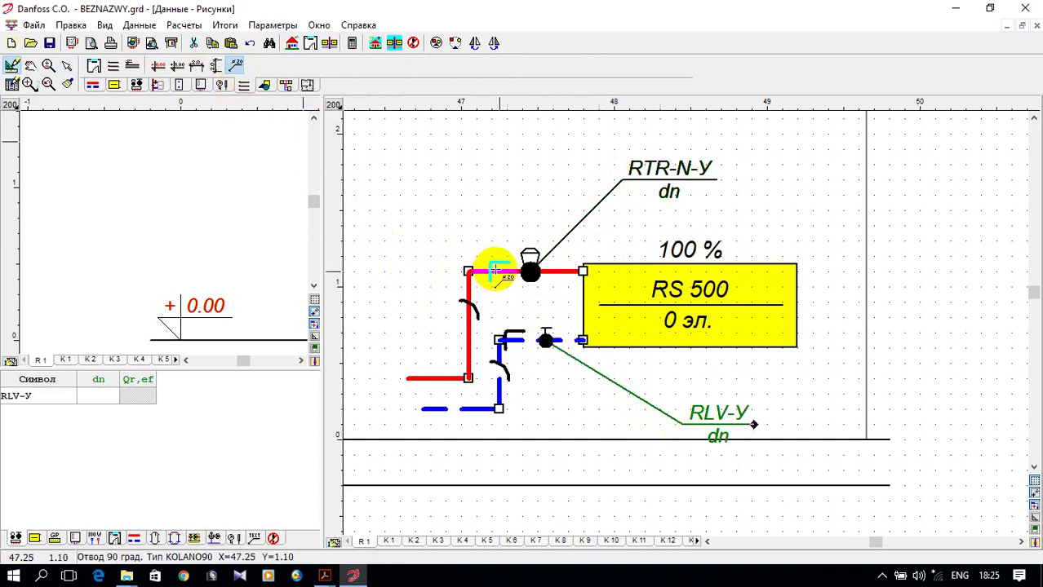
{"action": "left_click", "coordinate": [504, 274]}
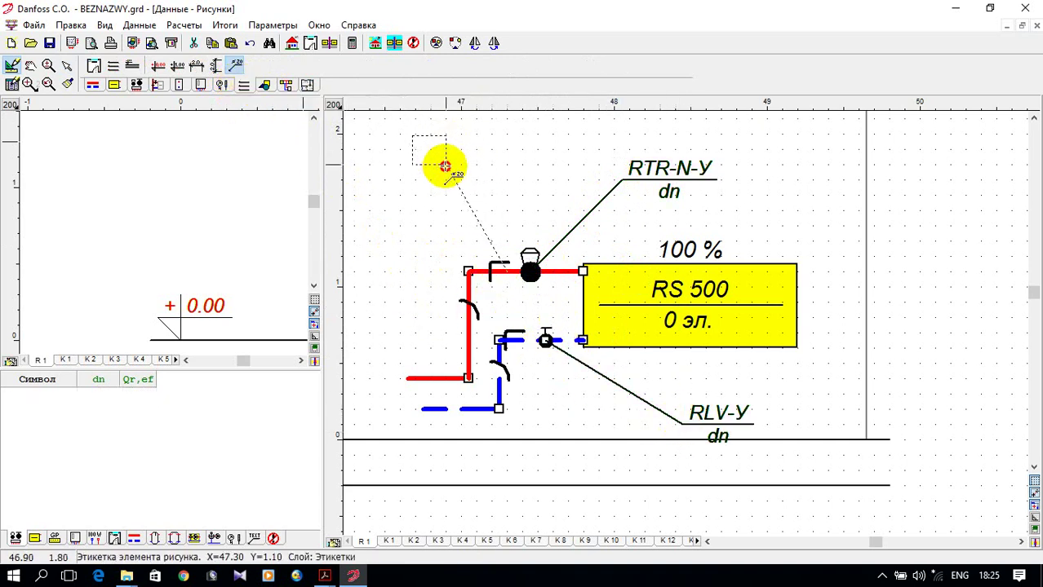
{"action": "left_click", "coordinate": [445, 164]}
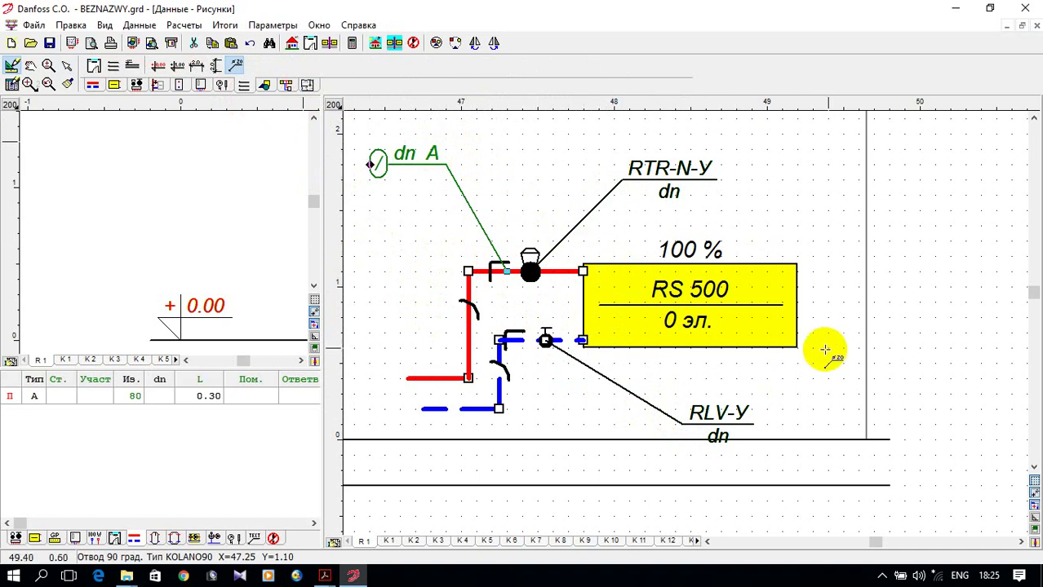
Select room 101 with its radiator, pipes, valves and labels, and display the selection's pipe data table.
{"action": "scroll", "coordinate": [824, 359], "scroll_direction": "down", "scroll_amount": 1}
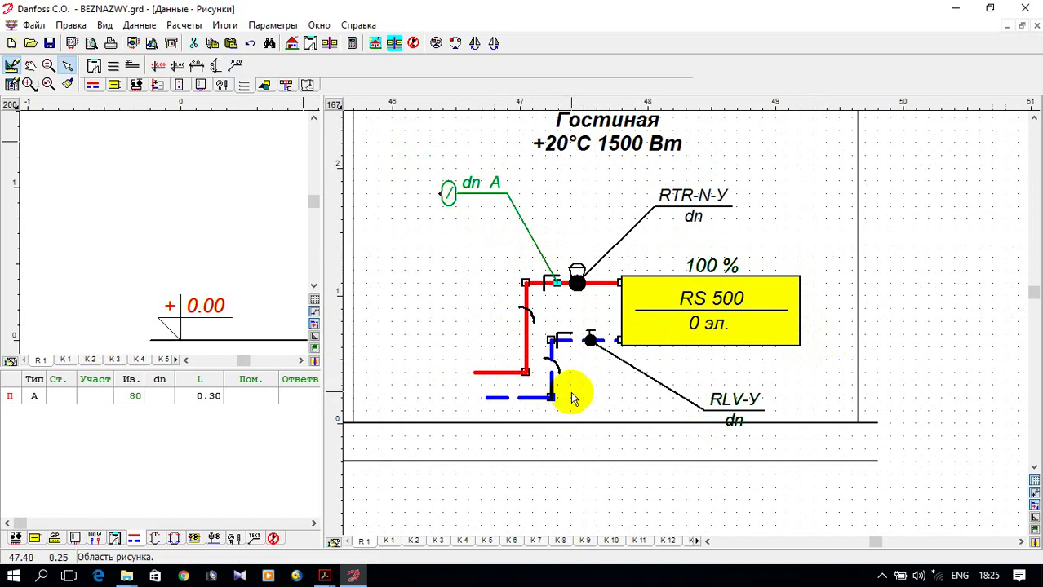
{"action": "scroll", "coordinate": [593, 401], "scroll_direction": "down", "scroll_amount": 5}
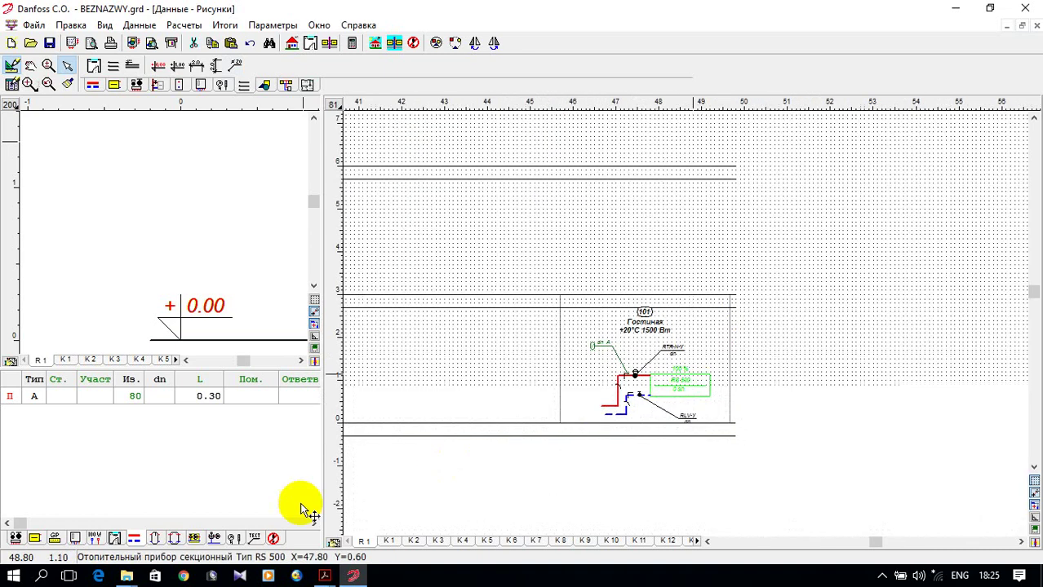
{"action": "scroll", "coordinate": [530, 447], "scroll_direction": "up", "scroll_amount": 3}
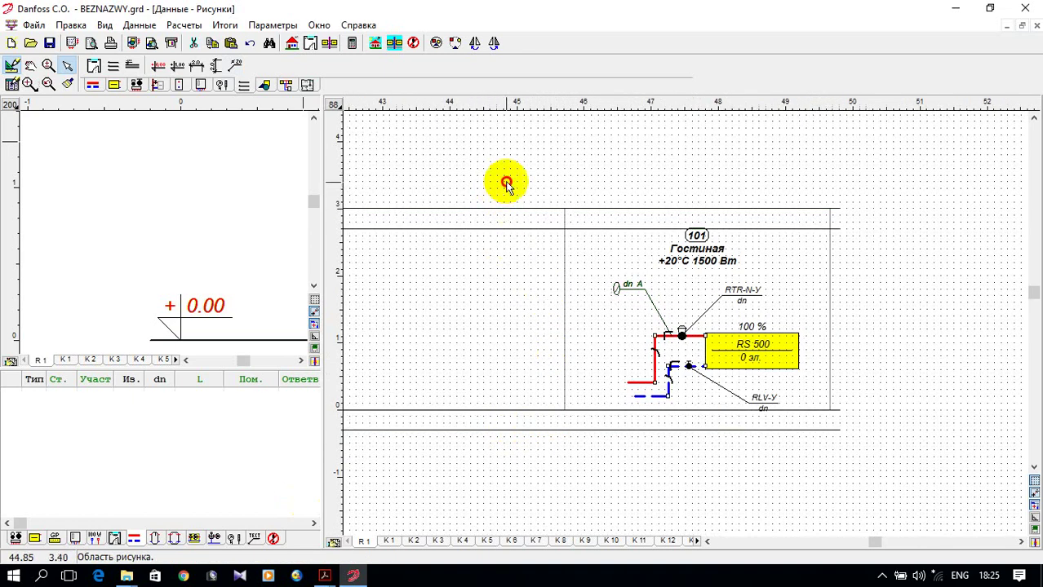
{"action": "left_click_drag", "start_coordinate": [507, 181], "coordinate": [845, 442]}
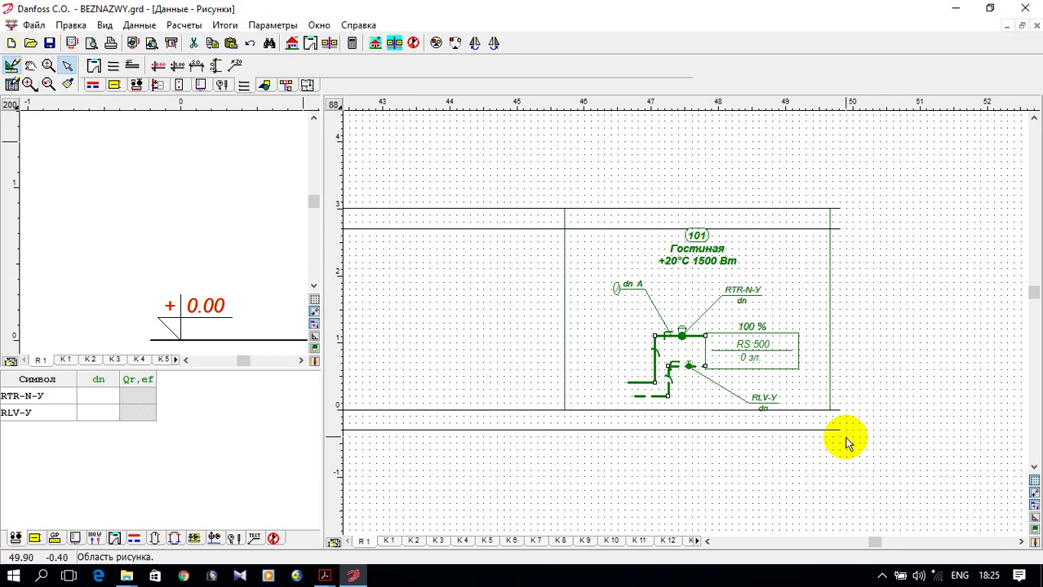
{"action": "left_click", "coordinate": [421, 218]}
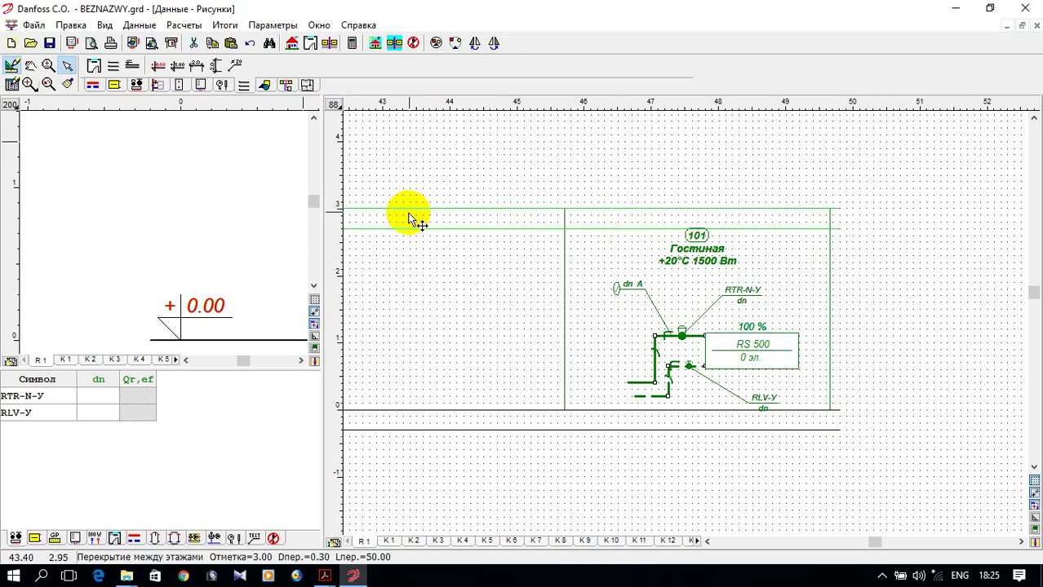
{"action": "left_click", "coordinate": [33, 539]}
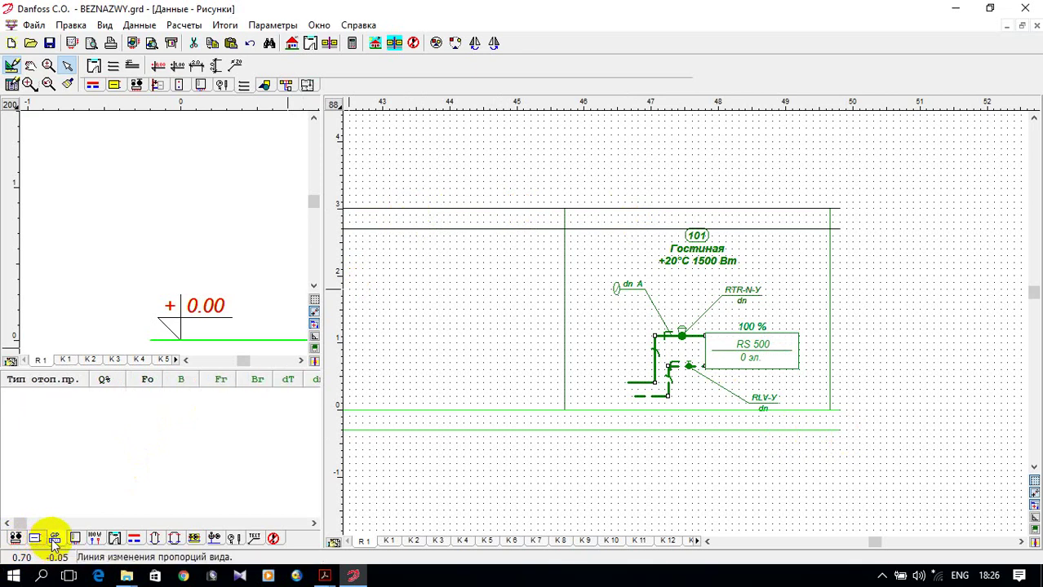
{"action": "left_click", "coordinate": [132, 540]}
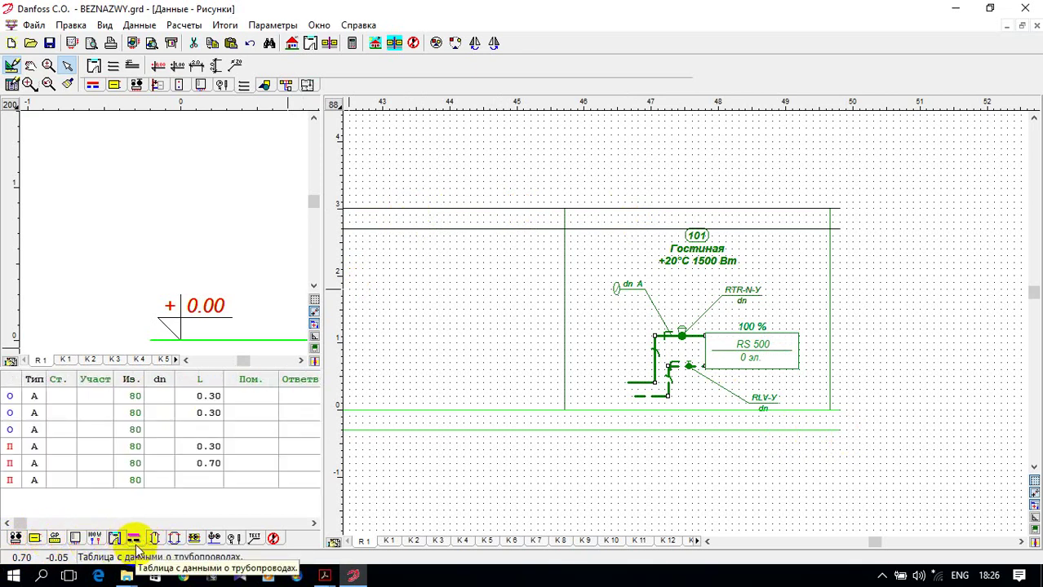
Replicate the selected room fragment leftward four times along the first floor.
{"action": "left_click", "coordinate": [284, 85]}
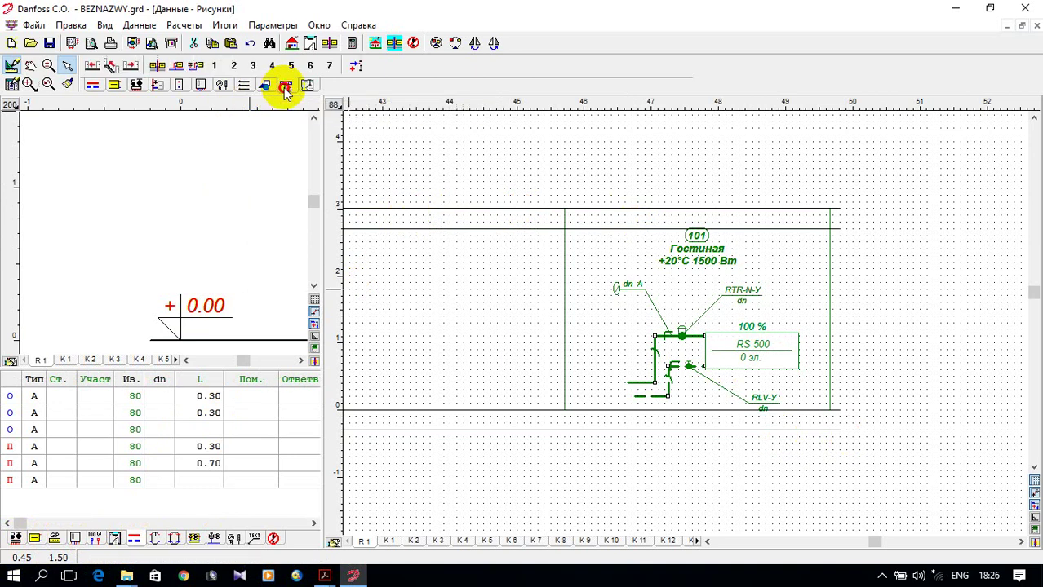
{"action": "left_click", "coordinate": [98, 69]}
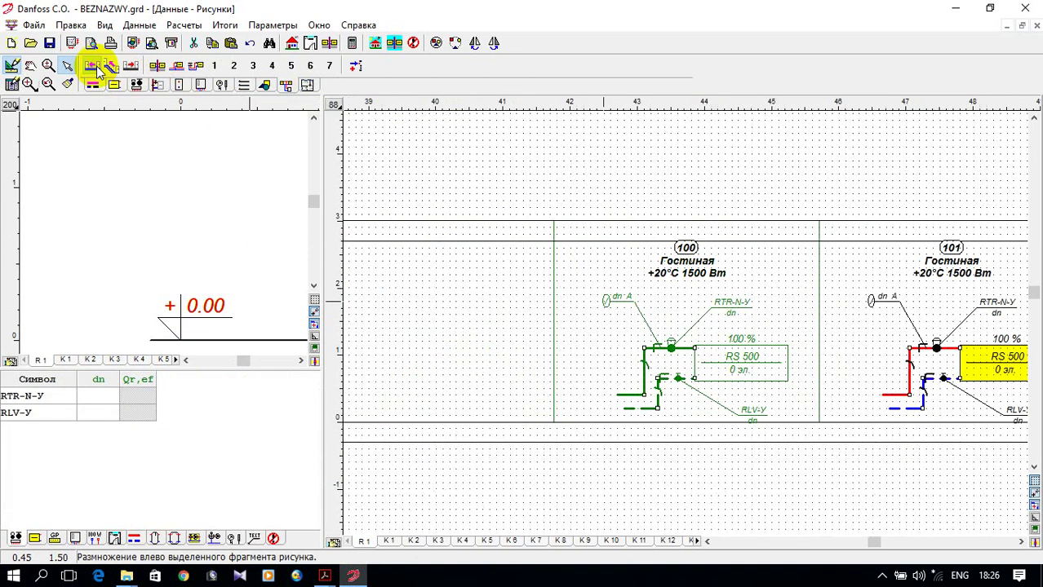
{"action": "left_click", "coordinate": [98, 69]}
{"action": "left_click", "coordinate": [98, 68]}
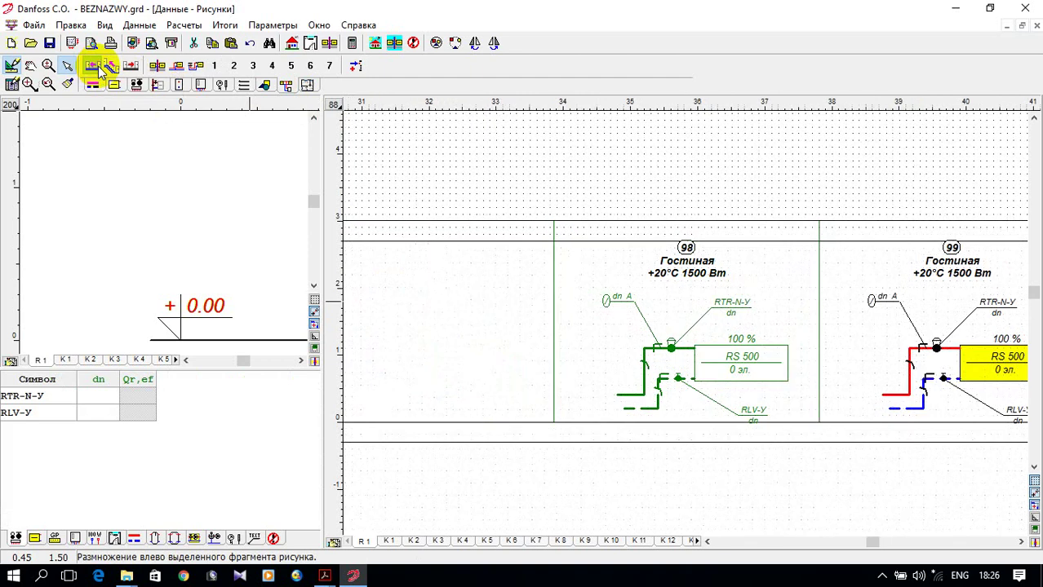
{"action": "scroll", "coordinate": [593, 251], "scroll_direction": "down", "scroll_amount": 3}
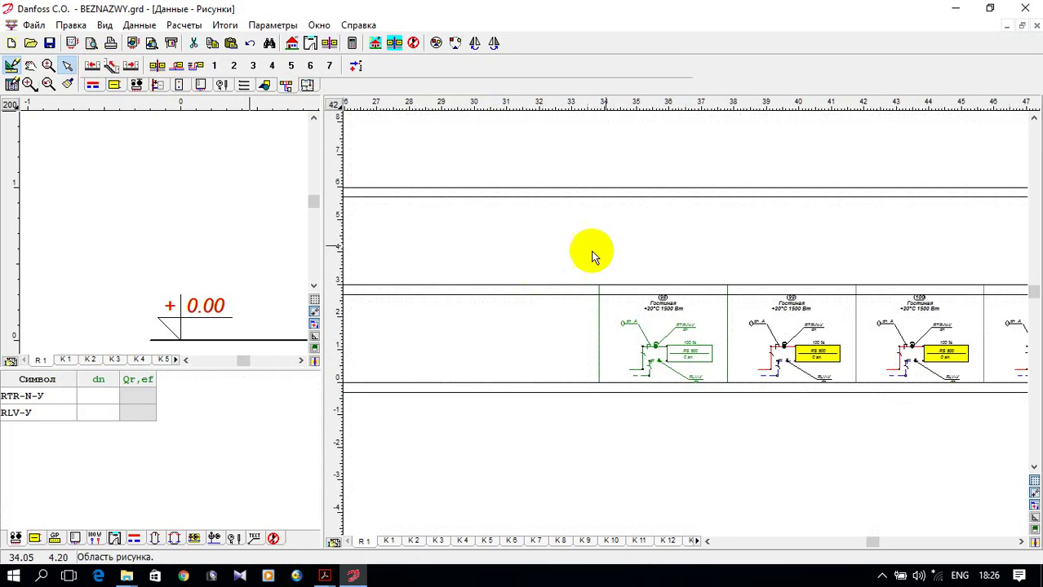
{"action": "scroll", "coordinate": [624, 242], "scroll_direction": "up", "scroll_amount": 2}
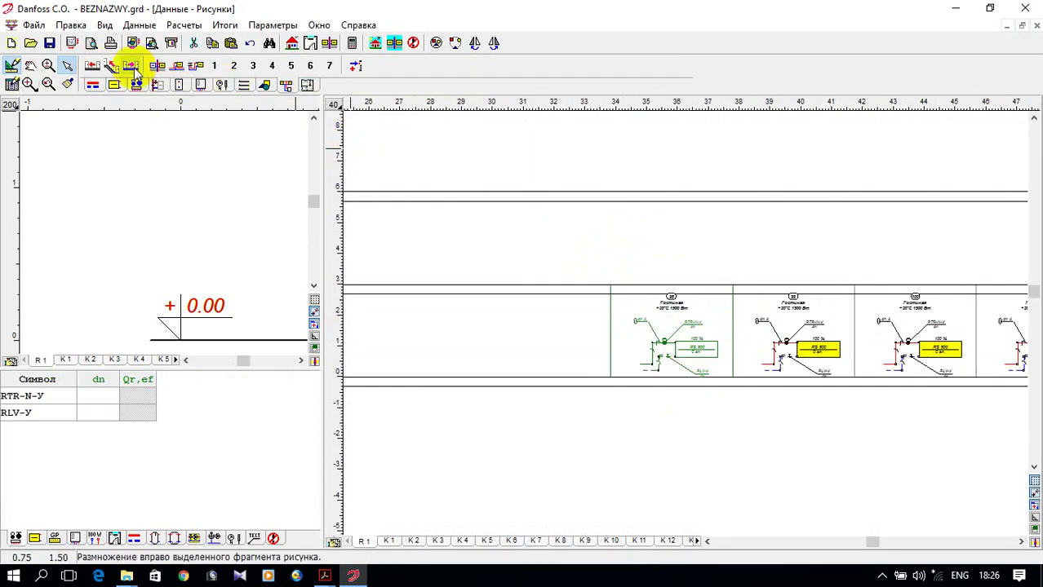
{"action": "left_click", "coordinate": [92, 65]}
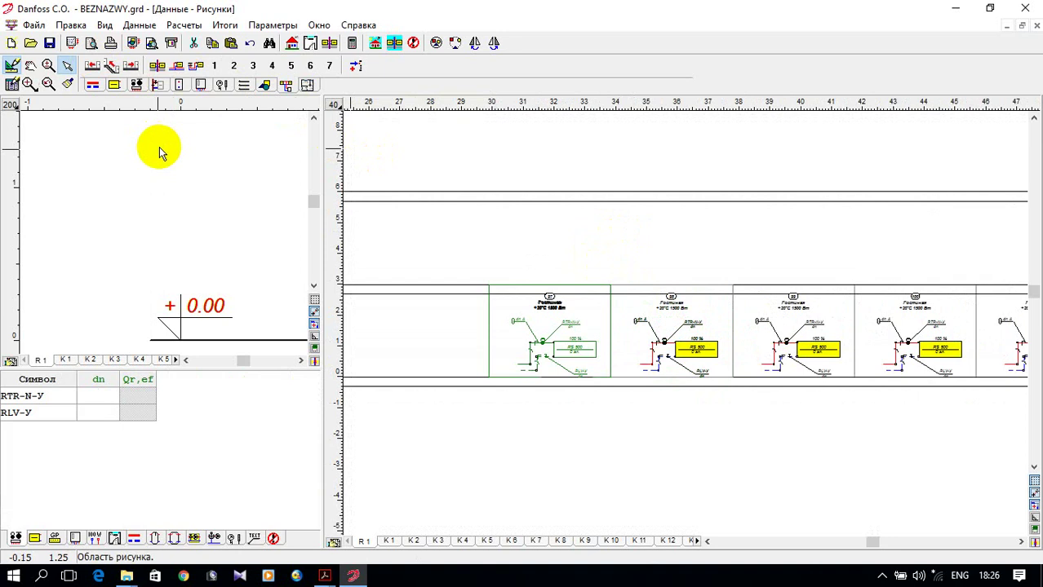
Replicate first-floor rooms 98 to 101 with their radiators and piping upward onto the second floor.
{"action": "left_click", "coordinate": [633, 452]}
{"action": "scroll", "coordinate": [466, 378], "scroll_direction": "down", "scroll_amount": 3}
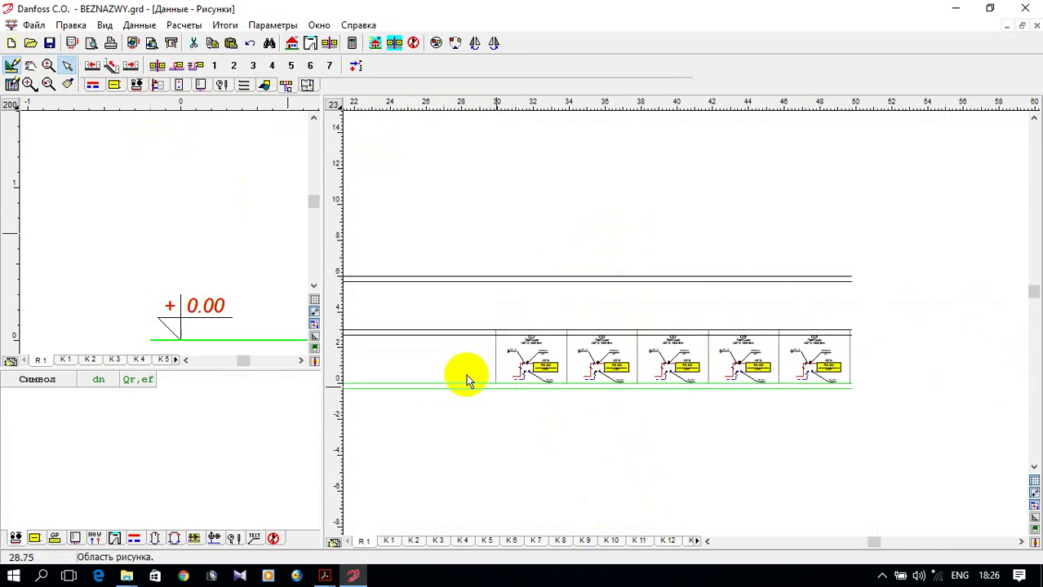
{"action": "scroll", "coordinate": [705, 423], "scroll_direction": "up", "scroll_amount": 2}
{"action": "left_click_drag", "start_coordinate": [460, 229], "coordinate": [930, 405]}
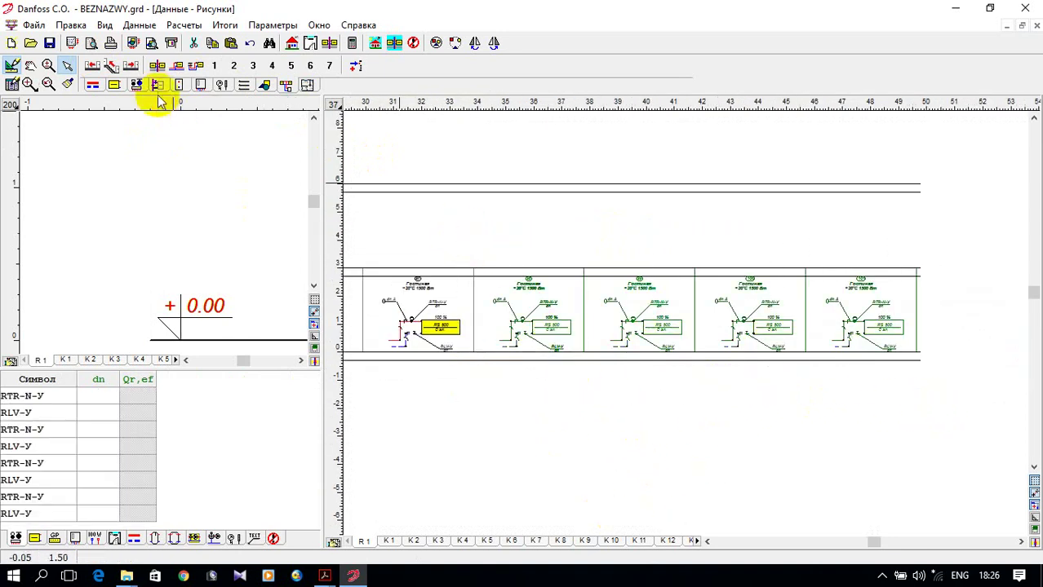
{"action": "left_click", "coordinate": [112, 67]}
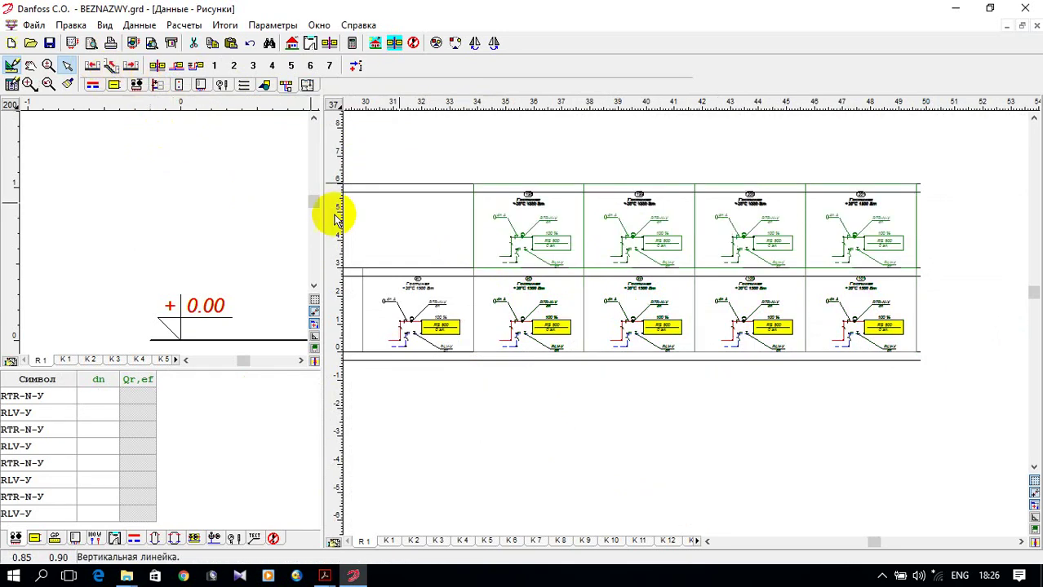
{"action": "scroll", "coordinate": [701, 424], "scroll_direction": "up", "scroll_amount": 2}
{"action": "left_click", "coordinate": [730, 389]}
Widen room 97 by moving its left boundary about 2 m outward.
{"action": "scroll", "coordinate": [728, 389], "scroll_direction": "down", "scroll_amount": 1}
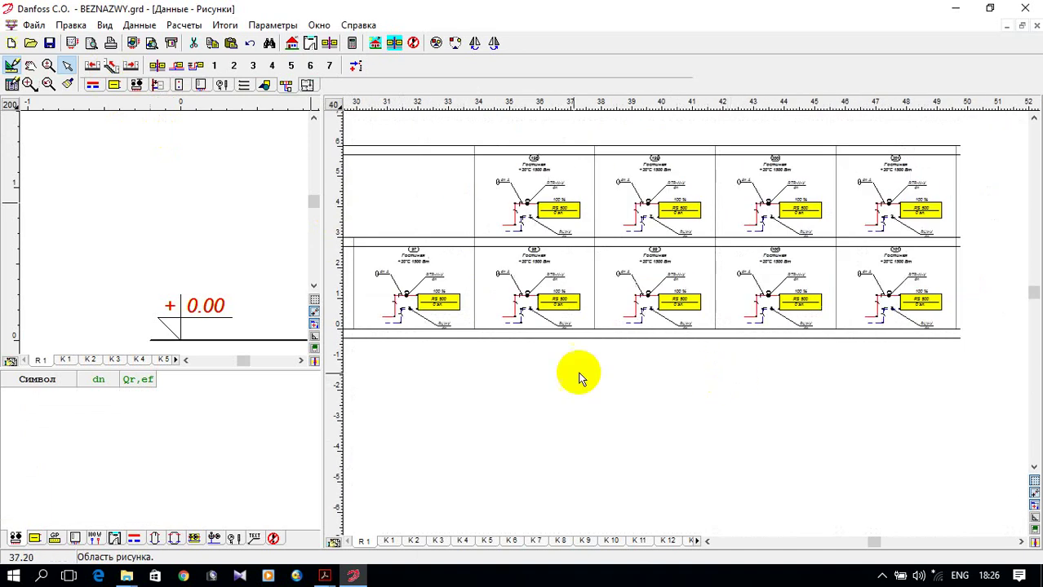
{"action": "scroll", "coordinate": [576, 361], "scroll_direction": "down", "scroll_amount": 1}
{"action": "scroll", "coordinate": [408, 314], "scroll_direction": "up", "scroll_amount": 2}
{"action": "left_click", "coordinate": [448, 310]}
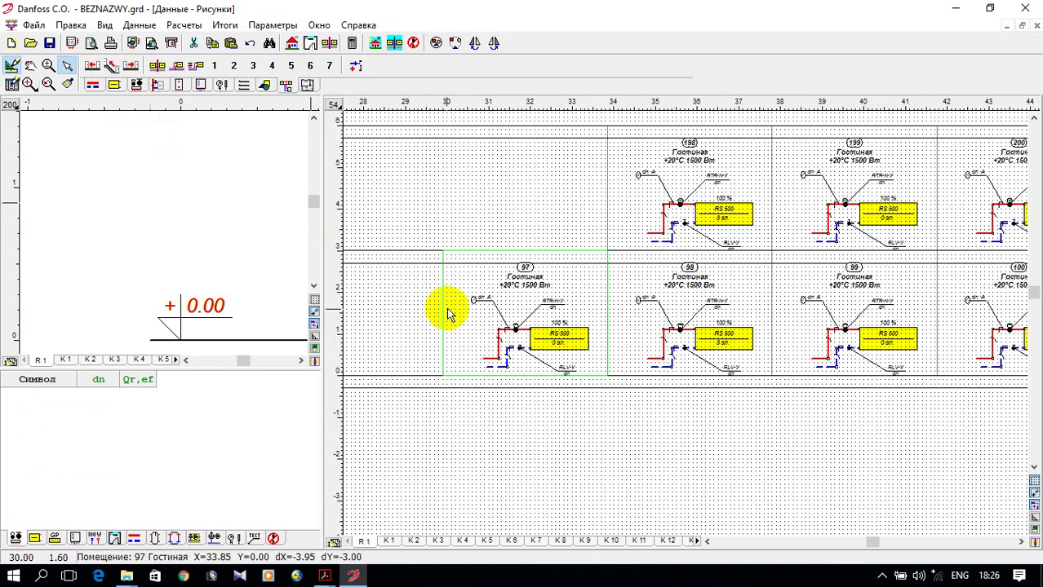
{"action": "left_click_drag", "start_coordinate": [442, 310], "coordinate": [360, 303]}
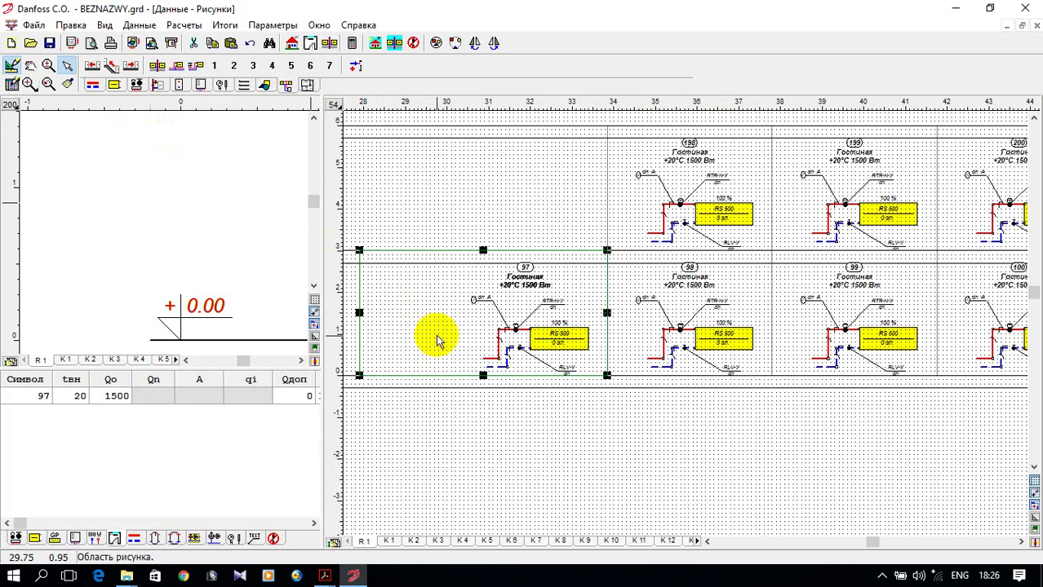
{"action": "scroll", "coordinate": [441, 343], "scroll_direction": "down", "scroll_amount": 3}
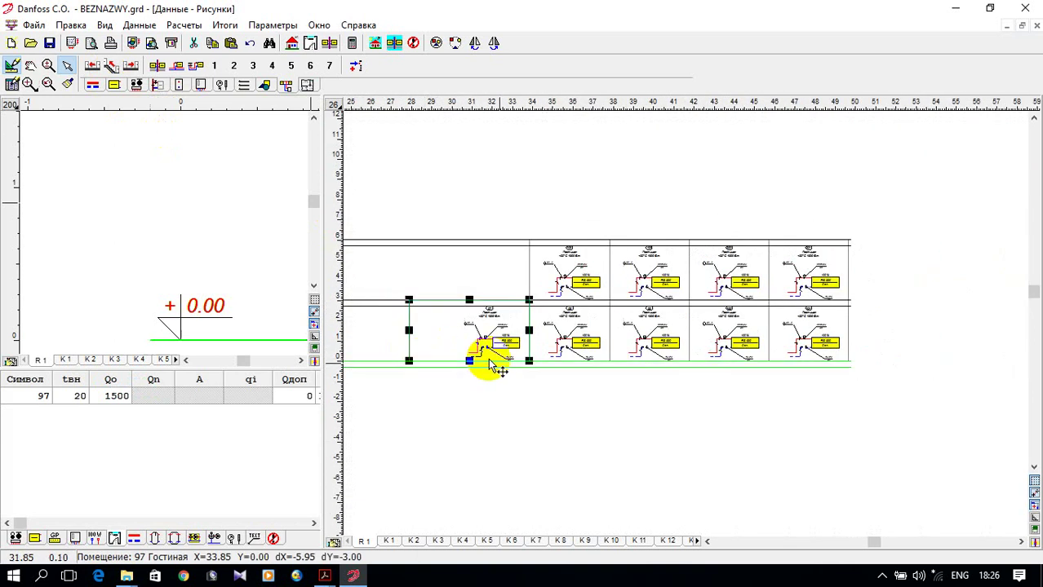
{"action": "scroll", "coordinate": [873, 279], "scroll_direction": "up", "scroll_amount": 3}
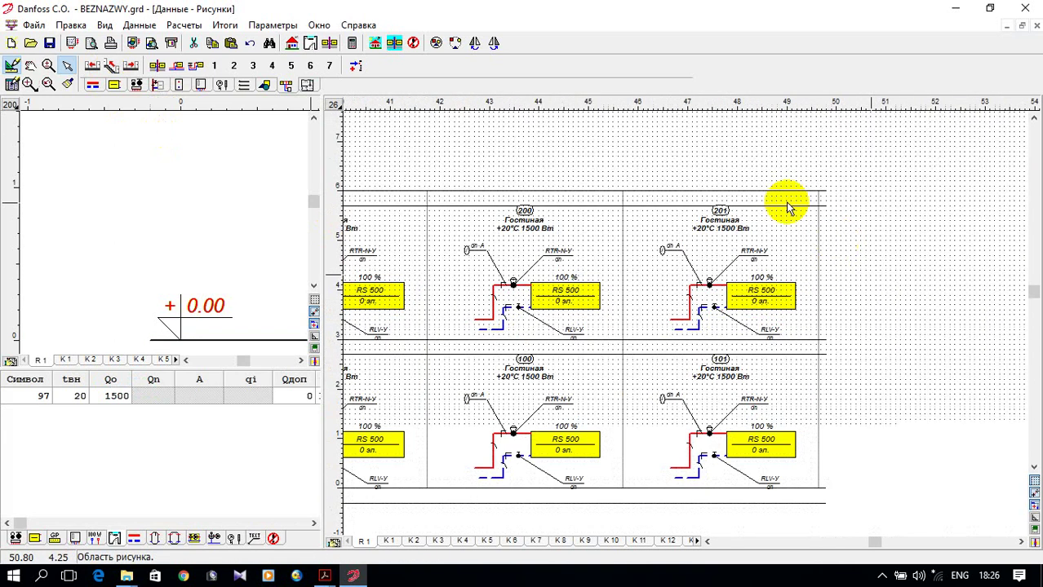
{"action": "scroll", "coordinate": [541, 198], "scroll_direction": "up", "scroll_amount": 1}
{"action": "left_click", "coordinate": [641, 365]}
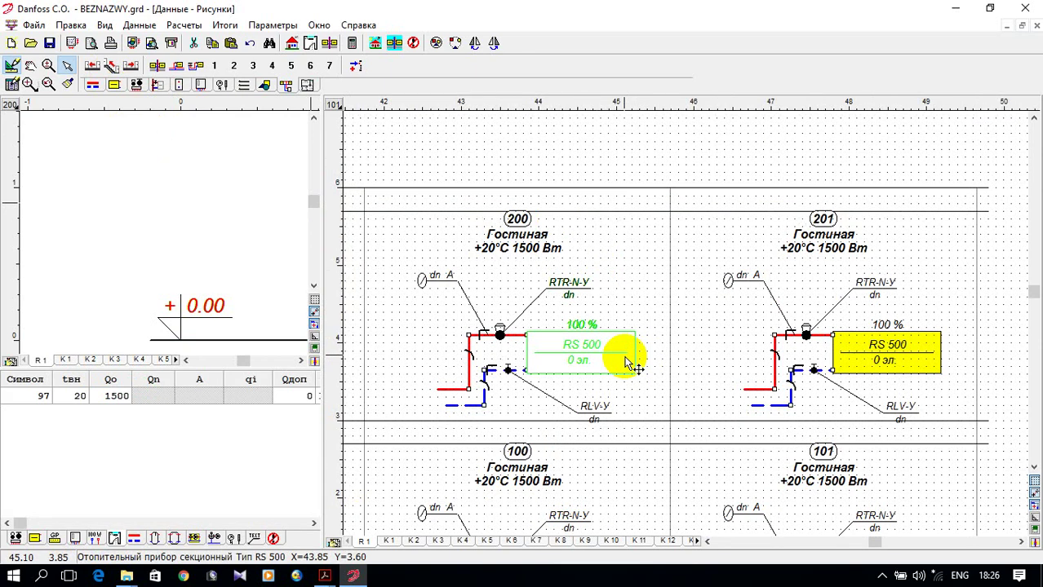
Select the rooms on both floors and examine the replicated radiator connections in the schematic.
{"action": "scroll", "coordinate": [709, 232], "scroll_direction": "down", "scroll_amount": 4}
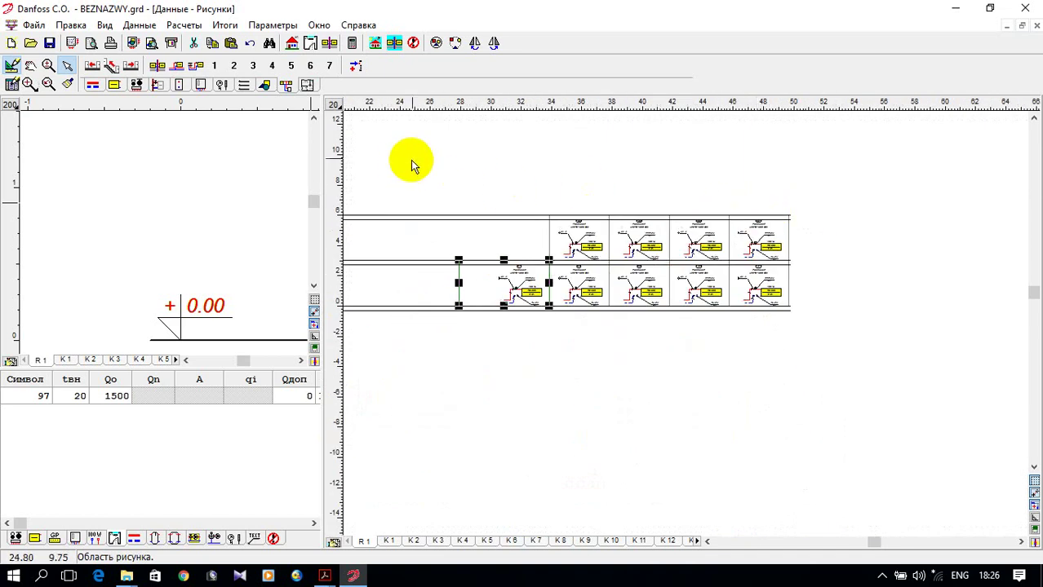
{"action": "left_click_drag", "start_coordinate": [410, 155], "coordinate": [868, 351]}
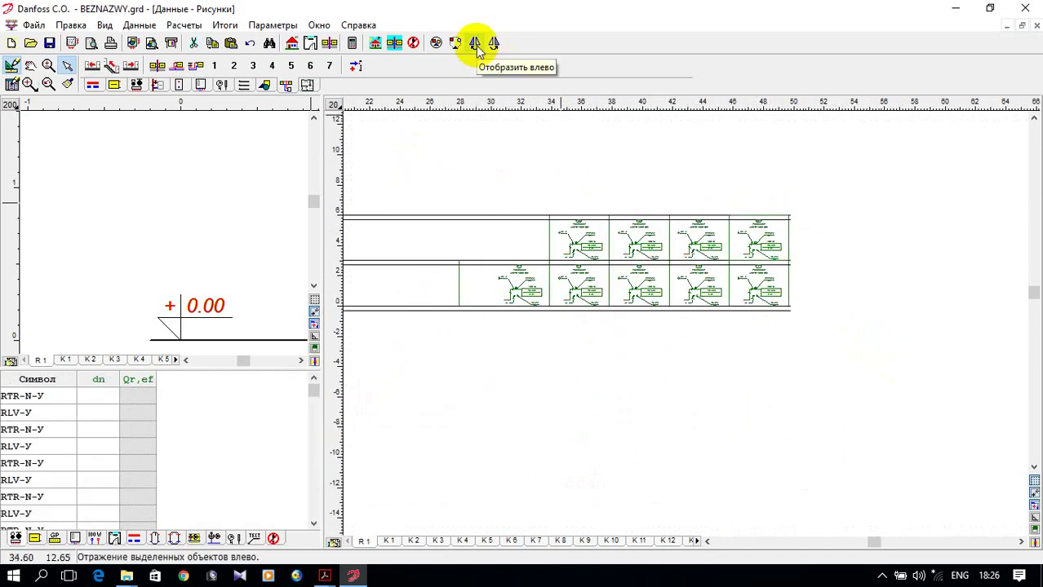
{"action": "scroll", "coordinate": [740, 283], "scroll_direction": "up", "scroll_amount": 3}
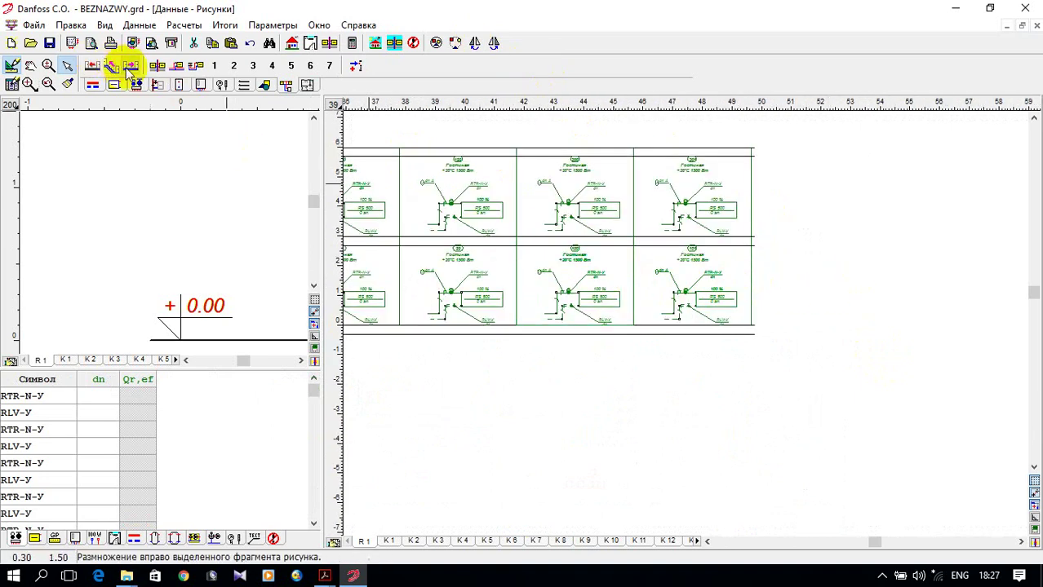
{"action": "scroll", "coordinate": [689, 287], "scroll_direction": "up", "scroll_amount": 5}
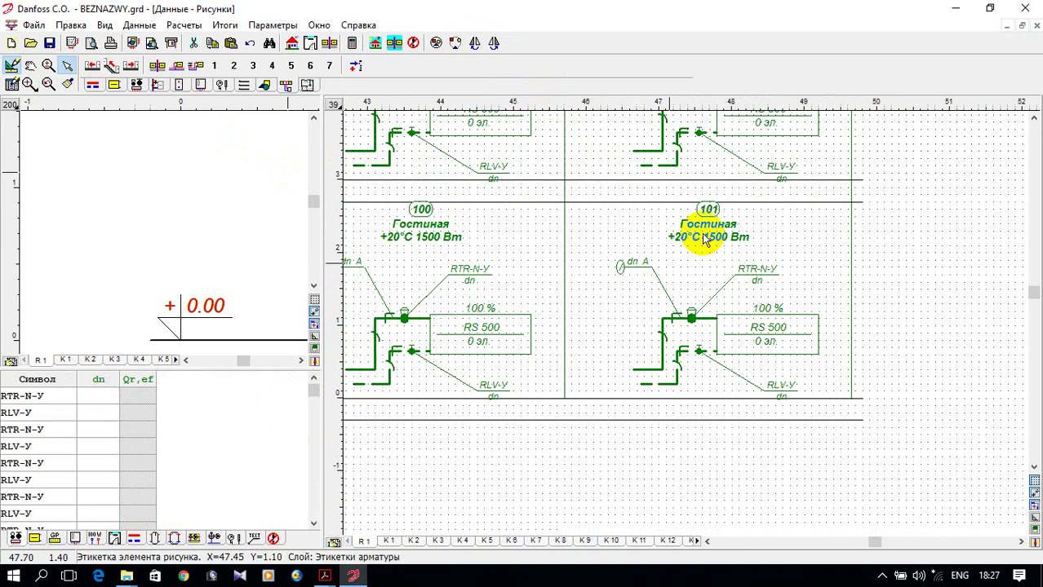
{"action": "scroll", "coordinate": [804, 258], "scroll_direction": "down", "scroll_amount": 3}
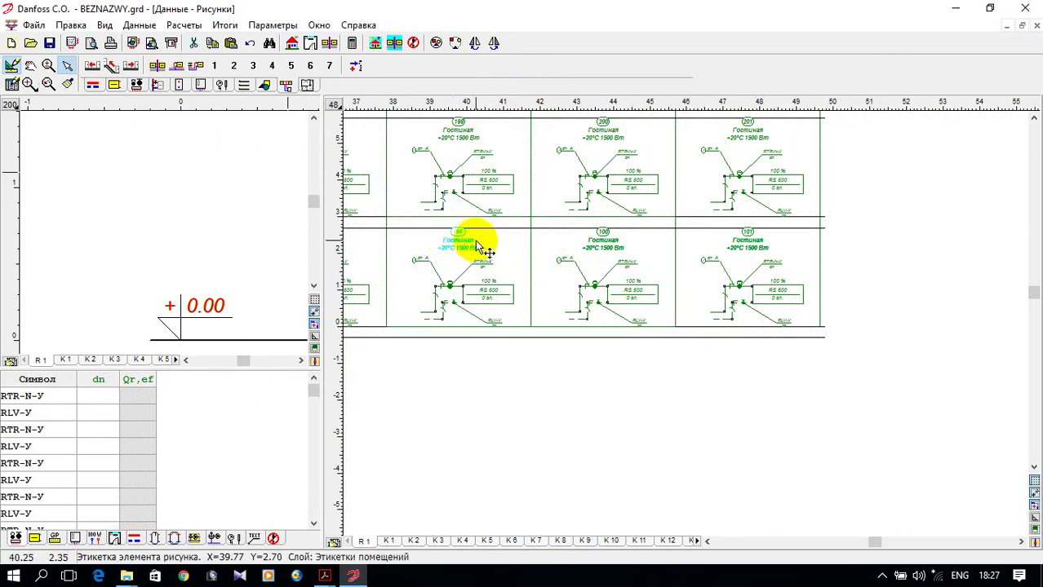
{"action": "scroll", "coordinate": [942, 219], "scroll_direction": "up", "scroll_amount": 3}
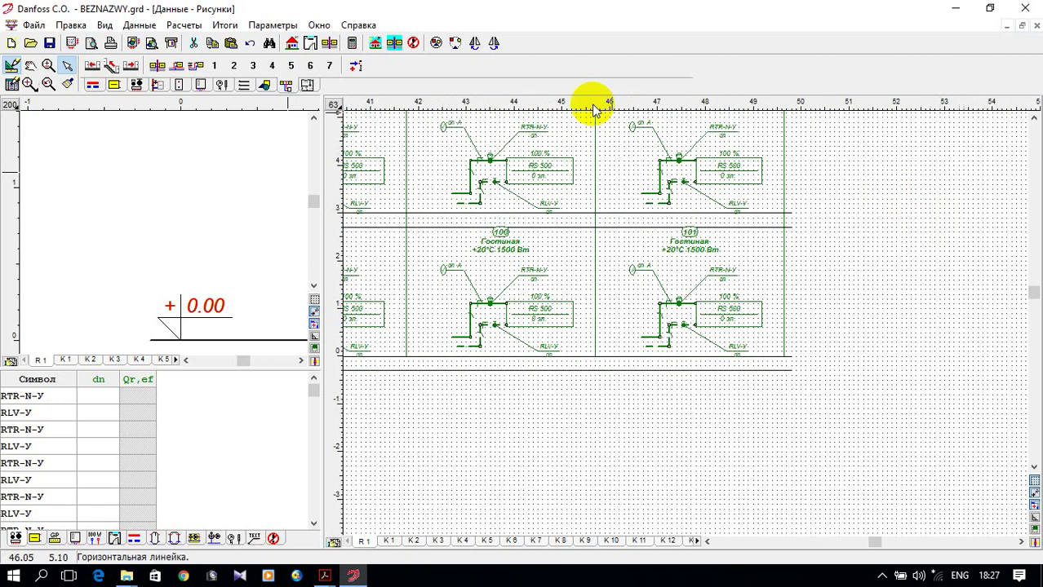
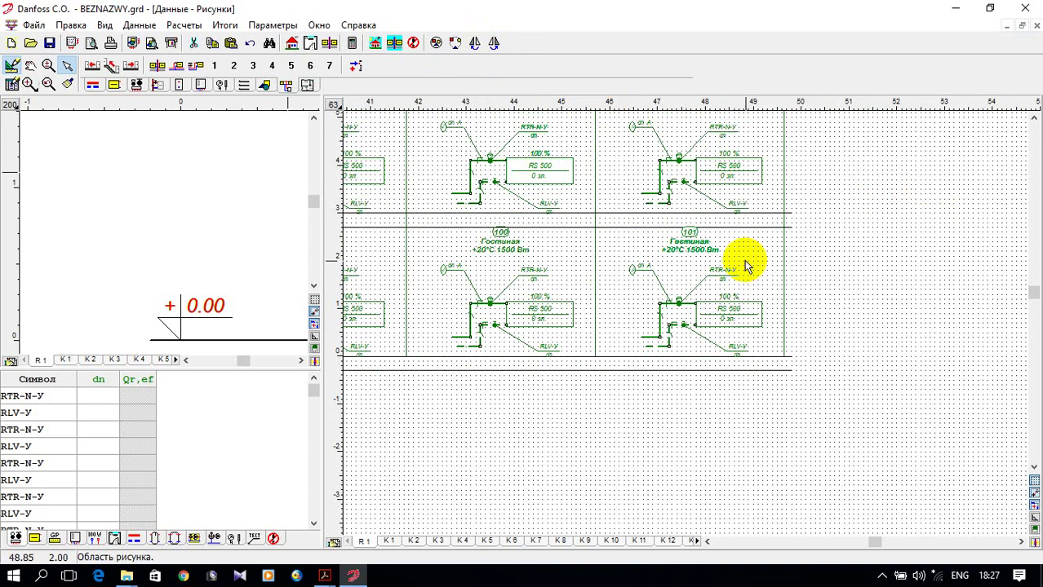
{"action": "scroll", "coordinate": [919, 315], "scroll_direction": "down", "scroll_amount": 5}
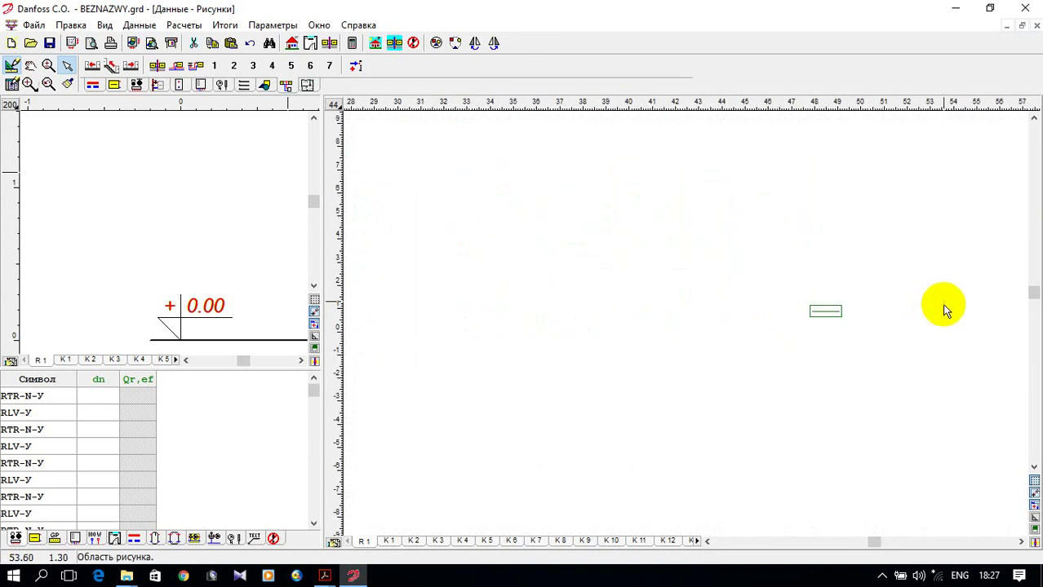
{"action": "scroll", "coordinate": [628, 314], "scroll_direction": "up", "scroll_amount": 2}
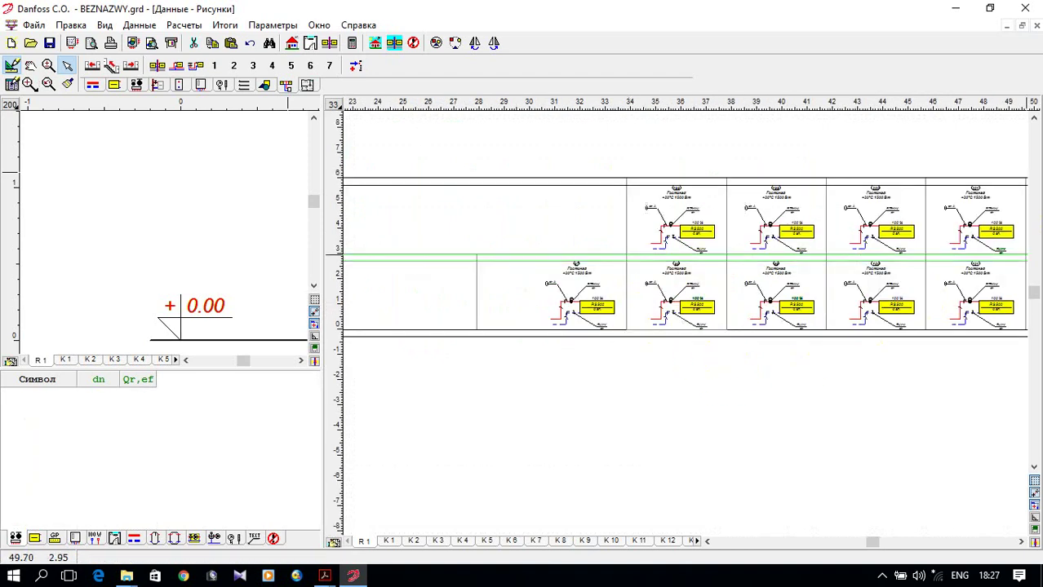
Extend room 201's supply and return branch pipes about 3.95 m to meet room 200's pipe corners.
{"action": "scroll", "coordinate": [919, 221], "scroll_direction": "up", "scroll_amount": 4}
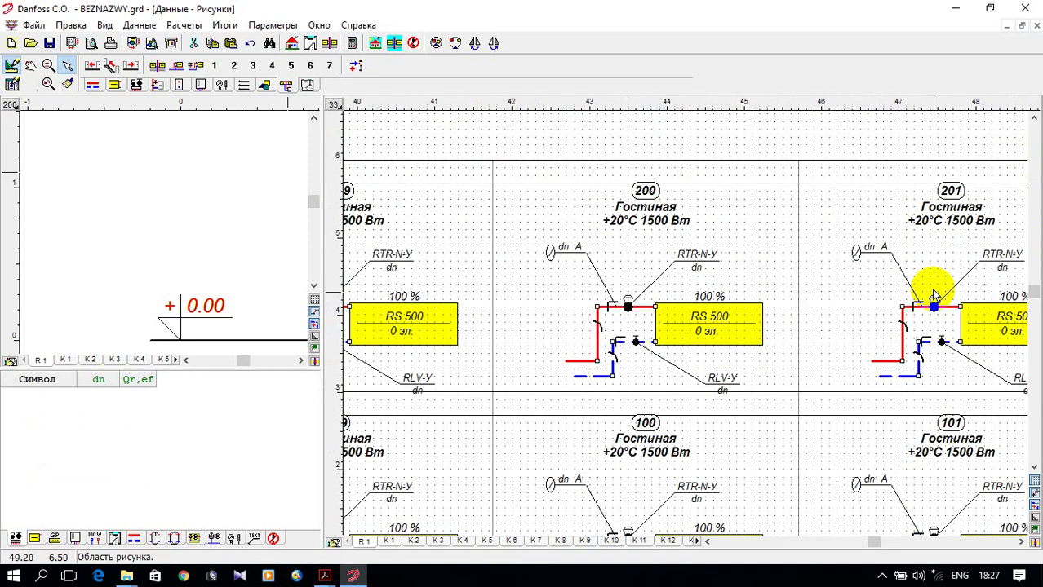
{"action": "left_click", "coordinate": [859, 357]}
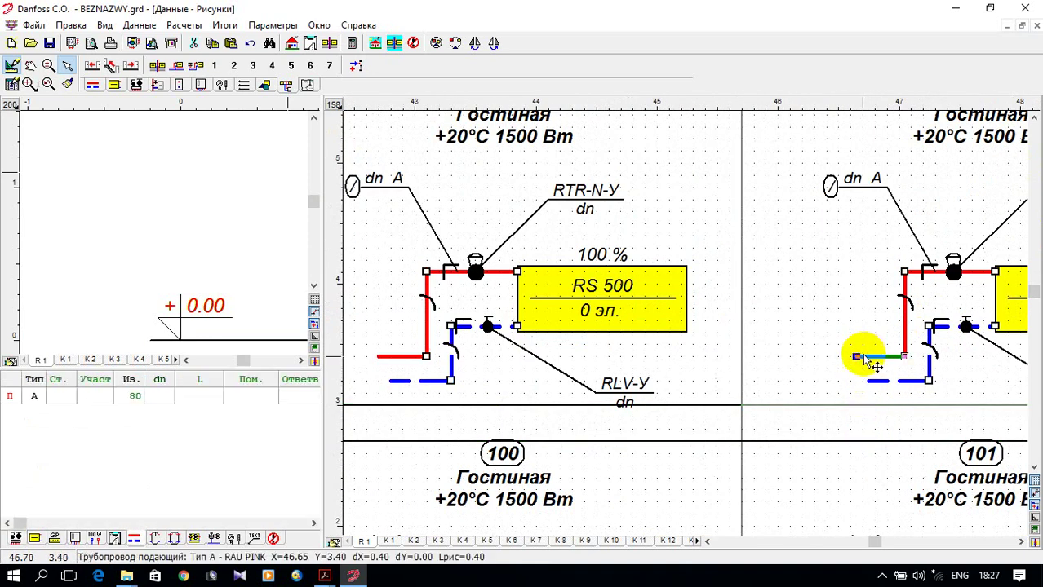
{"action": "left_click_drag", "start_coordinate": [856, 357], "coordinate": [422, 354]}
{"action": "scroll", "coordinate": [426, 363], "scroll_direction": "up", "scroll_amount": 1}
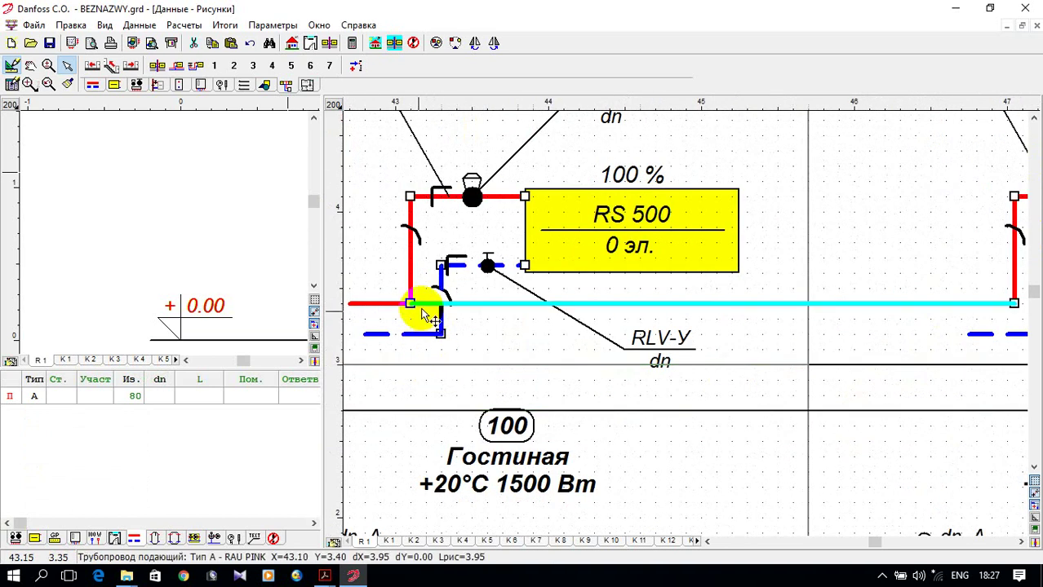
{"action": "scroll", "coordinate": [422, 316], "scroll_direction": "down", "scroll_amount": 2}
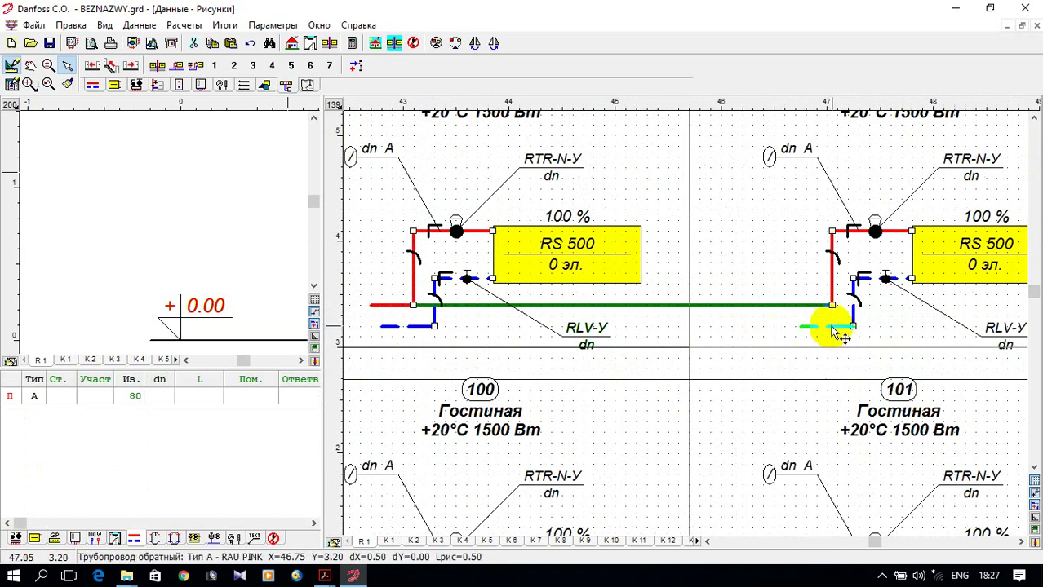
{"action": "left_click_drag", "start_coordinate": [803, 327], "coordinate": [435, 325]}
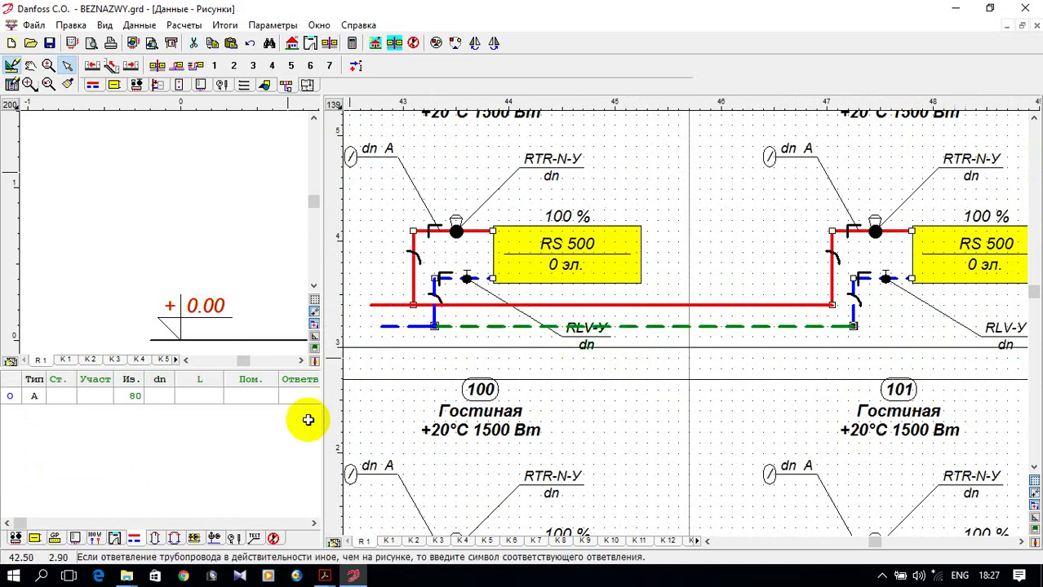
Set the length L to 5 for both the return and supply pipes connecting rooms 200 and 201.
{"action": "left_click", "coordinate": [209, 401]}
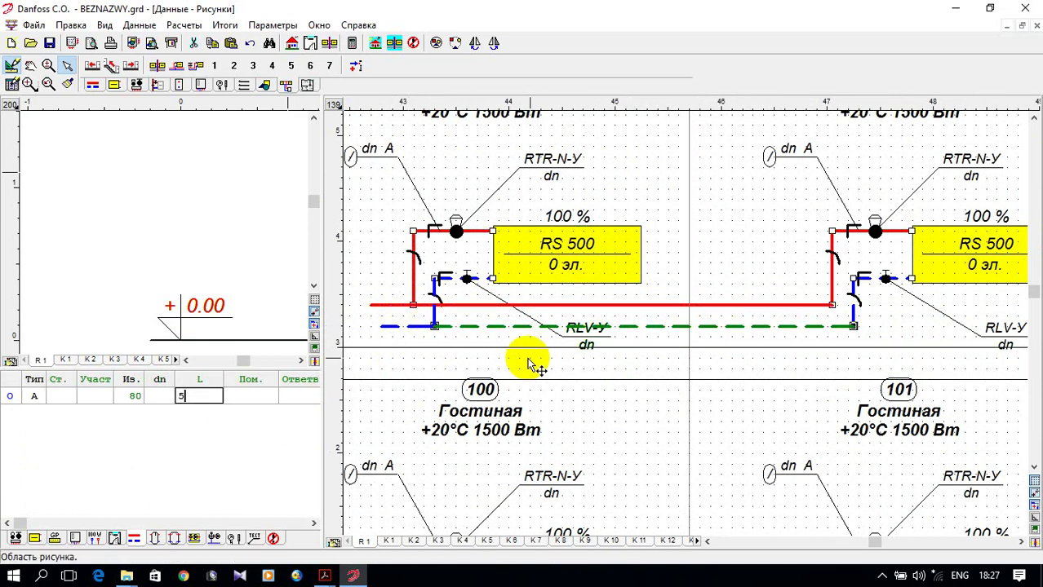
{"action": "left_click", "coordinate": [652, 304]}
{"action": "left_click", "coordinate": [211, 396]}
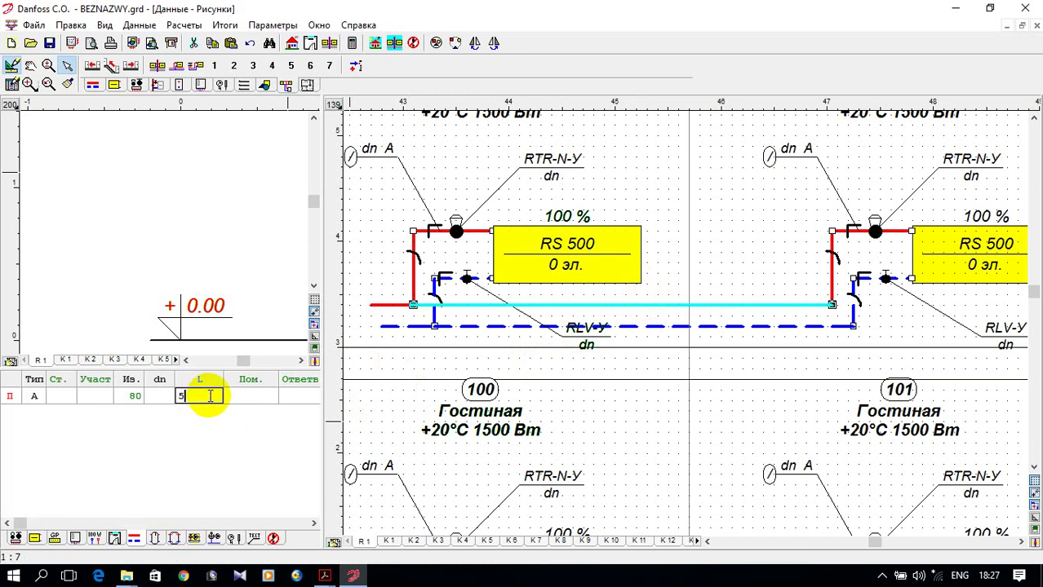
{"action": "left_click", "coordinate": [763, 252]}
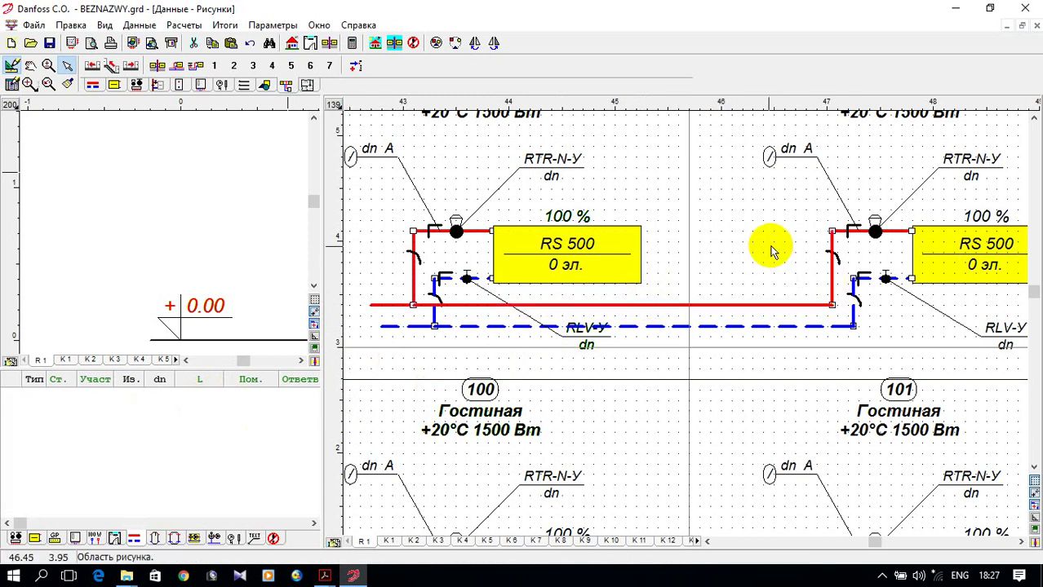
{"action": "left_click", "coordinate": [432, 172]}
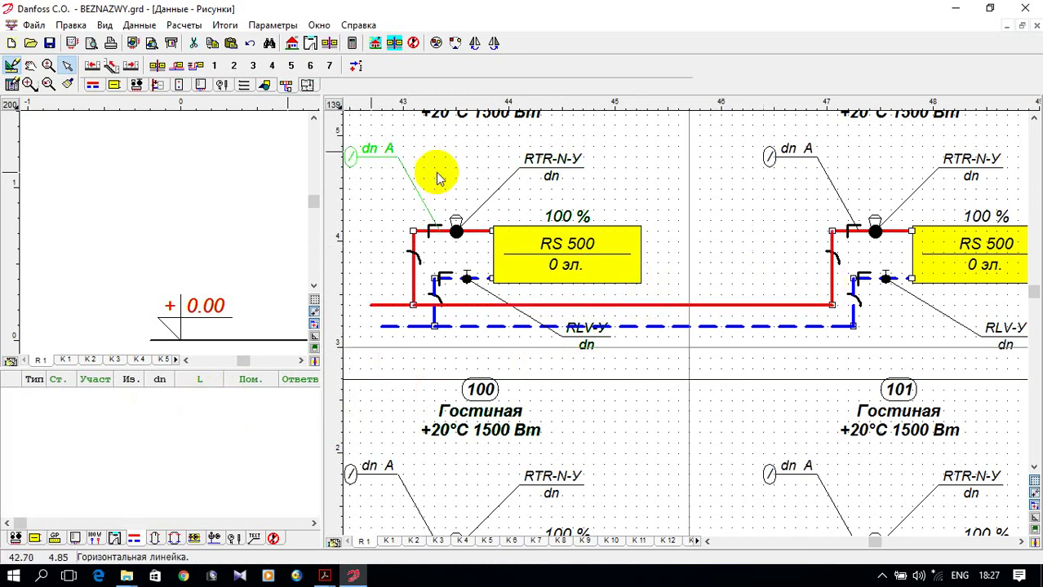
Place two right-angle elbows on the supply pipe and two on the return pipe near the boundary between rooms 200 and 201.
{"action": "left_click", "coordinate": [92, 85]}
{"action": "left_click", "coordinate": [194, 67]}
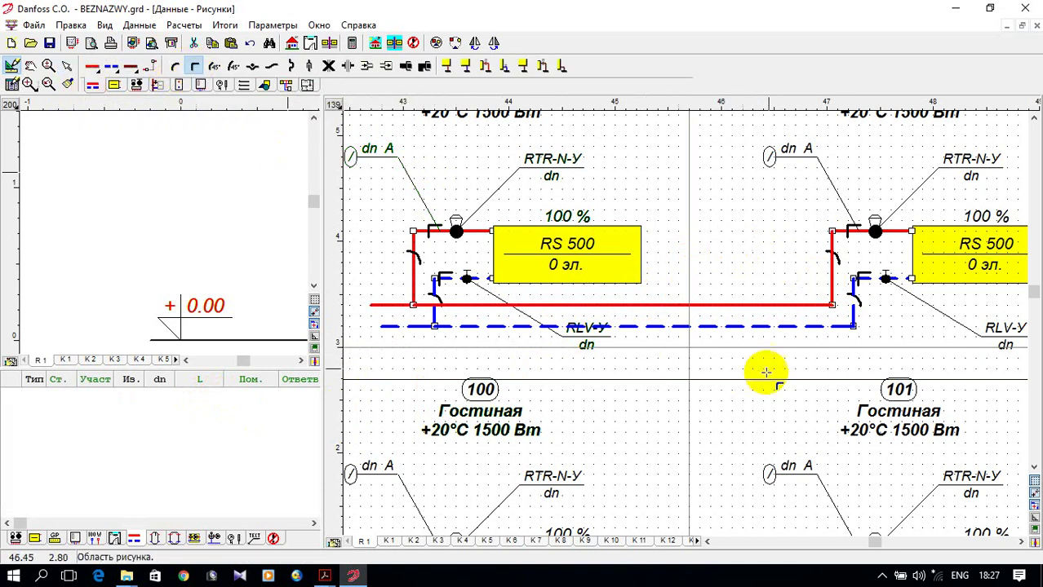
{"action": "left_click", "coordinate": [682, 305]}
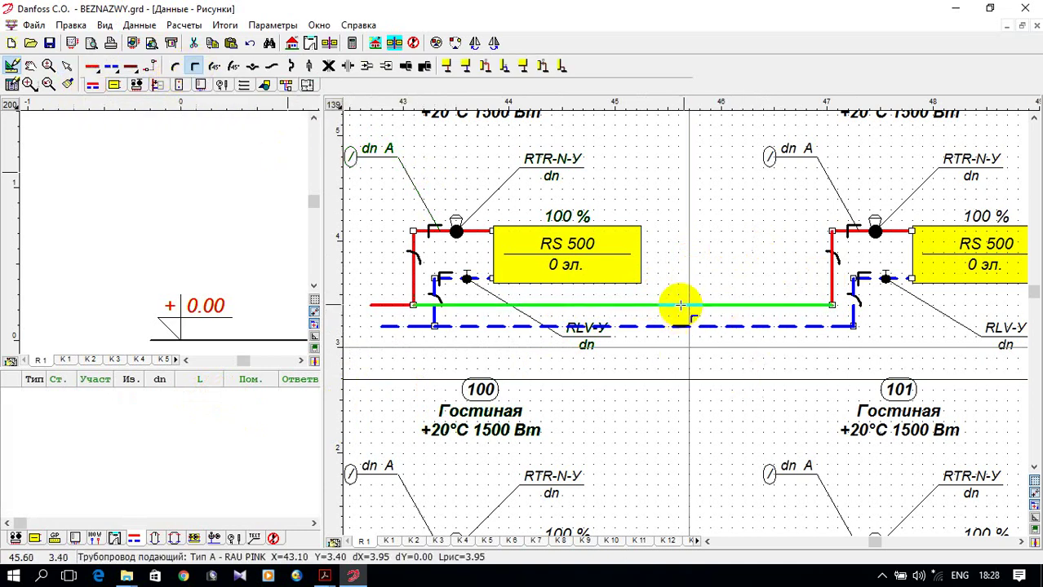
{"action": "left_click", "coordinate": [726, 305]}
{"action": "left_click", "coordinate": [687, 326]}
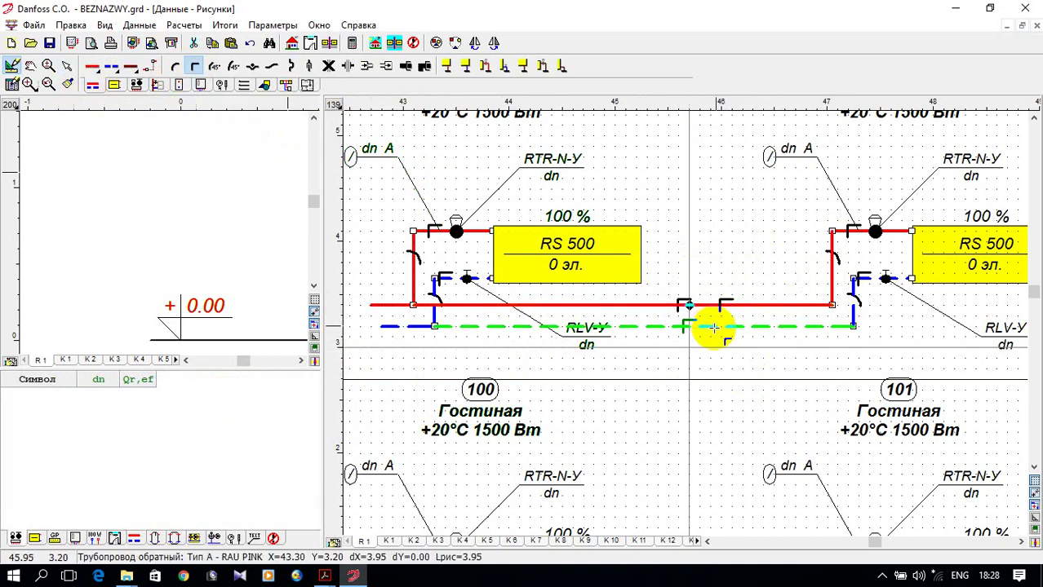
{"action": "left_click", "coordinate": [726, 327]}
{"action": "key", "text": "Escape"}
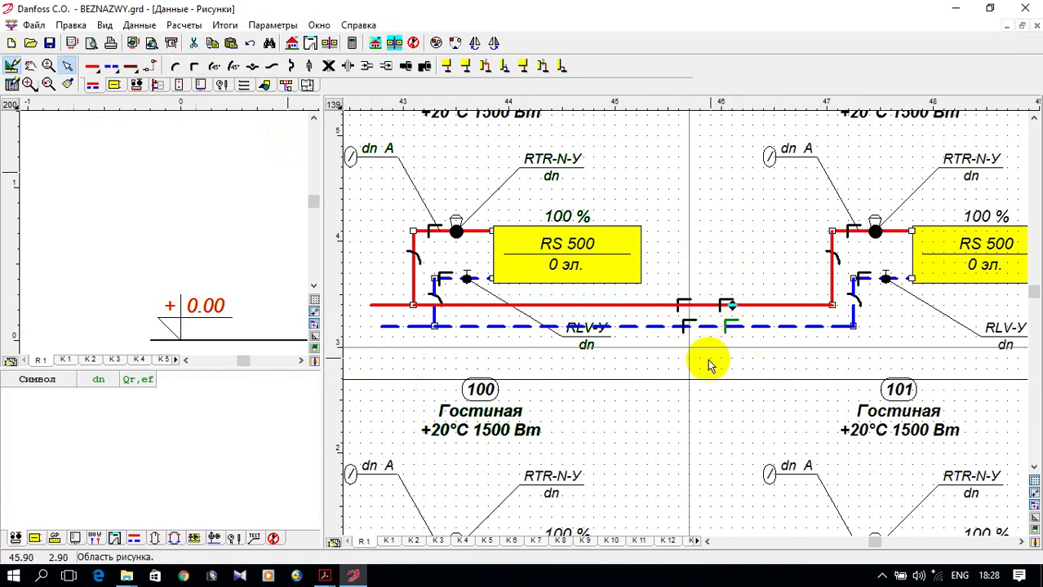
Widen room 97 by moving its left boundary about 0.6 m outward.
{"action": "scroll", "coordinate": [715, 362], "scroll_direction": "down", "scroll_amount": 2}
{"action": "scroll", "coordinate": [715, 362], "scroll_direction": "down", "scroll_amount": 4}
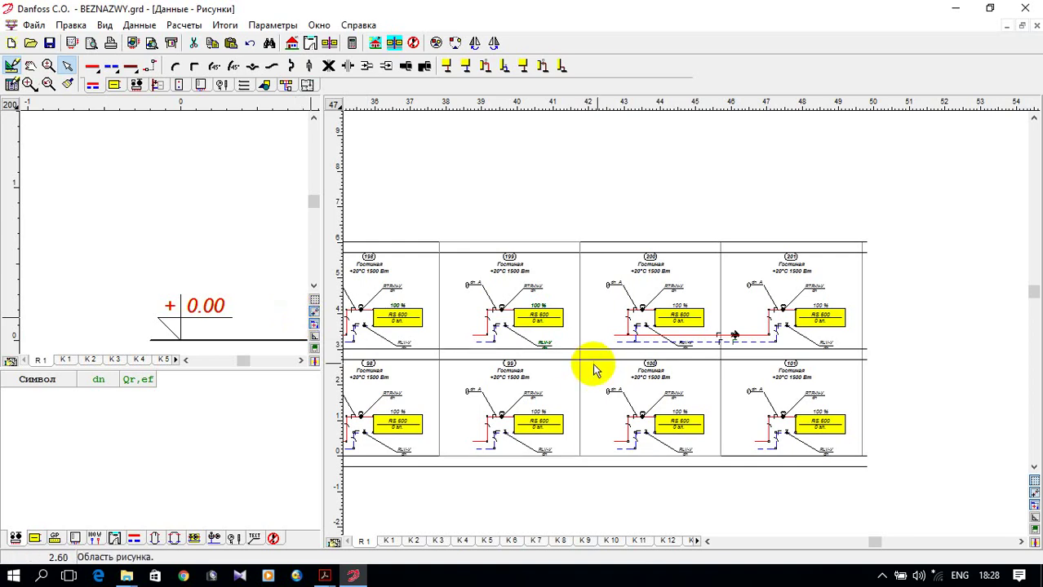
{"action": "scroll", "coordinate": [890, 364], "scroll_direction": "down", "scroll_amount": 2}
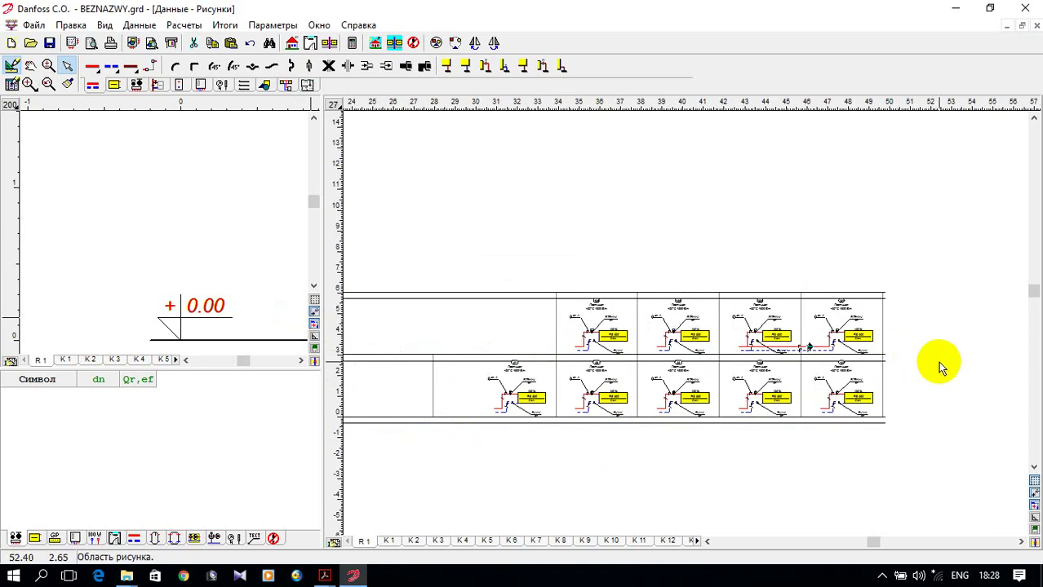
{"action": "scroll", "coordinate": [377, 404], "scroll_direction": "up", "scroll_amount": 3}
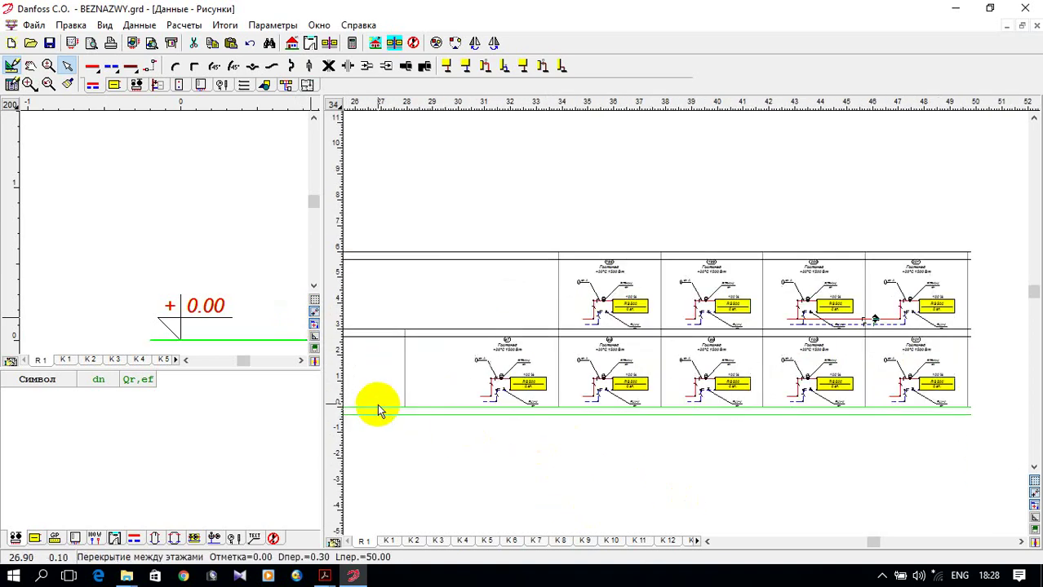
{"action": "scroll", "coordinate": [379, 376], "scroll_direction": "up", "scroll_amount": 3}
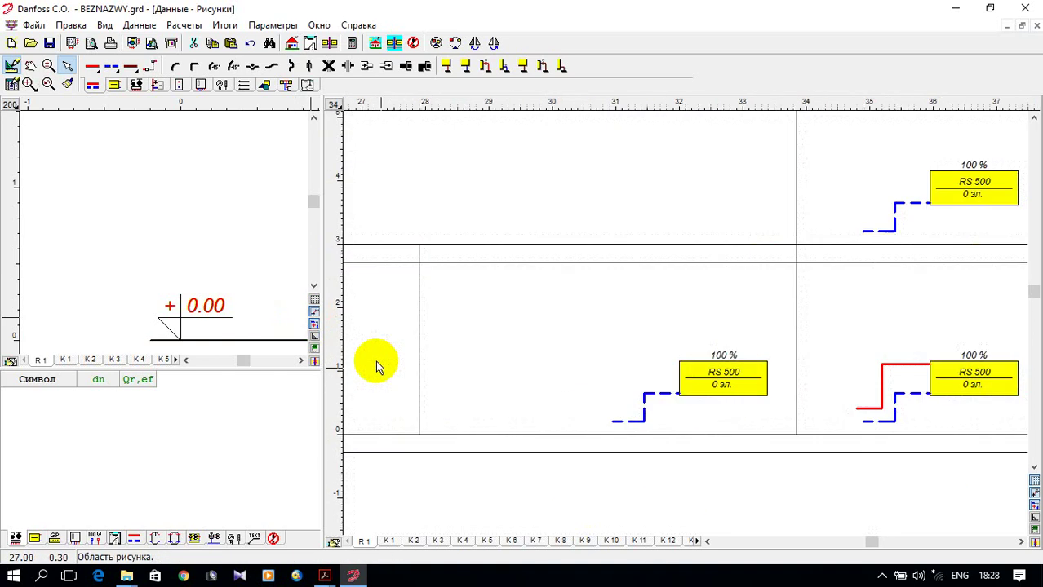
{"action": "left_click", "coordinate": [430, 350]}
{"action": "left_click_drag", "start_coordinate": [428, 333], "coordinate": [386, 335]}
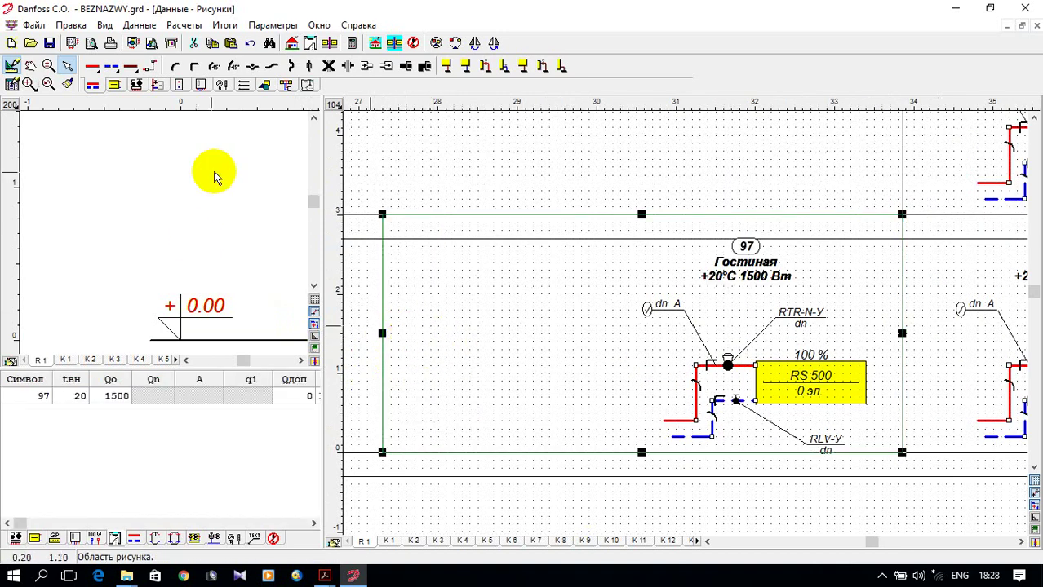
Draw a supply pipe near room 97's left boundary, rising about 1.2 m and running 0.7 m horizontally toward the radiator.
{"action": "left_click", "coordinate": [91, 67]}
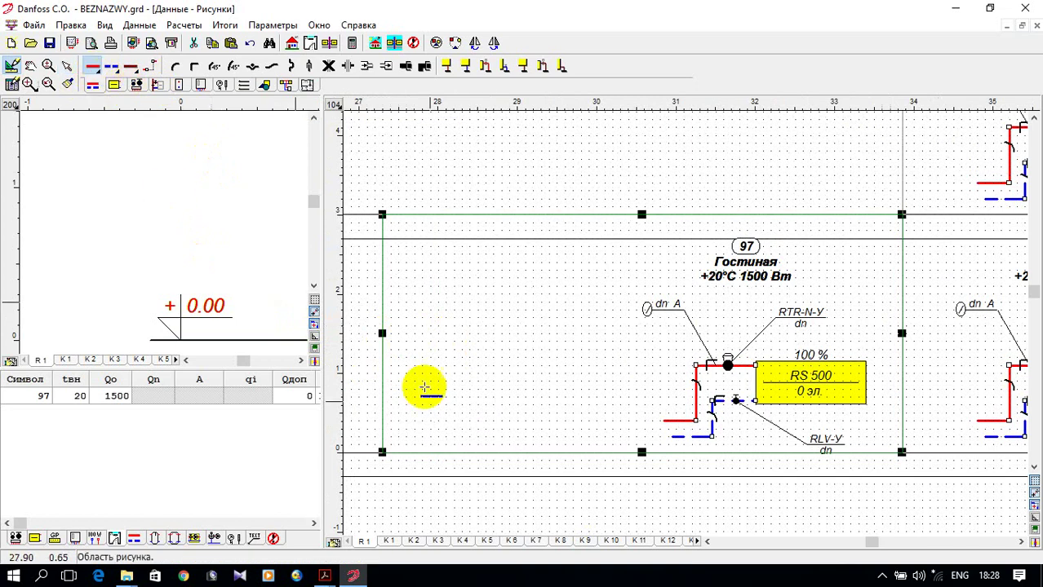
{"action": "left_click", "coordinate": [415, 430]}
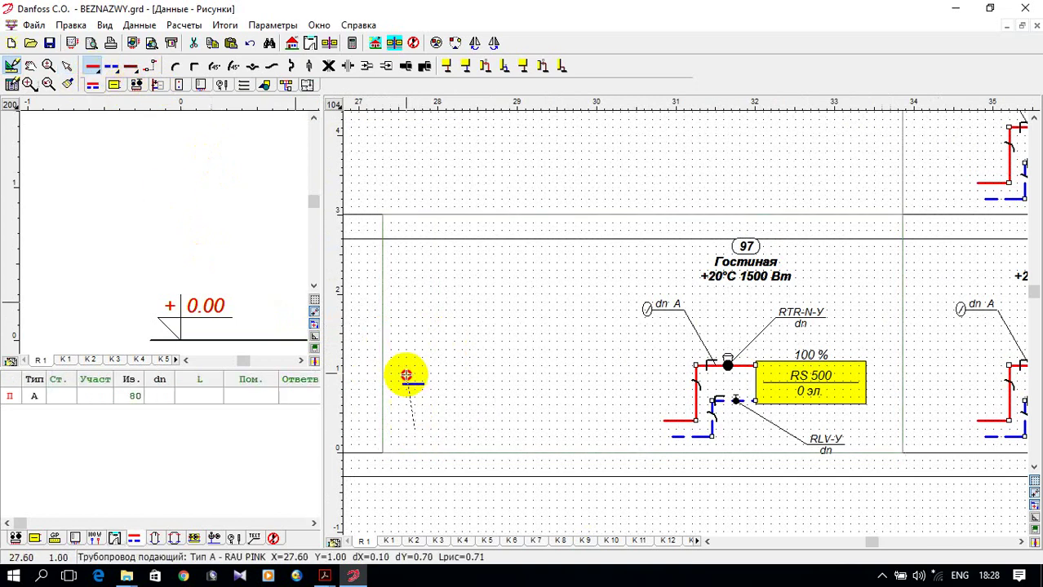
{"action": "left_click", "coordinate": [415, 335]}
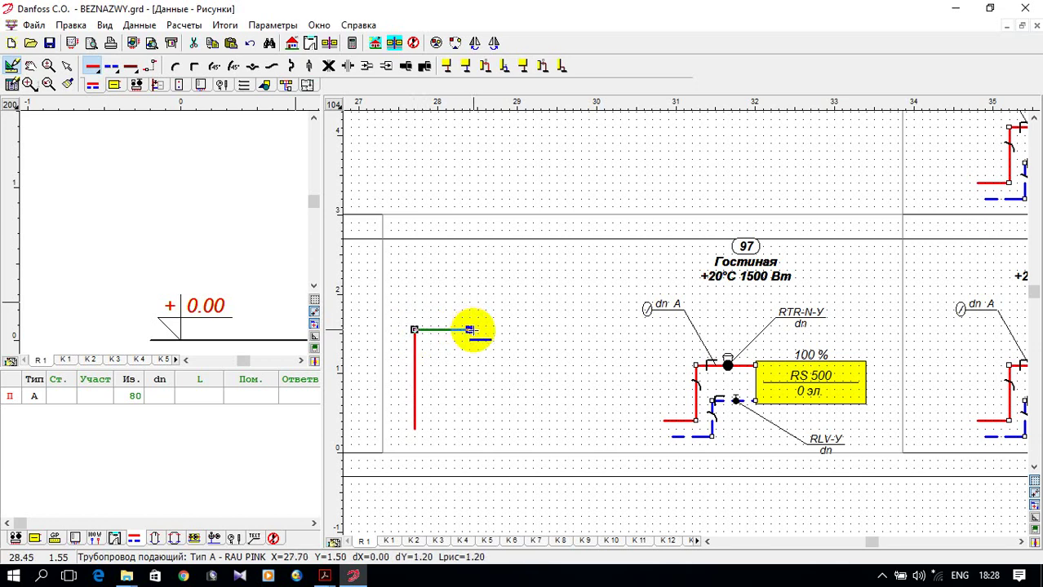
{"action": "left_click", "coordinate": [469, 330]}
{"action": "scroll", "coordinate": [441, 351], "scroll_direction": "up", "scroll_amount": 2}
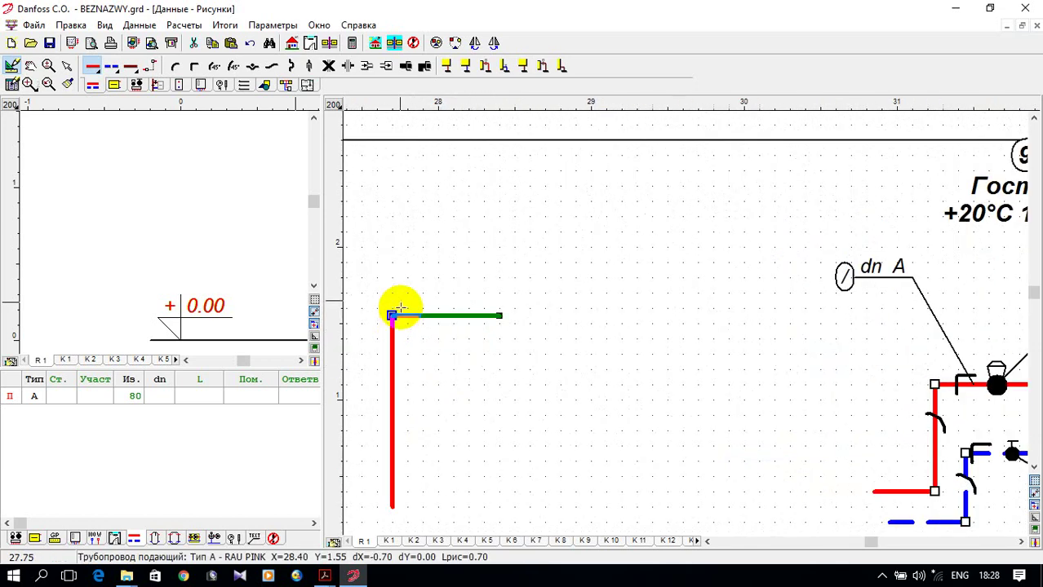
{"action": "right_click", "coordinate": [399, 312]}
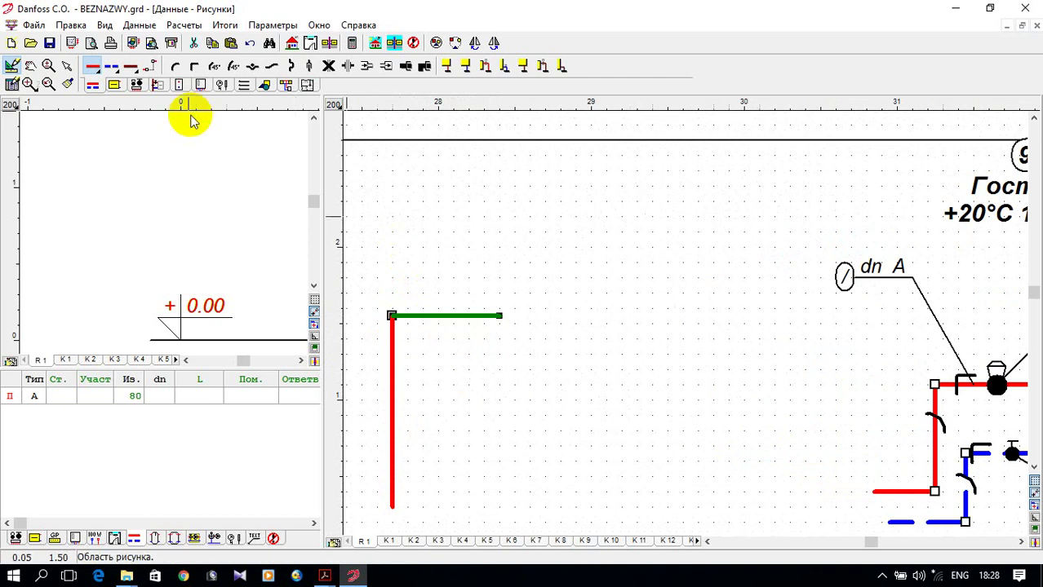
Draw a return pipe beside the new supply pipe in room 97, rising about 0.7 m and running 0.7 m horizontally toward the radiator.
{"action": "left_click", "coordinate": [114, 70]}
{"action": "left_click", "coordinate": [128, 83]}
{"action": "scroll", "coordinate": [453, 441], "scroll_direction": "down", "scroll_amount": 1}
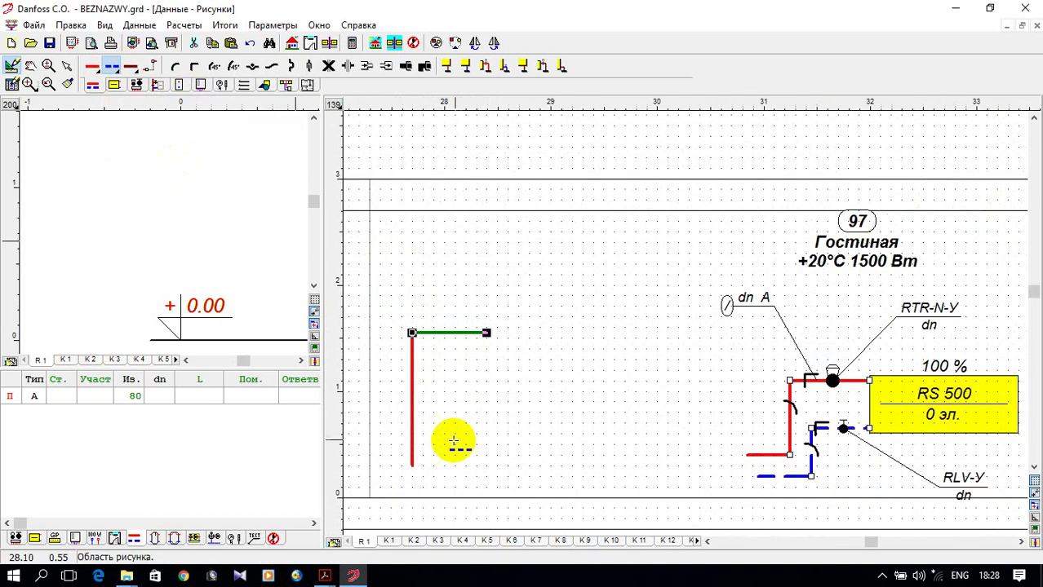
{"action": "scroll", "coordinate": [453, 441], "scroll_direction": "up", "scroll_amount": 1}
{"action": "left_click", "coordinate": [425, 418]}
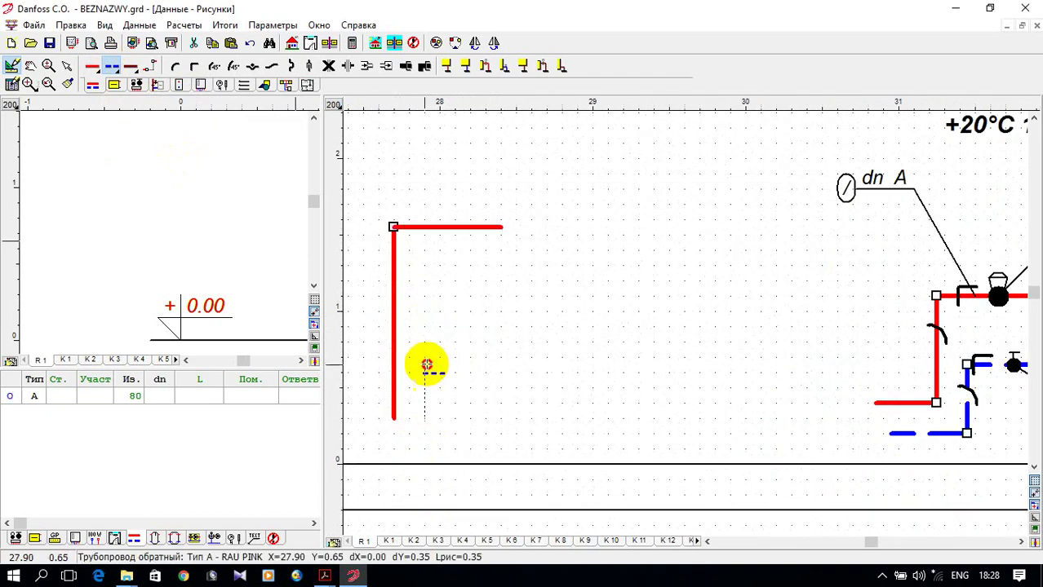
{"action": "left_click", "coordinate": [424, 311]}
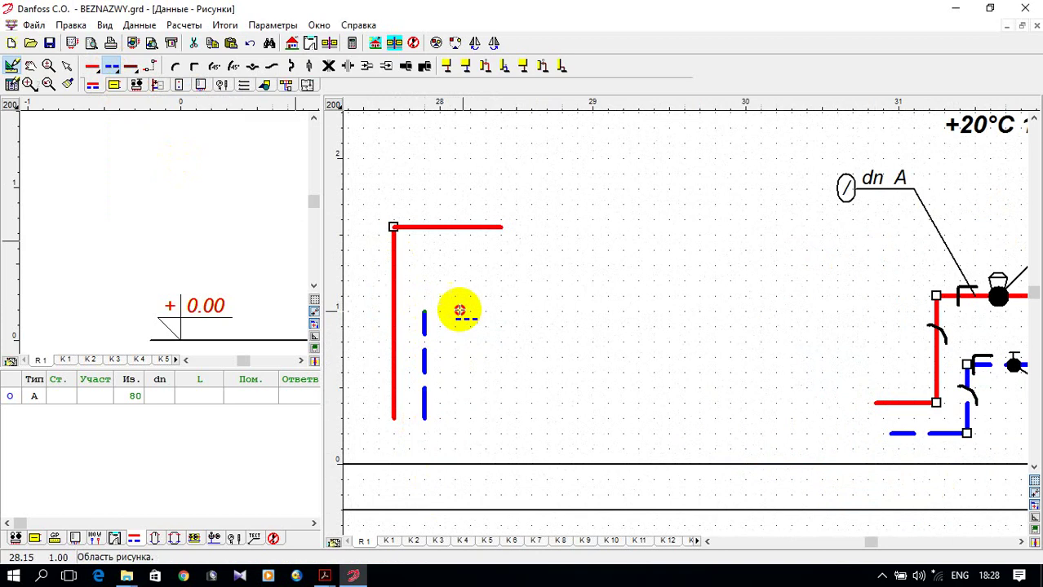
{"action": "double_click", "coordinate": [533, 311]}
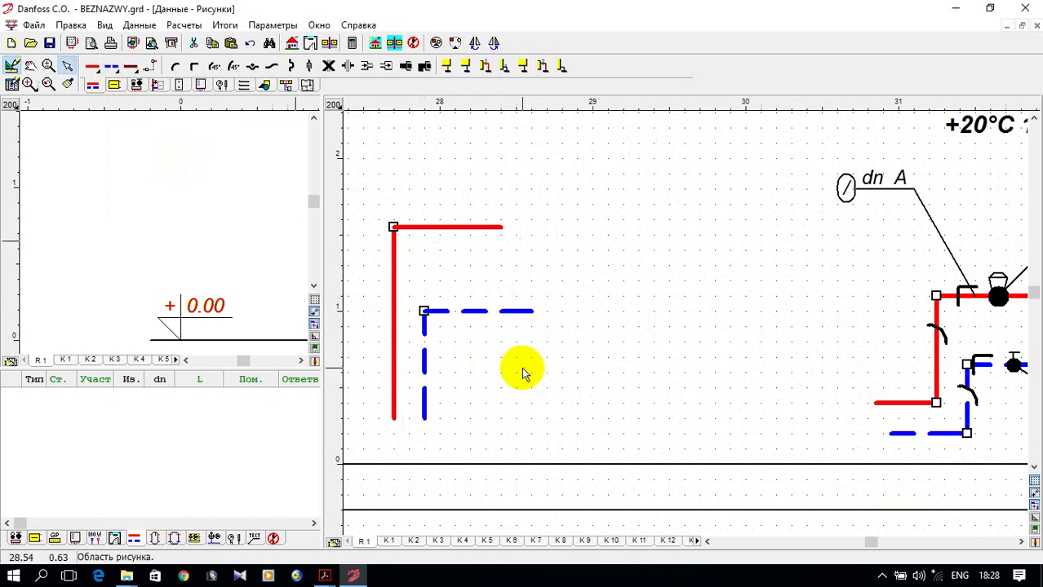
Add the РАСПРЕД-ВЕН apartment manifold with valves from the catalogue to the available manifold types.
{"action": "left_click", "coordinate": [135, 84]}
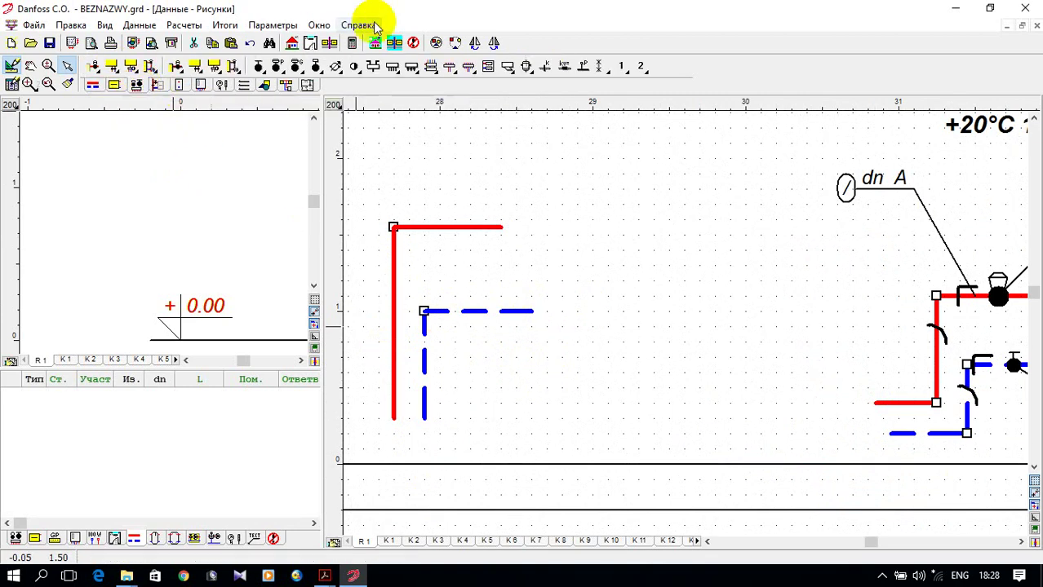
{"action": "left_click", "coordinate": [413, 68]}
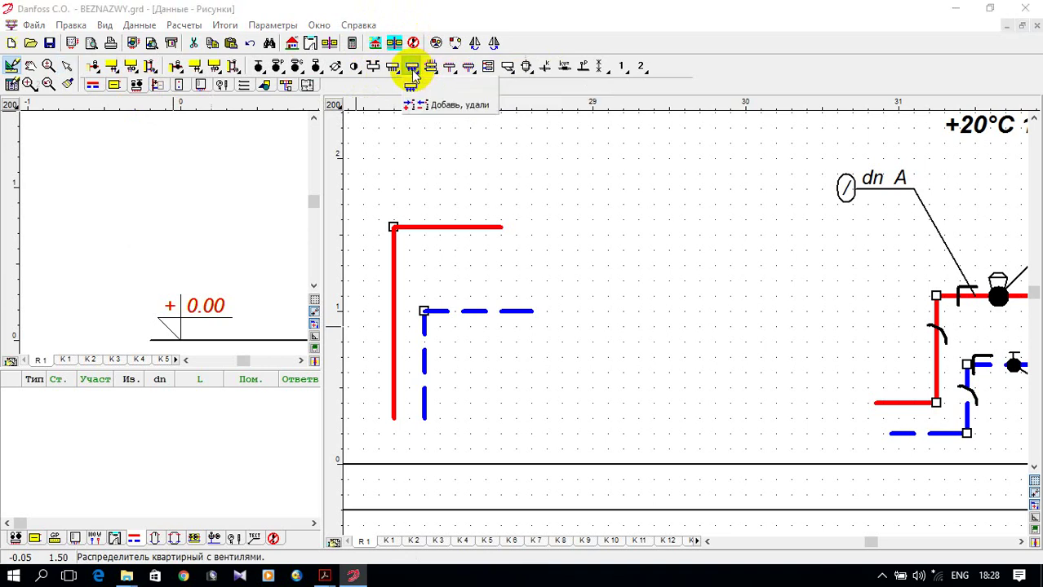
{"action": "left_click", "coordinate": [423, 104]}
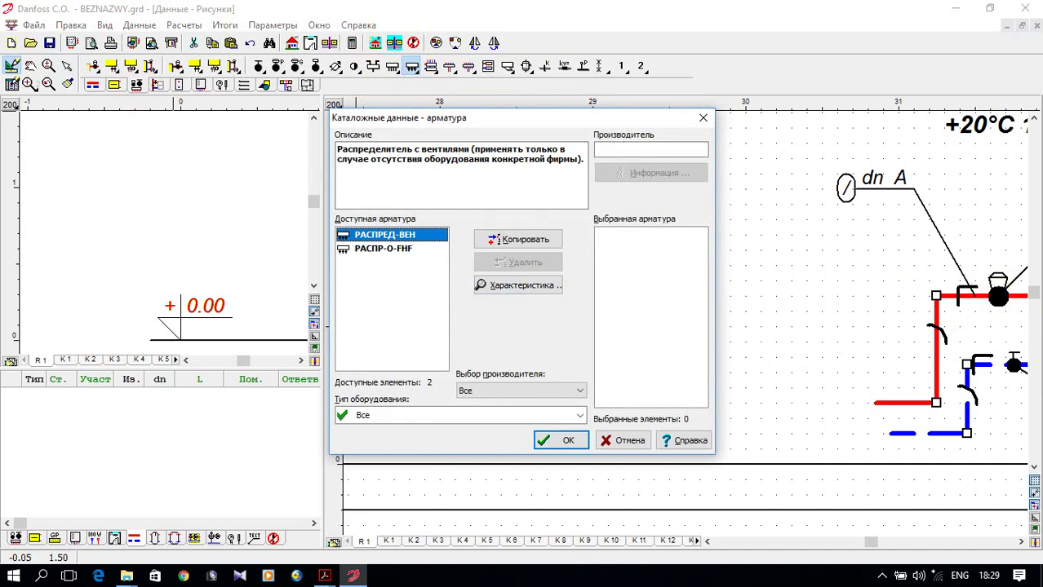
{"action": "left_click", "coordinate": [518, 239]}
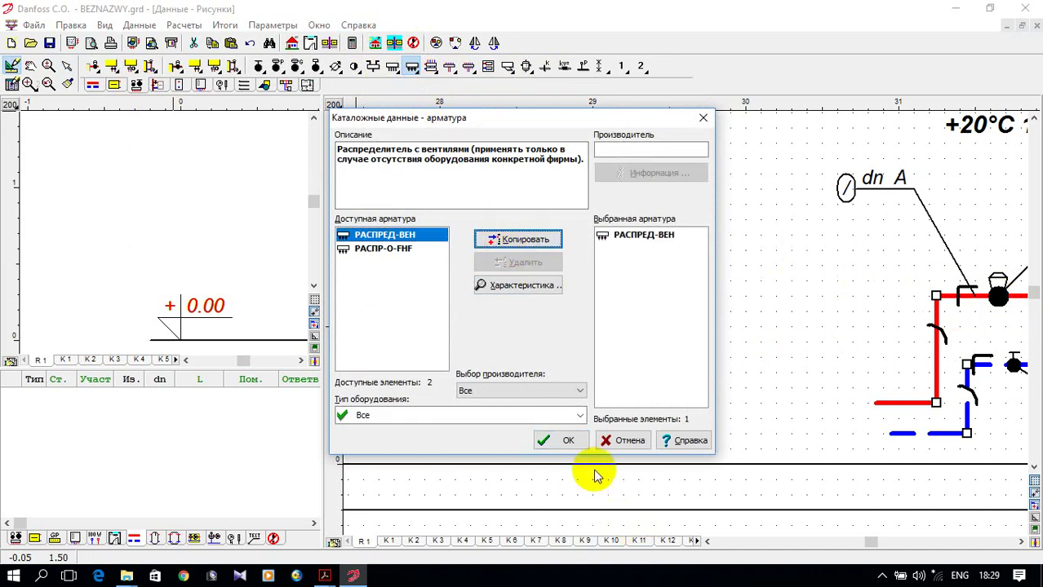
{"action": "left_click", "coordinate": [559, 441]}
Place one РАСПРЕД-ВЕН manifold at the free end of the horizontal supply pipe and another at the end of the return pipe.
{"action": "left_click", "coordinate": [412, 67]}
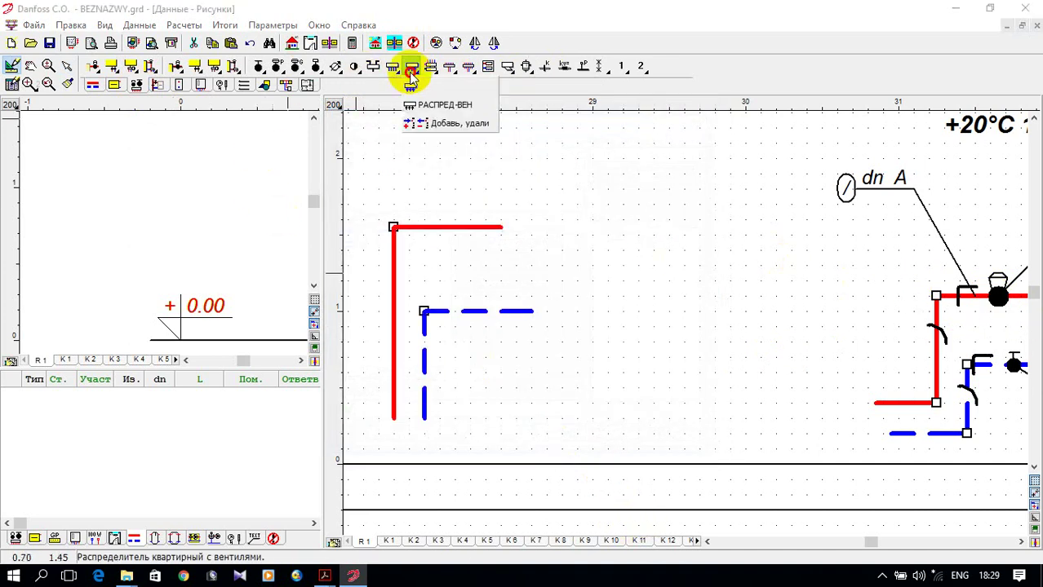
{"action": "left_click", "coordinate": [416, 104]}
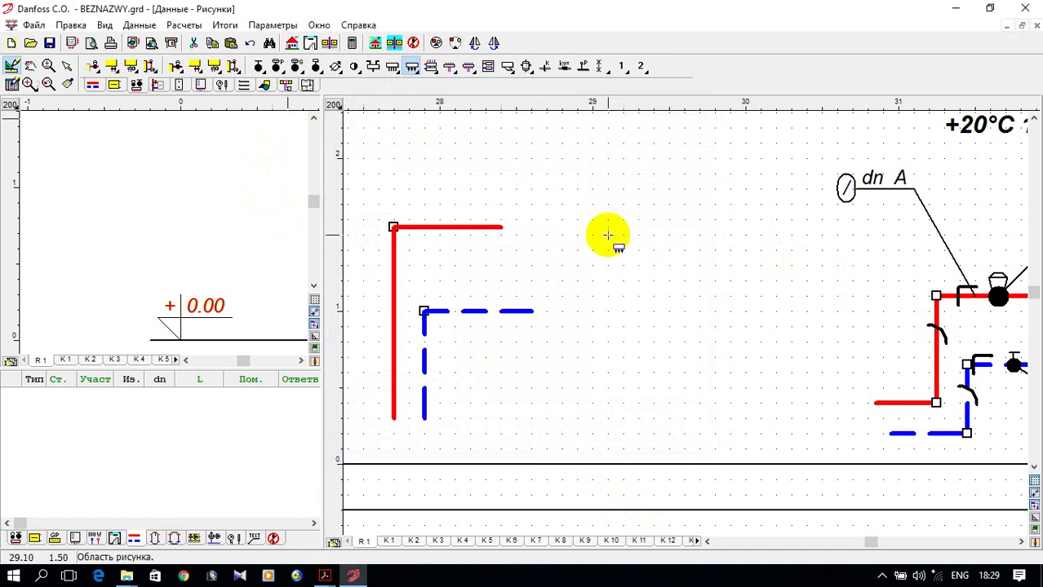
{"action": "left_click", "coordinate": [502, 227]}
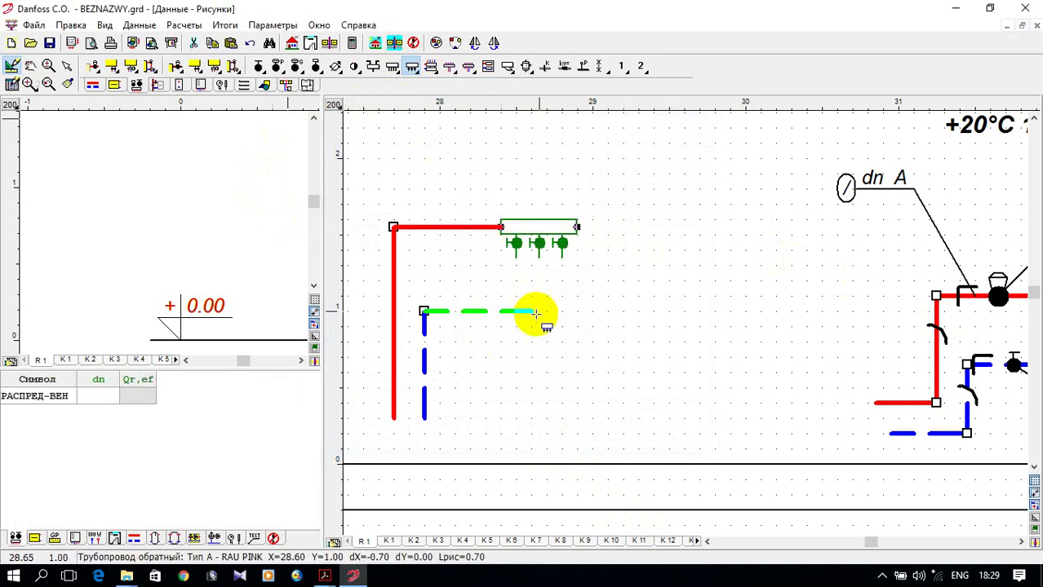
{"action": "left_click", "coordinate": [531, 310]}
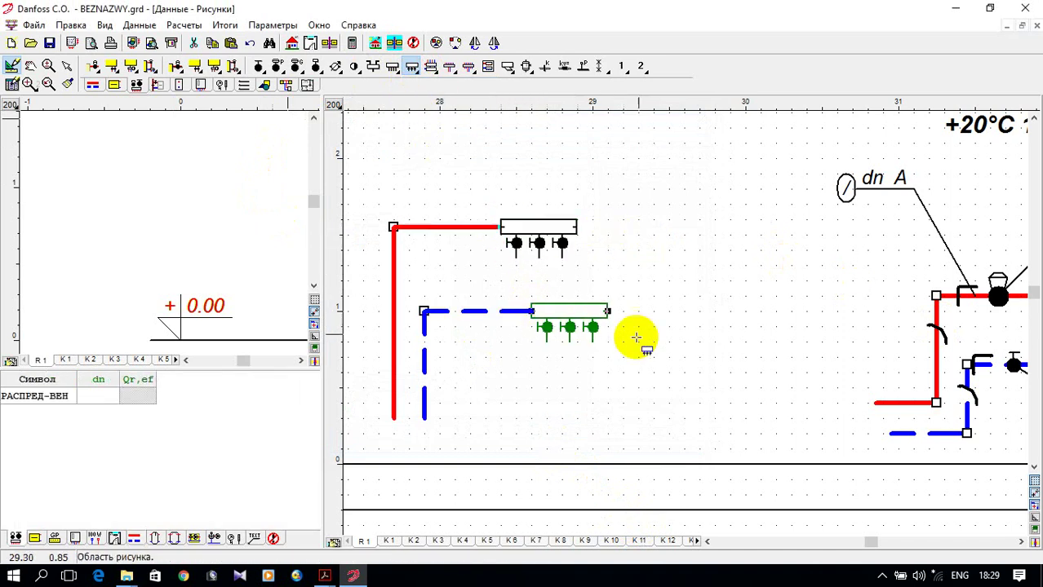
Connect the ends of the return and supply pipes in room 97 to the inlets of their manifolds.
{"action": "right_click", "coordinate": [552, 324]}
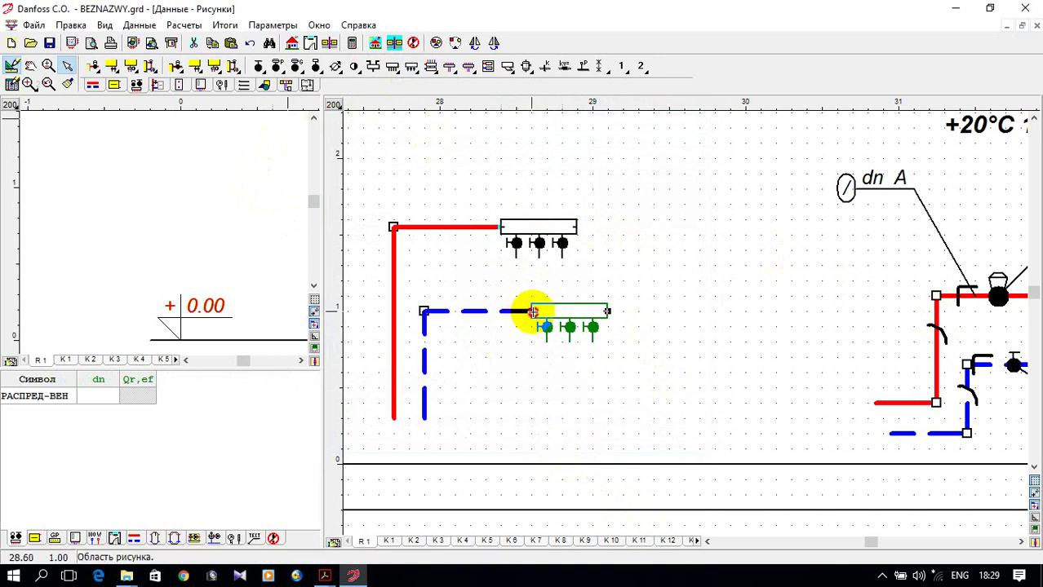
{"action": "scroll", "coordinate": [555, 336], "scroll_direction": "down", "scroll_amount": 1}
{"action": "scroll", "coordinate": [566, 334], "scroll_direction": "up", "scroll_amount": 1}
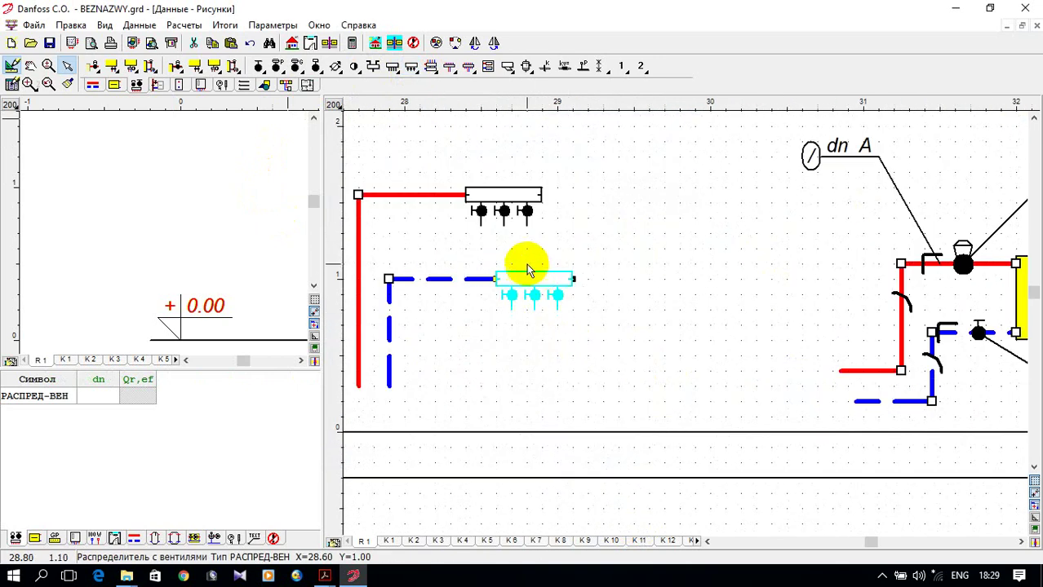
{"action": "left_click", "coordinate": [455, 195]}
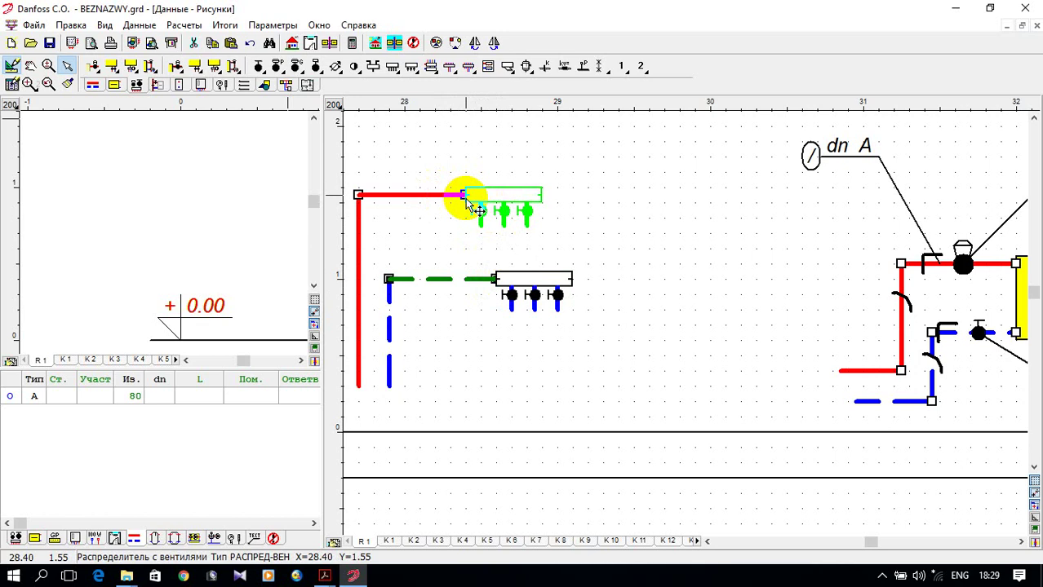
{"action": "left_click", "coordinate": [601, 264]}
Lengthen the return and supply manifolds in room 97 so that each has five valved outlets.
{"action": "scroll", "coordinate": [466, 310], "scroll_direction": "down", "scroll_amount": 3}
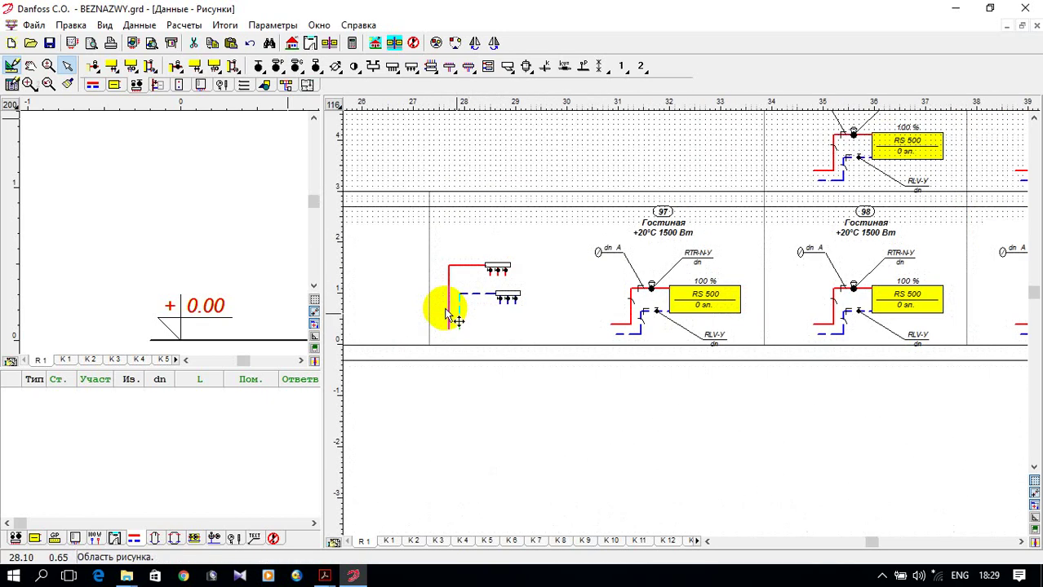
{"action": "scroll", "coordinate": [449, 310], "scroll_direction": "down", "scroll_amount": 3}
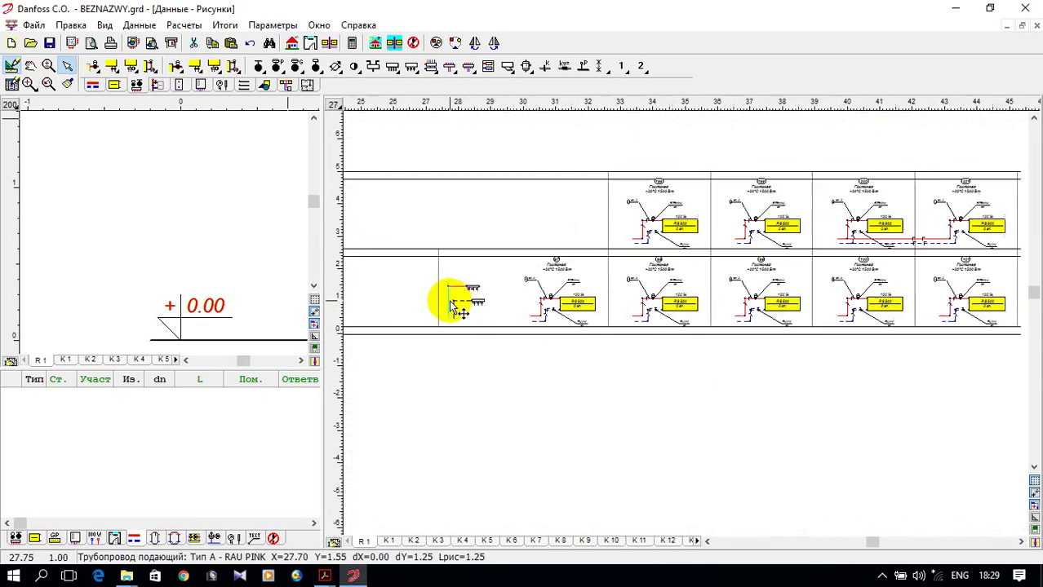
{"action": "scroll", "coordinate": [452, 306], "scroll_direction": "up", "scroll_amount": 5}
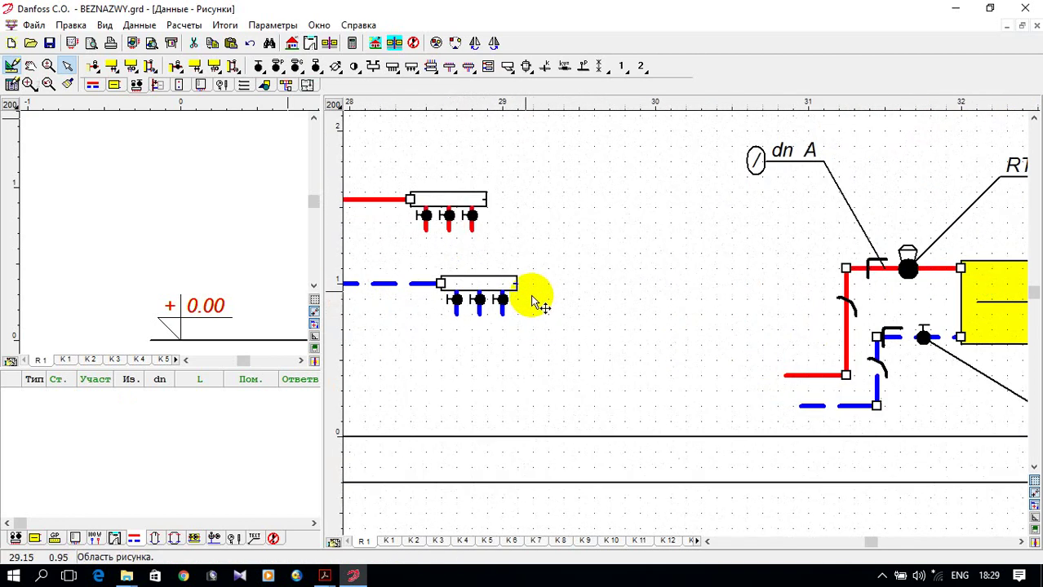
{"action": "left_click", "coordinate": [519, 283]}
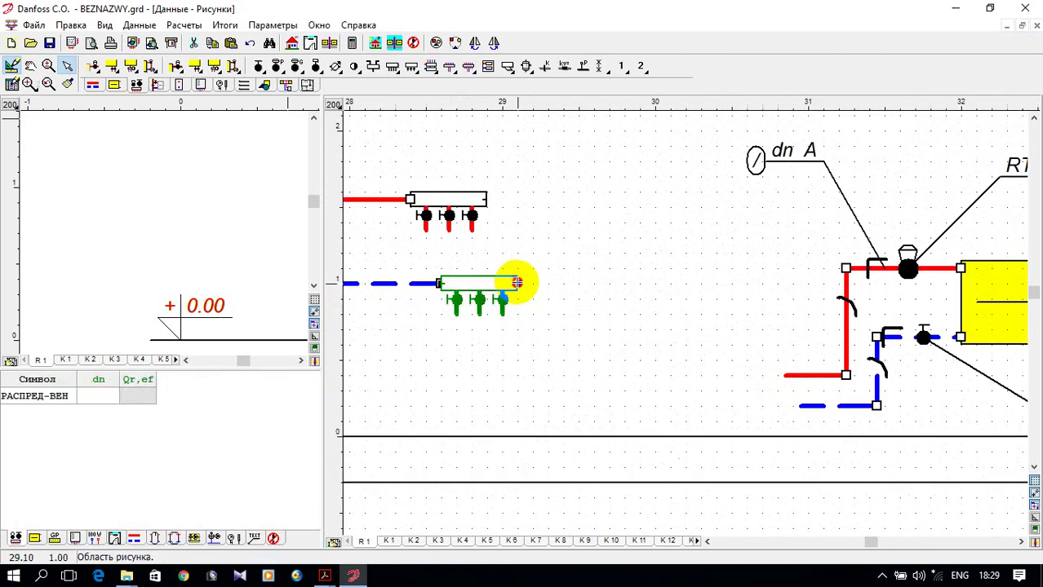
{"action": "left_click_drag", "start_coordinate": [517, 282], "coordinate": [564, 286]}
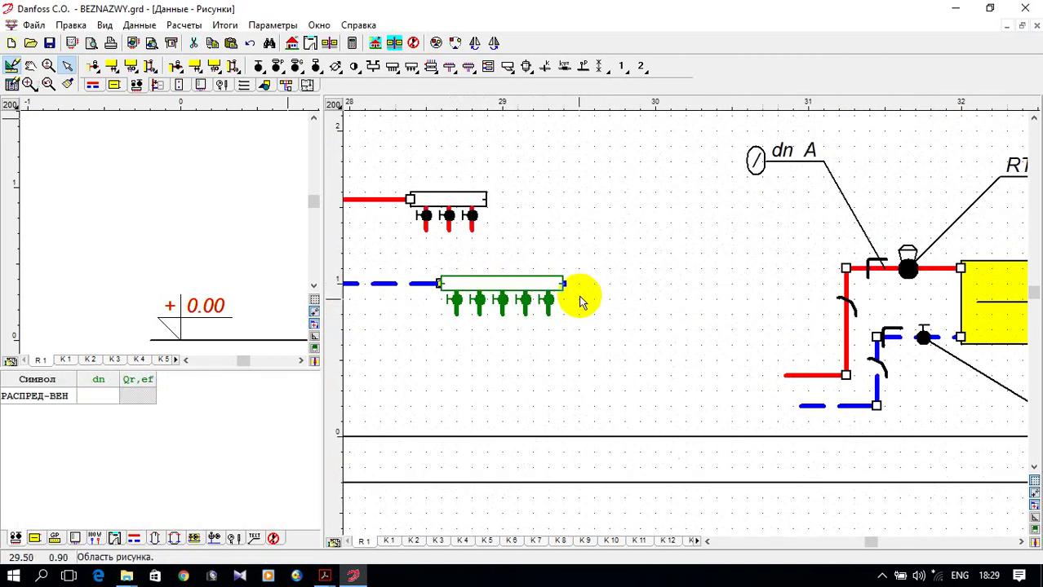
{"action": "left_click", "coordinate": [479, 201]}
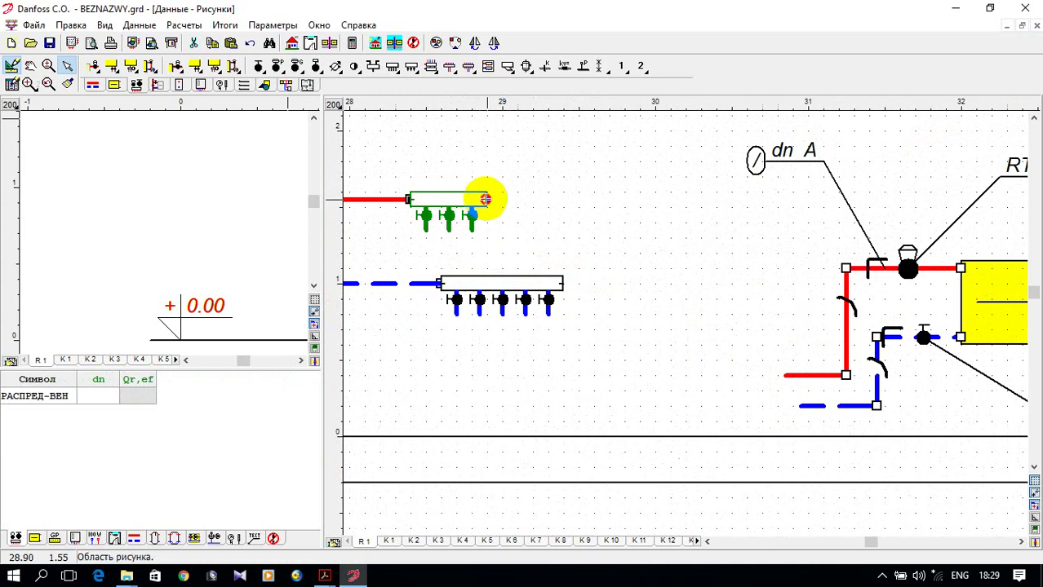
{"action": "left_click_drag", "start_coordinate": [485, 199], "coordinate": [540, 202]}
{"action": "left_click", "coordinate": [575, 224]}
{"action": "scroll", "coordinate": [624, 257], "scroll_direction": "down", "scroll_amount": 2}
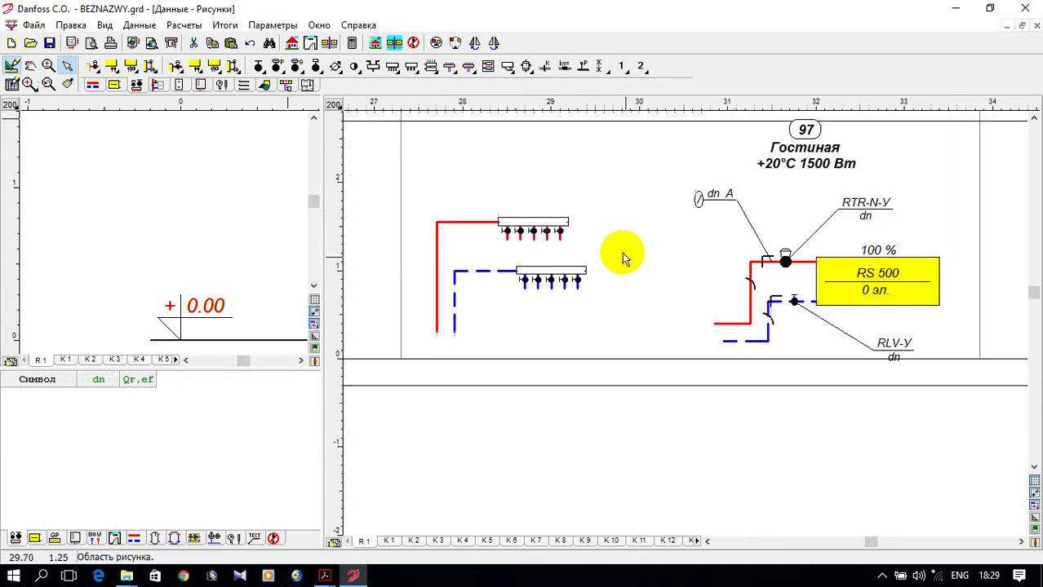
{"action": "scroll", "coordinate": [621, 255], "scroll_direction": "down", "scroll_amount": 1}
{"action": "scroll", "coordinate": [587, 228], "scroll_direction": "up", "scroll_amount": 2}
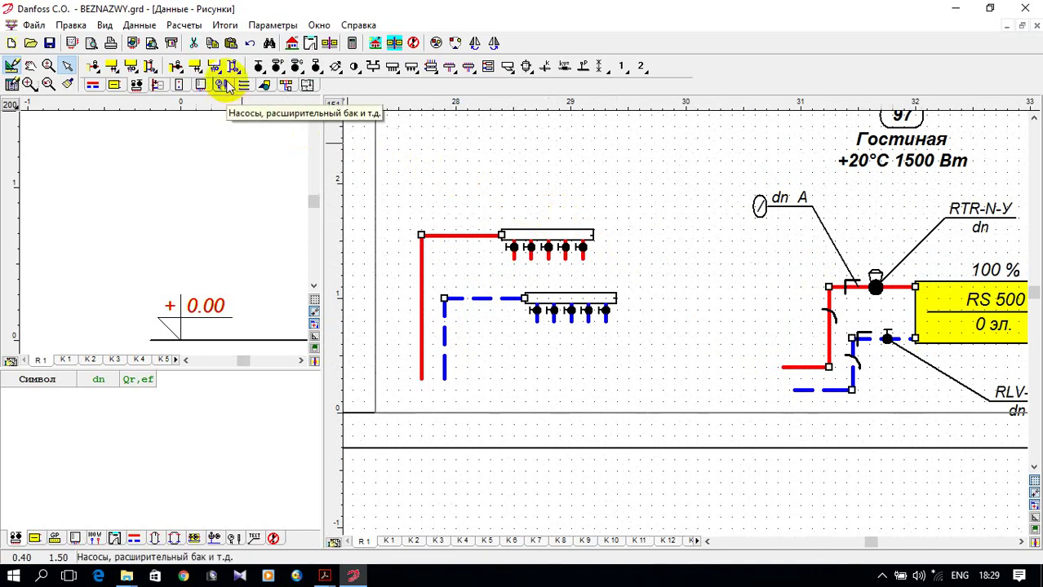
{"action": "left_click", "coordinate": [263, 86]}
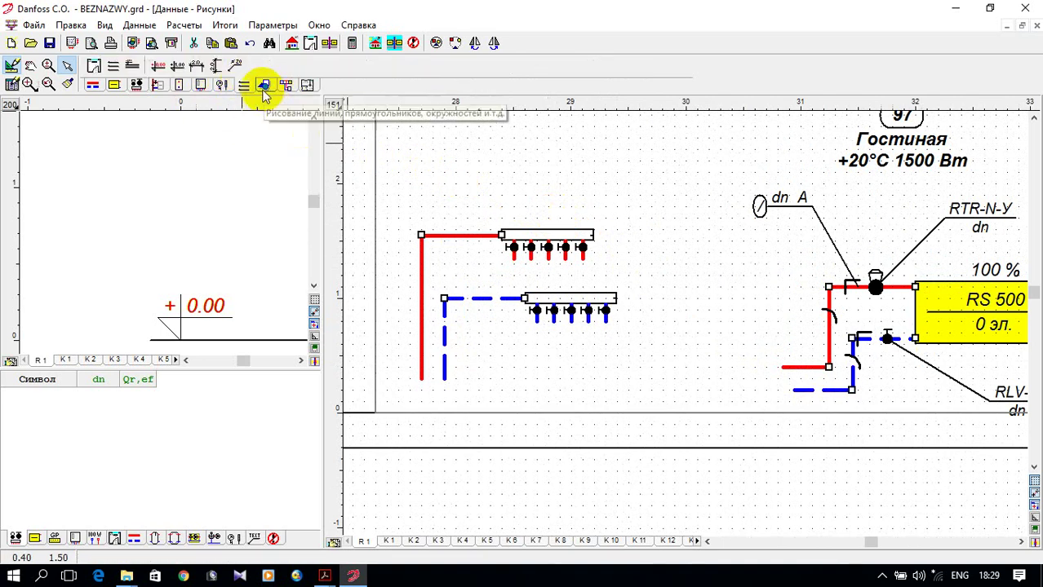
{"action": "left_click", "coordinate": [236, 69]}
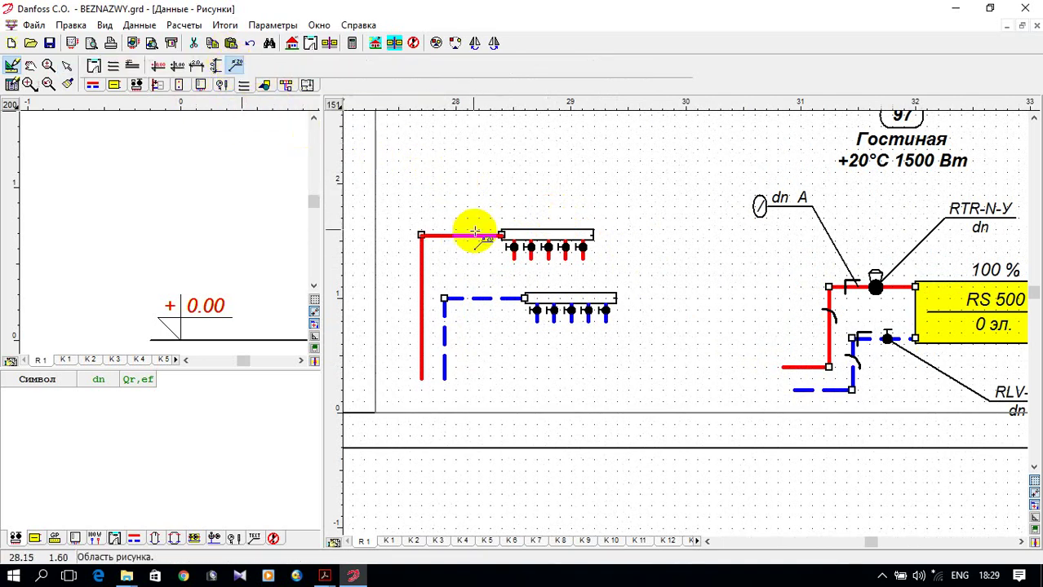
Add the Danfoss 065BXXXX ball valve from the catalogue to the available shut-off valve types.
{"action": "left_click", "coordinate": [136, 86]}
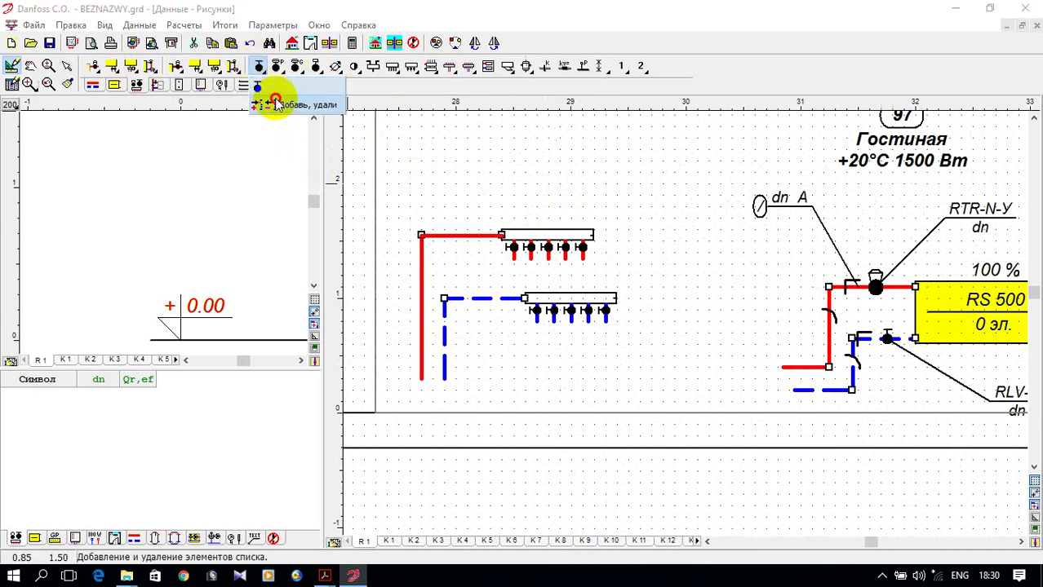
{"action": "left_click", "coordinate": [260, 66]}
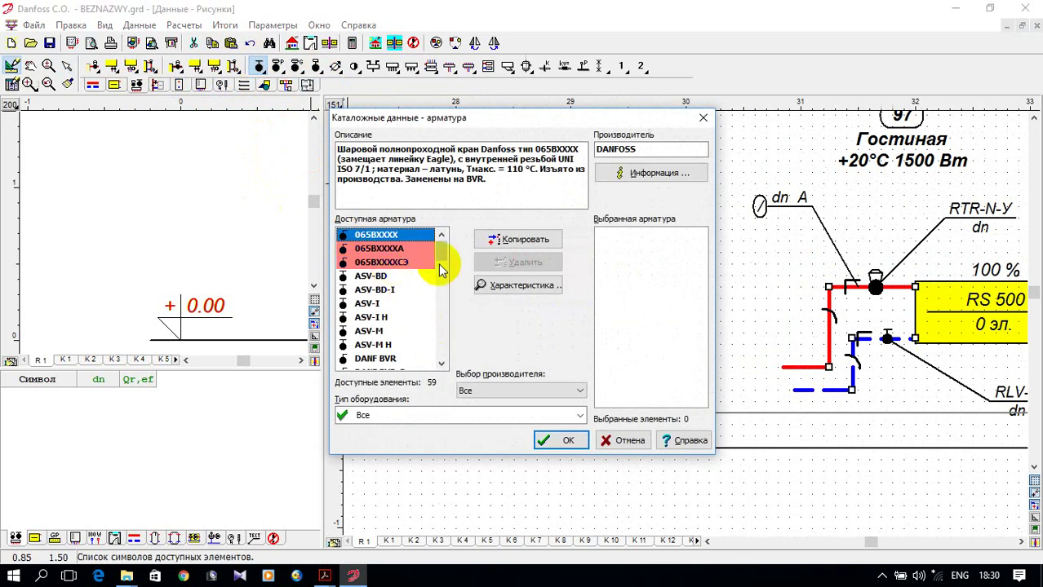
{"action": "left_click", "coordinate": [514, 240]}
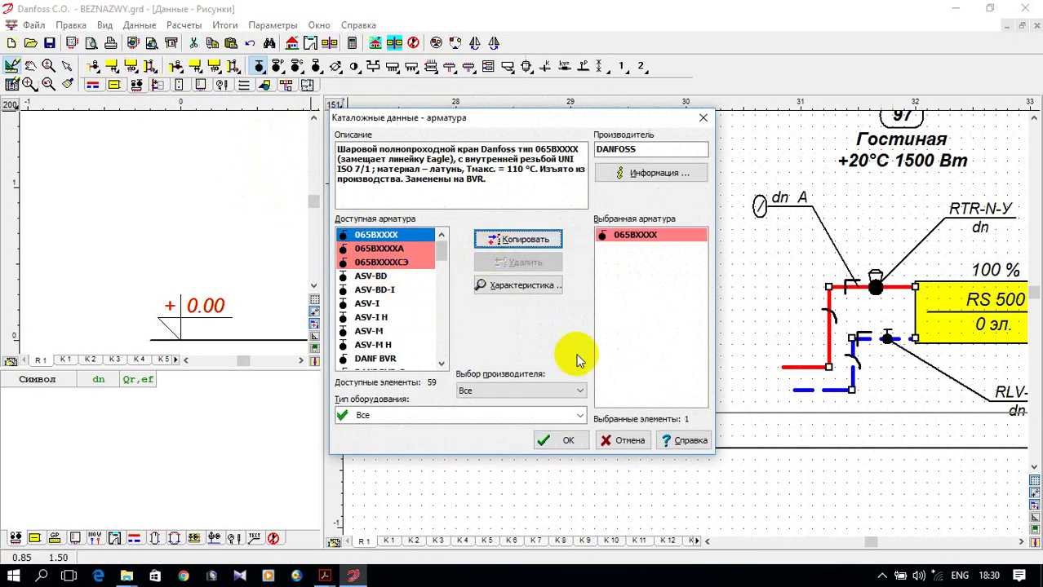
{"action": "left_click", "coordinate": [569, 440]}
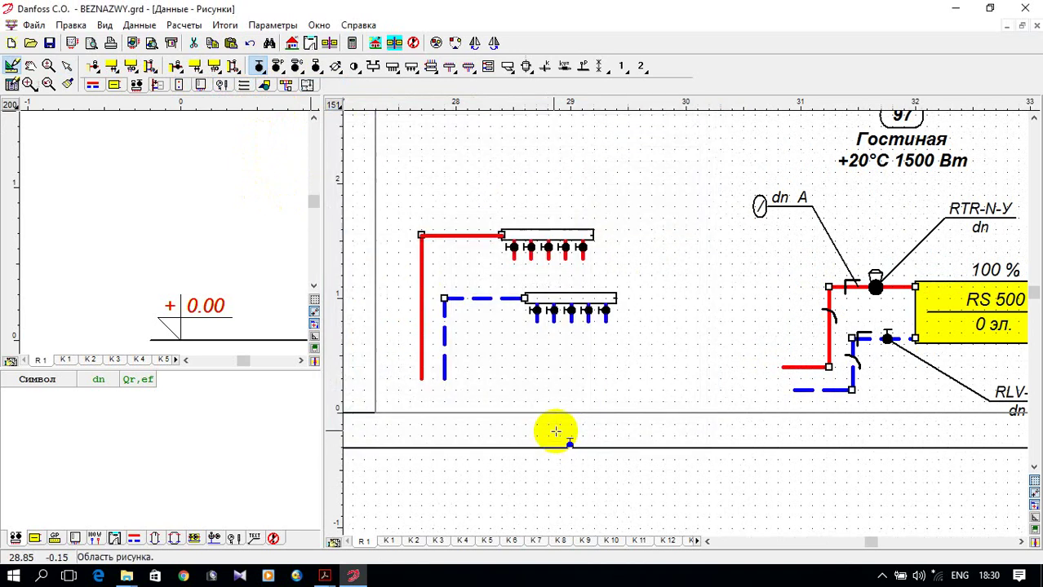
Place a 065BXXXX ball valve on the horizontal supply pipe and another on the horizontal return pipe ahead of the manifolds.
{"action": "left_click", "coordinate": [259, 70]}
{"action": "left_click", "coordinate": [257, 103]}
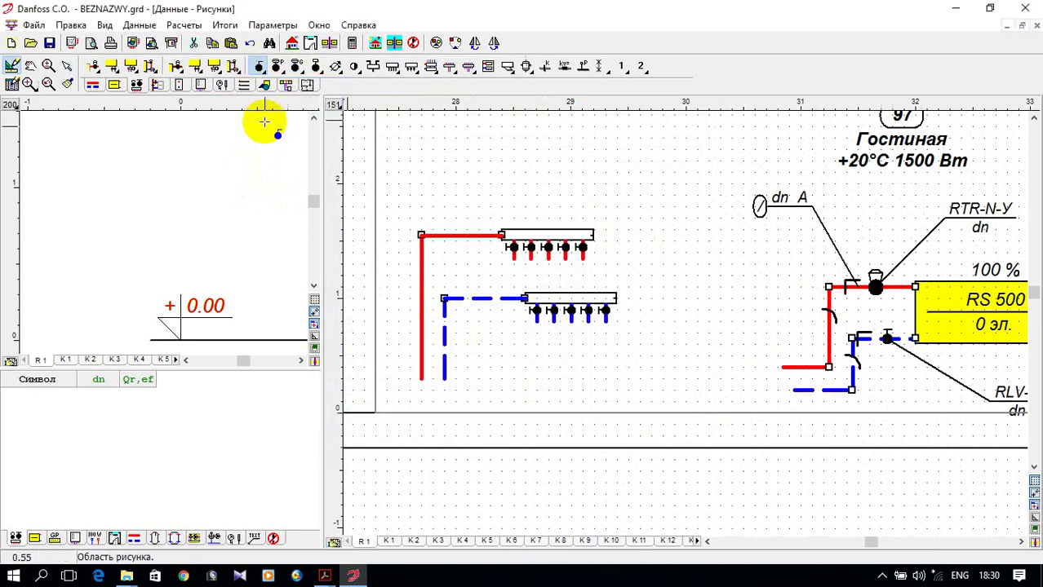
{"action": "left_click", "coordinate": [459, 237]}
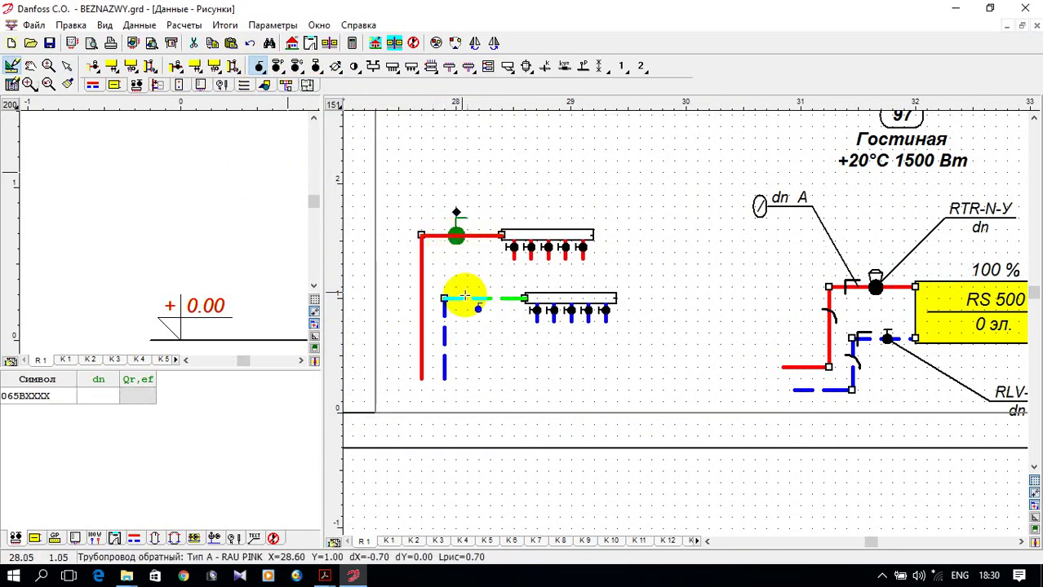
{"action": "left_click", "coordinate": [463, 299]}
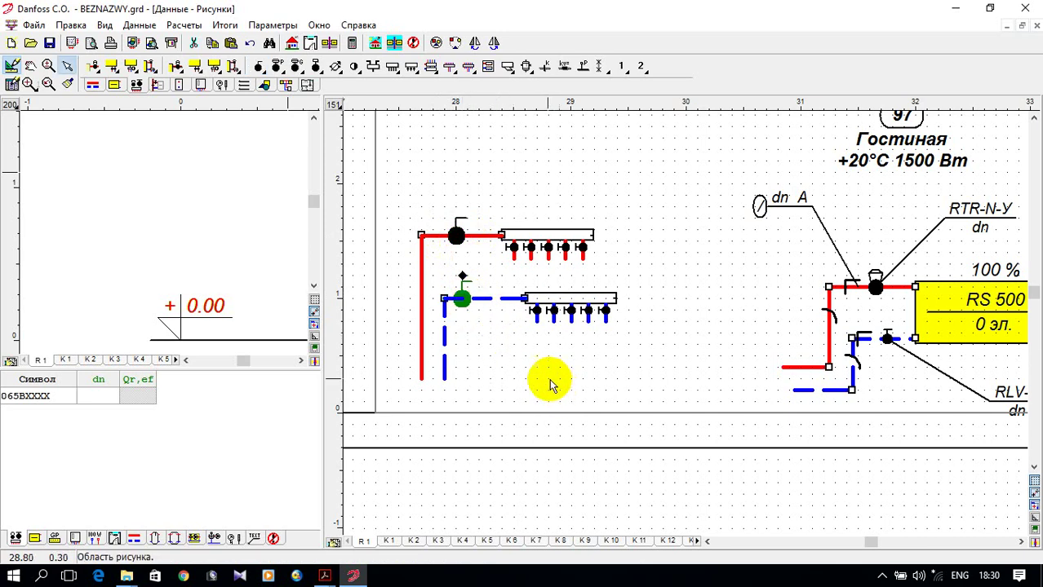
Label the horizontal return pipe in room 97 with its diameter and type, and label the supply ball valve 065BXXXX.
{"action": "scroll", "coordinate": [549, 385], "scroll_direction": "down", "scroll_amount": 1}
{"action": "scroll", "coordinate": [510, 359], "scroll_direction": "up", "scroll_amount": 1}
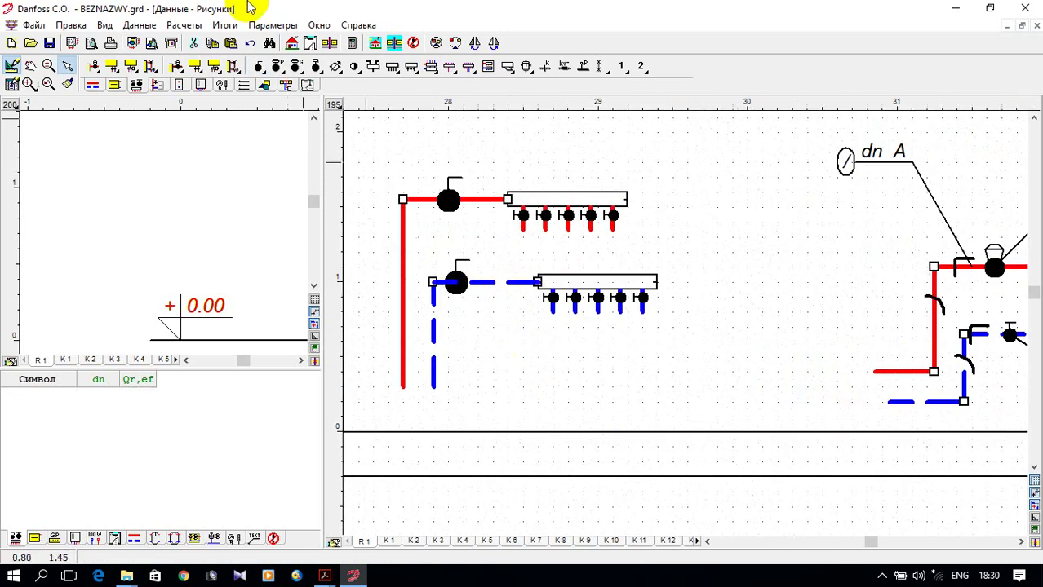
{"action": "left_click", "coordinate": [243, 85]}
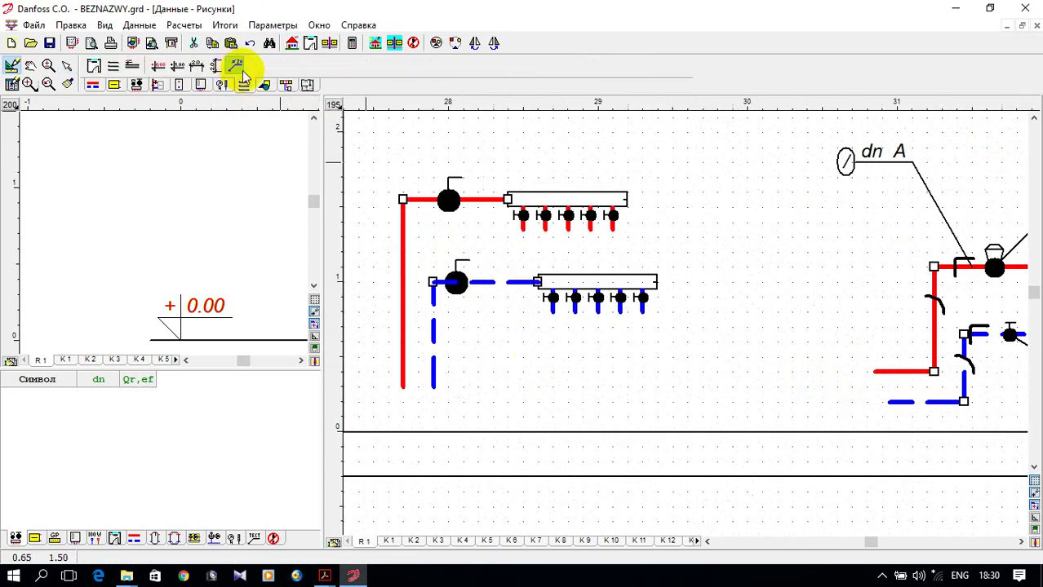
{"action": "left_click", "coordinate": [509, 283]}
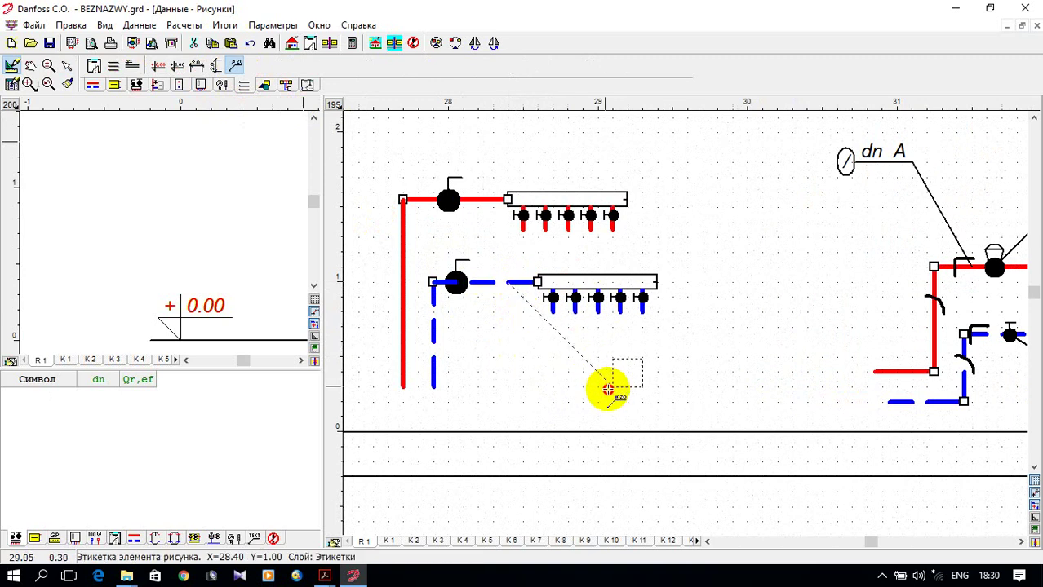
{"action": "left_click", "coordinate": [608, 387]}
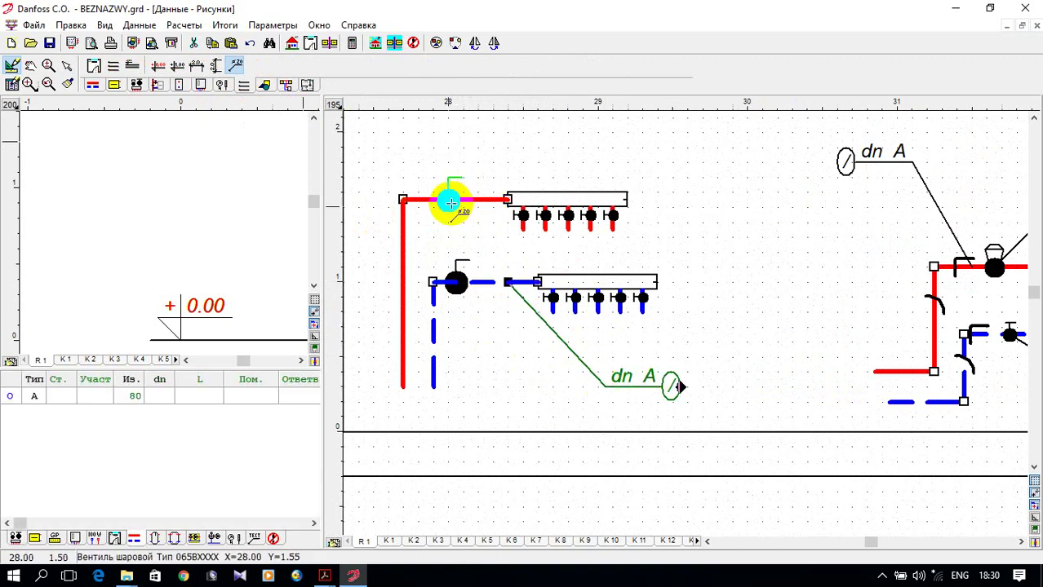
{"action": "left_click", "coordinate": [449, 200]}
{"action": "left_click", "coordinate": [554, 142]}
{"action": "scroll", "coordinate": [671, 222], "scroll_direction": "down", "scroll_amount": 1}
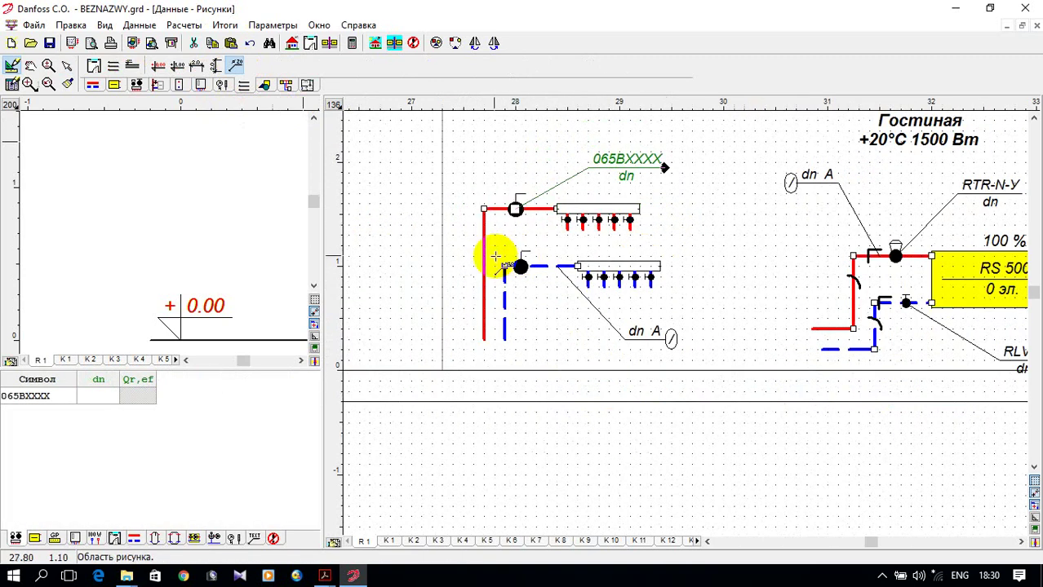
Add a diameter and type label to the vertical return pipe in room 97, placed below the pipes.
{"action": "left_click", "coordinate": [505, 313]}
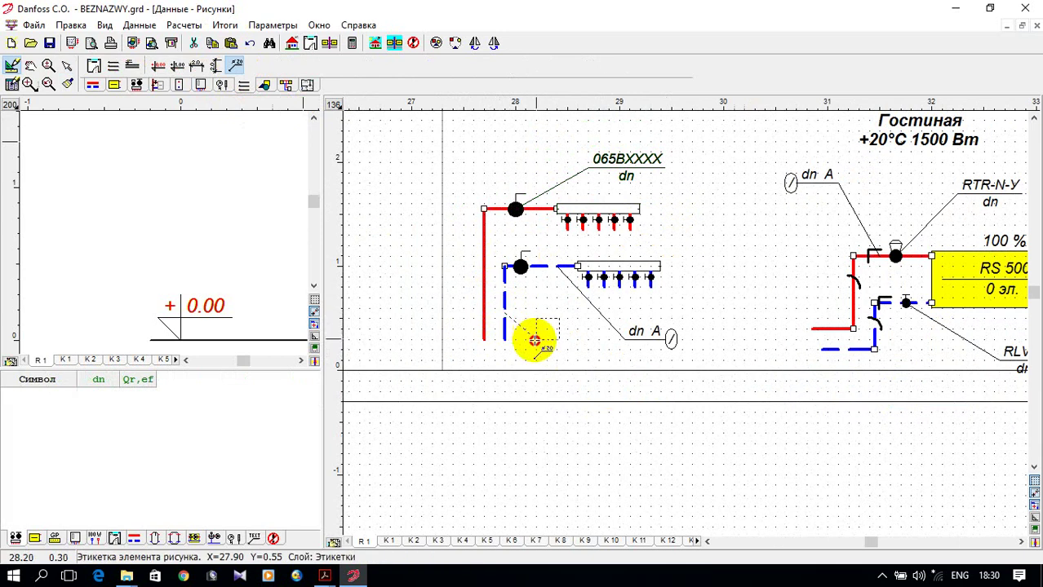
{"action": "left_click", "coordinate": [592, 377]}
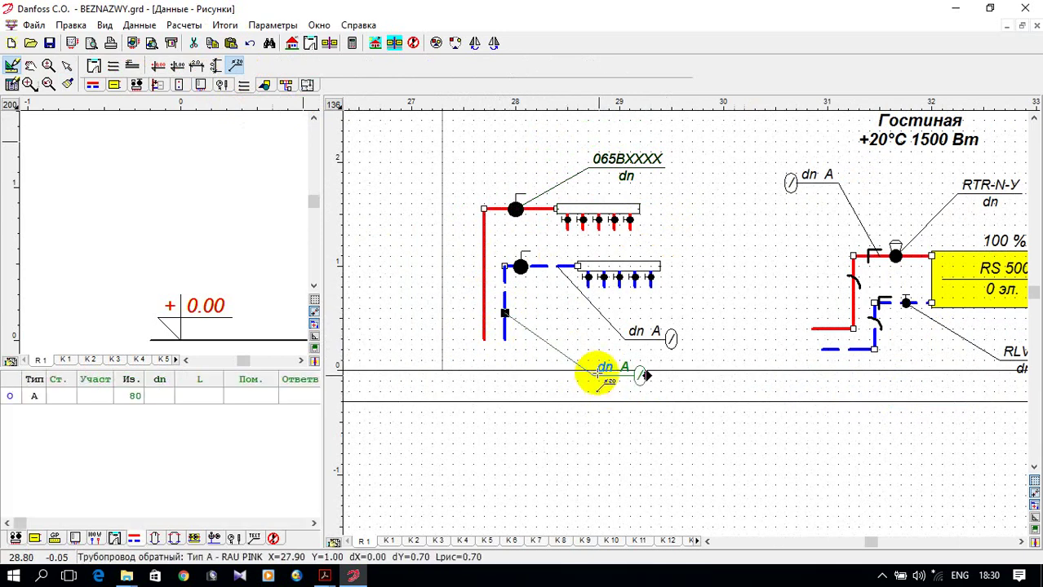
{"action": "scroll", "coordinate": [616, 400], "scroll_direction": "up", "scroll_amount": 1}
{"action": "scroll", "coordinate": [605, 398], "scroll_direction": "down", "scroll_amount": 1}
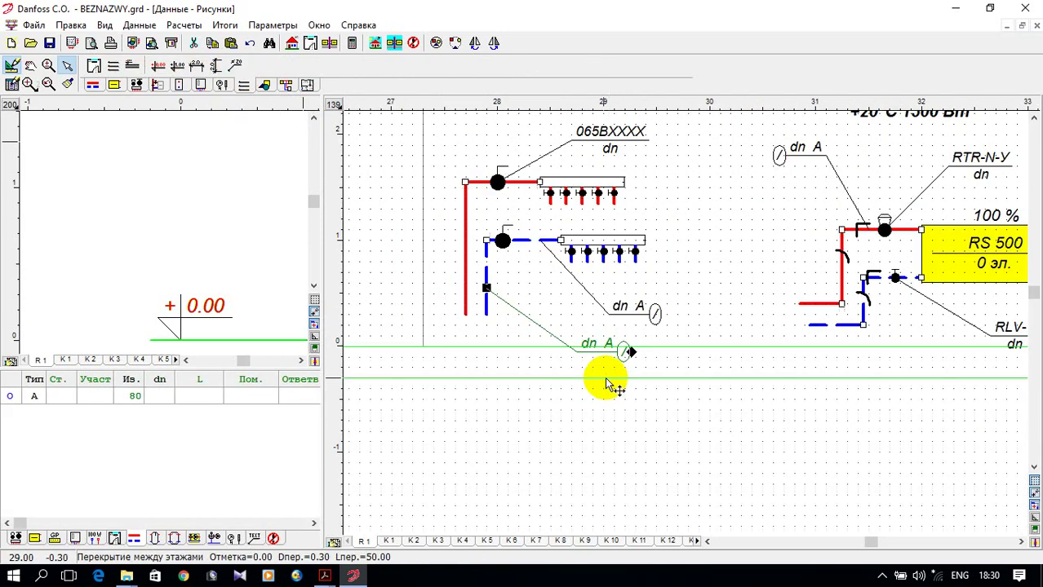
{"action": "scroll", "coordinate": [560, 330], "scroll_direction": "up", "scroll_amount": 1}
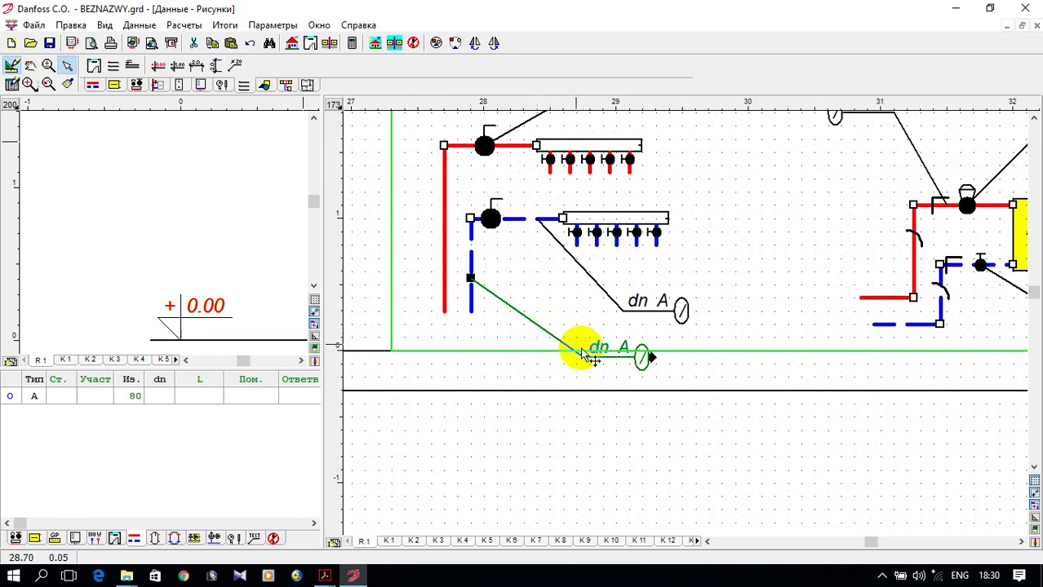
{"action": "scroll", "coordinate": [570, 349], "scroll_direction": "down", "scroll_amount": 2}
{"action": "scroll", "coordinate": [538, 364], "scroll_direction": "down", "scroll_amount": 3}
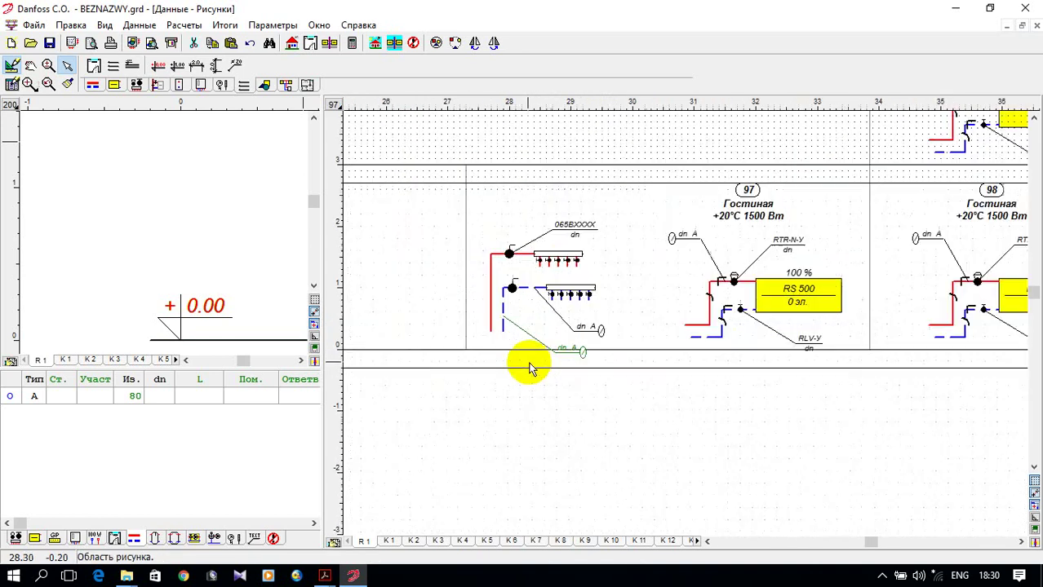
{"action": "scroll", "coordinate": [767, 295], "scroll_direction": "up", "scroll_amount": 3}
{"action": "scroll", "coordinate": [703, 306], "scroll_direction": "down", "scroll_amount": 1}
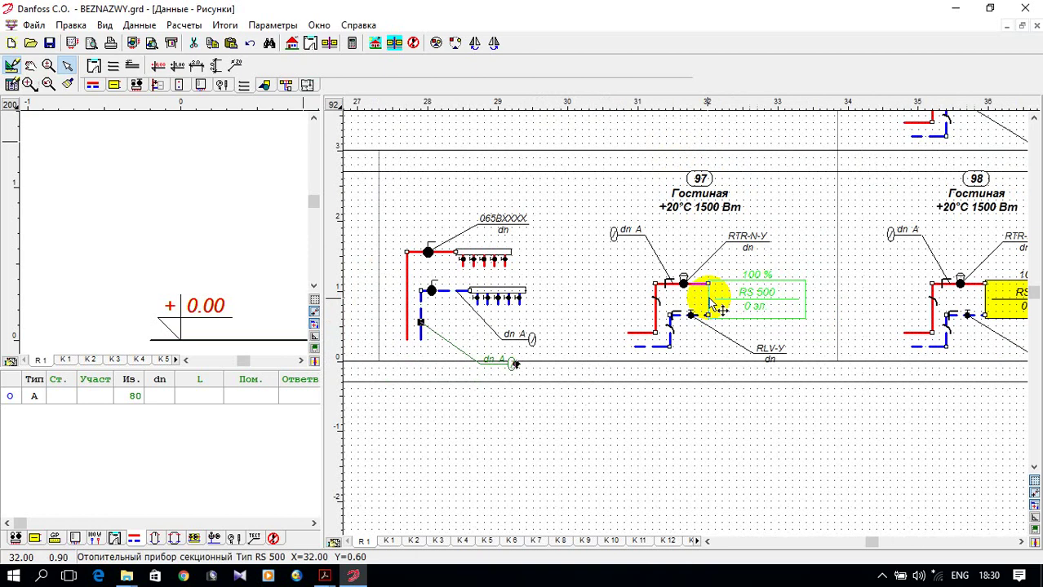
Duplicate the complete contents of room 97, including manifolds, ball valves, labels and radiator, onto the floor above.
{"action": "left_click_drag", "start_coordinate": [369, 124], "coordinate": [826, 392]}
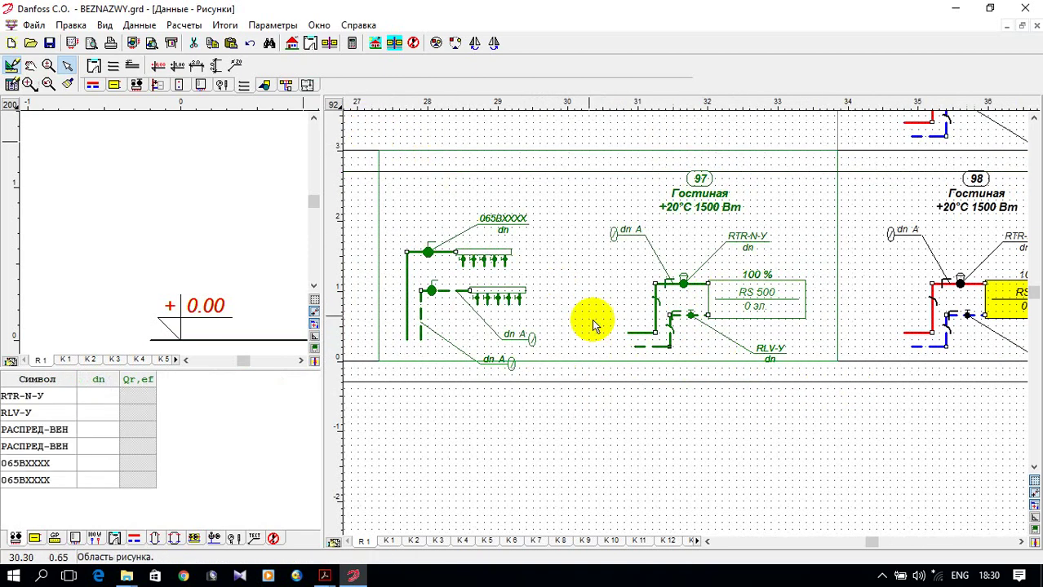
{"action": "scroll", "coordinate": [414, 232], "scroll_direction": "up", "scroll_amount": 2}
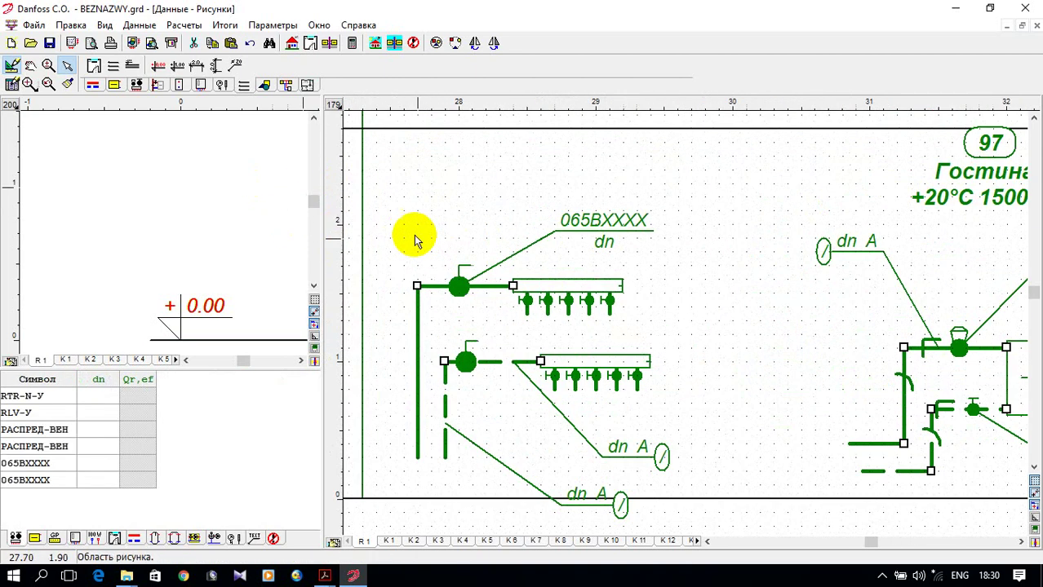
{"action": "left_click", "coordinate": [552, 237]}
{"action": "scroll", "coordinate": [602, 245], "scroll_direction": "down", "scroll_amount": 2}
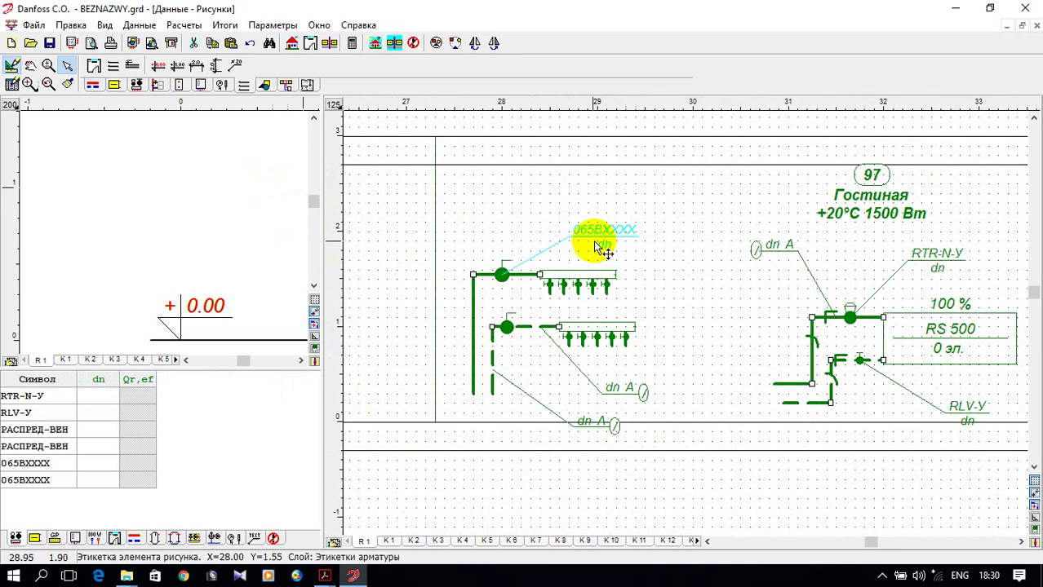
{"action": "scroll", "coordinate": [602, 249], "scroll_direction": "down", "scroll_amount": 2}
{"action": "key", "text": "Escape"}
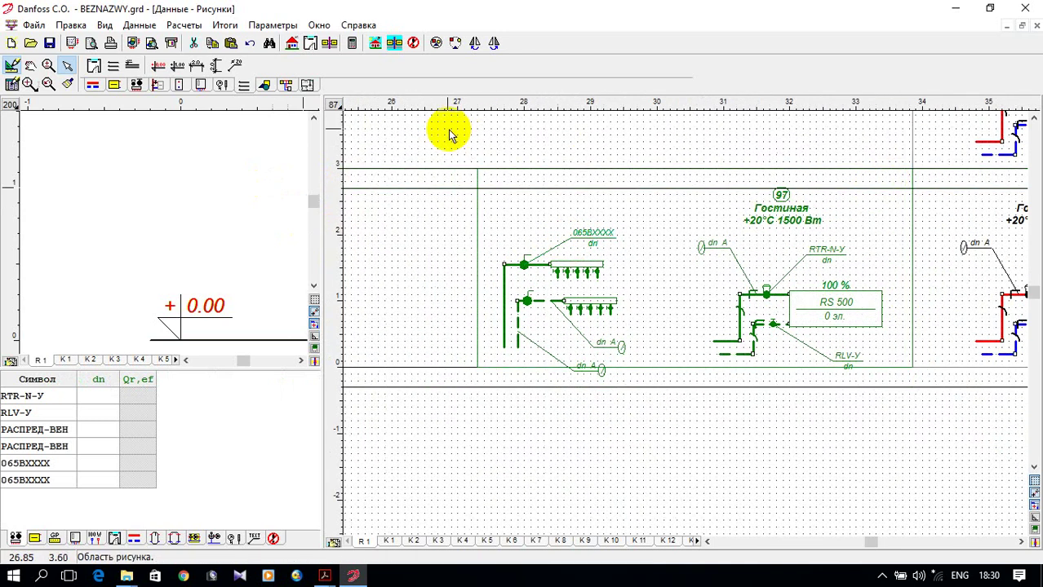
{"action": "left_click", "coordinate": [243, 85]}
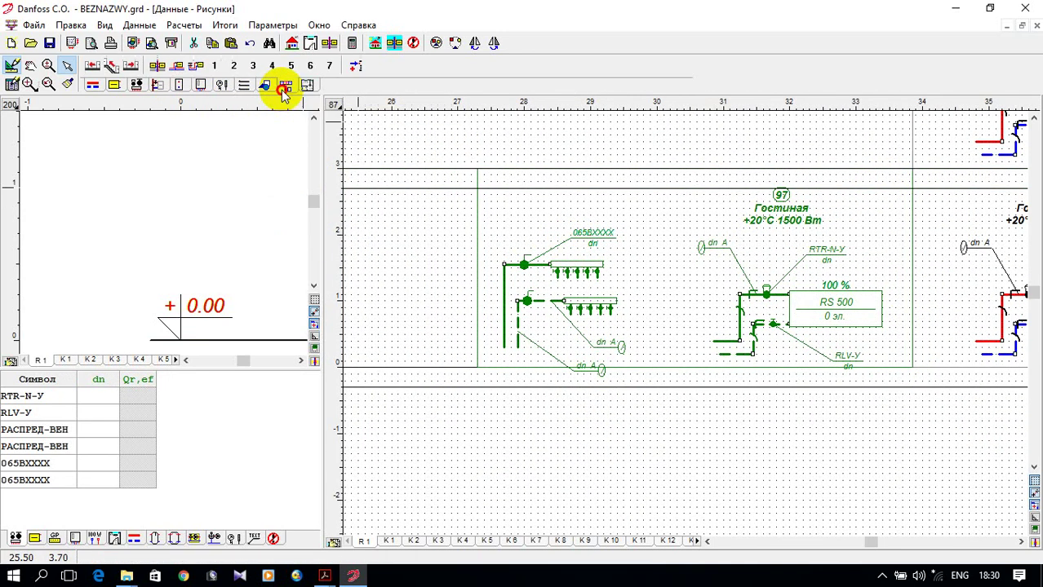
{"action": "left_click", "coordinate": [110, 65]}
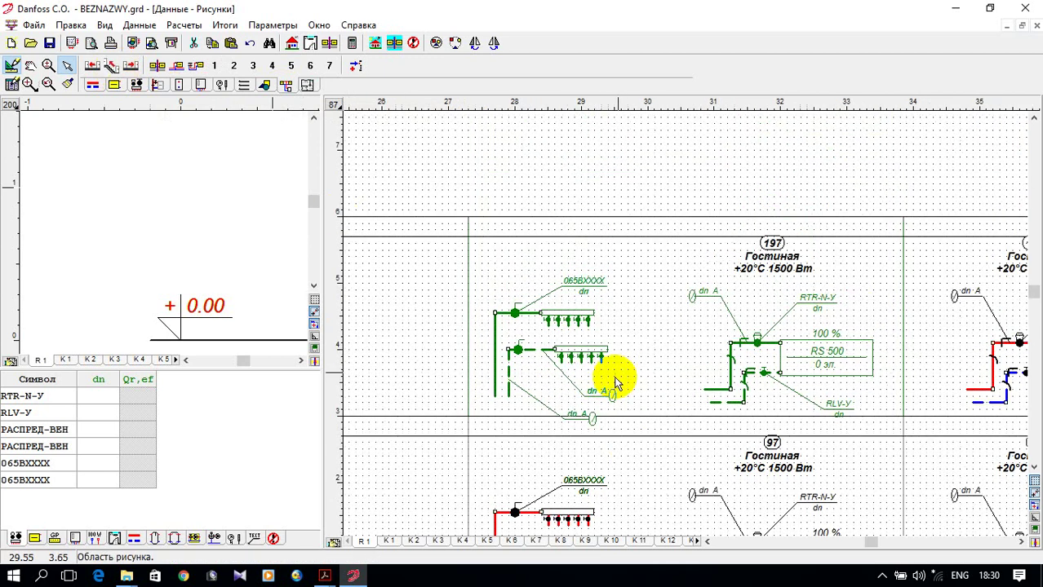
{"action": "left_click", "coordinate": [636, 364]}
{"action": "scroll", "coordinate": [633, 319], "scroll_direction": "down", "scroll_amount": 2}
{"action": "scroll", "coordinate": [552, 457], "scroll_direction": "up", "scroll_amount": 4}
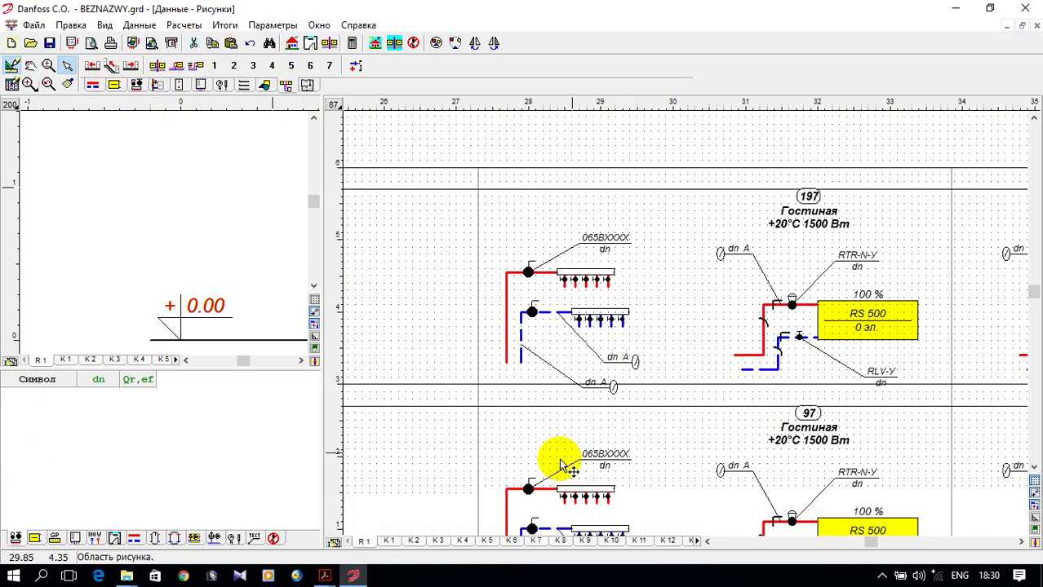
{"action": "scroll", "coordinate": [538, 477], "scroll_direction": "up", "scroll_amount": 2}
{"action": "scroll", "coordinate": [543, 408], "scroll_direction": "down", "scroll_amount": 1}
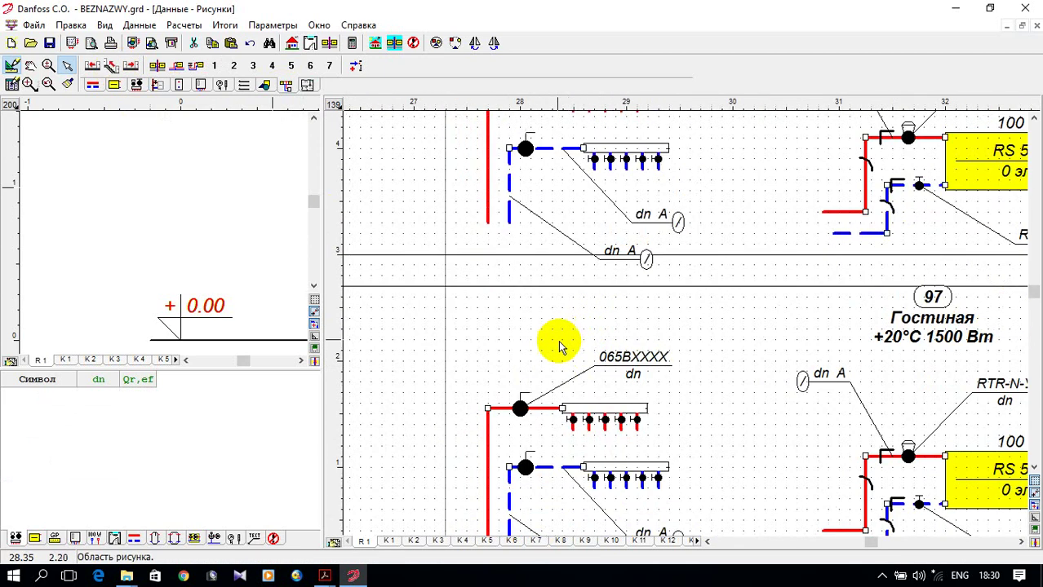
Extend the vertical supply and return pipes of room 197 down to the matching pipe corners in room 97.
{"action": "left_click", "coordinate": [484, 215]}
{"action": "left_click_drag", "start_coordinate": [484, 220], "coordinate": [480, 387]}
{"action": "scroll", "coordinate": [490, 408], "scroll_direction": "up", "scroll_amount": 1}
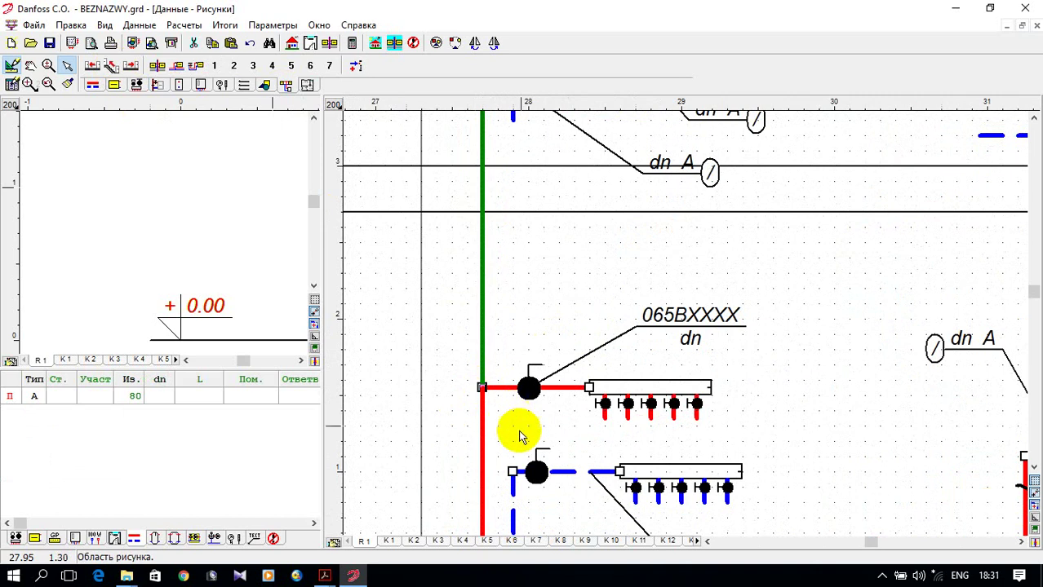
{"action": "left_click", "coordinate": [512, 121]}
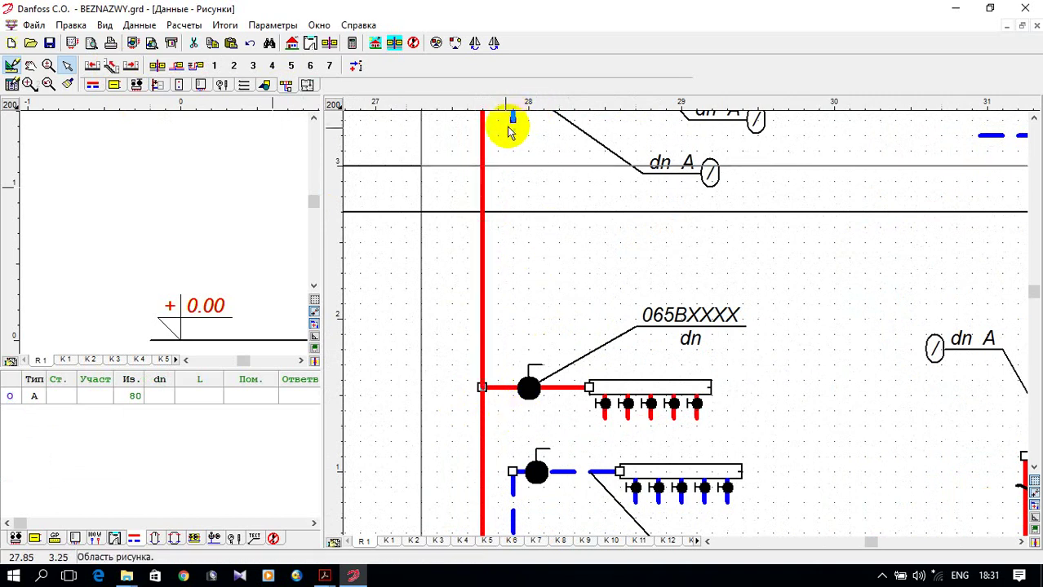
{"action": "left_click_drag", "start_coordinate": [513, 121], "coordinate": [511, 472]}
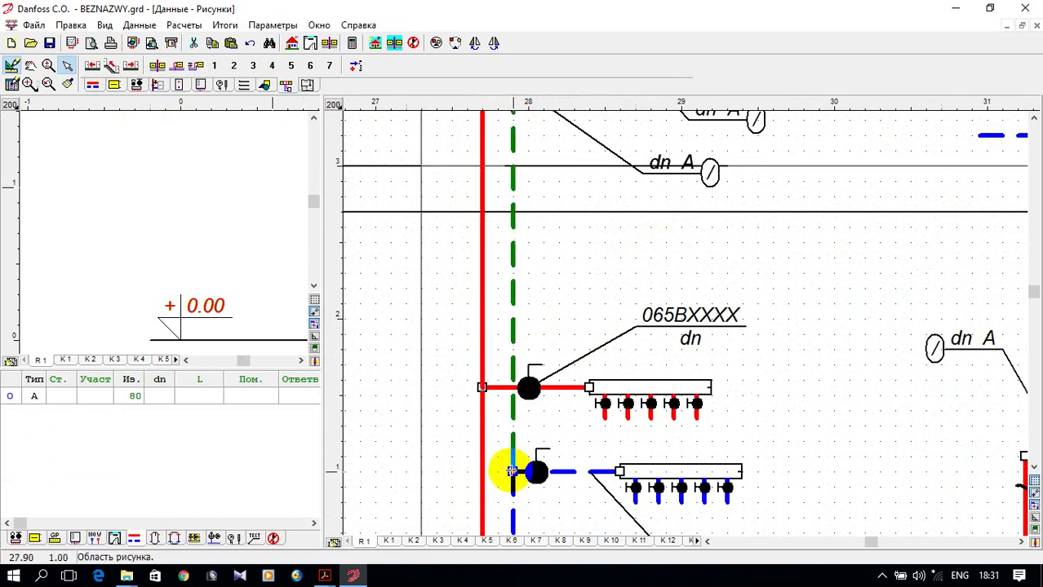
{"action": "left_click", "coordinate": [546, 325]}
{"action": "scroll", "coordinate": [531, 338], "scroll_direction": "down", "scroll_amount": 5}
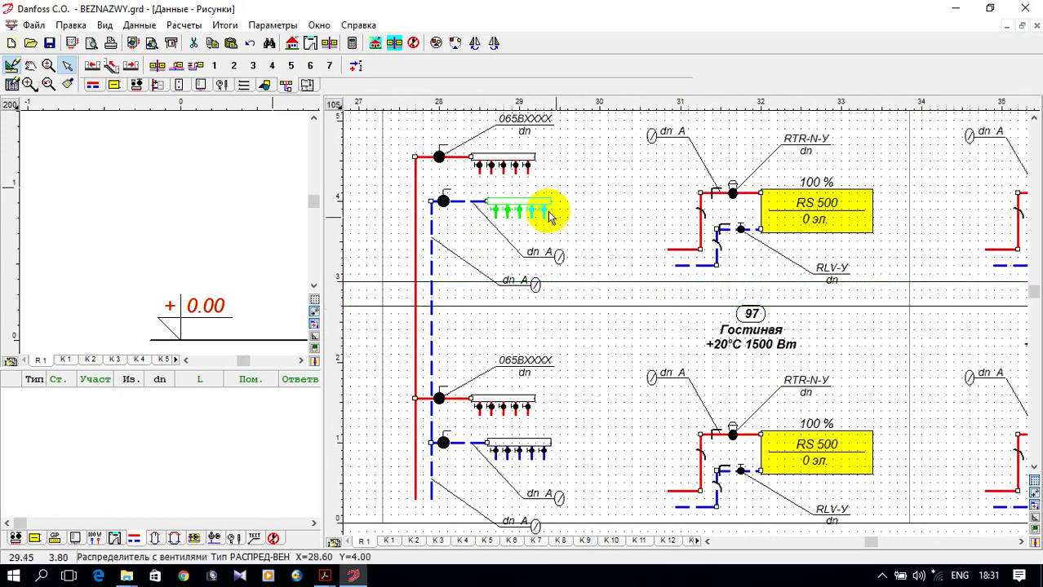
{"action": "scroll", "coordinate": [527, 343], "scroll_direction": "down", "scroll_amount": 1}
{"action": "scroll", "coordinate": [527, 343], "scroll_direction": "down", "scroll_amount": 2}
{"action": "scroll", "coordinate": [501, 245], "scroll_direction": "up", "scroll_amount": 3}
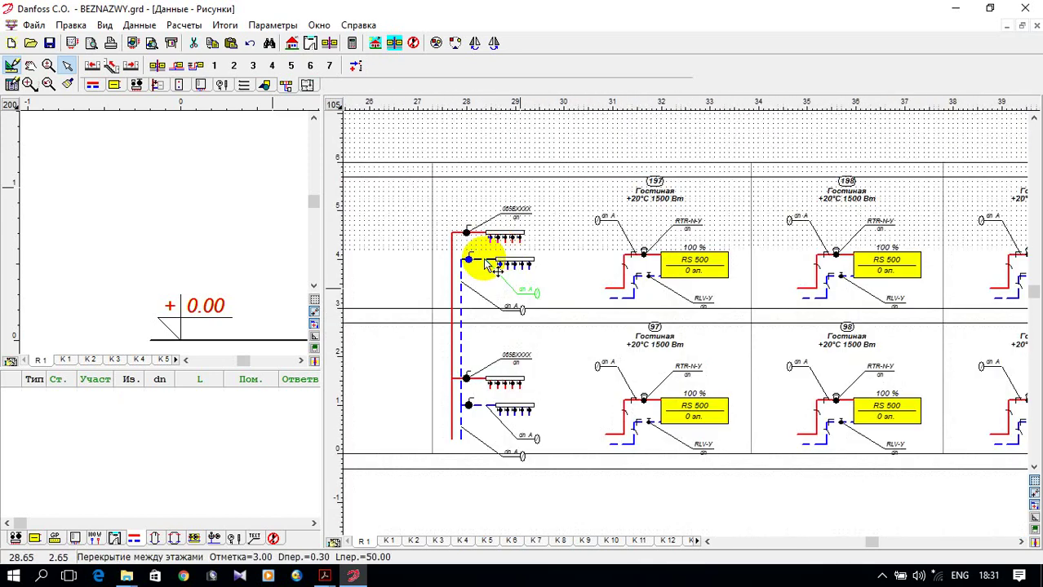
Shorten the return and supply manifolds in room 197 so that each has four valved outlets.
{"action": "scroll", "coordinate": [505, 253], "scroll_direction": "up", "scroll_amount": 2}
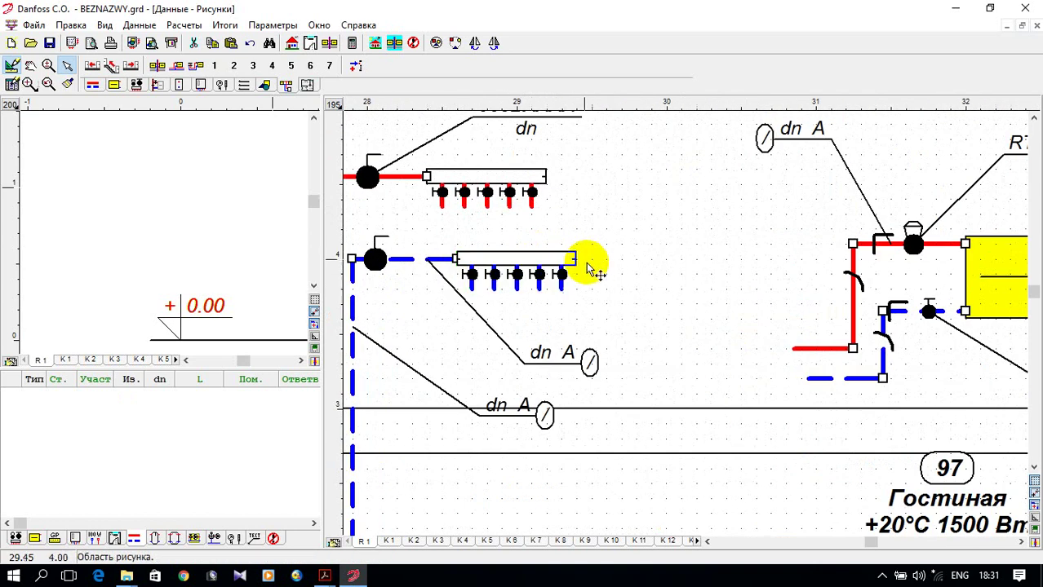
{"action": "left_click", "coordinate": [575, 260]}
{"action": "left_click_drag", "start_coordinate": [579, 259], "coordinate": [554, 261]}
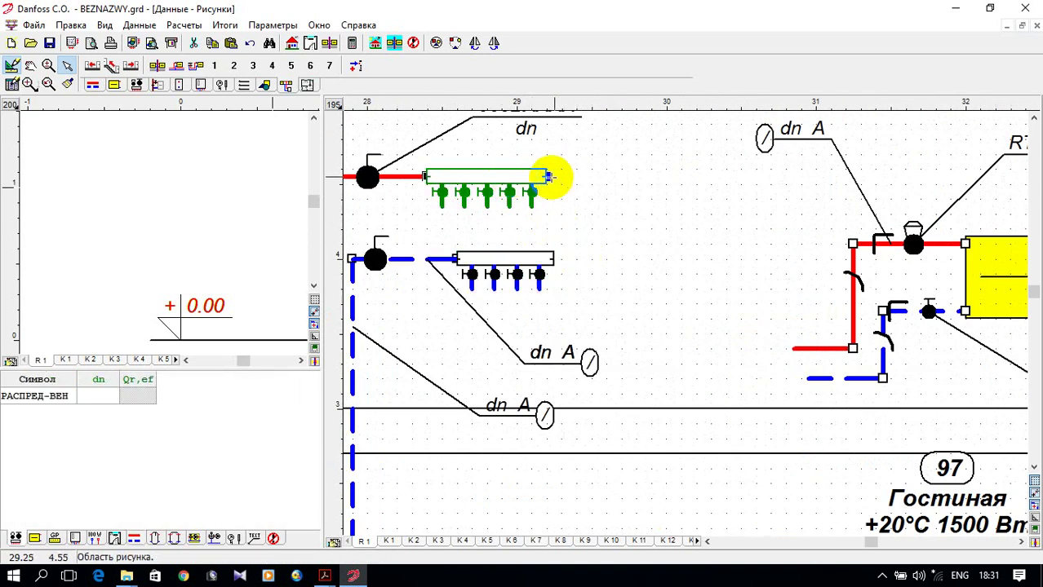
{"action": "left_click_drag", "start_coordinate": [549, 177], "coordinate": [524, 177]}
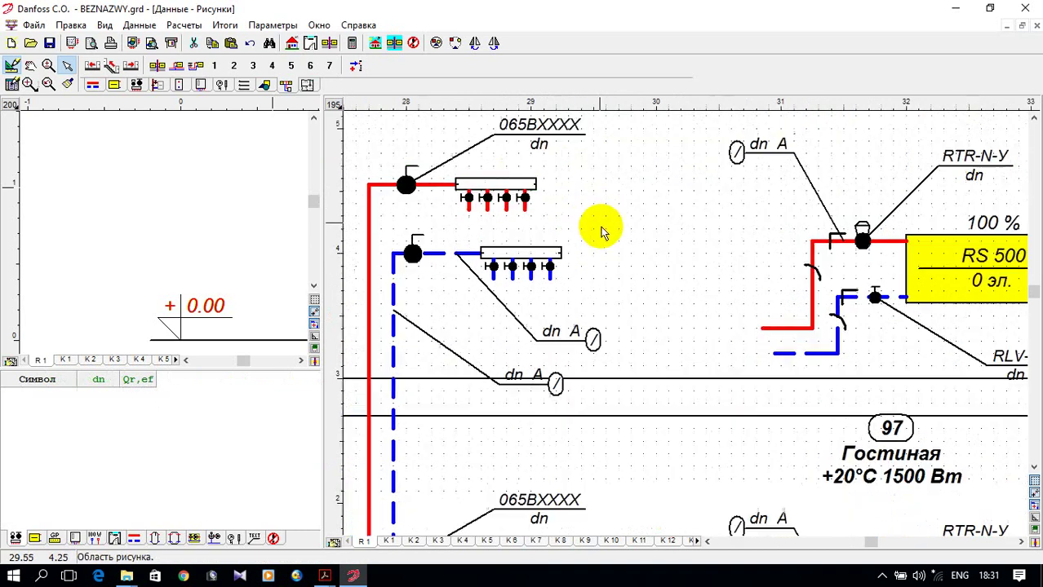
{"action": "scroll", "coordinate": [603, 226], "scroll_direction": "down", "scroll_amount": 3}
{"action": "scroll", "coordinate": [579, 229], "scroll_direction": "down", "scroll_amount": 4}
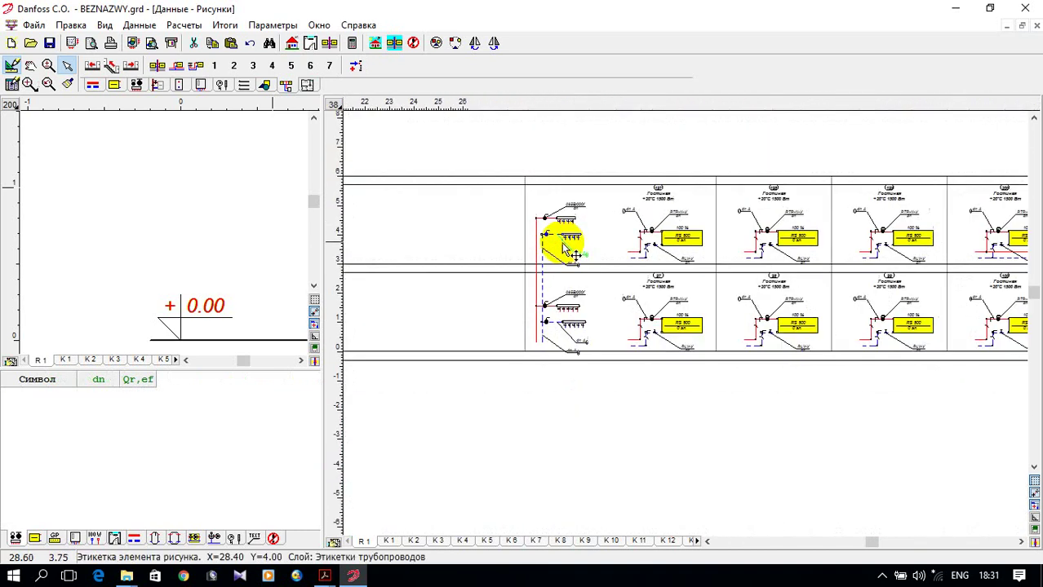
{"action": "scroll", "coordinate": [604, 261], "scroll_direction": "up", "scroll_amount": 6}
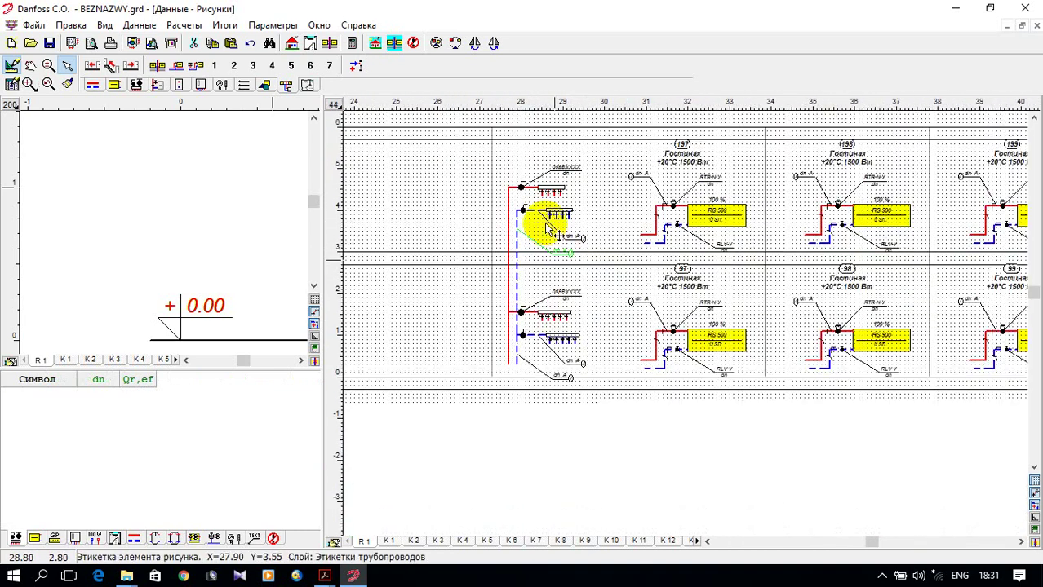
{"action": "scroll", "coordinate": [575, 151], "scroll_direction": "up", "scroll_amount": 2}
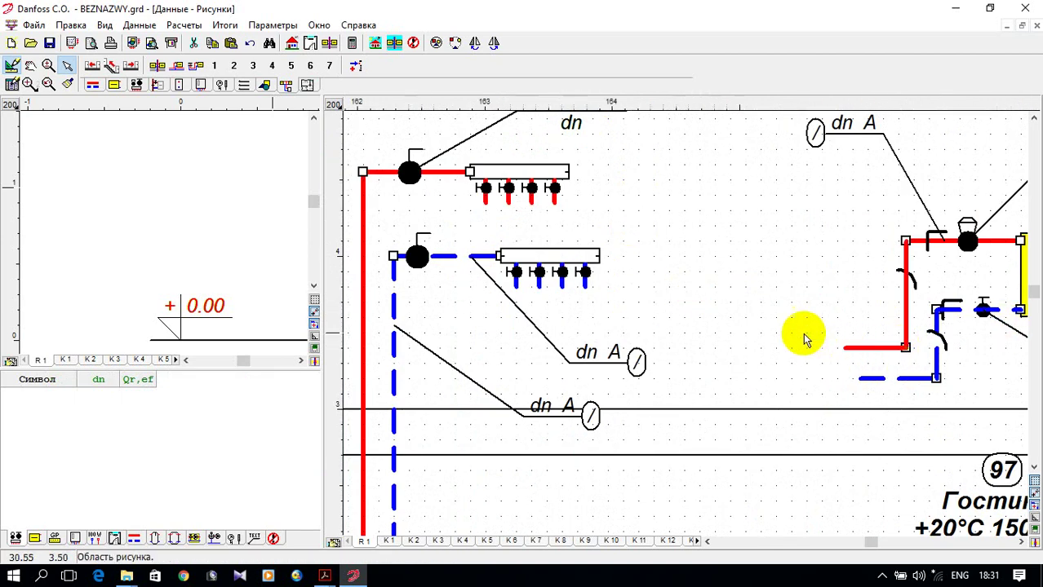
Connect the supply and return pipe ends of room 197's radiator to the first outlets of that room's manifolds using remote pipe connections.
{"action": "scroll", "coordinate": [803, 338], "scroll_direction": "down", "scroll_amount": 2}
{"action": "scroll", "coordinate": [872, 359], "scroll_direction": "up", "scroll_amount": 2}
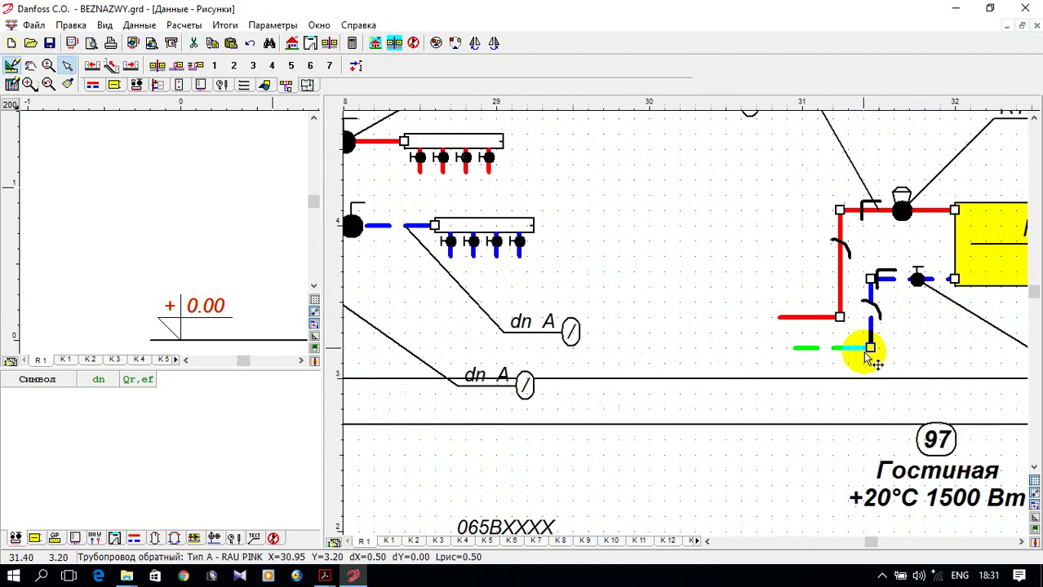
{"action": "left_click", "coordinate": [814, 318]}
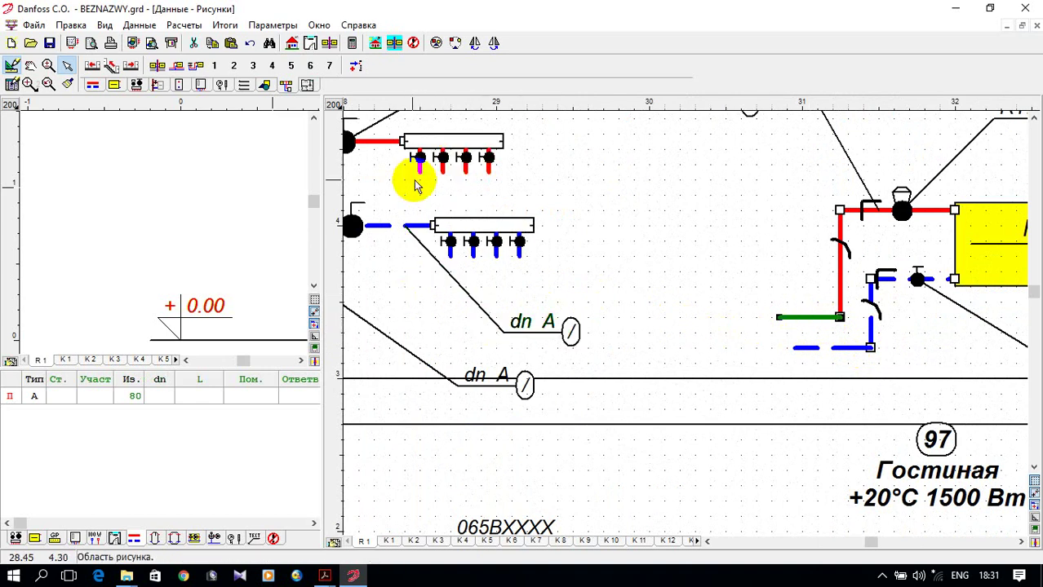
{"action": "left_click", "coordinate": [90, 86]}
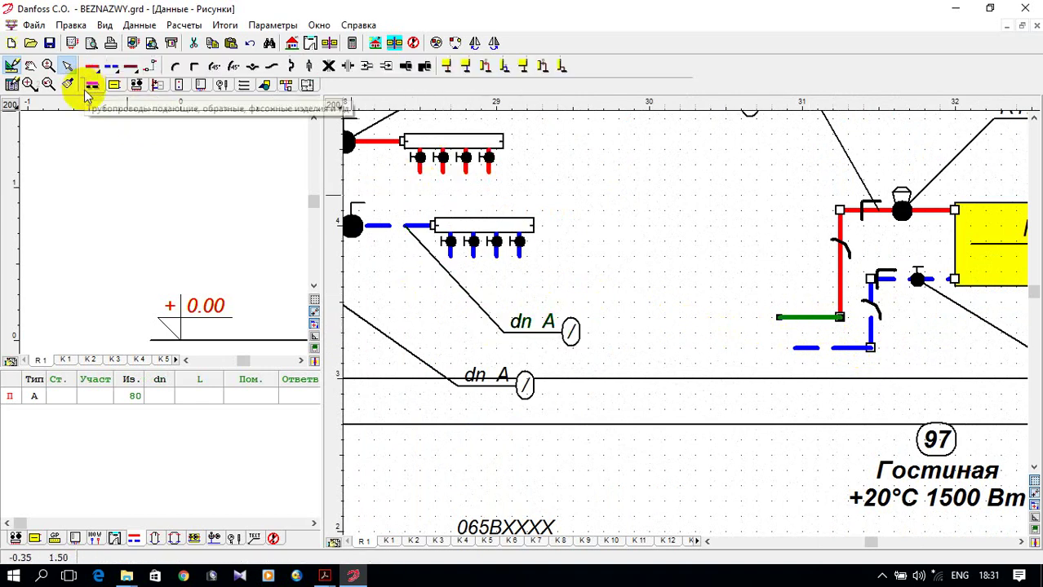
{"action": "left_click", "coordinate": [150, 70]}
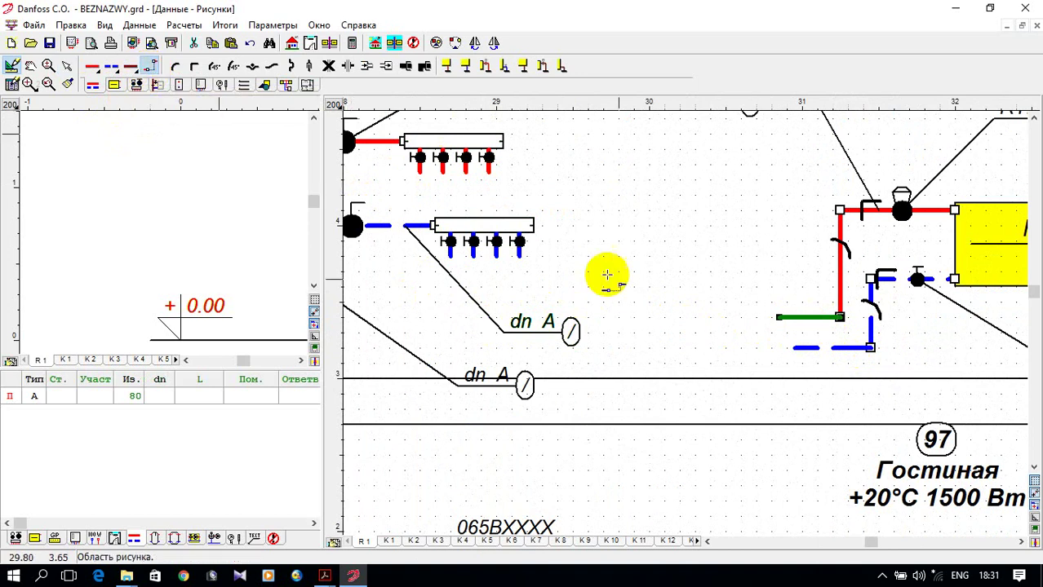
{"action": "left_click", "coordinate": [779, 317]}
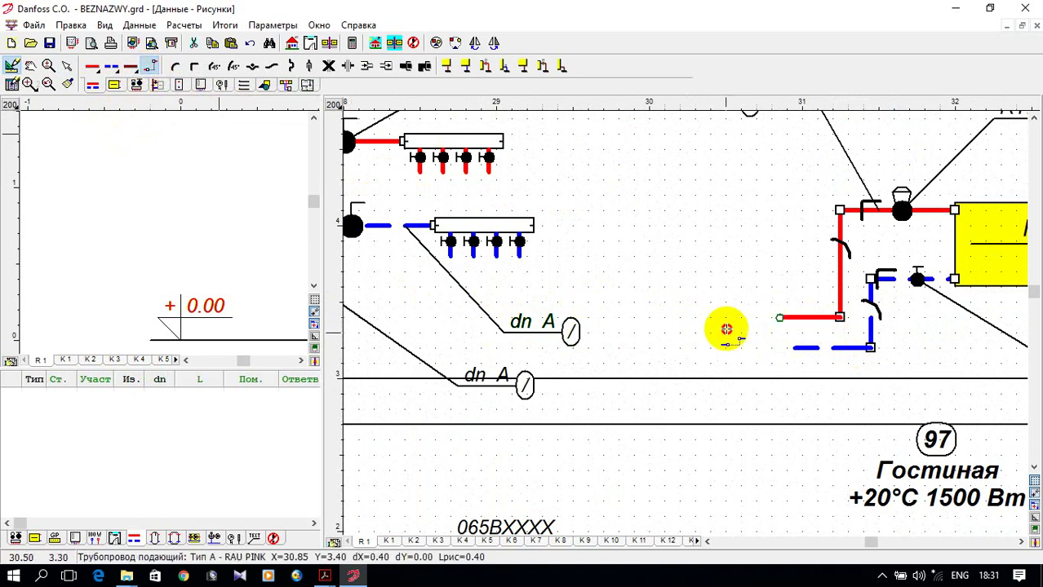
{"action": "left_click", "coordinate": [419, 171]}
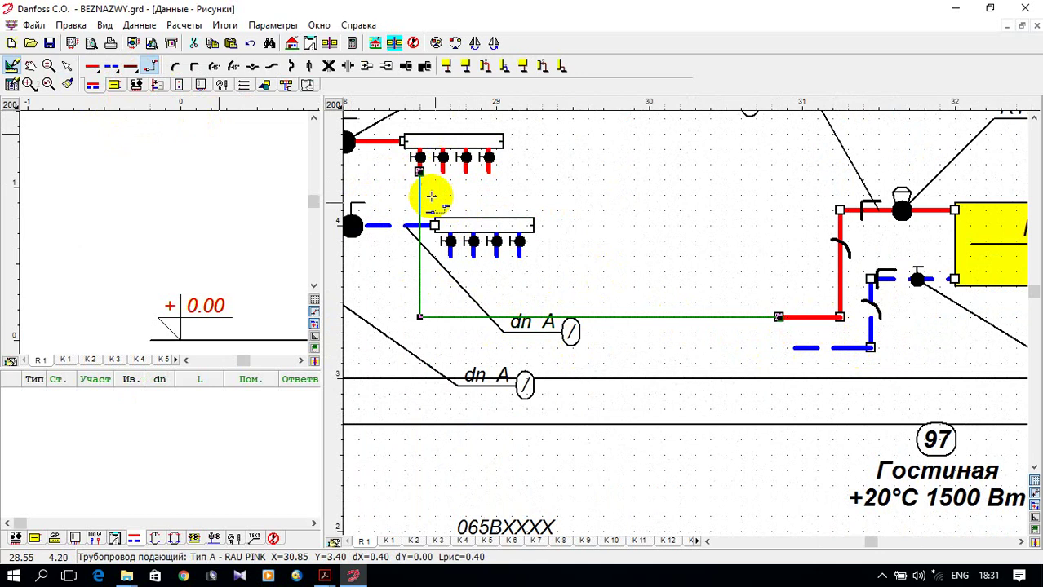
{"action": "left_click", "coordinate": [796, 349]}
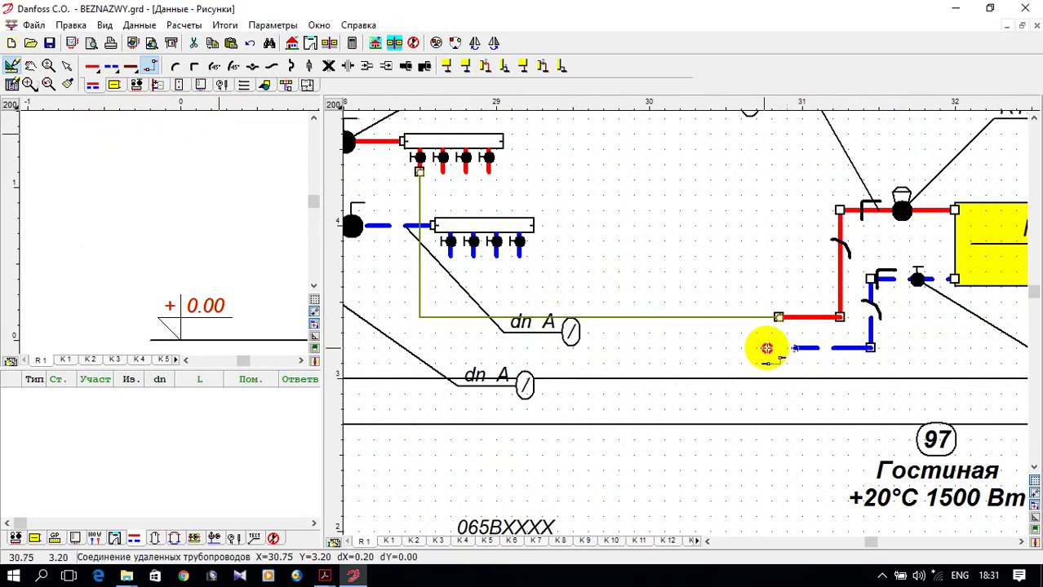
{"action": "left_click", "coordinate": [450, 255]}
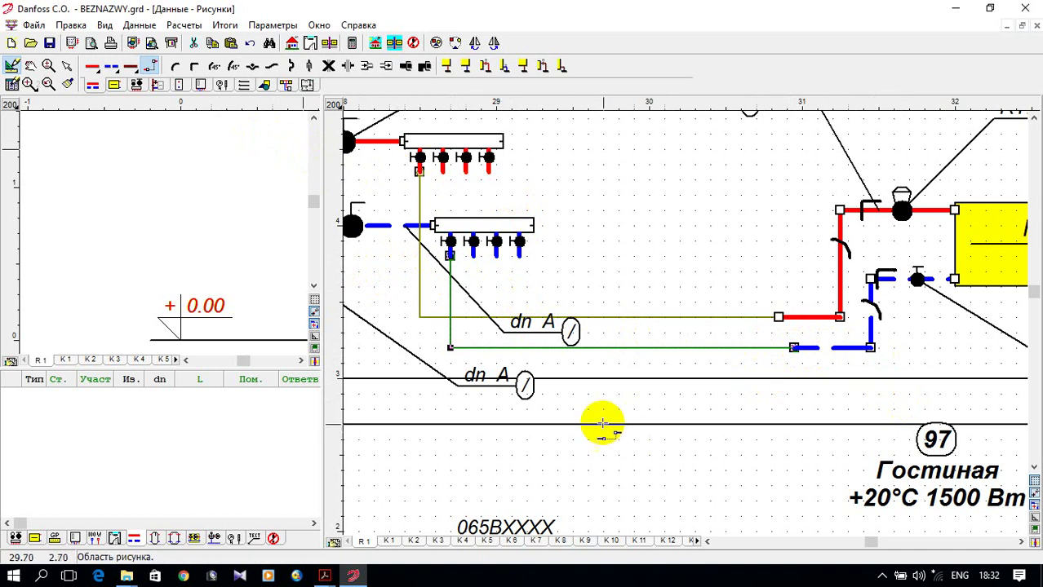
Link the upper-floor radiator above room 98 to the second outlets of room 197's supply and return manifolds with remote connections.
{"action": "scroll", "coordinate": [562, 376], "scroll_direction": "down", "scroll_amount": 1}
{"action": "scroll", "coordinate": [559, 374], "scroll_direction": "up", "scroll_amount": 1}
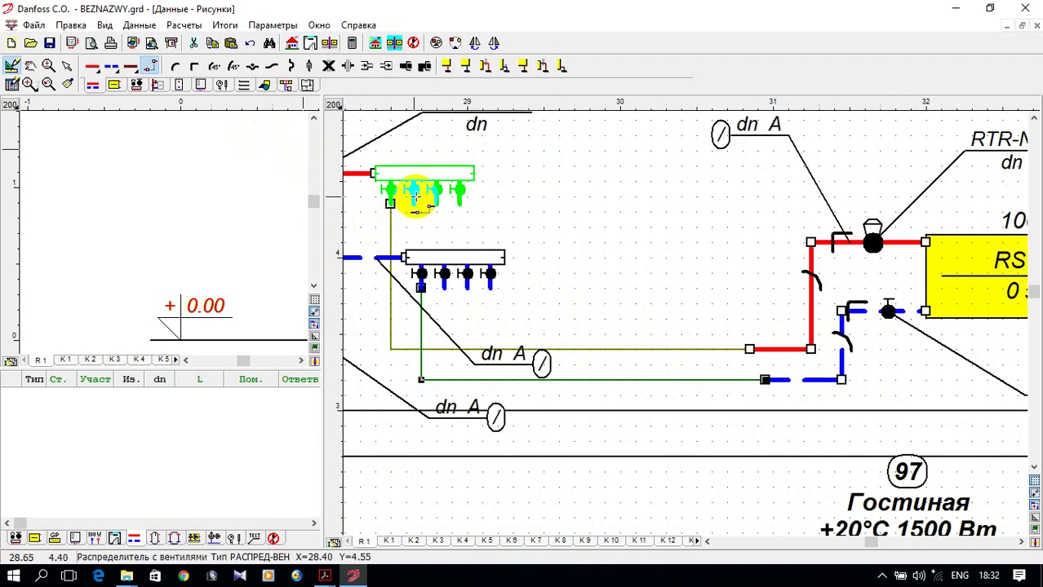
{"action": "left_click_drag", "start_coordinate": [413, 204], "coordinate": [731, 290]}
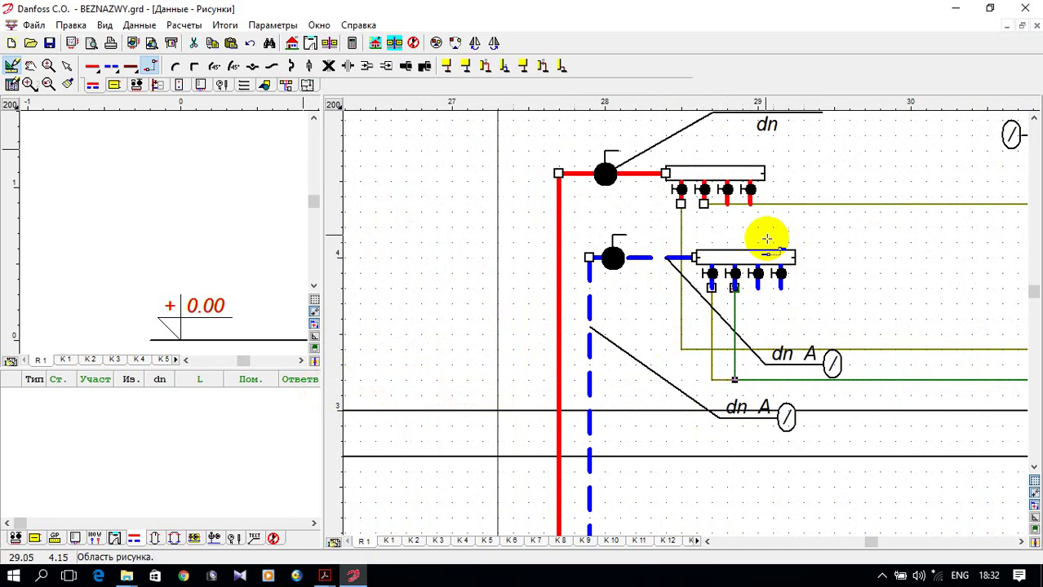
Link the upper-floor radiator above room 99 to the third manifold outlets in room 197, aligning the supply connection with its pipe end.
{"action": "left_click_drag", "start_coordinate": [726, 216], "coordinate": [803, 350]}
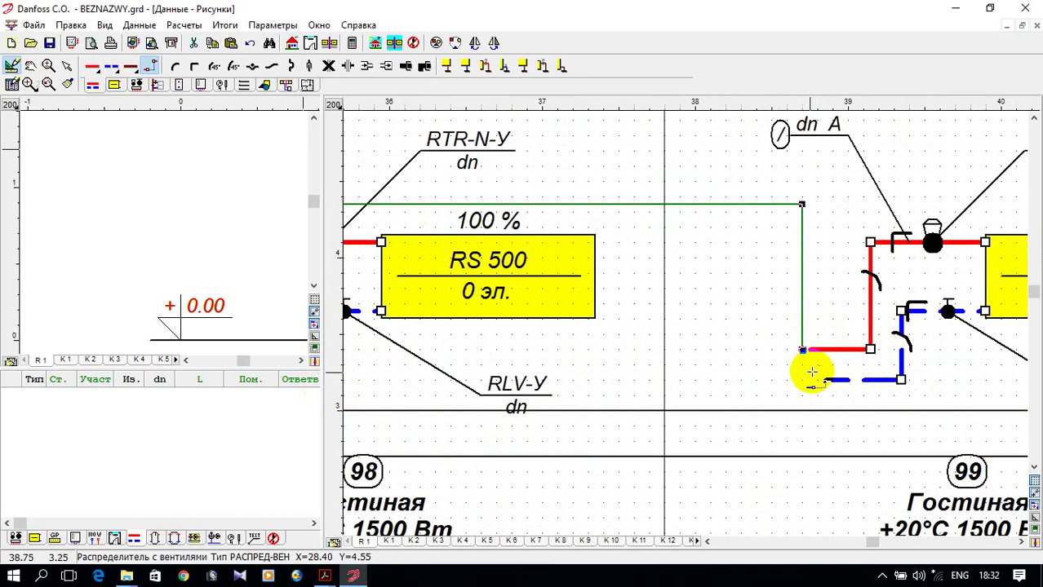
{"action": "key", "text": "Escape"}
{"action": "left_click_drag", "start_coordinate": [803, 351], "coordinate": [809, 349]}
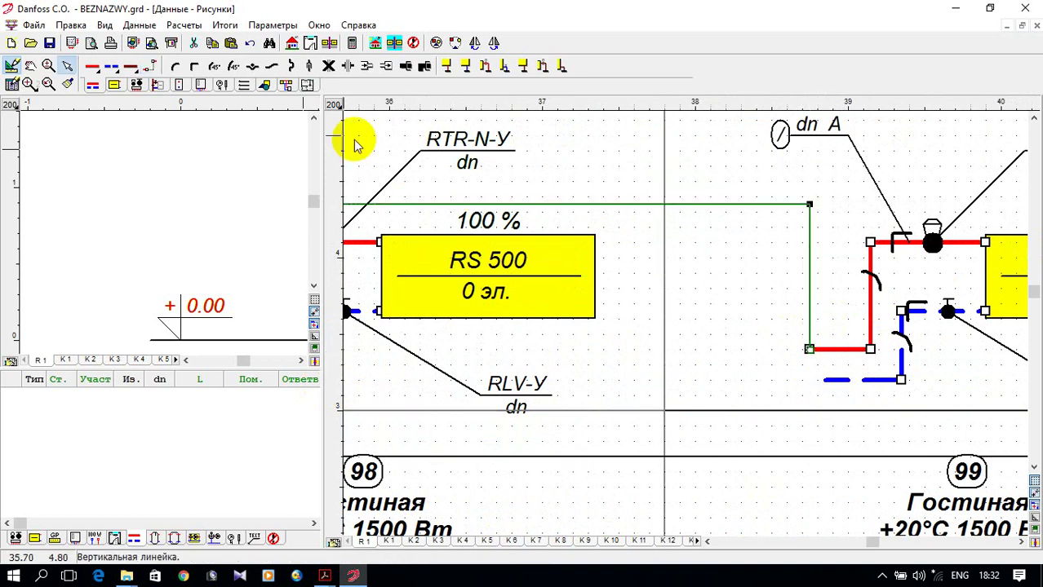
{"action": "left_click", "coordinate": [152, 68]}
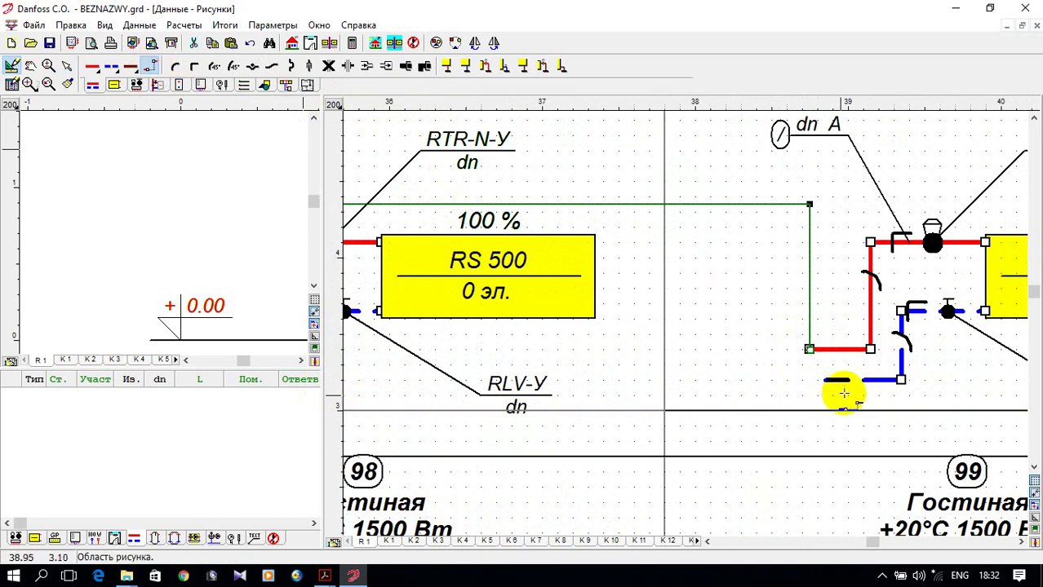
{"action": "mouse_move", "coordinate": [825, 380]}
{"action": "left_mouse_down"}
{"action": "mouse_move", "coordinate": [326, 285]}
{"action": "mouse_move", "coordinate": [549, 324]}
{"action": "mouse_move", "coordinate": [572, 288]}
{"action": "left_mouse_up"}
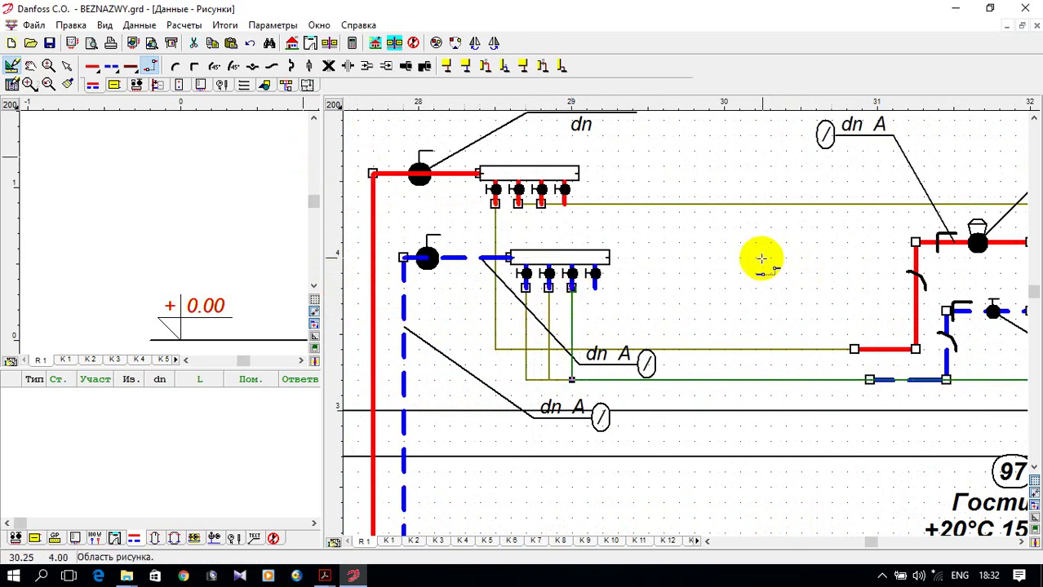
{"action": "left_click", "coordinate": [70, 25]}
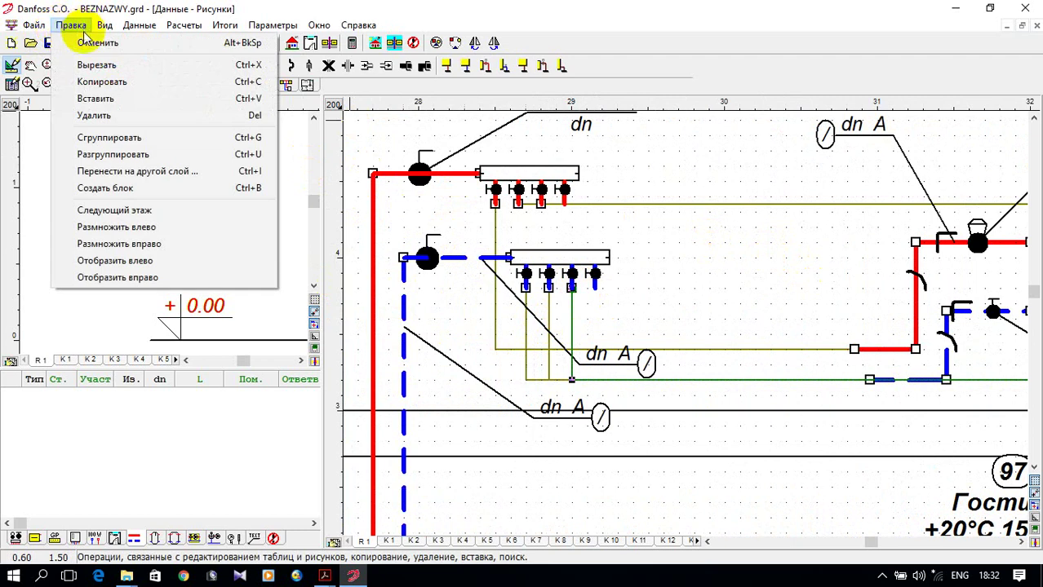
{"action": "left_click", "coordinate": [503, 22]}
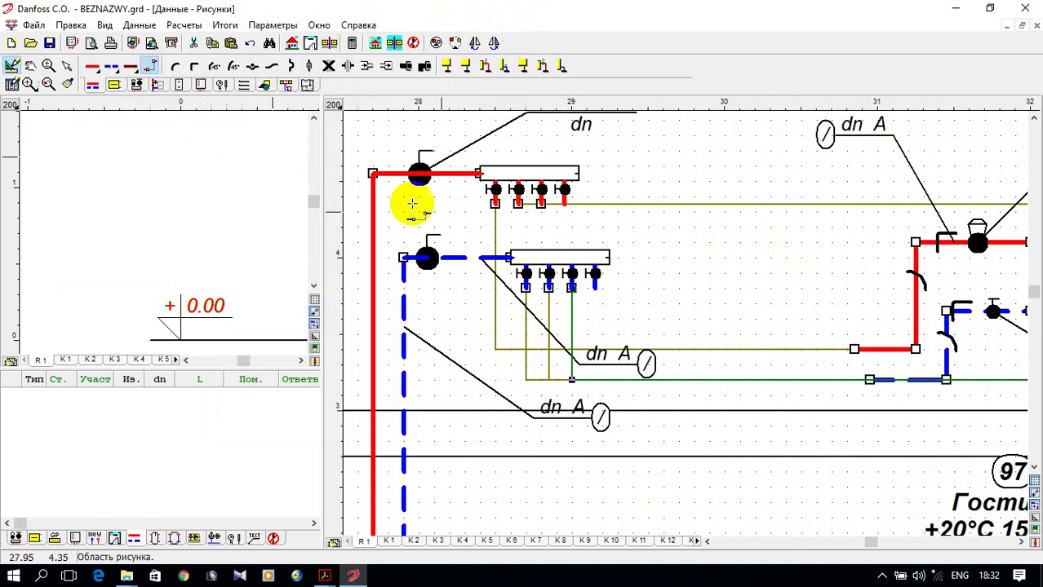
Link the upper-floor radiator above room 100 to the fourth outlets of room 197's supply and return manifolds with remote connections.
{"action": "left_click", "coordinate": [560, 215]}
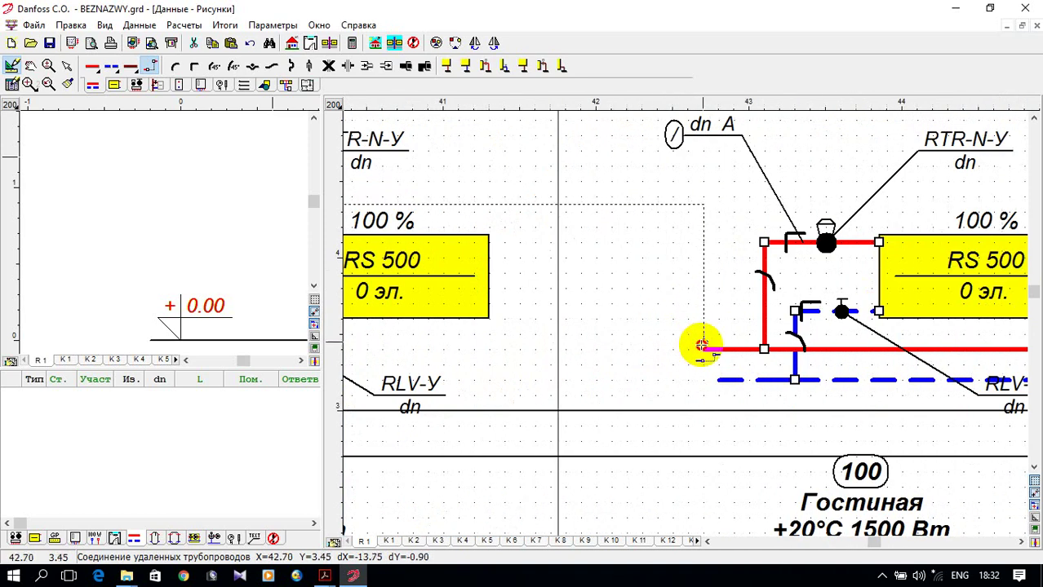
{"action": "left_click", "coordinate": [700, 349]}
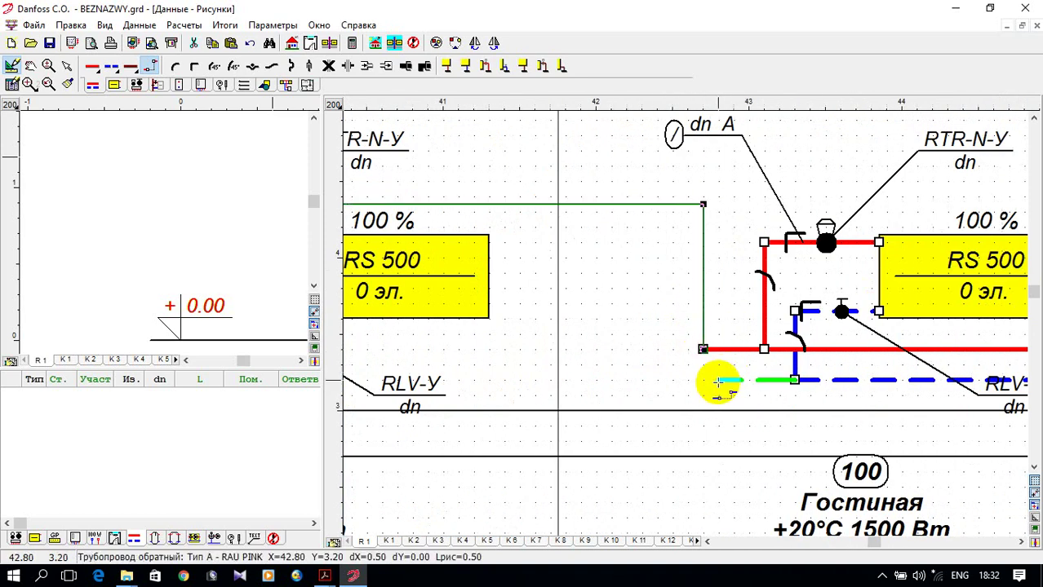
{"action": "left_click", "coordinate": [716, 380]}
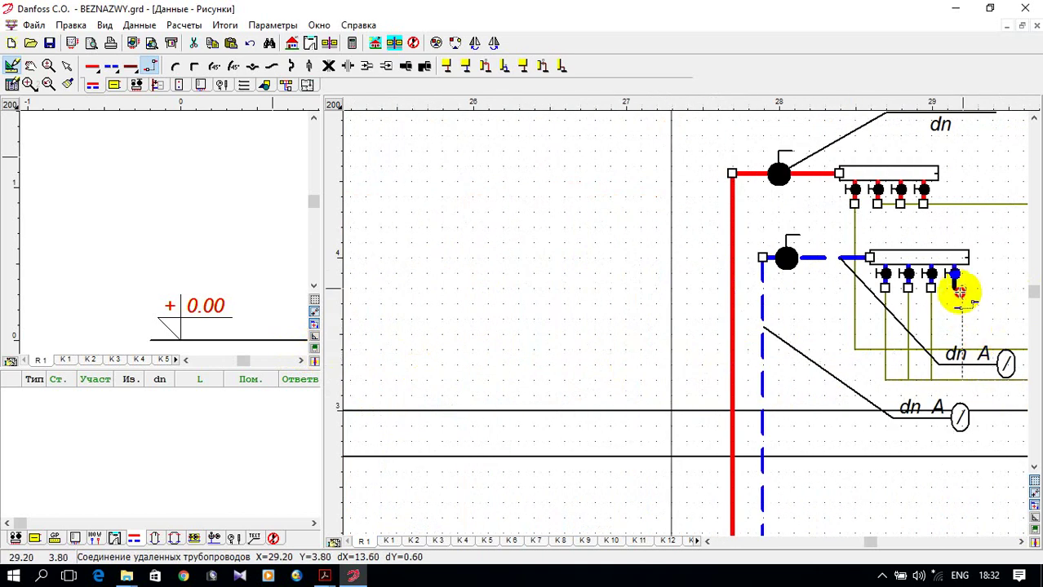
{"action": "left_click", "coordinate": [955, 287]}
Connect the supply and return pipe ends of room 97's radiator to the first outlets of that room's manifolds.
{"action": "scroll", "coordinate": [617, 279], "scroll_direction": "down", "scroll_amount": 3}
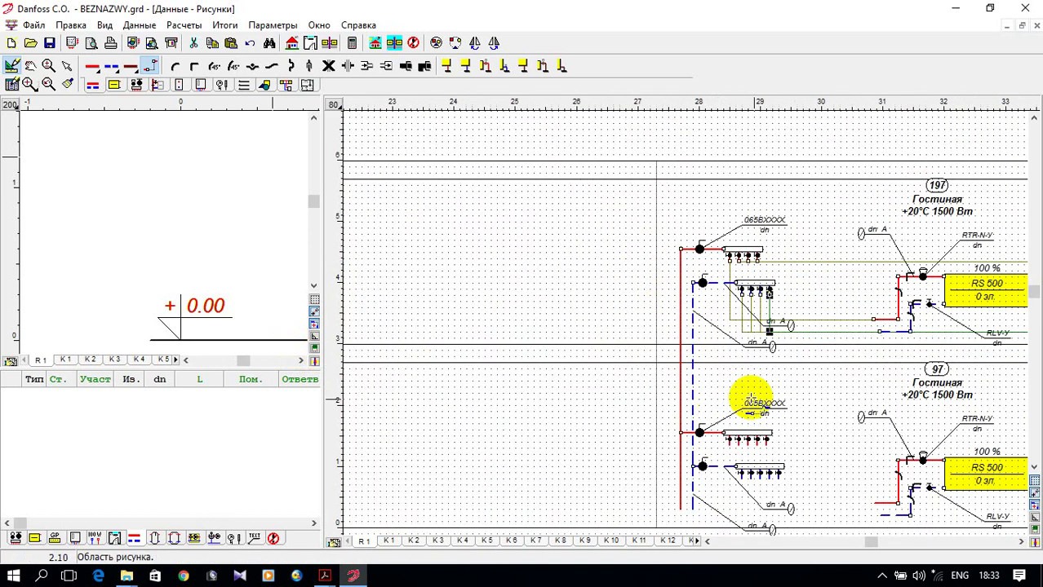
{"action": "scroll", "coordinate": [816, 518], "scroll_direction": "up", "scroll_amount": 3}
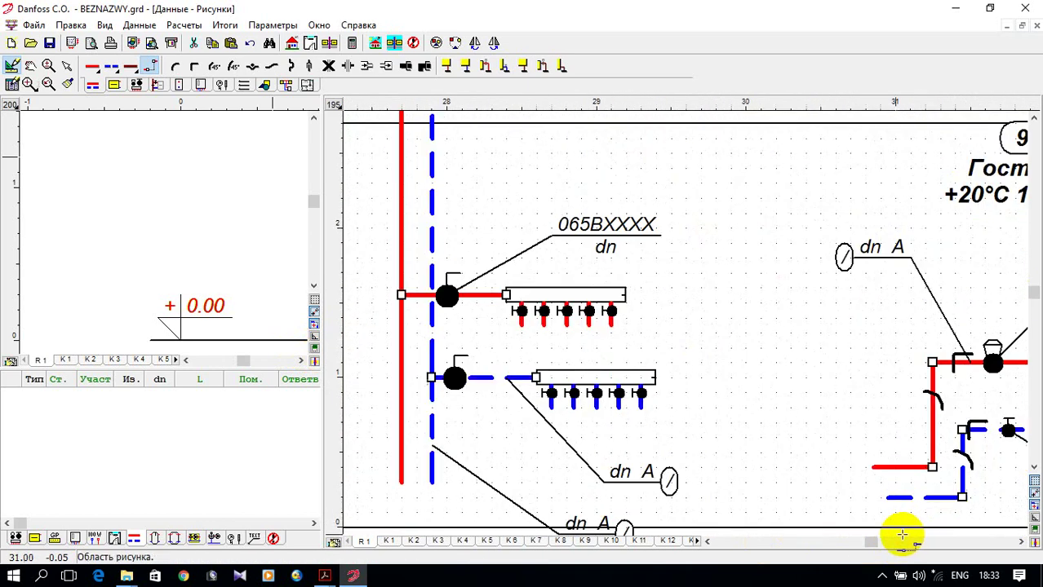
{"action": "left_click", "coordinate": [871, 468]}
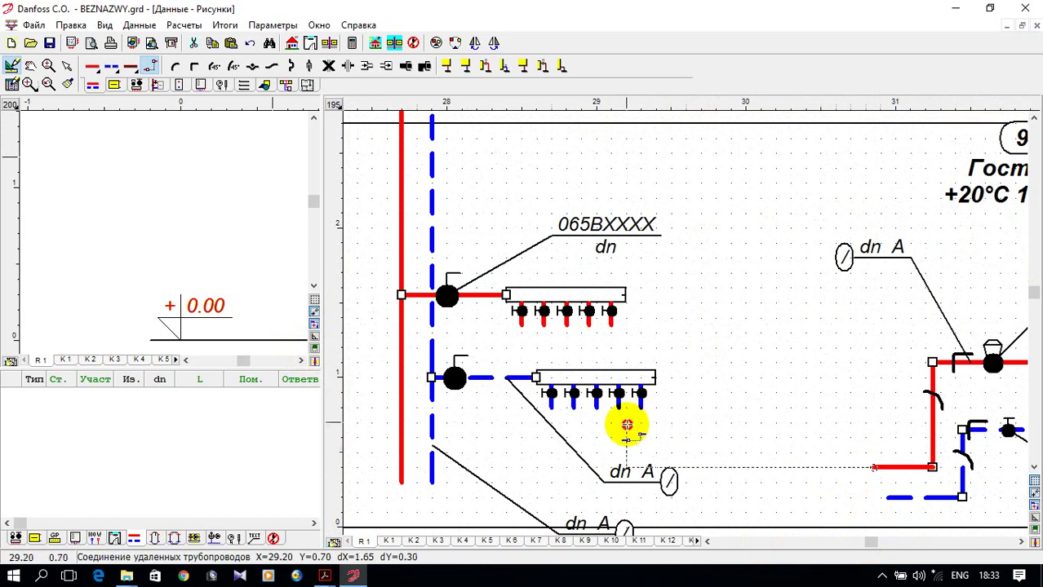
{"action": "left_click", "coordinate": [520, 324]}
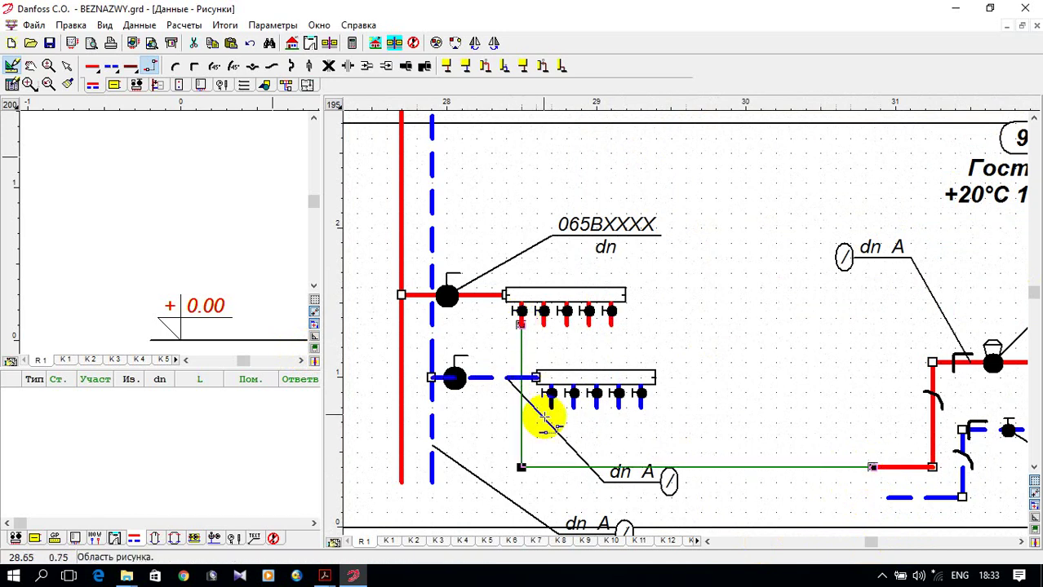
{"action": "left_click", "coordinate": [551, 417]}
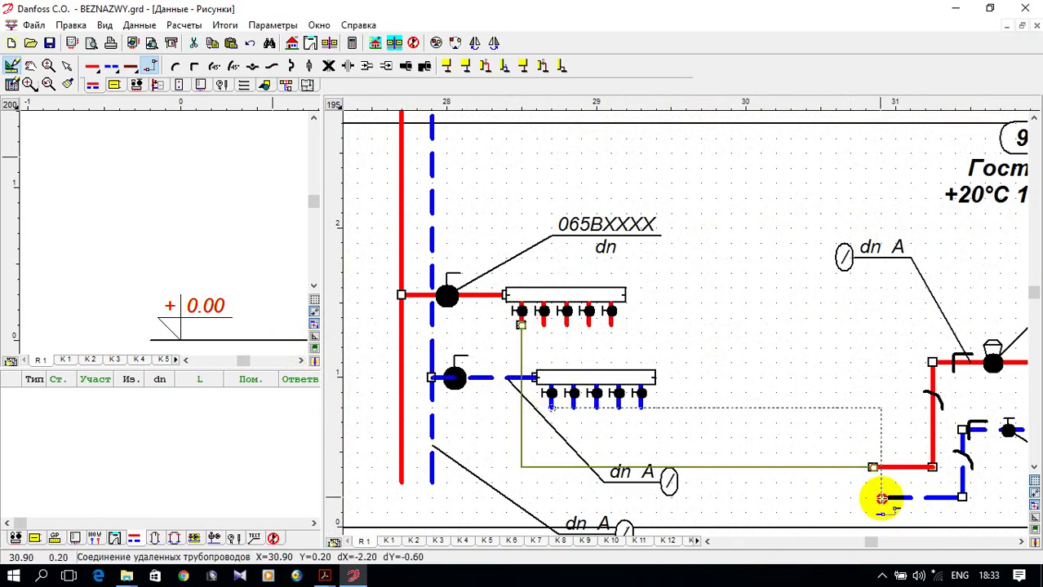
{"action": "left_click", "coordinate": [887, 498]}
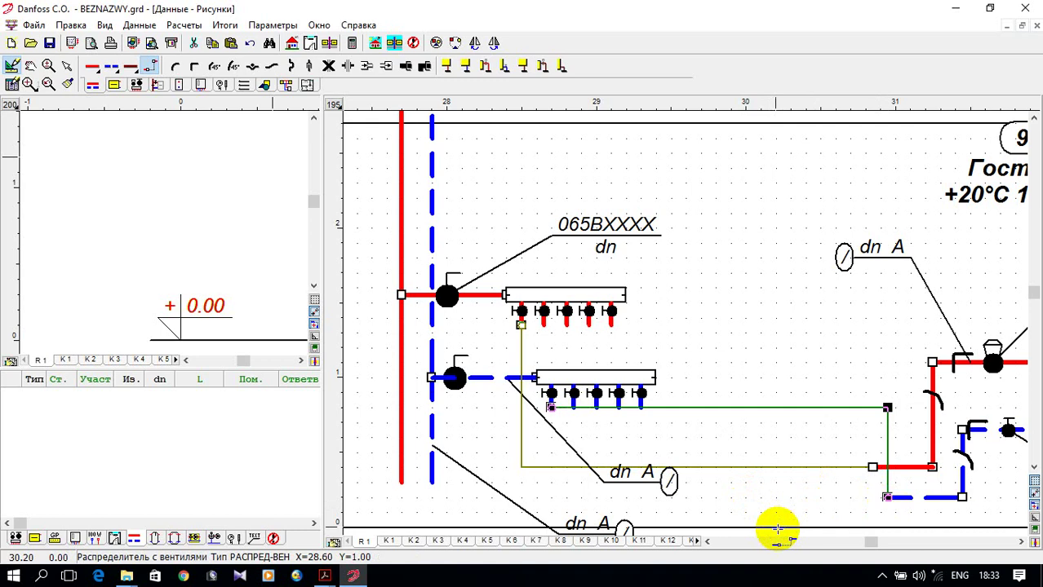
Link the supply and return pipe ends of room 98's radiator to the second outlets of room 97's manifolds with remote connections.
{"action": "scroll", "coordinate": [524, 333], "scroll_direction": "down", "scroll_amount": 3}
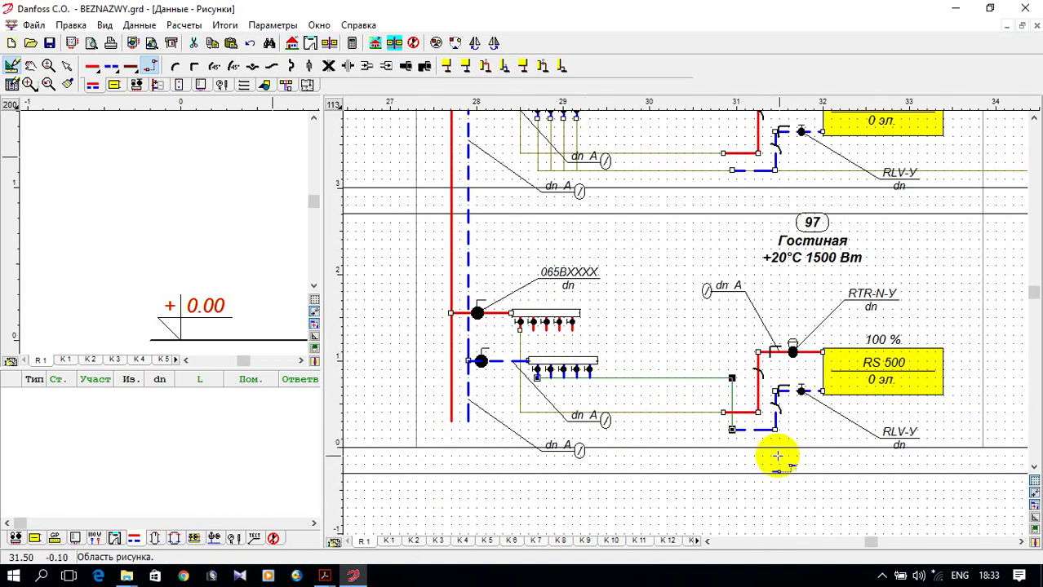
{"action": "scroll", "coordinate": [780, 458], "scroll_direction": "up", "scroll_amount": 2}
{"action": "scroll", "coordinate": [799, 419], "scroll_direction": "down", "scroll_amount": 1}
{"action": "scroll", "coordinate": [759, 424], "scroll_direction": "down", "scroll_amount": 2}
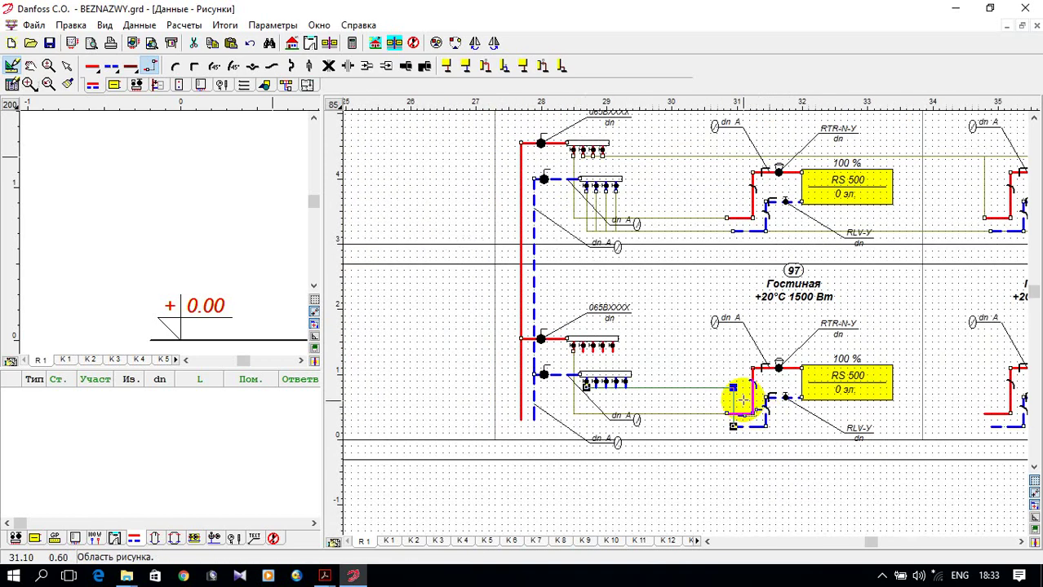
{"action": "scroll", "coordinate": [668, 396], "scroll_direction": "up", "scroll_amount": 3}
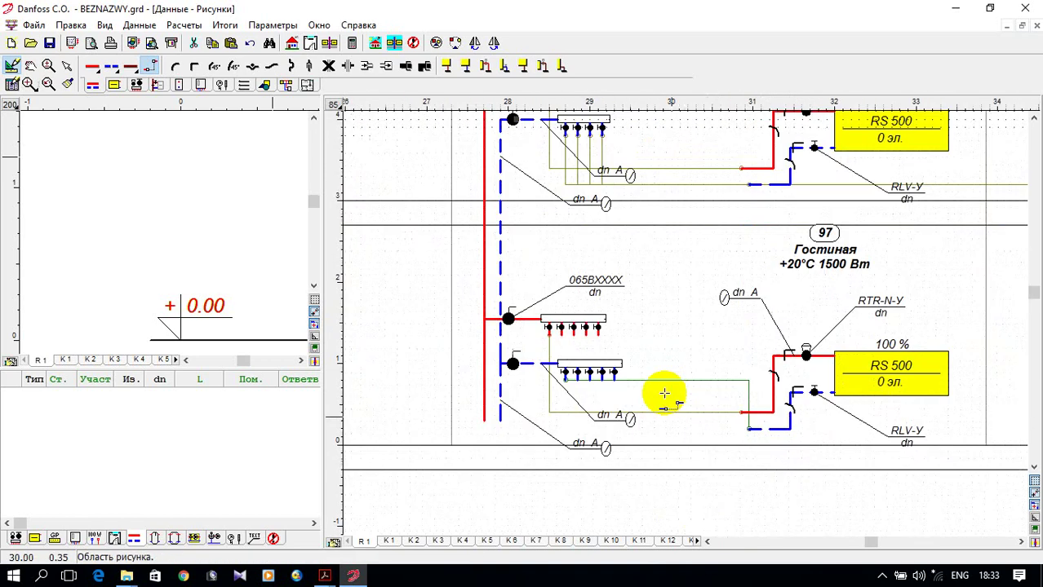
{"action": "left_click", "coordinate": [564, 308]}
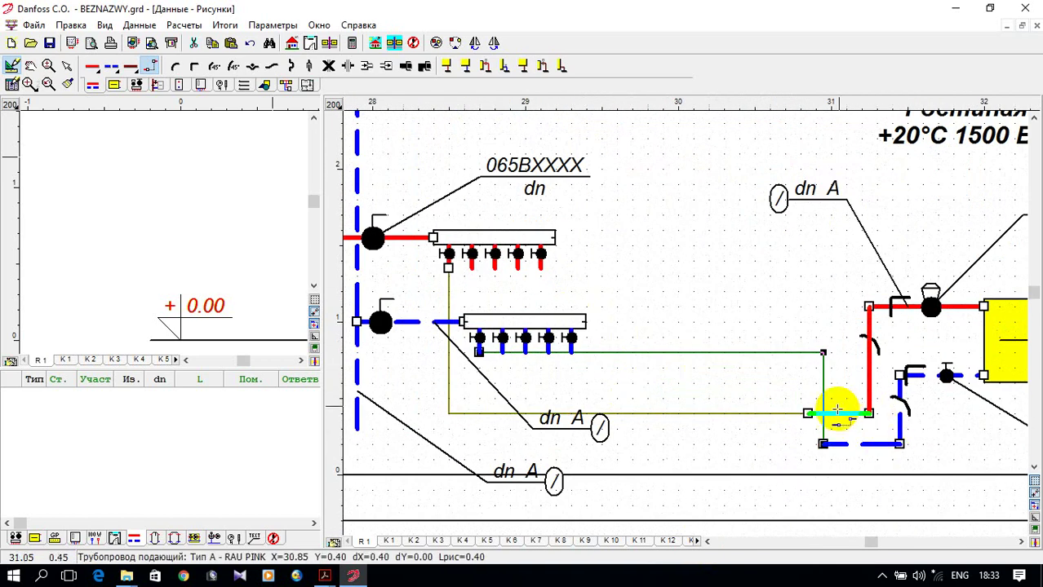
{"action": "left_click", "coordinate": [947, 313]}
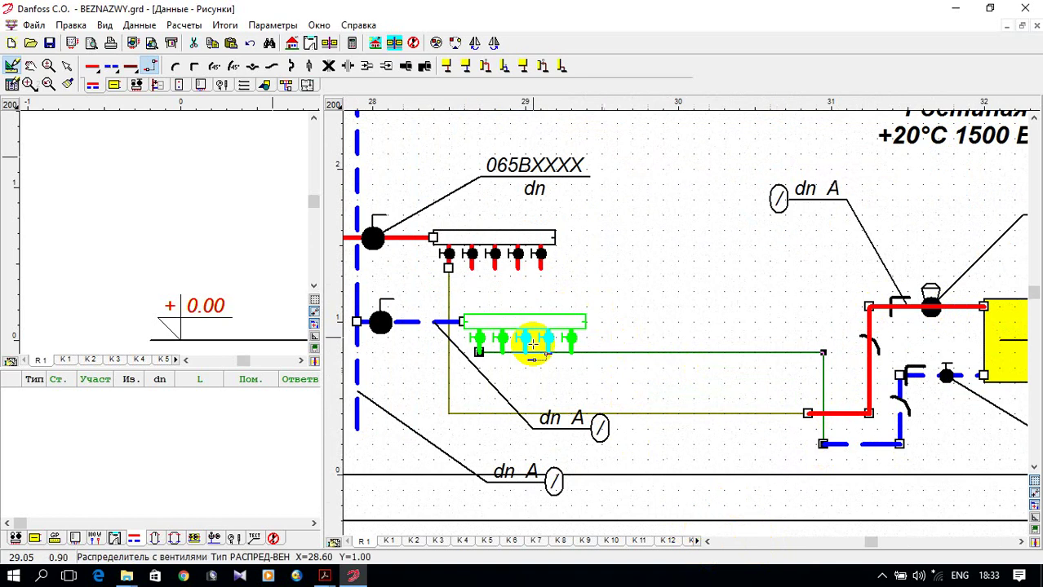
{"action": "left_click", "coordinate": [475, 269]}
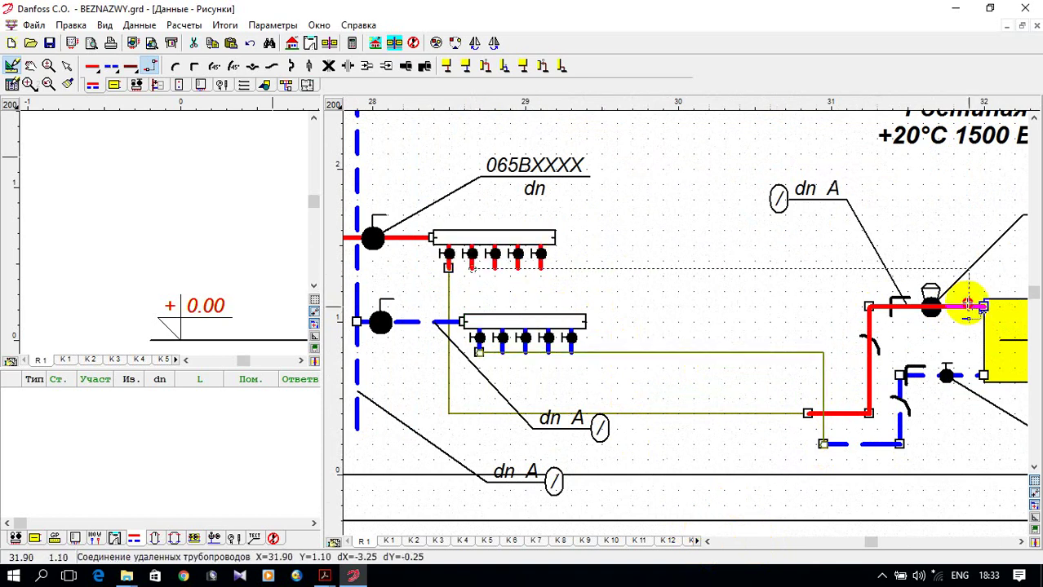
{"action": "left_click", "coordinate": [759, 414]}
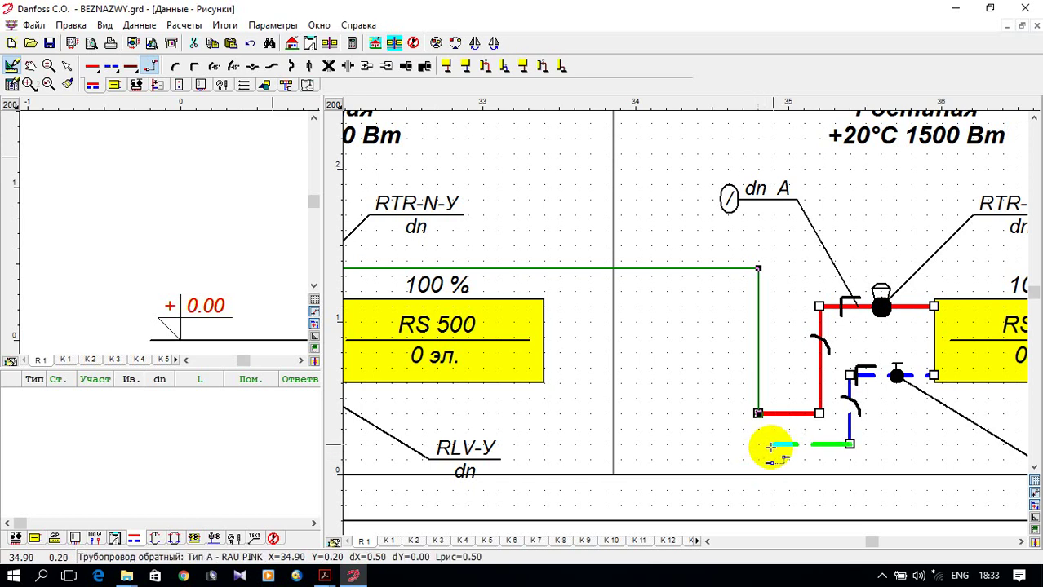
{"action": "left_click", "coordinate": [771, 445]}
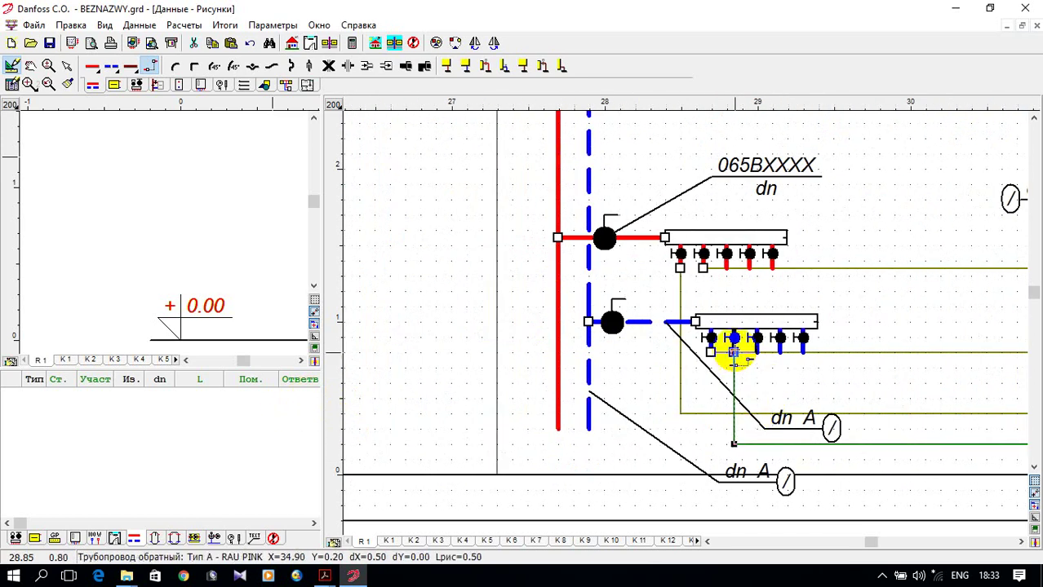
{"action": "left_click", "coordinate": [734, 353]}
Link the supply and return pipe ends of room 99's radiator to the third outlets of room 97's manifolds with remote connections.
{"action": "scroll", "coordinate": [699, 415], "scroll_direction": "down", "scroll_amount": 2}
{"action": "scroll", "coordinate": [691, 343], "scroll_direction": "up", "scroll_amount": 2}
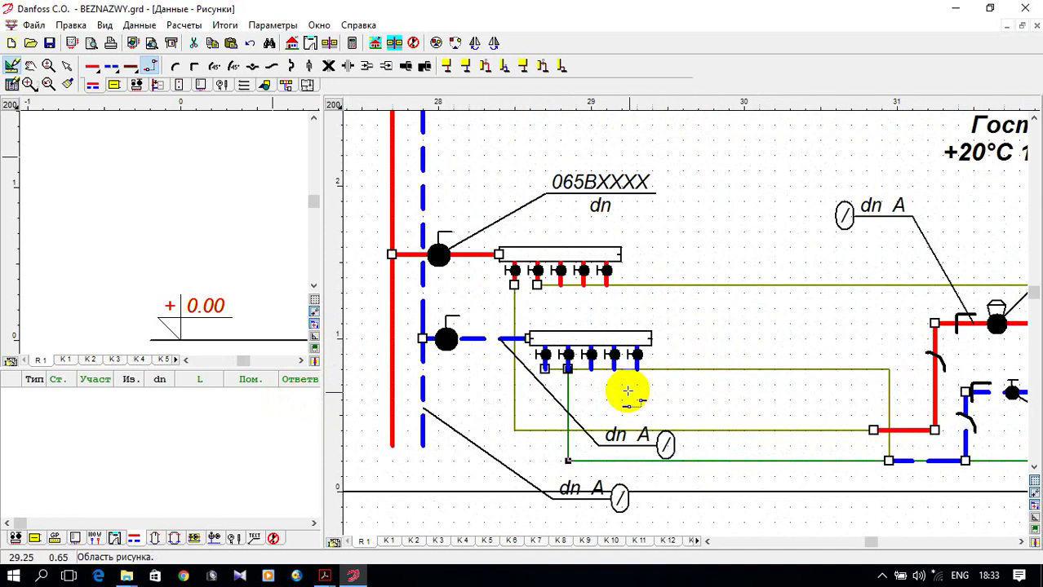
{"action": "left_click", "coordinate": [561, 287]}
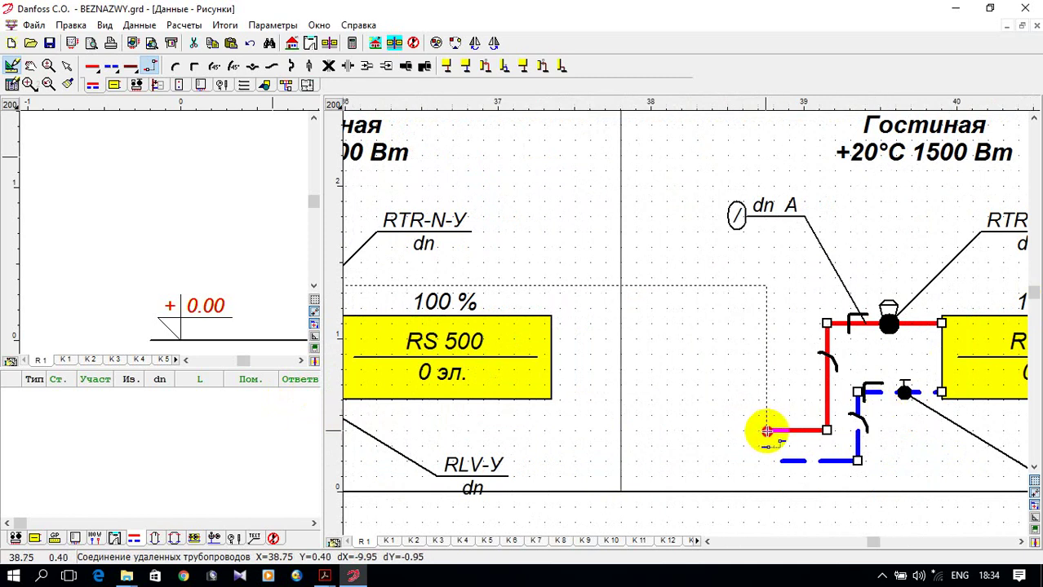
{"action": "left_click", "coordinate": [767, 432]}
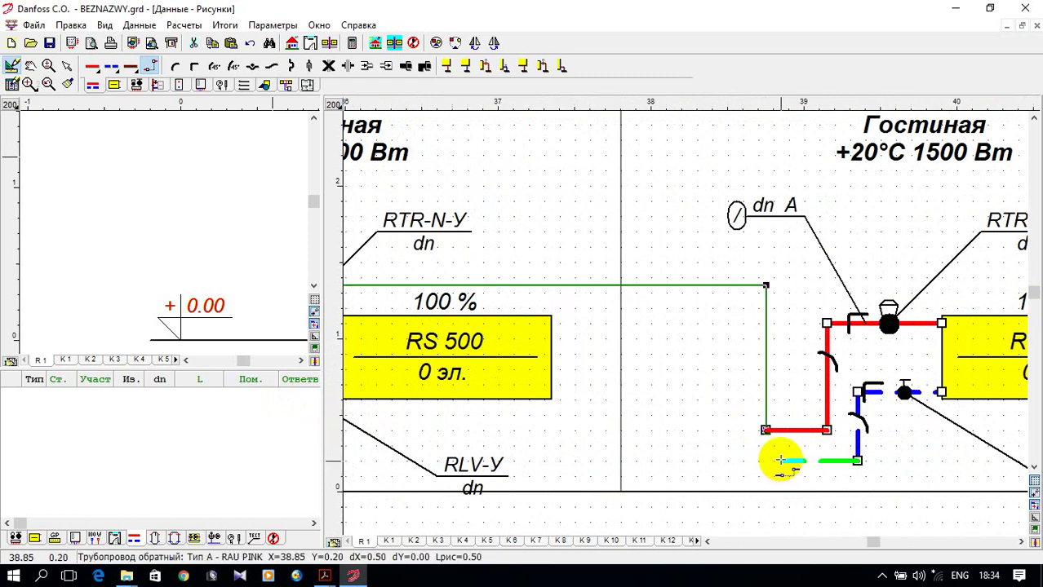
{"action": "left_click", "coordinate": [768, 470]}
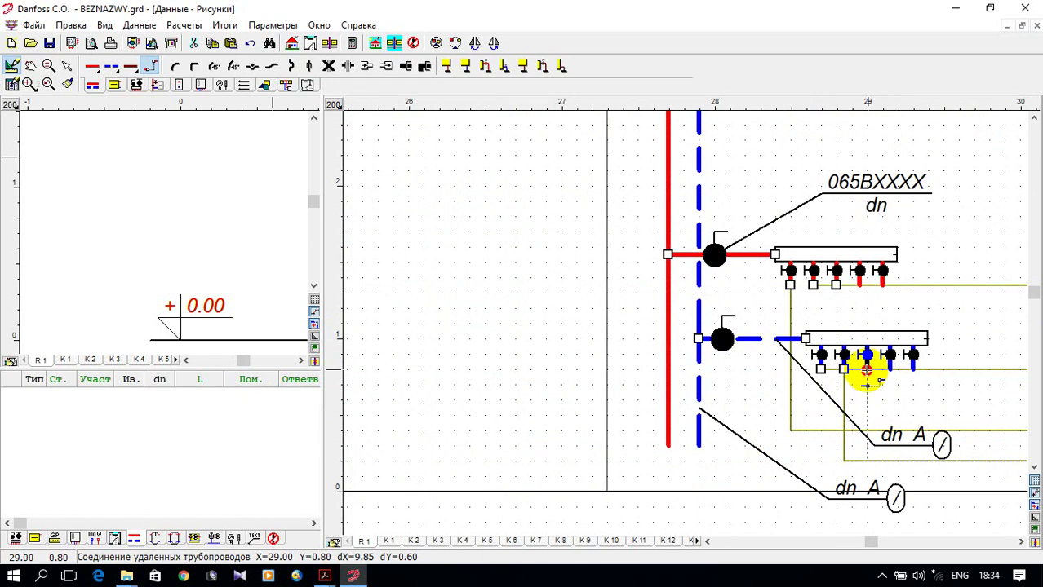
{"action": "left_click", "coordinate": [863, 369]}
Link the supply and return pipe ends of room 100's radiator to the fourth outlets of room 97's manifolds with remote connections.
{"action": "scroll", "coordinate": [435, 396], "scroll_direction": "down", "scroll_amount": 3}
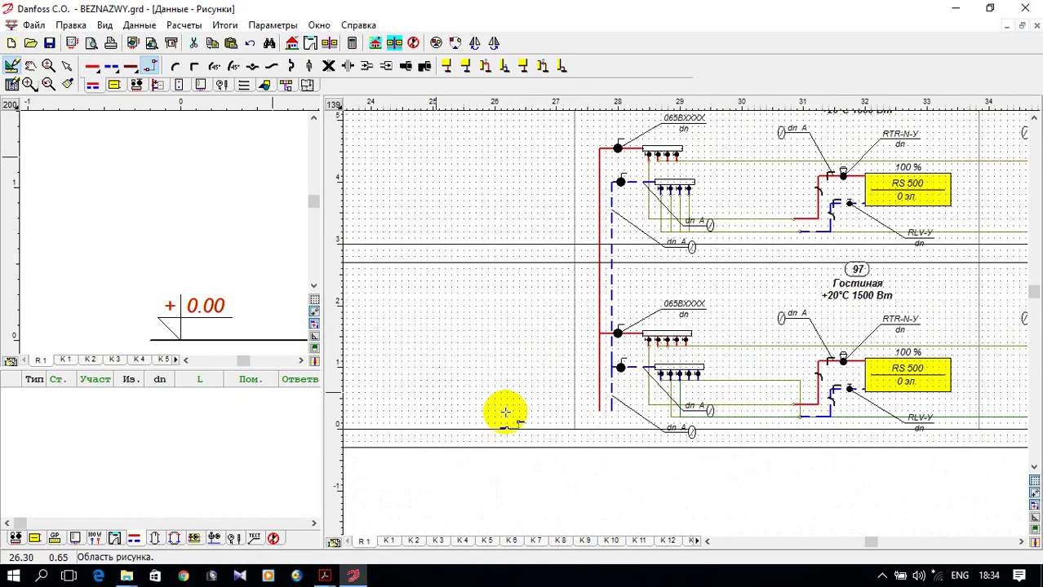
{"action": "scroll", "coordinate": [571, 424], "scroll_direction": "down", "scroll_amount": 1}
{"action": "scroll", "coordinate": [633, 365], "scroll_direction": "up", "scroll_amount": 4}
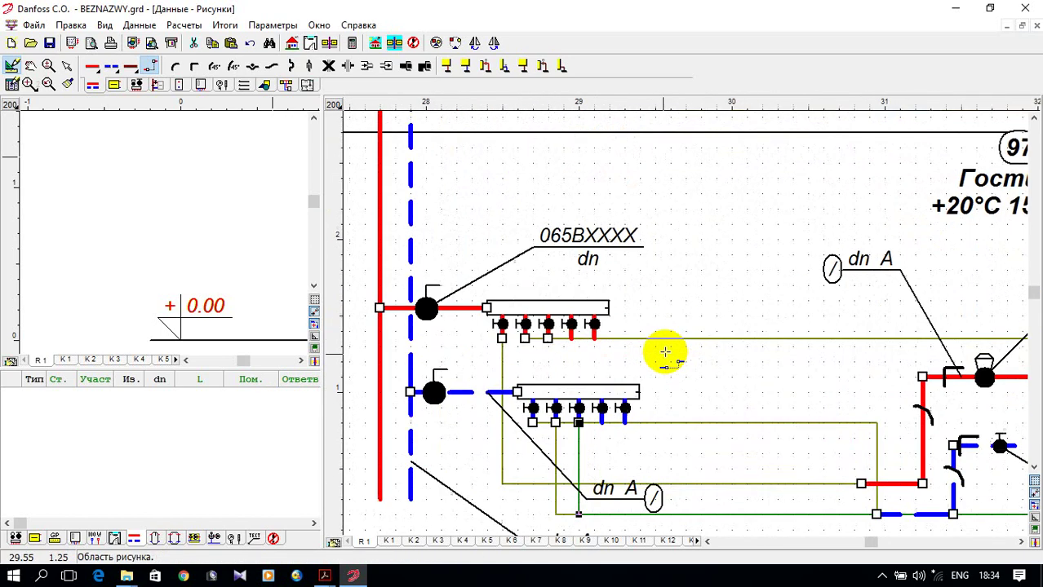
{"action": "left_click", "coordinate": [572, 337]}
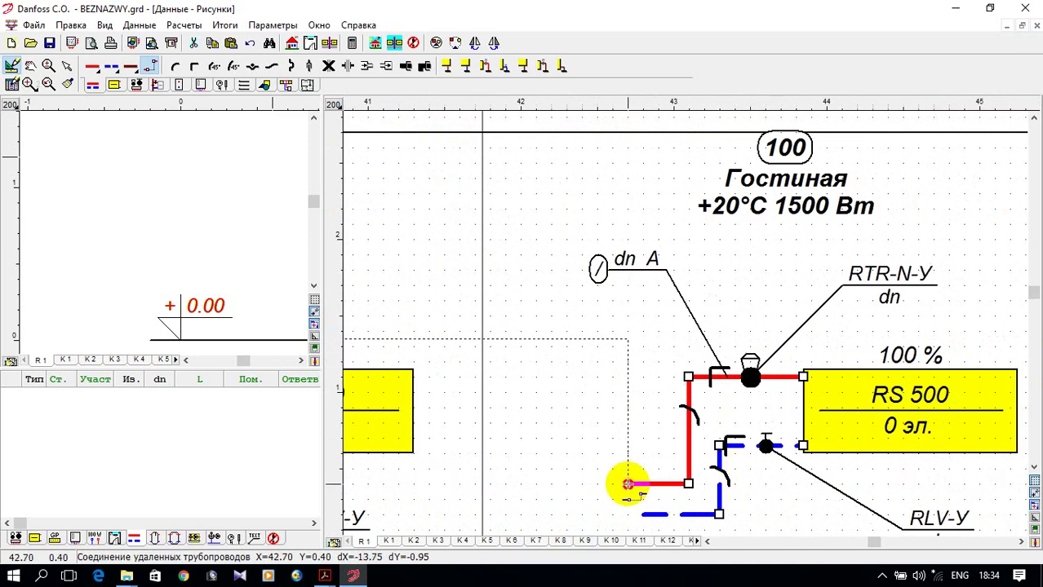
{"action": "left_click", "coordinate": [627, 483]}
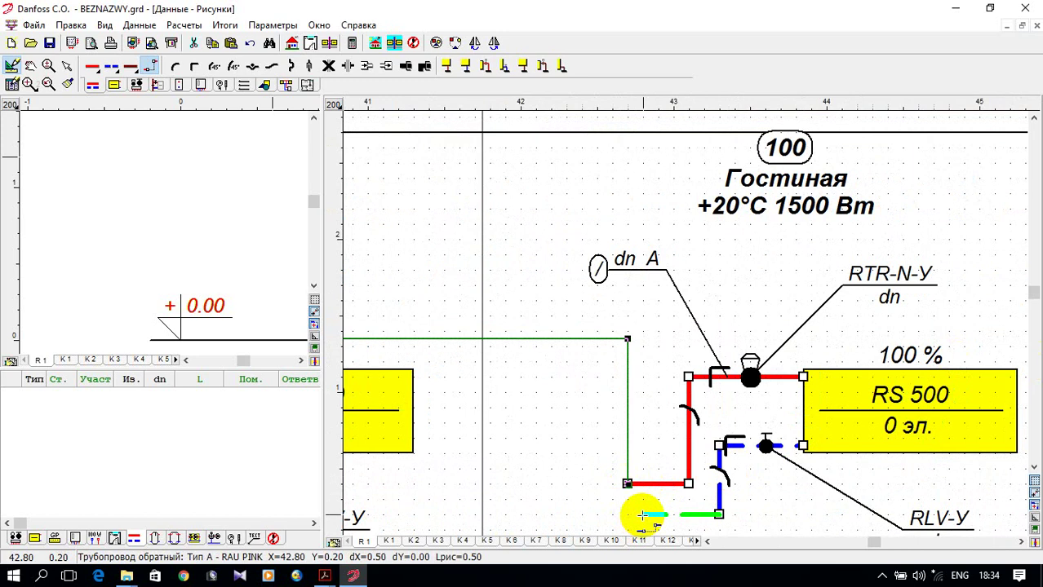
{"action": "left_click", "coordinate": [643, 514]}
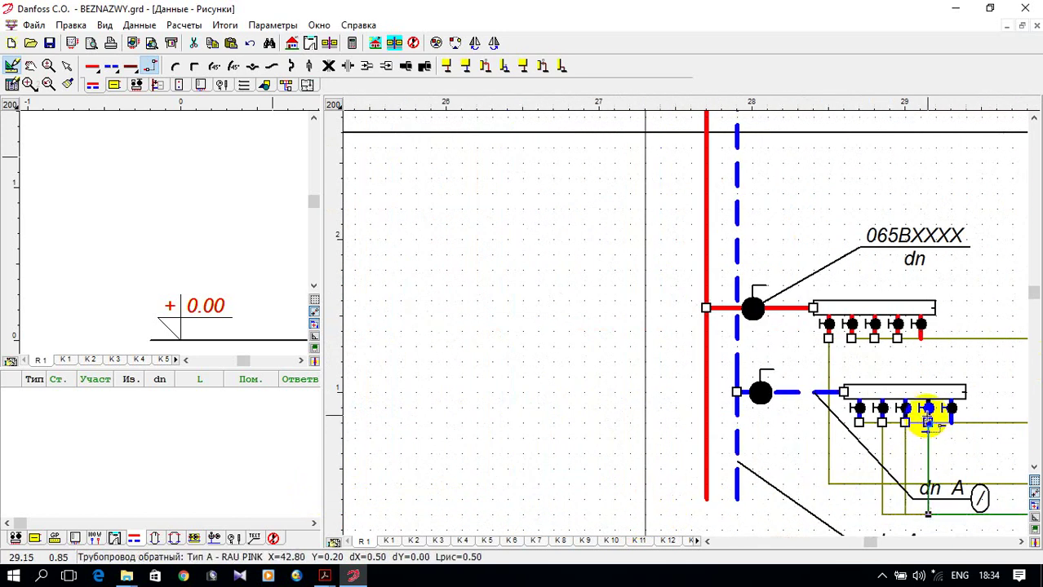
{"action": "left_click", "coordinate": [927, 421]}
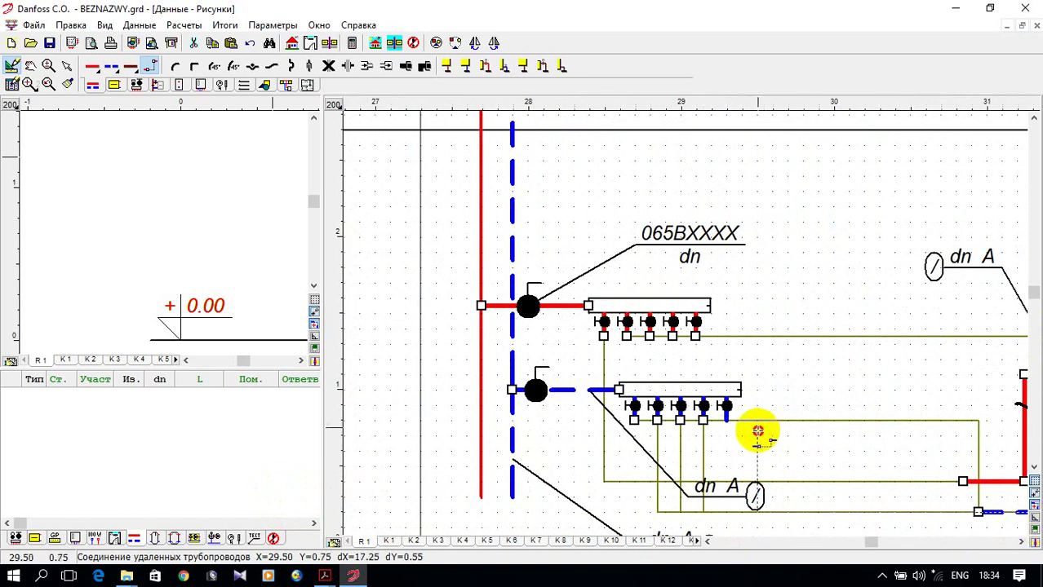
Complete the remote connection from the return pipe end of room 101's radiator to the fifth outlet of room 97's return manifold.
{"action": "left_click", "coordinate": [726, 421]}
{"action": "scroll", "coordinate": [755, 421], "scroll_direction": "down", "scroll_amount": 2}
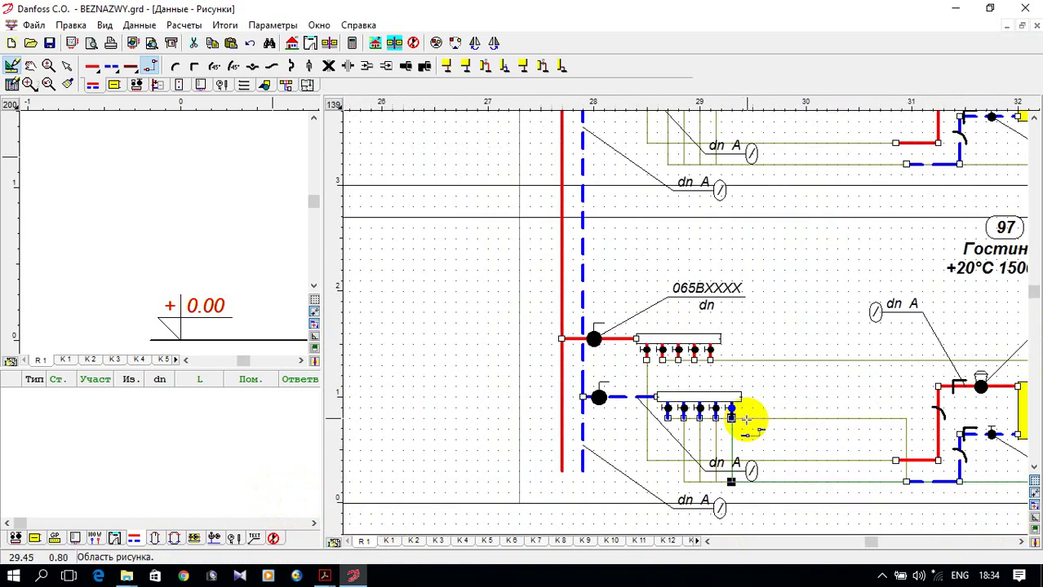
{"action": "scroll", "coordinate": [641, 366], "scroll_direction": "down", "scroll_amount": 4}
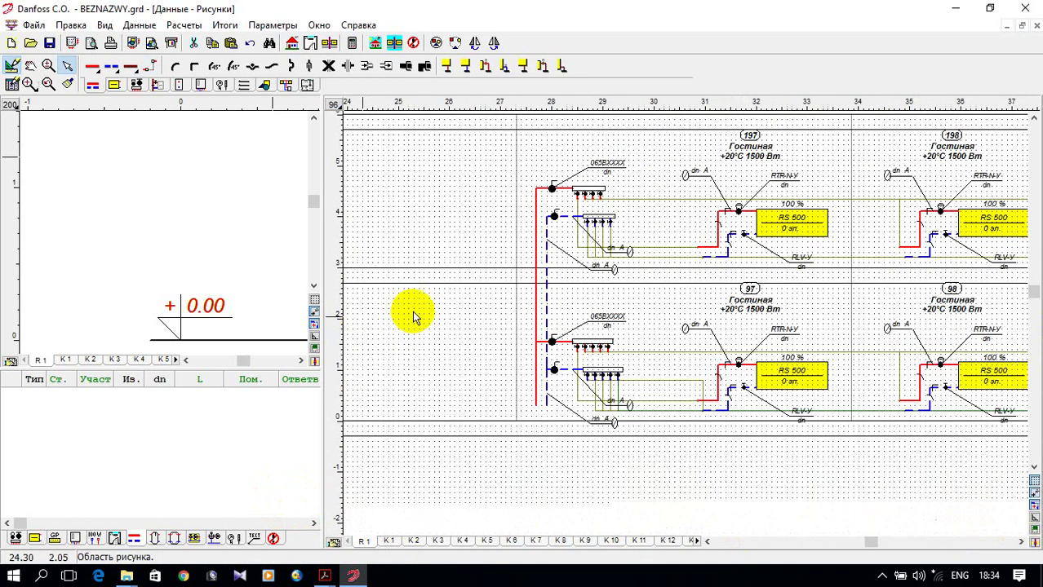
Examine the remote connections and the radiator pipe ends on both floors, from the manifolds to the last rooms.
{"action": "scroll", "coordinate": [425, 318], "scroll_direction": "down", "scroll_amount": 2}
{"action": "scroll", "coordinate": [790, 326], "scroll_direction": "up", "scroll_amount": 4}
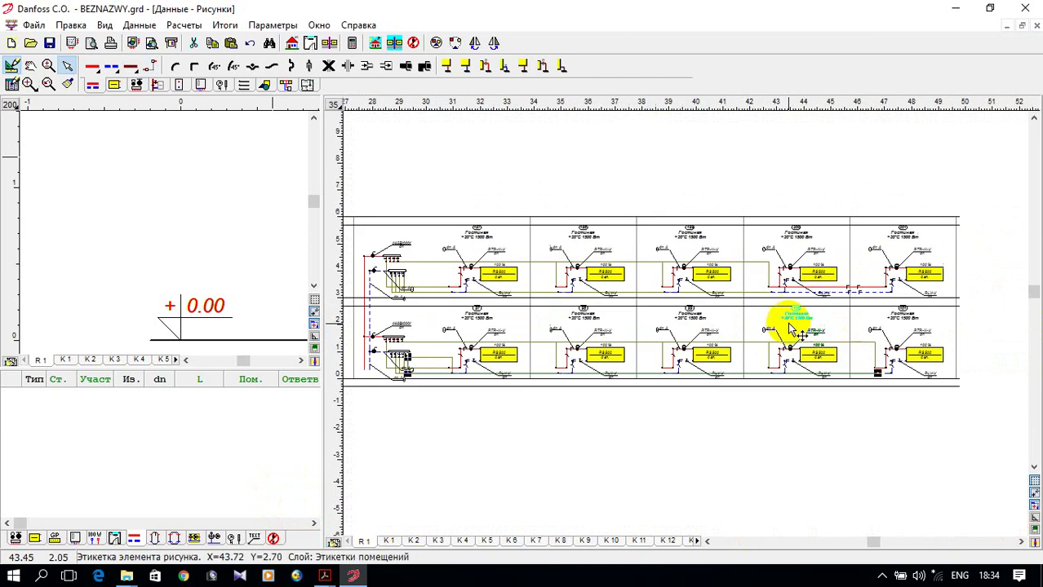
{"action": "scroll", "coordinate": [767, 321], "scroll_direction": "down", "scroll_amount": 2}
{"action": "scroll", "coordinate": [364, 296], "scroll_direction": "up", "scroll_amount": 4}
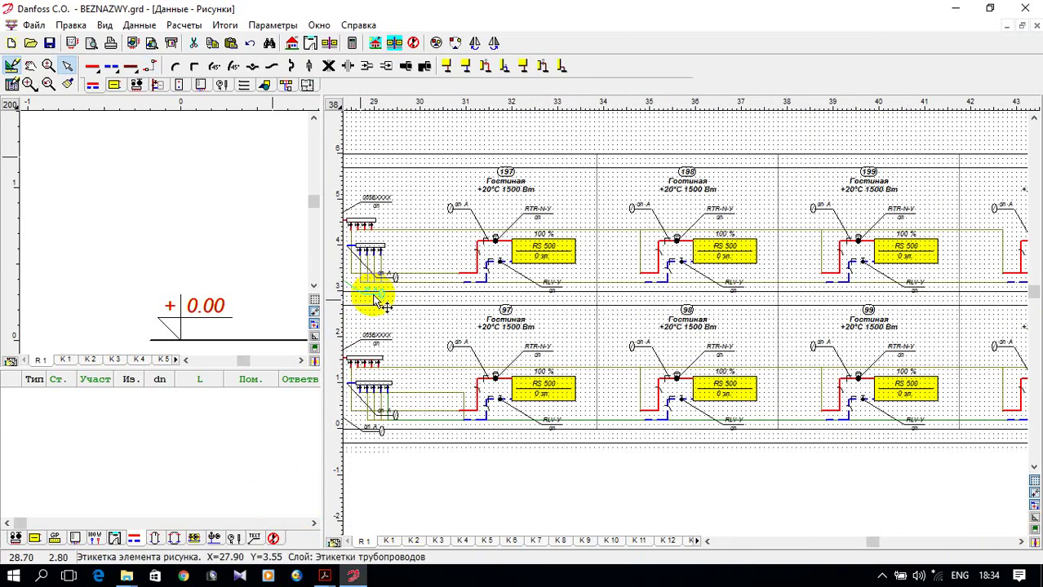
{"action": "scroll", "coordinate": [423, 306], "scroll_direction": "down", "scroll_amount": 3}
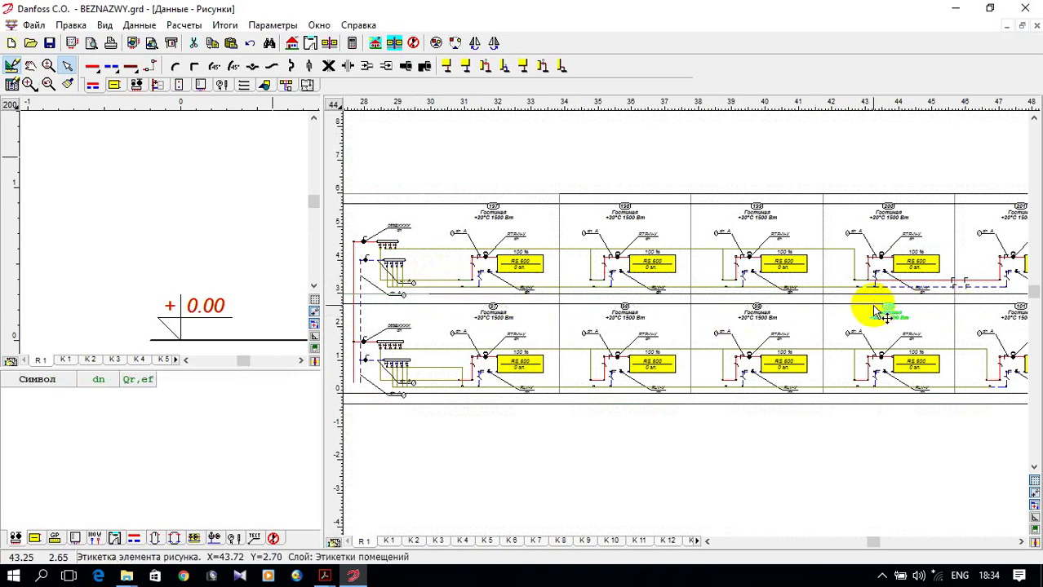
{"action": "scroll", "coordinate": [875, 298], "scroll_direction": "up", "scroll_amount": 2}
{"action": "scroll", "coordinate": [874, 298], "scroll_direction": "up", "scroll_amount": 2}
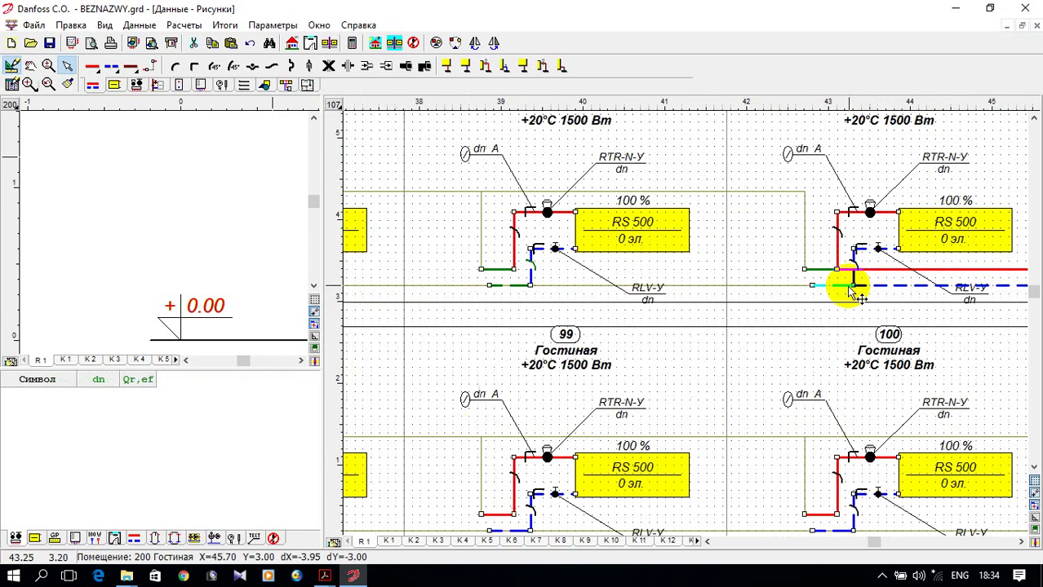
{"action": "scroll", "coordinate": [872, 306], "scroll_direction": "down", "scroll_amount": 2}
{"action": "scroll", "coordinate": [867, 303], "scroll_direction": "down", "scroll_amount": 3}
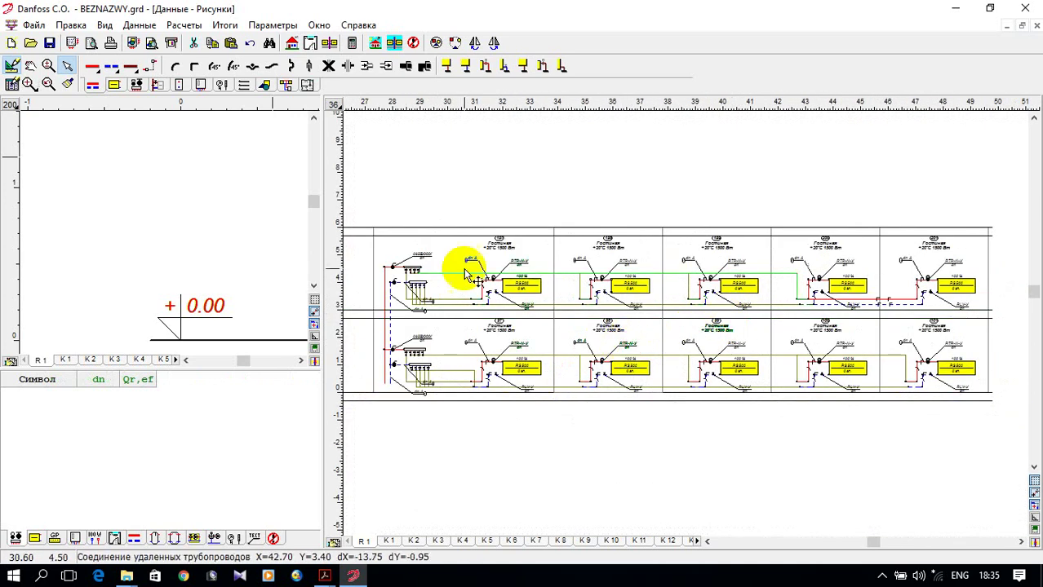
{"action": "scroll", "coordinate": [489, 338], "scroll_direction": "up", "scroll_amount": 2}
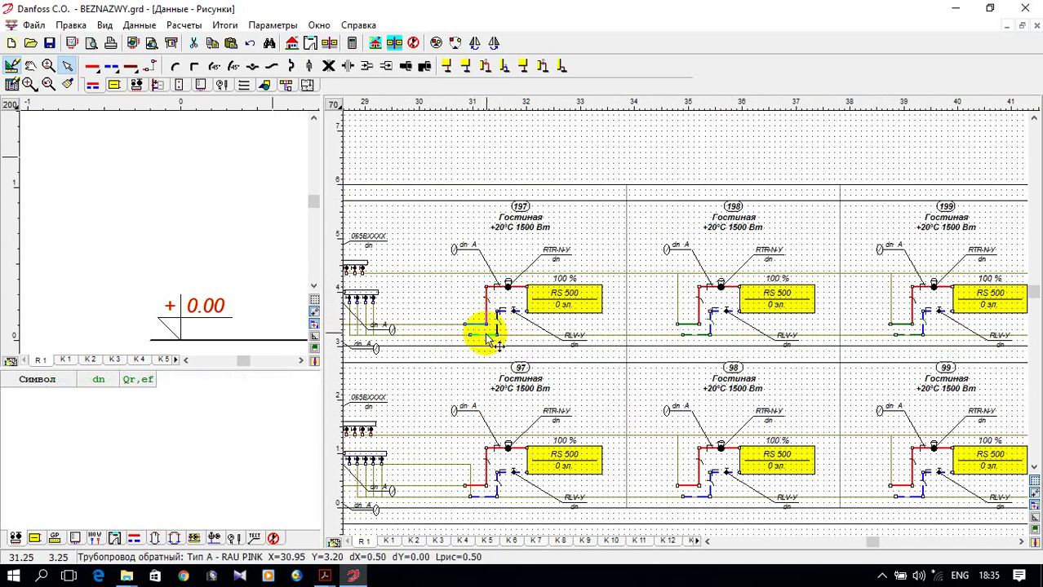
Set the length to 5.00 for each selected upper-floor supply and return pipe end in the pipe data table.
{"action": "left_click", "coordinate": [133, 539]}
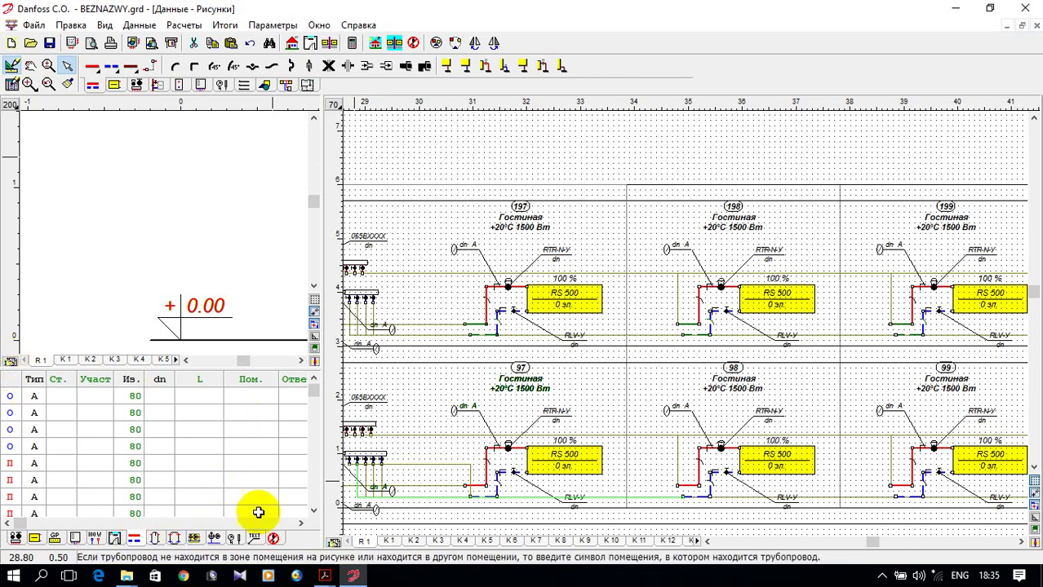
{"action": "left_click", "coordinate": [214, 396]}
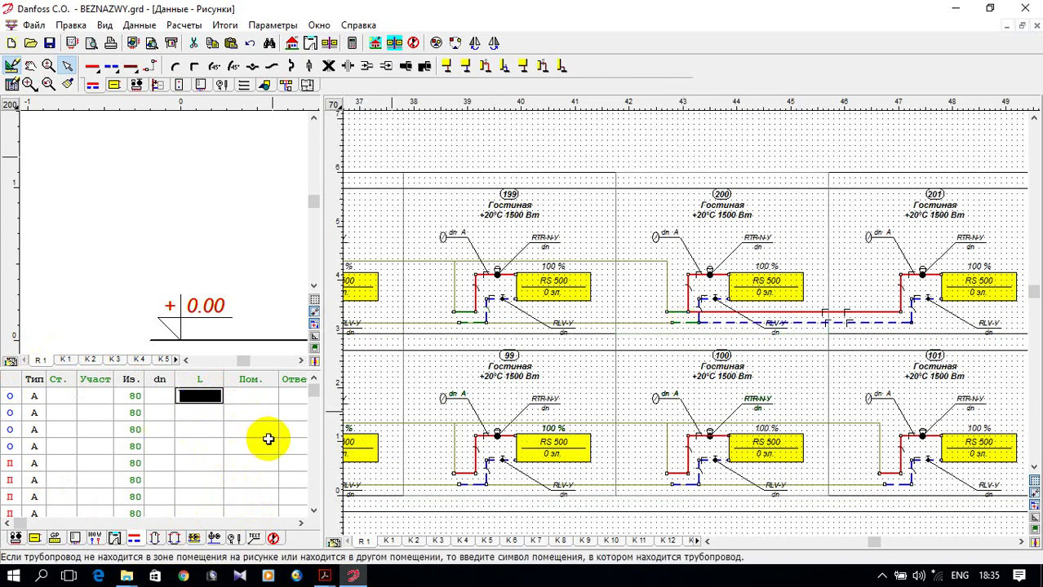
{"action": "type", "text": "5"}
{"action": "key", "text": "Return"}
{"action": "type", "text": "5"}
{"action": "key", "text": "Return"}
{"action": "type", "text": "5"}
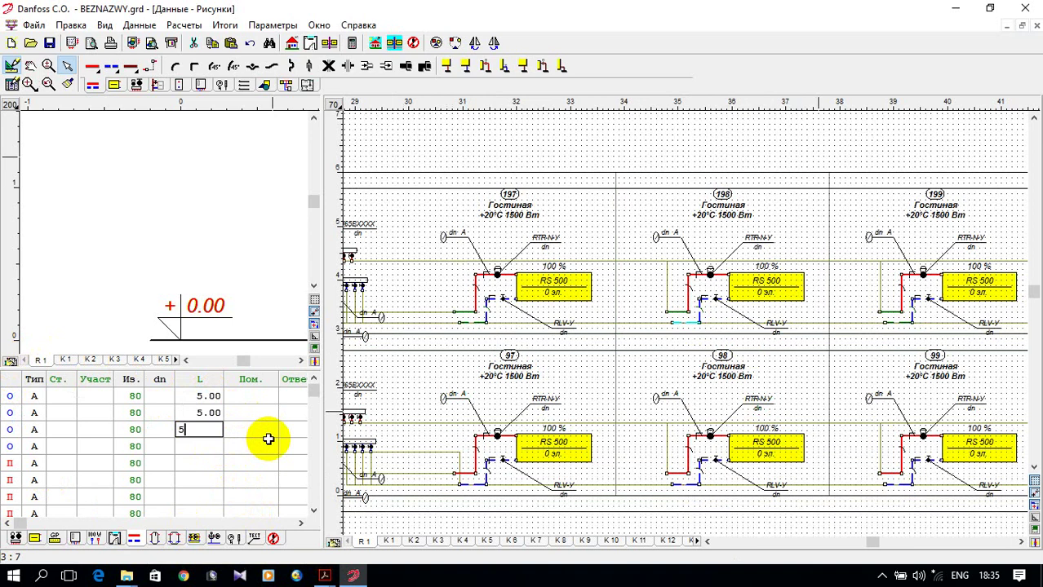
{"action": "key", "text": "Return"}
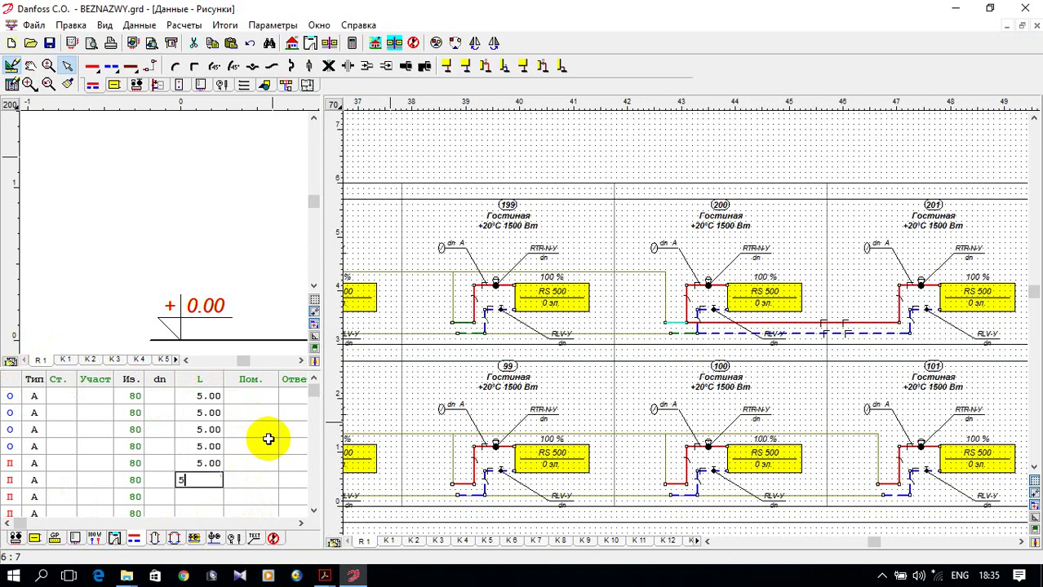
{"action": "key", "text": "Return"}
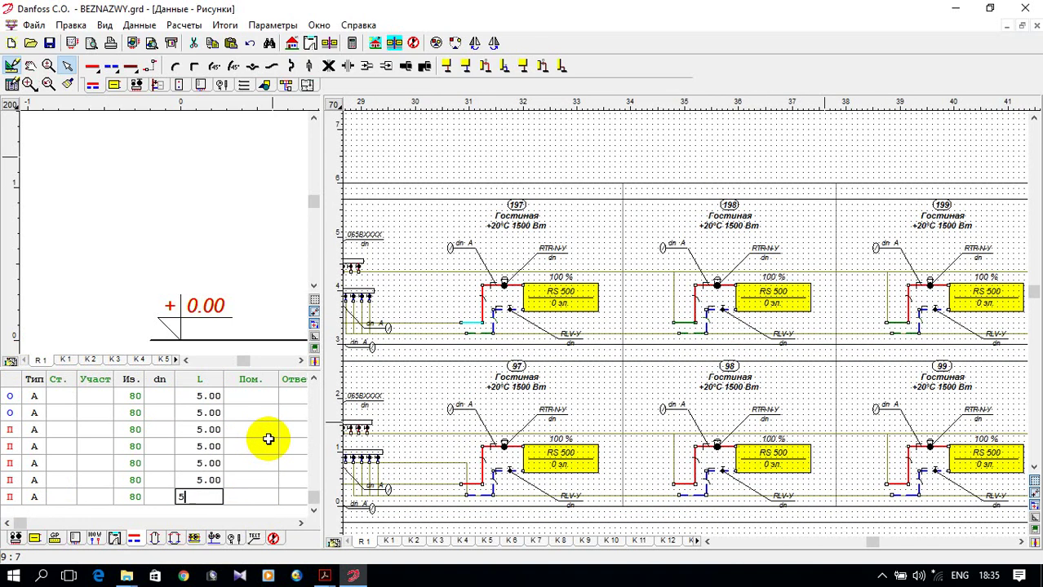
{"action": "key", "text": "Return"}
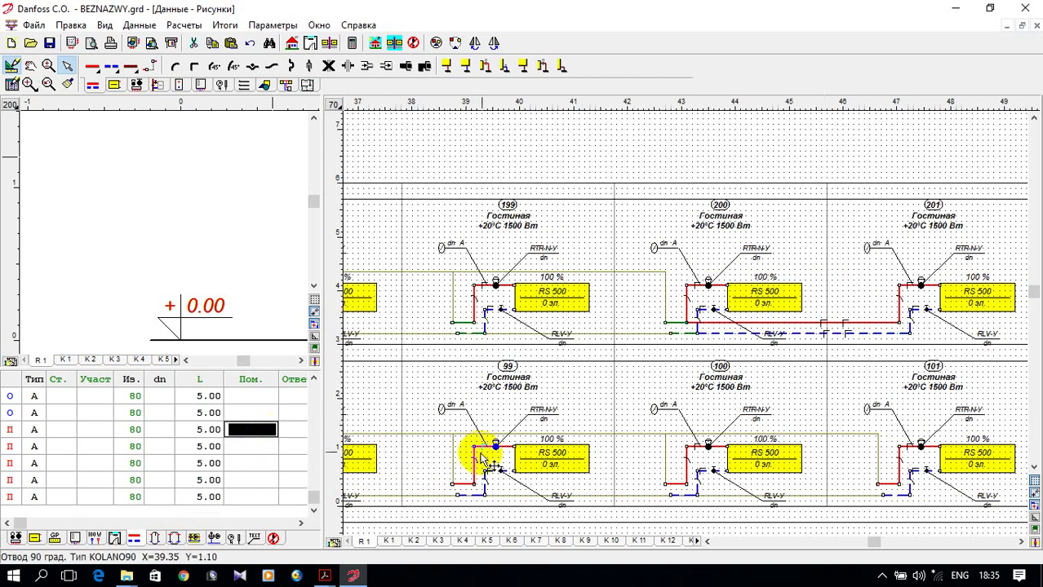
Clear the selection, select the lower-floor radiator pipework of rooms 97 to 101 with a window, and show its pipe data.
{"action": "left_click", "coordinate": [816, 397]}
{"action": "scroll", "coordinate": [816, 396], "scroll_direction": "down", "scroll_amount": 4}
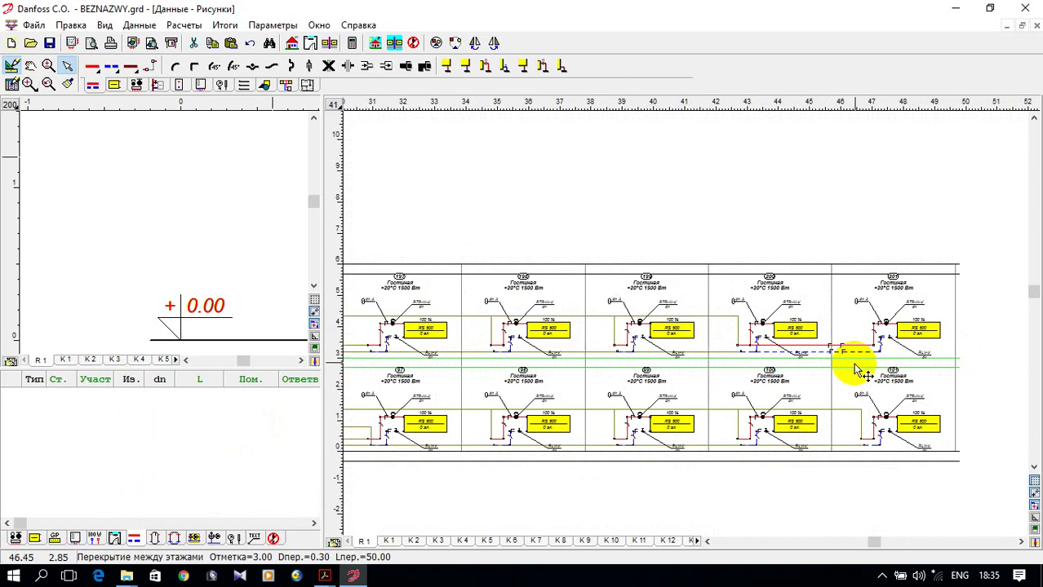
{"action": "scroll", "coordinate": [522, 429], "scroll_direction": "up", "scroll_amount": 3}
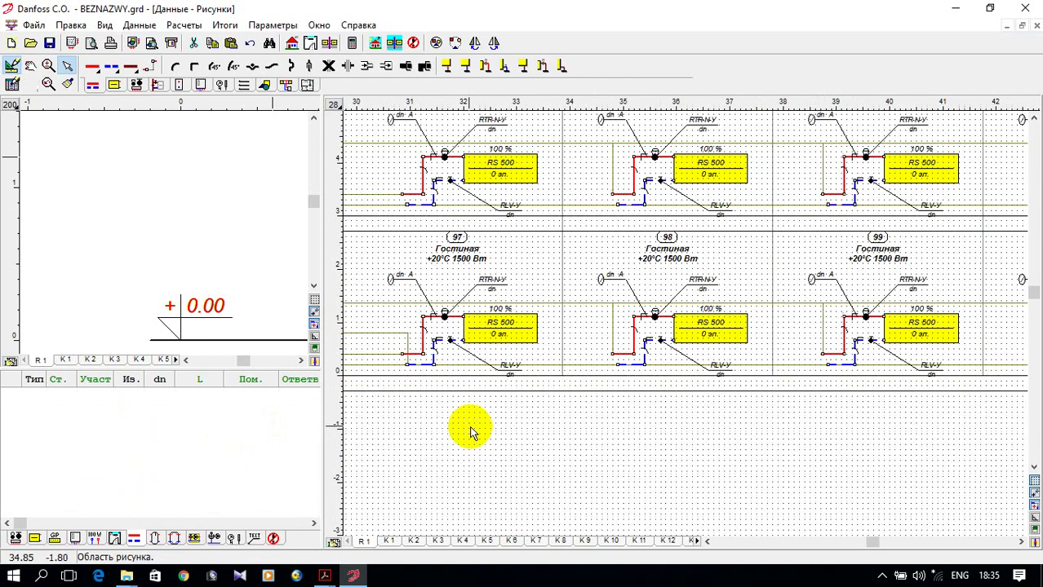
{"action": "scroll", "coordinate": [472, 428], "scroll_direction": "down", "scroll_amount": 2}
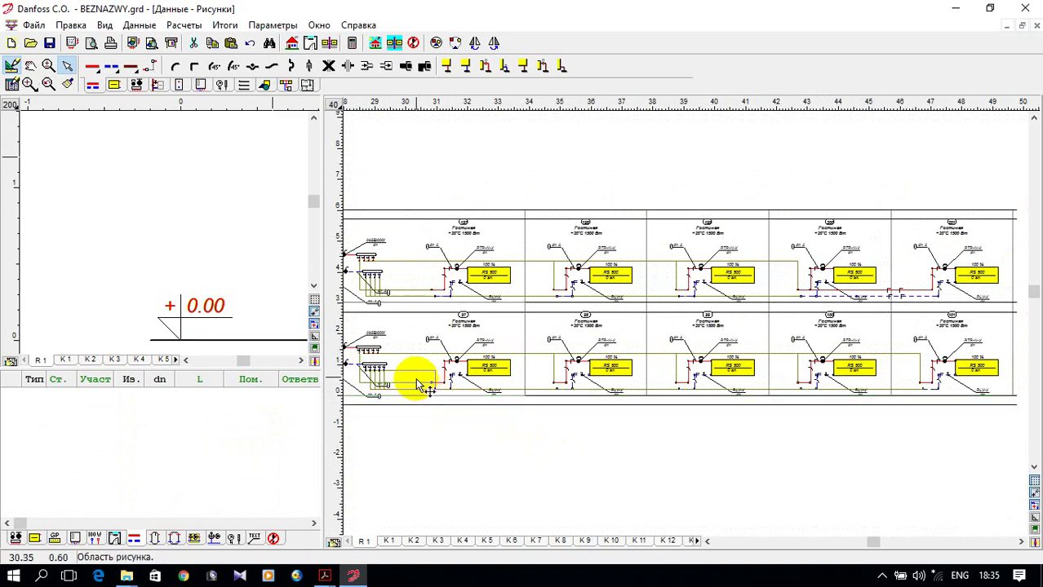
{"action": "left_click_drag", "start_coordinate": [419, 382], "coordinate": [944, 439]}
{"action": "scroll", "coordinate": [938, 437], "scroll_direction": "up", "scroll_amount": 2}
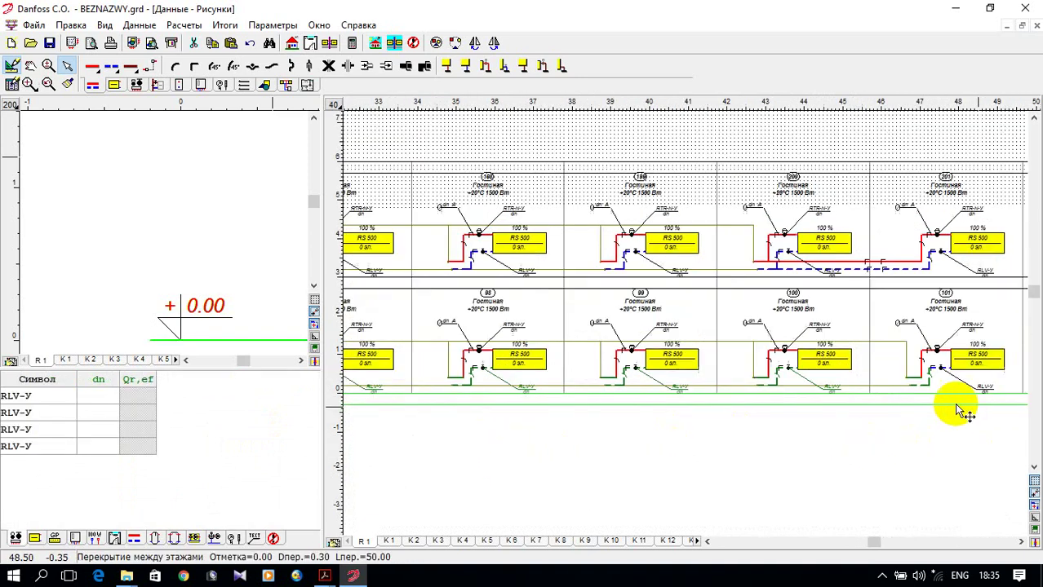
{"action": "left_click", "coordinate": [134, 538]}
Enter a length of 5 for each lower-floor return pipe end whose length is still blank, from room 101 to room 97.
{"action": "left_click", "coordinate": [203, 409]}
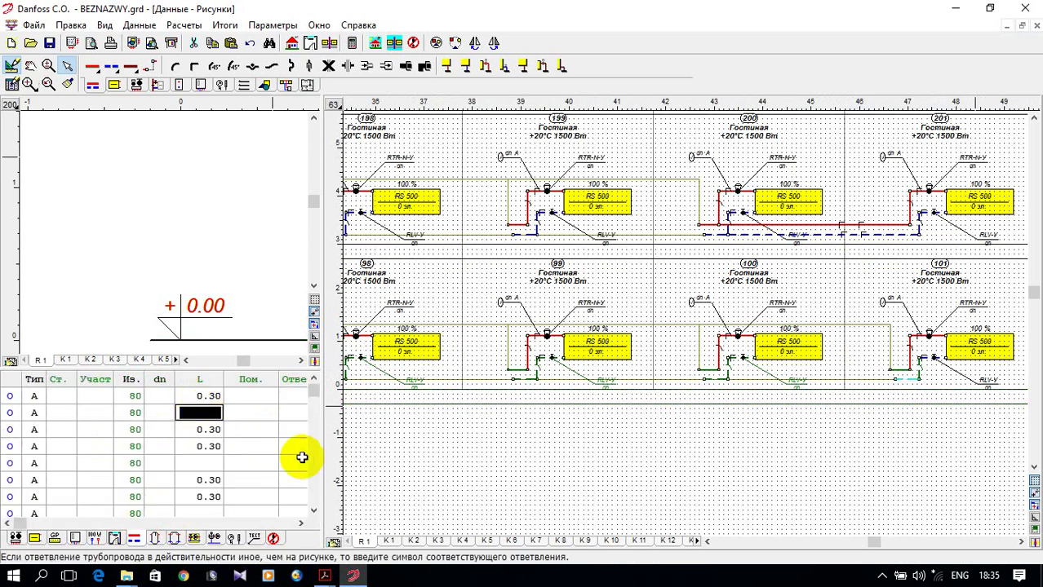
{"action": "left_click", "coordinate": [214, 463]}
{"action": "type", "text": "5"}
{"action": "left_click", "coordinate": [221, 463]}
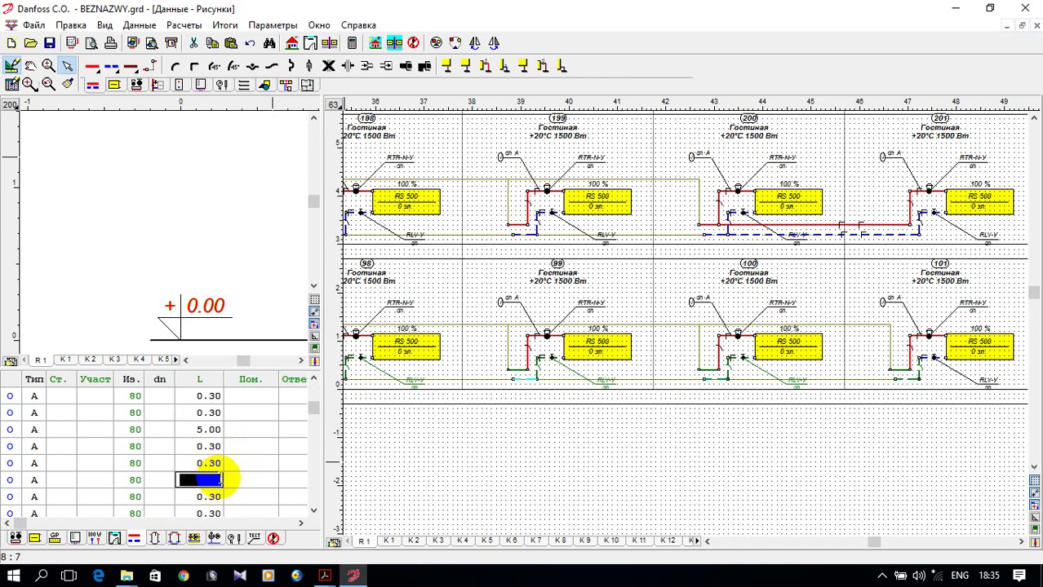
{"action": "left_click", "coordinate": [199, 484]}
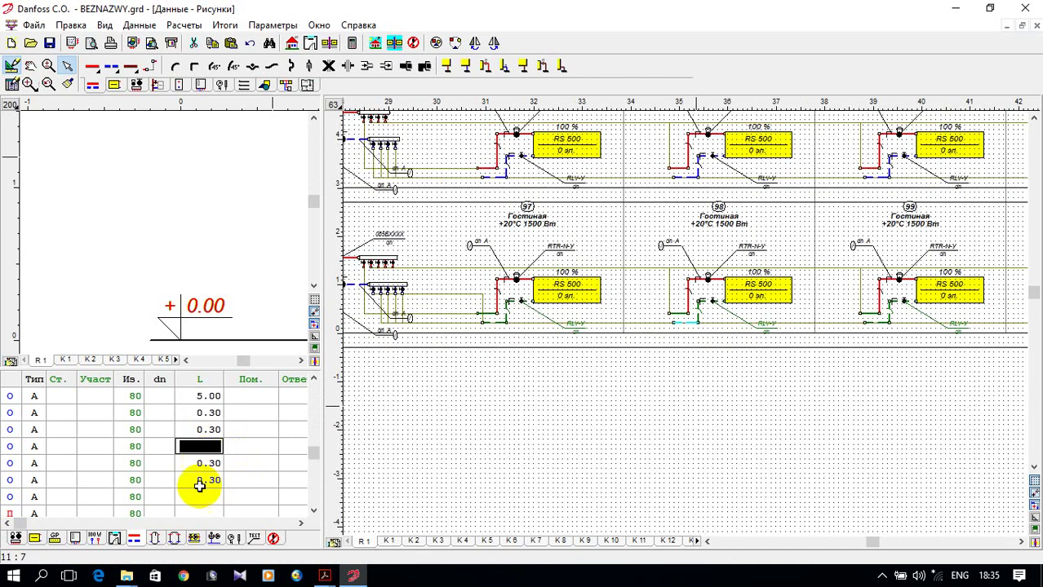
{"action": "type", "text": "5"}
{"action": "left_click", "coordinate": [205, 492]}
{"action": "type", "text": "5"}
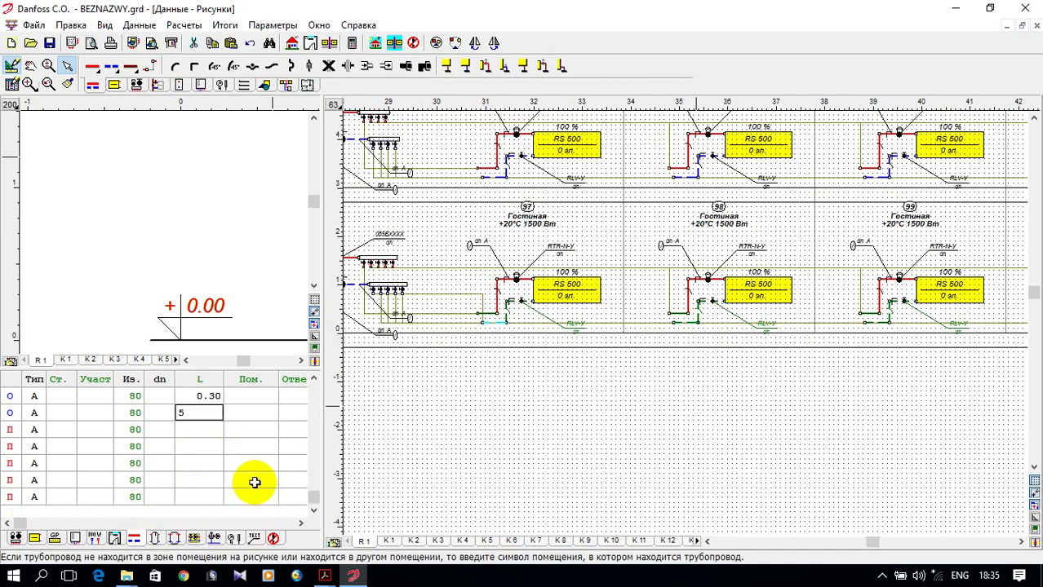
Enter a length of 5 for each remaining blank lower-floor supply pipe end in the pipe data table, and clear the selection.
{"action": "left_click", "coordinate": [220, 430]}
{"action": "type", "text": "5"}
{"action": "left_click", "coordinate": [207, 447]}
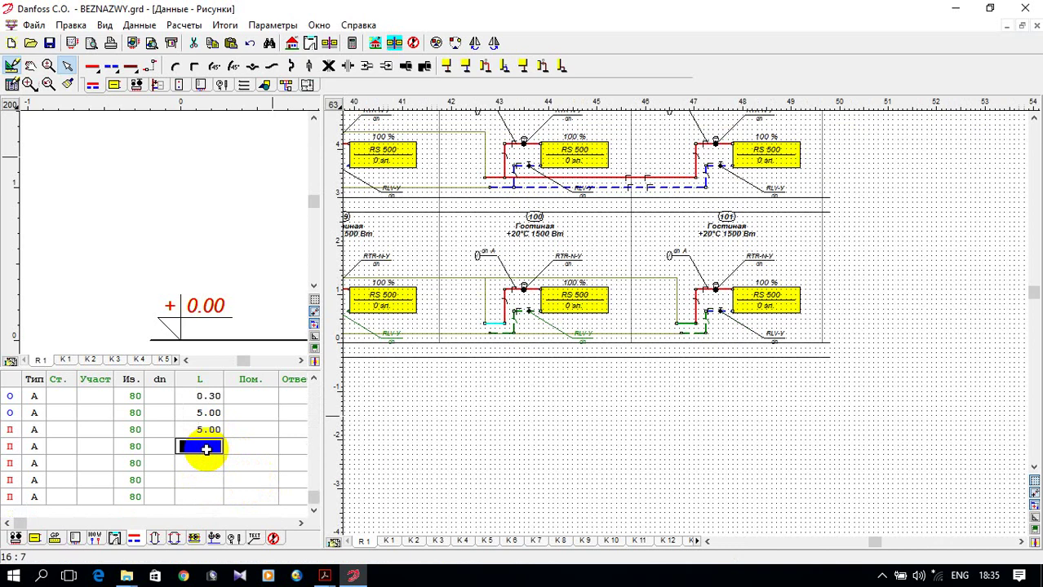
{"action": "left_click", "coordinate": [204, 467]}
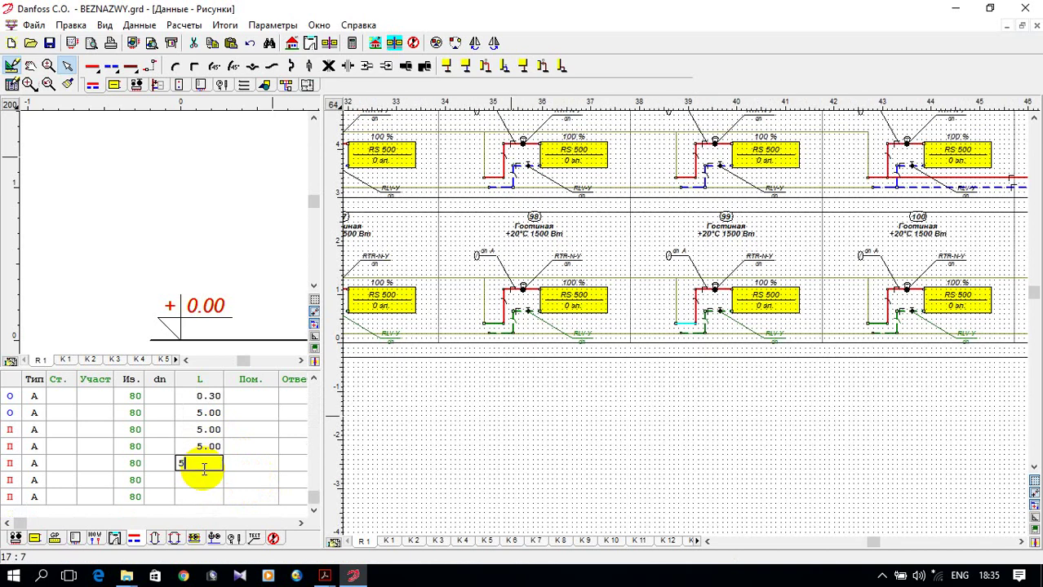
{"action": "left_click", "coordinate": [199, 496]}
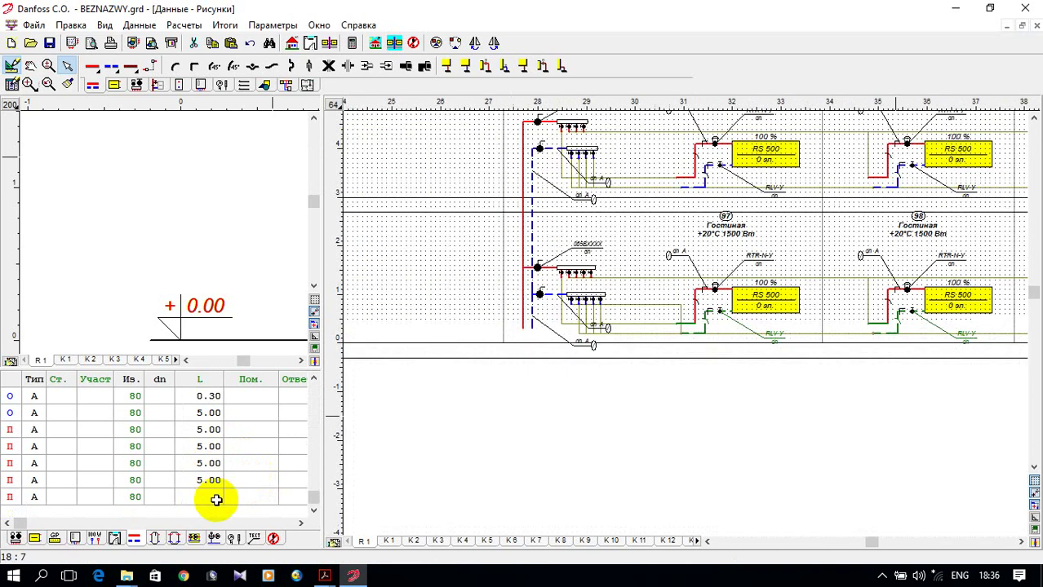
{"action": "type", "text": "5"}
{"action": "key", "text": "Return"}
{"action": "left_click", "coordinate": [579, 463]}
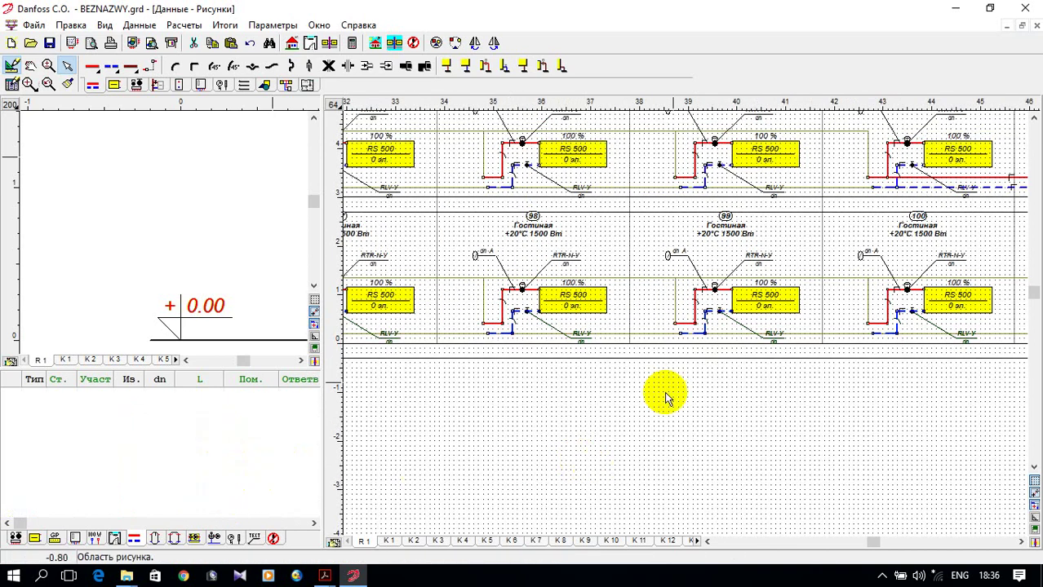
Widen lower-floor room 97 by moving its boundary beside the risers outward to about 21 on the horizontal ruler.
{"action": "scroll", "coordinate": [686, 388], "scroll_direction": "down", "scroll_amount": 4}
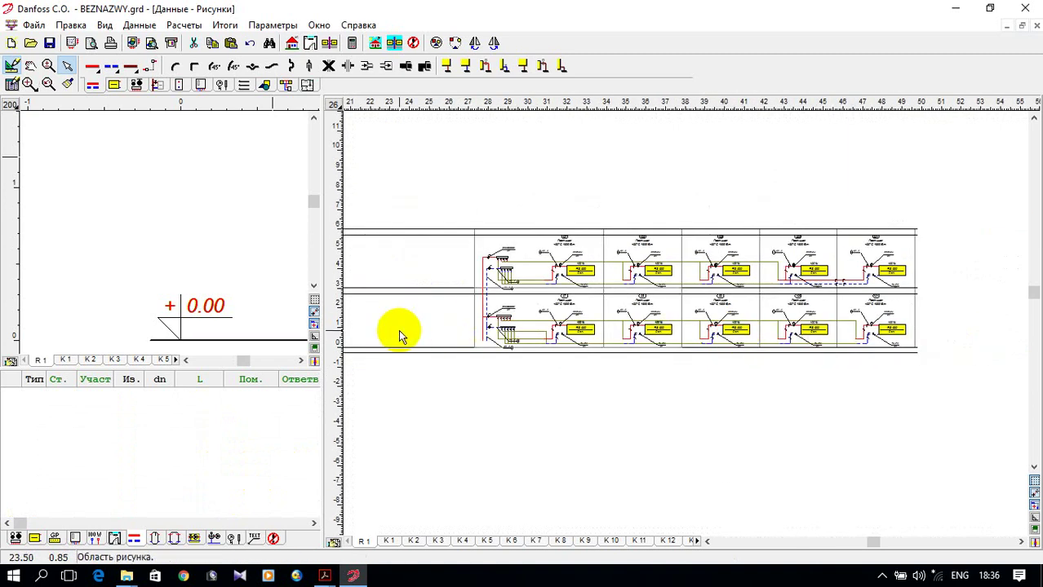
{"action": "scroll", "coordinate": [432, 318], "scroll_direction": "down", "scroll_amount": 1}
{"action": "scroll", "coordinate": [457, 303], "scroll_direction": "down", "scroll_amount": 2}
{"action": "scroll", "coordinate": [365, 296], "scroll_direction": "up", "scroll_amount": 2}
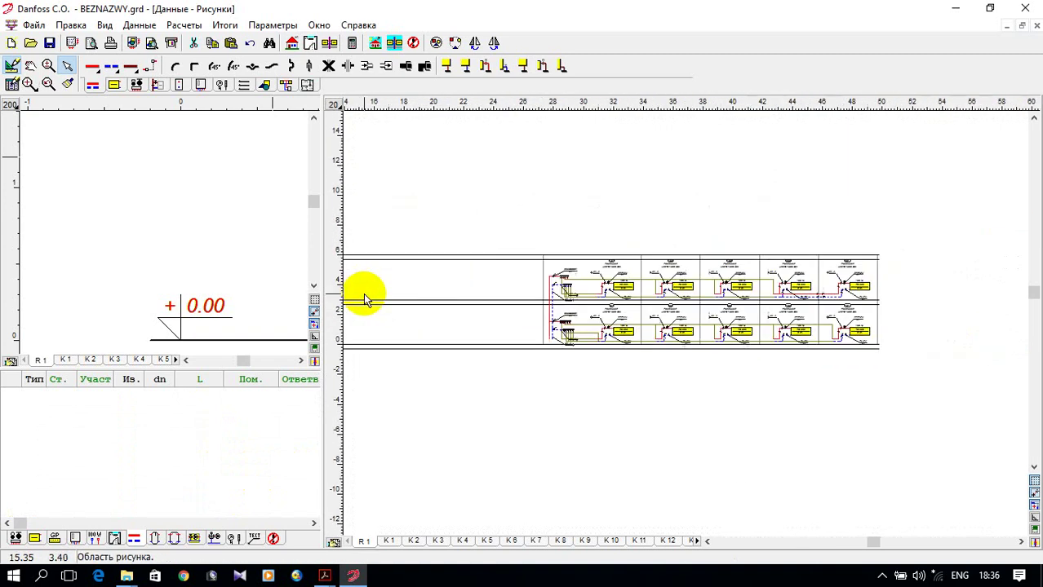
{"action": "scroll", "coordinate": [736, 535], "scroll_direction": "up", "scroll_amount": 1}
{"action": "scroll", "coordinate": [601, 268], "scroll_direction": "up", "scroll_amount": 1}
{"action": "scroll", "coordinate": [645, 344], "scroll_direction": "down", "scroll_amount": 3}
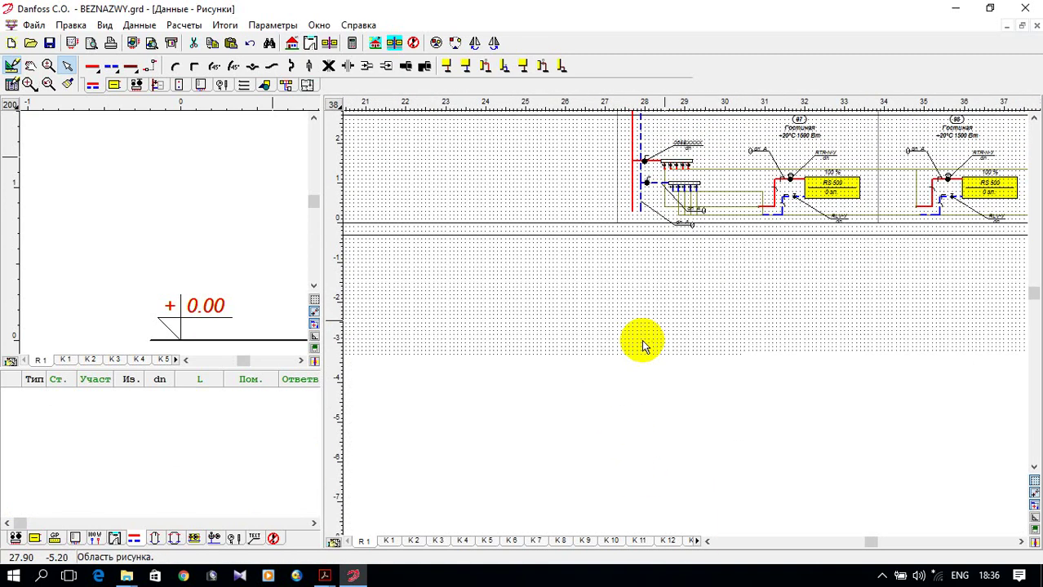
{"action": "scroll", "coordinate": [633, 204], "scroll_direction": "up", "scroll_amount": 2}
{"action": "scroll", "coordinate": [629, 184], "scroll_direction": "up", "scroll_amount": 1}
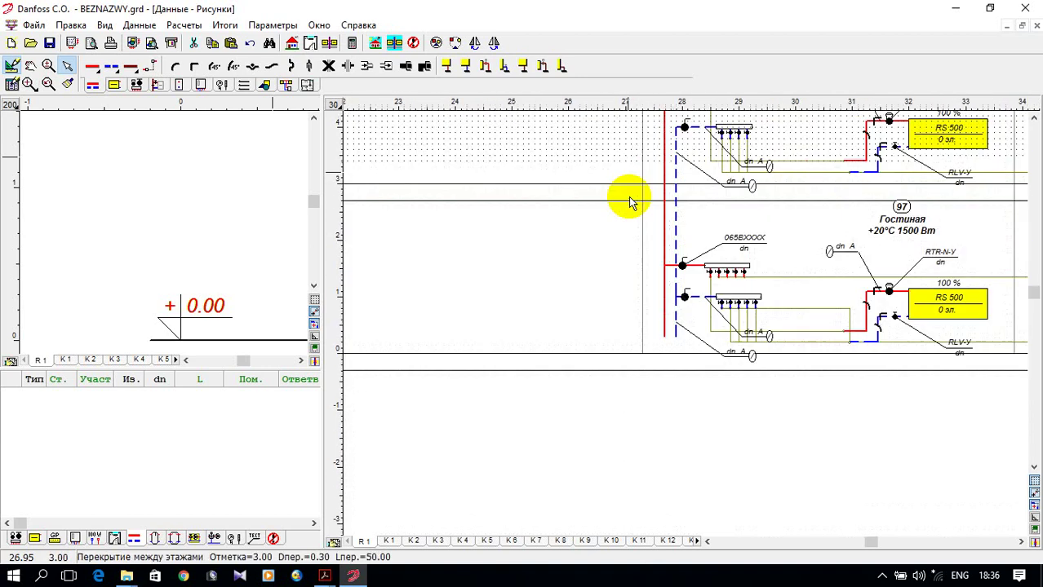
{"action": "left_click", "coordinate": [642, 280]}
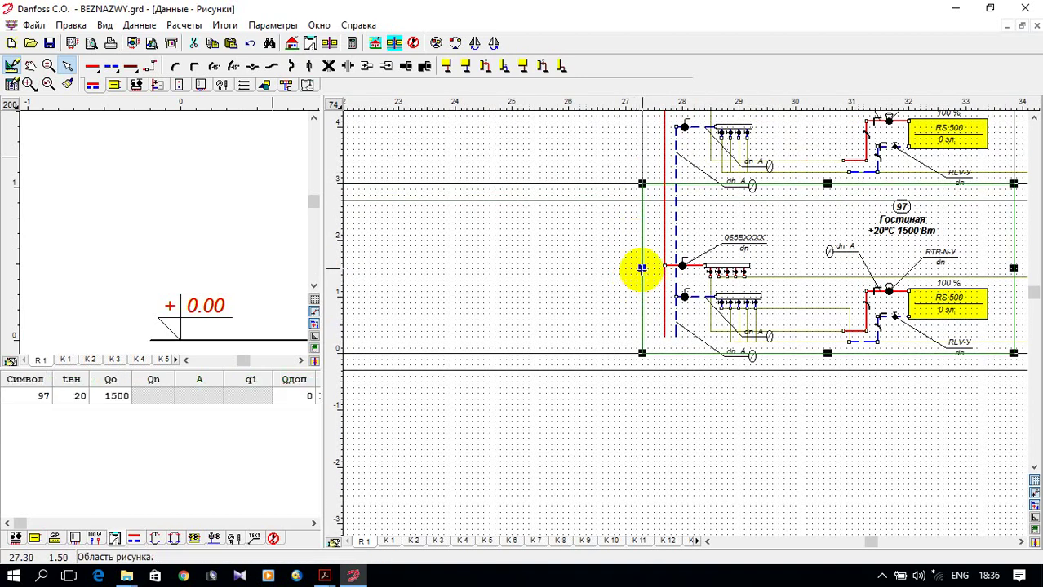
{"action": "left_click", "coordinate": [642, 267]}
{"action": "left_click_drag", "start_coordinate": [641, 267], "coordinate": [382, 249]}
{"action": "scroll", "coordinate": [600, 300], "scroll_direction": "down", "scroll_amount": 1}
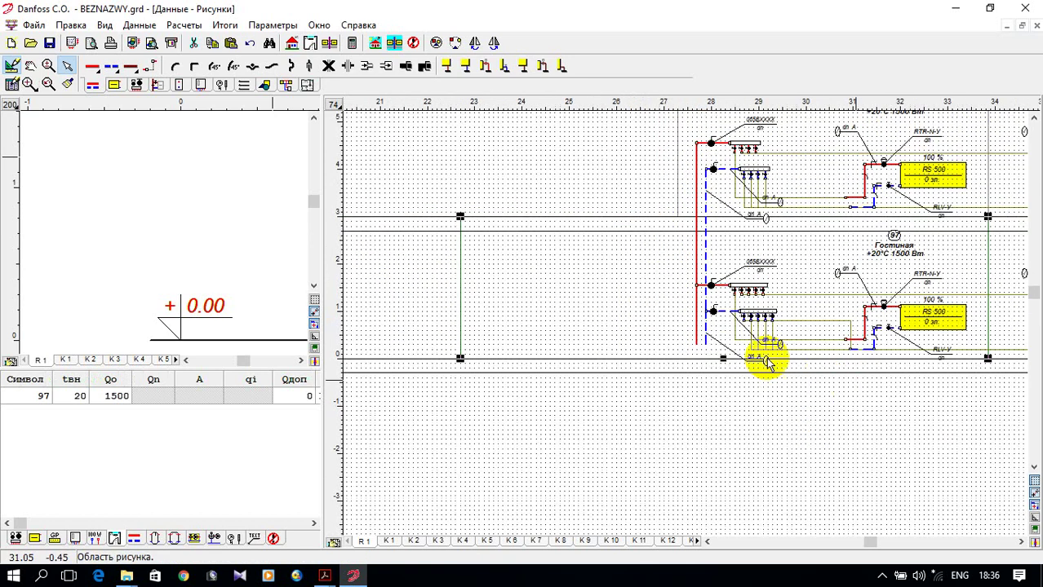
{"action": "scroll", "coordinate": [759, 351], "scroll_direction": "down", "scroll_amount": 1}
{"action": "left_click", "coordinate": [529, 302]}
{"action": "left_click_drag", "start_coordinate": [529, 303], "coordinate": [465, 301]}
{"action": "scroll", "coordinate": [634, 349], "scroll_direction": "up", "scroll_amount": 2}
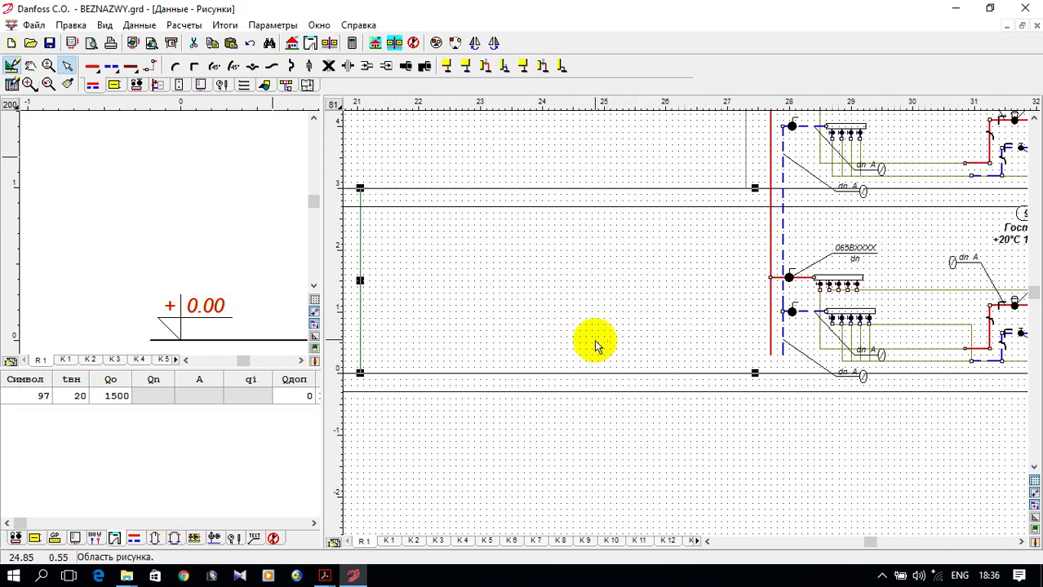
Examine the widened room 97 and review the data table of all rooms.
{"action": "scroll", "coordinate": [571, 346], "scroll_direction": "down", "scroll_amount": 3}
{"action": "scroll", "coordinate": [859, 287], "scroll_direction": "up", "scroll_amount": 2}
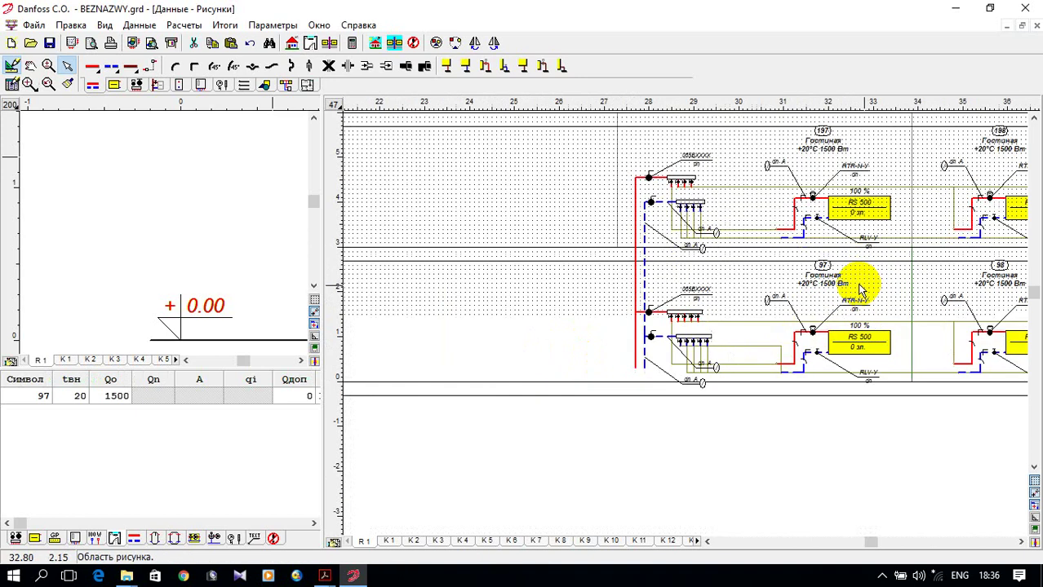
{"action": "scroll", "coordinate": [859, 287], "scroll_direction": "up", "scroll_amount": 1}
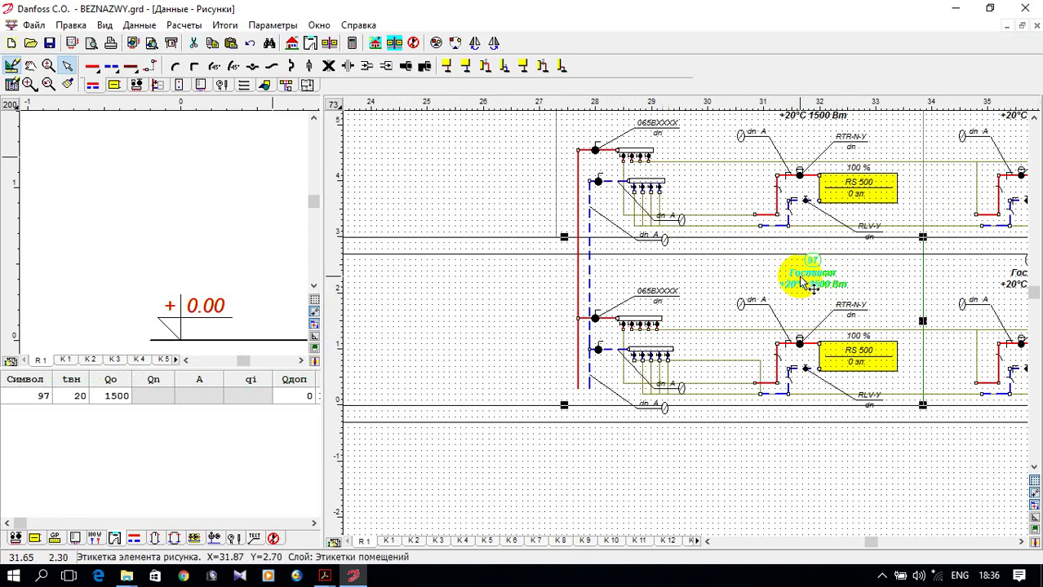
{"action": "scroll", "coordinate": [802, 284], "scroll_direction": "down", "scroll_amount": 1}
{"action": "scroll", "coordinate": [658, 328], "scroll_direction": "down", "scroll_amount": 1}
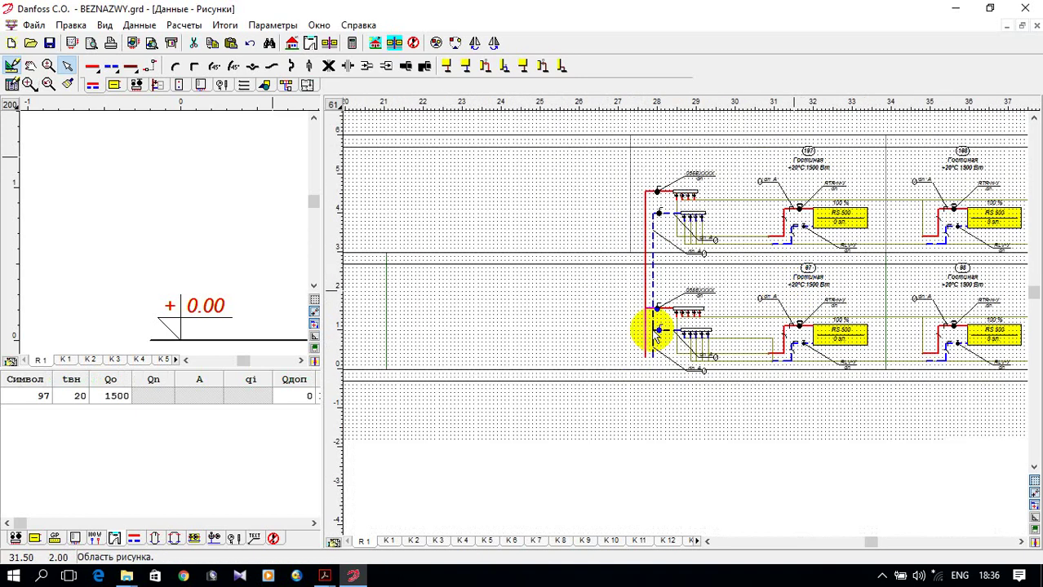
{"action": "scroll", "coordinate": [533, 331], "scroll_direction": "up", "scroll_amount": 1}
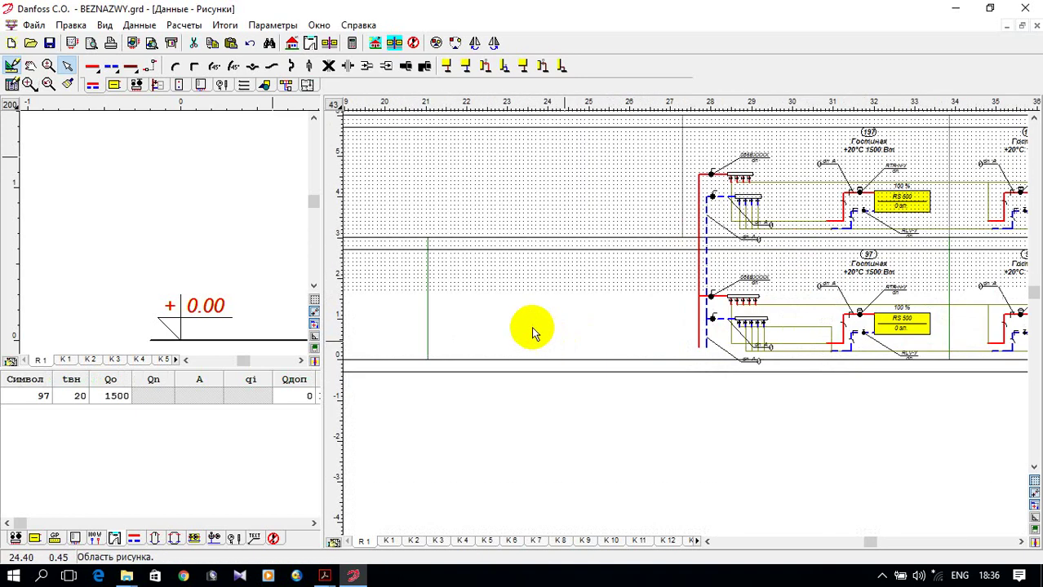
{"action": "left_click", "coordinate": [141, 26]}
{"action": "left_click", "coordinate": [167, 58]}
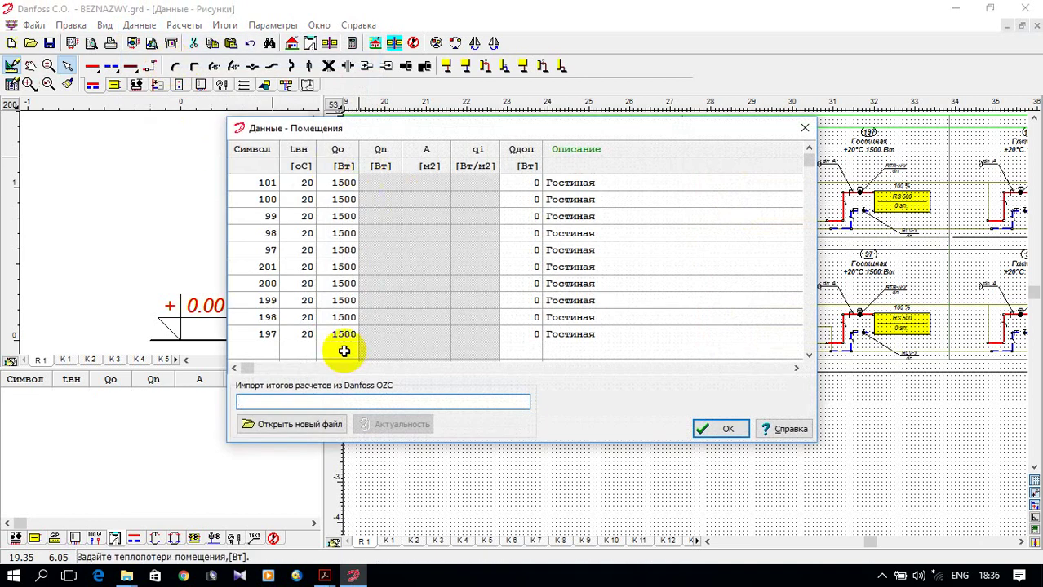
{"action": "left_click", "coordinate": [727, 430]}
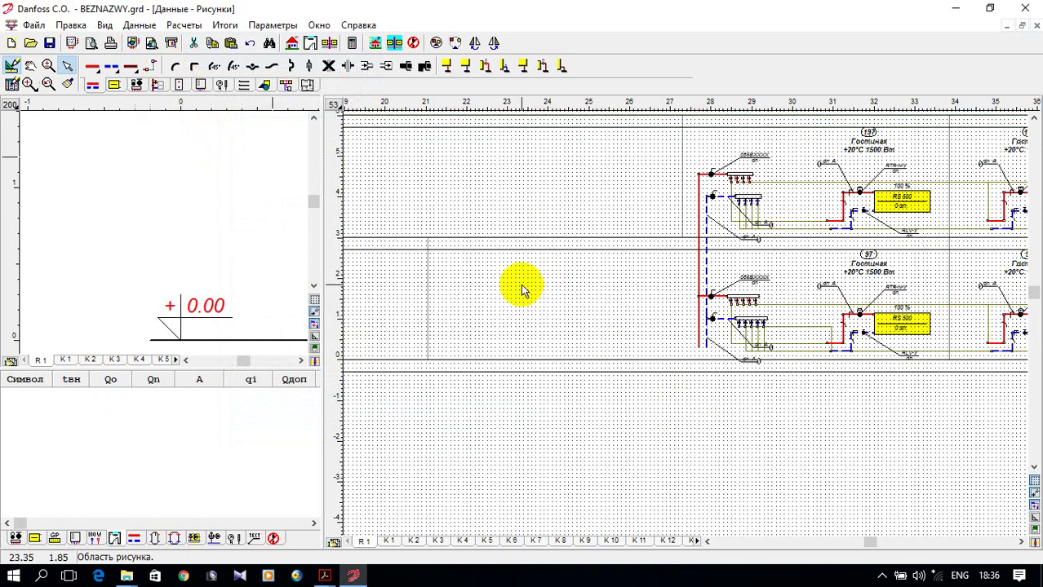
Place a mixing pump unit with two valves in the widened part of room 97, at about X 23.85, Y 1.05.
{"action": "scroll", "coordinate": [612, 342], "scroll_direction": "up", "scroll_amount": 3}
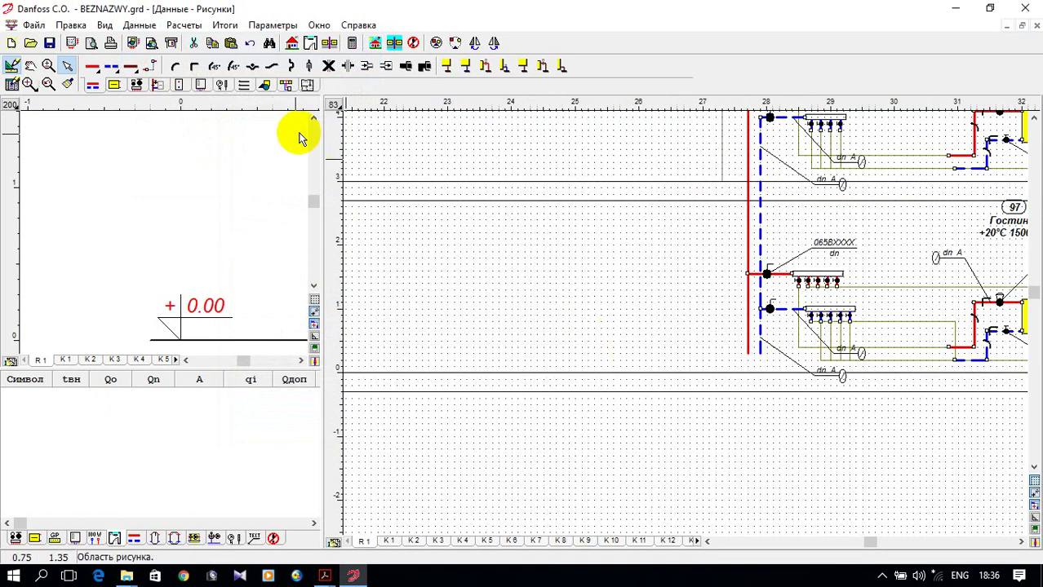
{"action": "scroll", "coordinate": [531, 290], "scroll_direction": "down", "scroll_amount": 1}
{"action": "left_click", "coordinate": [178, 84]}
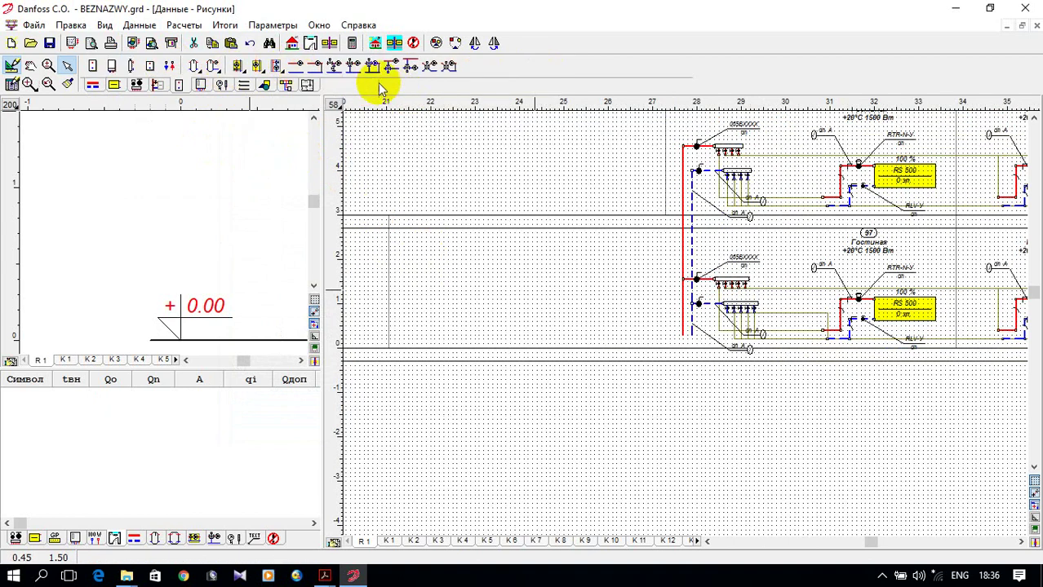
{"action": "left_click", "coordinate": [334, 65]}
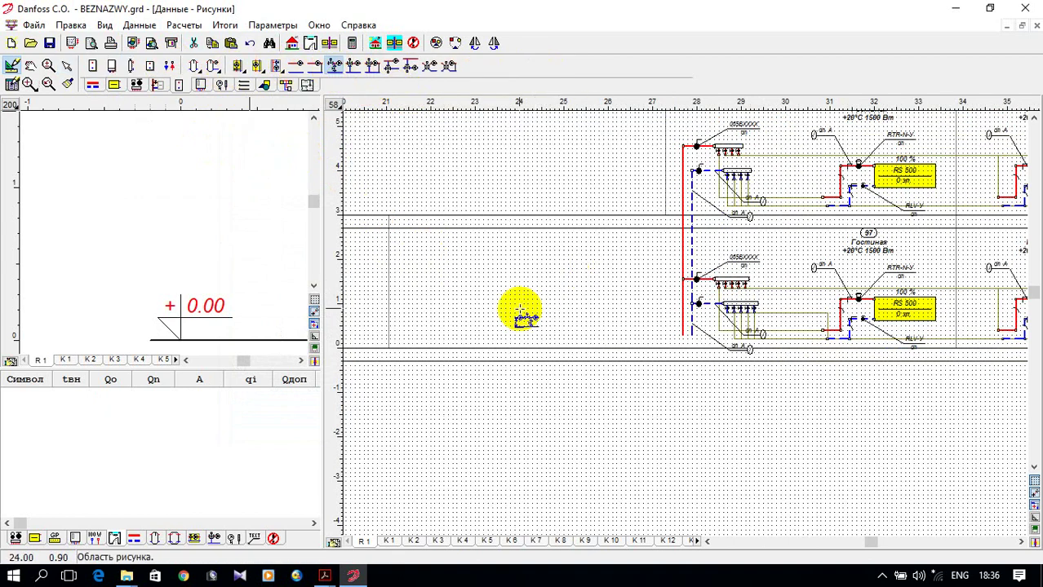
{"action": "left_click", "coordinate": [552, 336]}
{"action": "scroll", "coordinate": [551, 336], "scroll_direction": "up", "scroll_amount": 1}
{"action": "scroll", "coordinate": [552, 349], "scroll_direction": "up", "scroll_amount": 1}
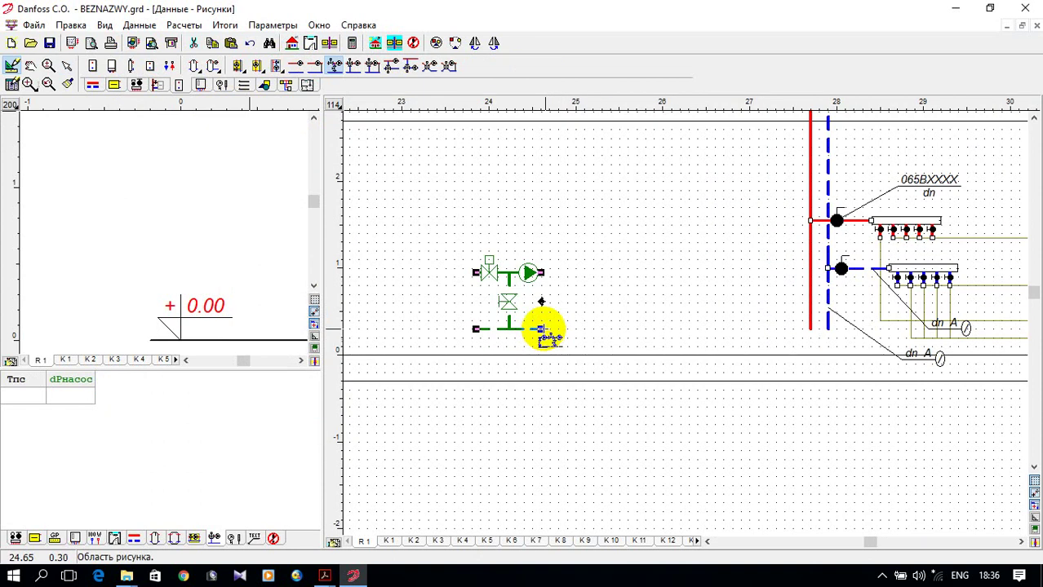
{"action": "left_click", "coordinate": [543, 333]}
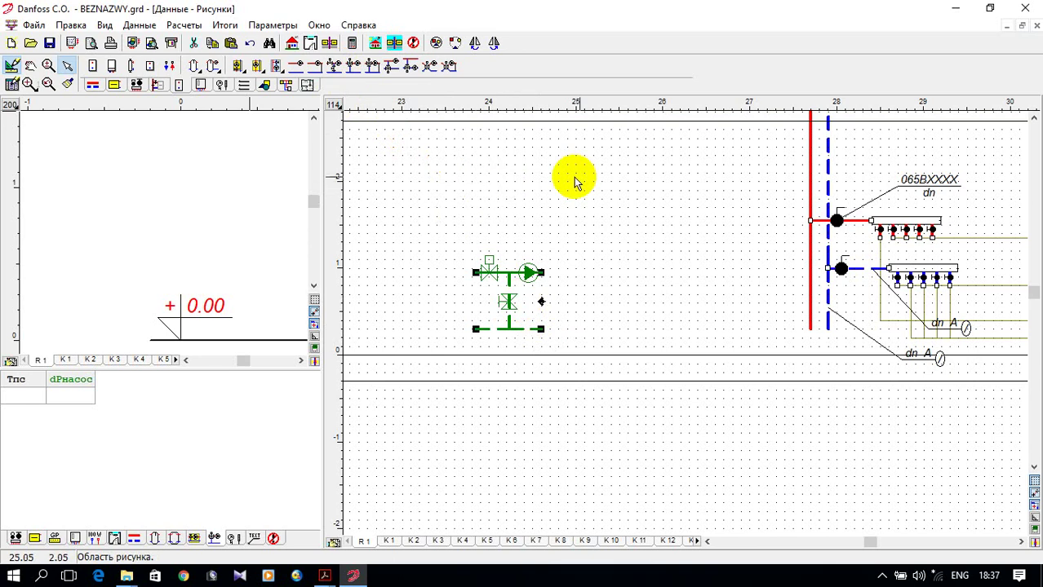
Set the mixing pump unit's Тпс temperature to 90.
{"action": "scroll", "coordinate": [539, 305], "scroll_direction": "up", "scroll_amount": 1}
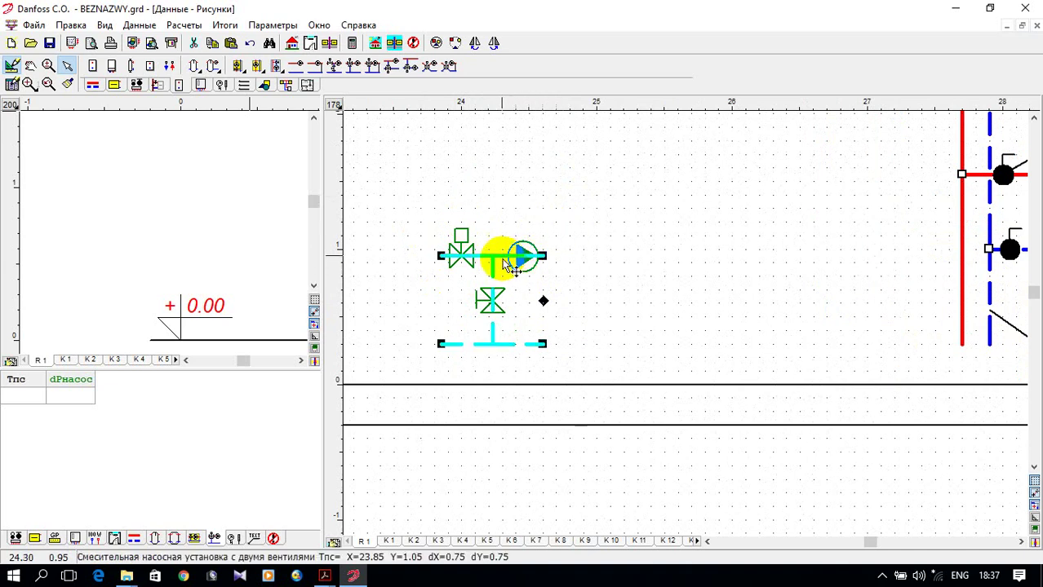
{"action": "left_click", "coordinate": [19, 396]}
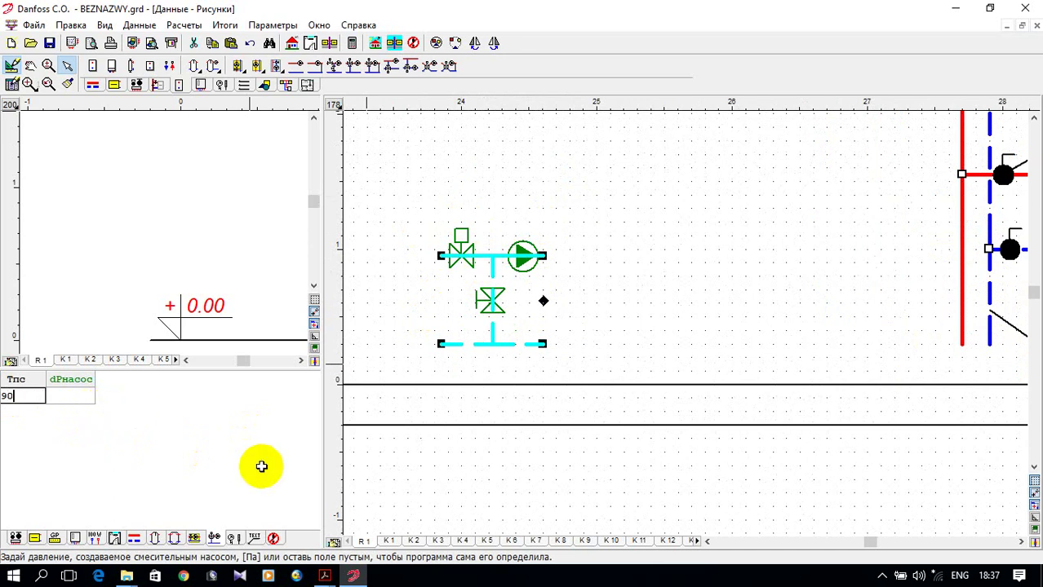
{"action": "left_click", "coordinate": [559, 453]}
Open the fittings catalogue from the mixing unit's servomotor control valve and add the 402 check valve to the selected fittings.
{"action": "left_click", "coordinate": [462, 259]}
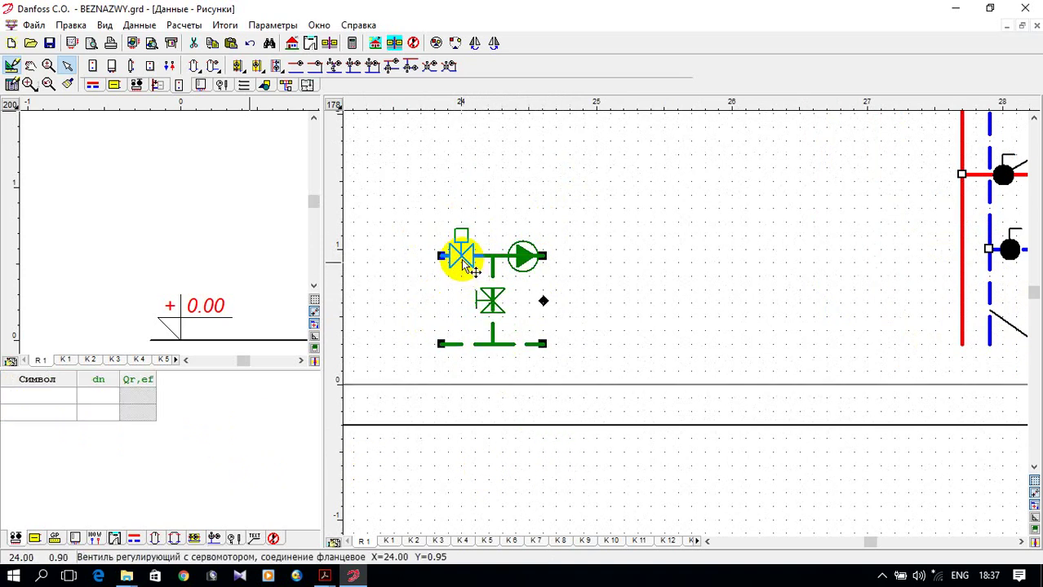
{"action": "left_click", "coordinate": [60, 394]}
{"action": "left_click", "coordinate": [84, 397]}
{"action": "left_click", "coordinate": [76, 438]}
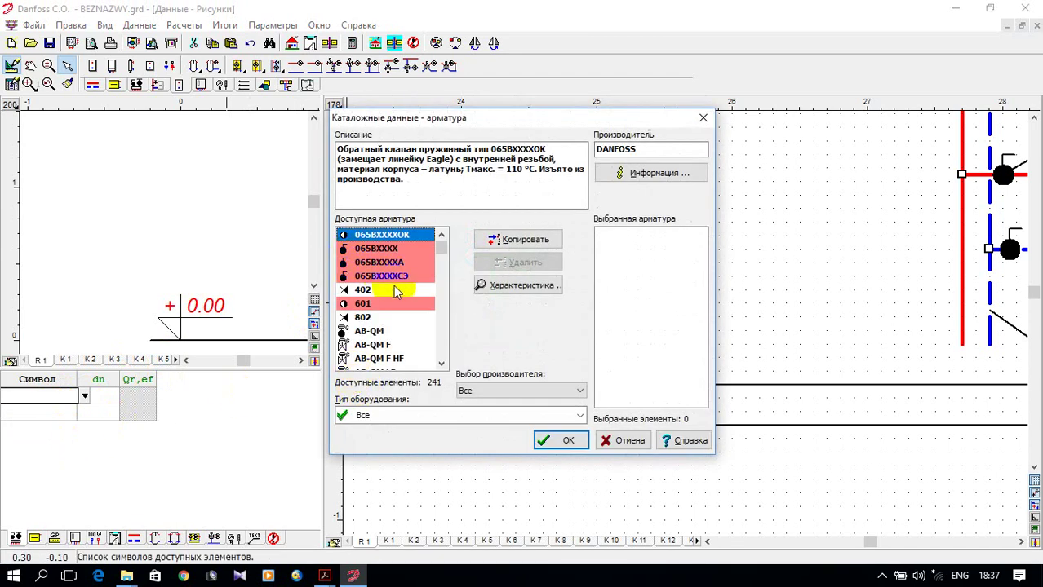
{"action": "left_click", "coordinate": [394, 289]}
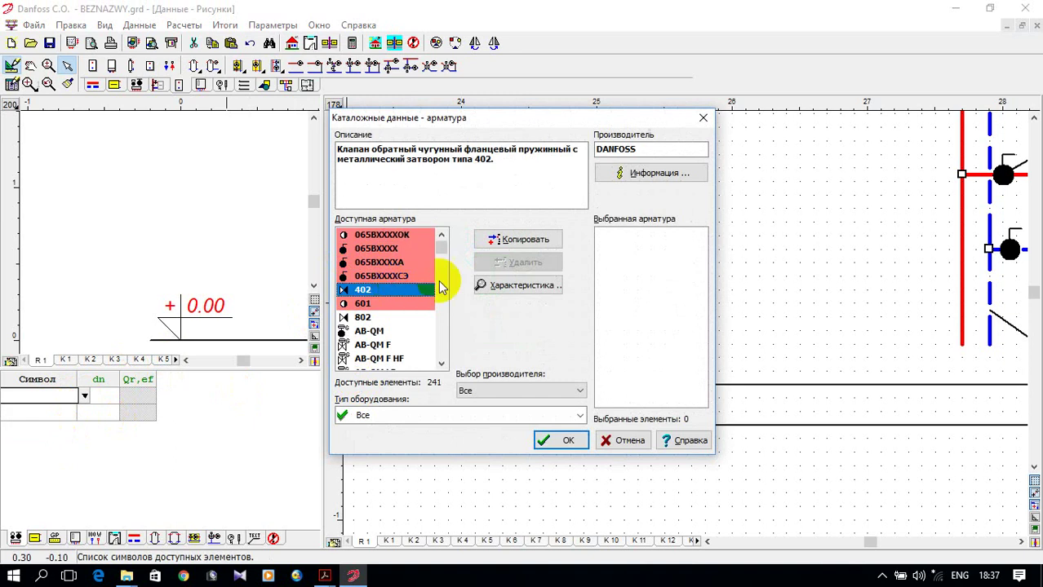
{"action": "left_click", "coordinate": [493, 239]}
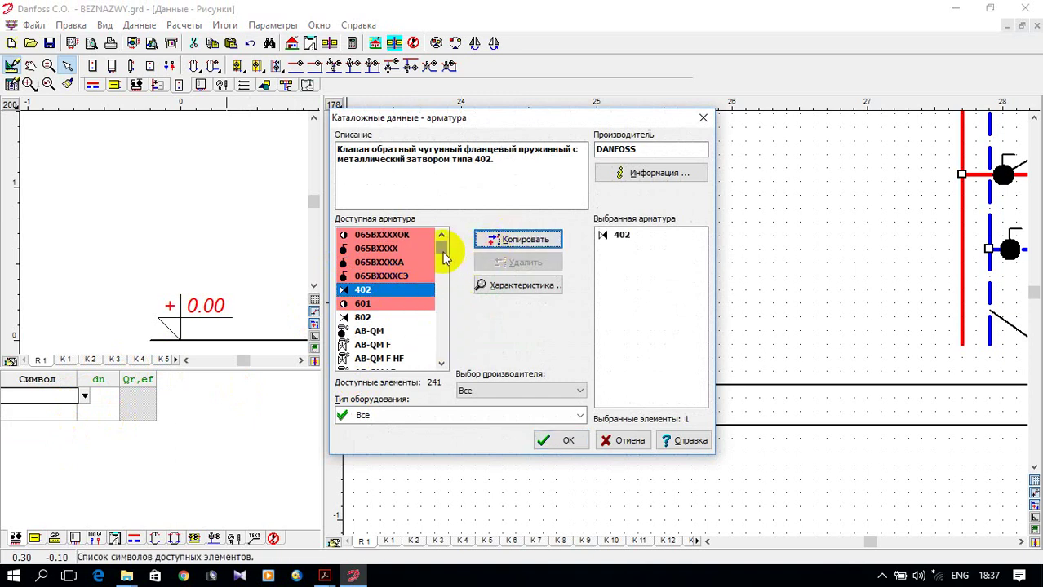
Add the VB-2-* two-way valve series to the selected fittings.
{"action": "left_click_drag", "start_coordinate": [442, 255], "coordinate": [433, 308]}
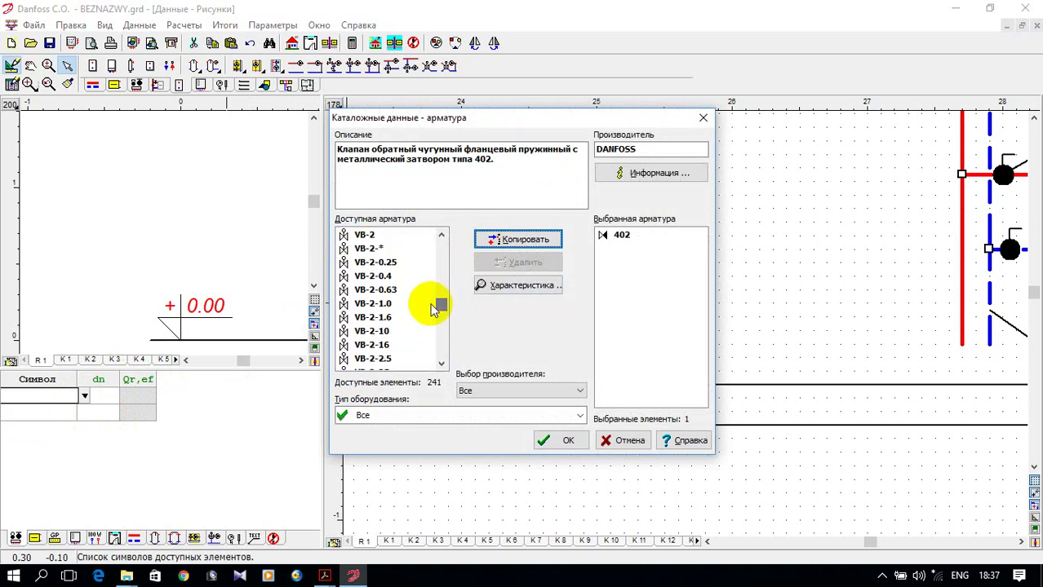
{"action": "left_click", "coordinate": [390, 249]}
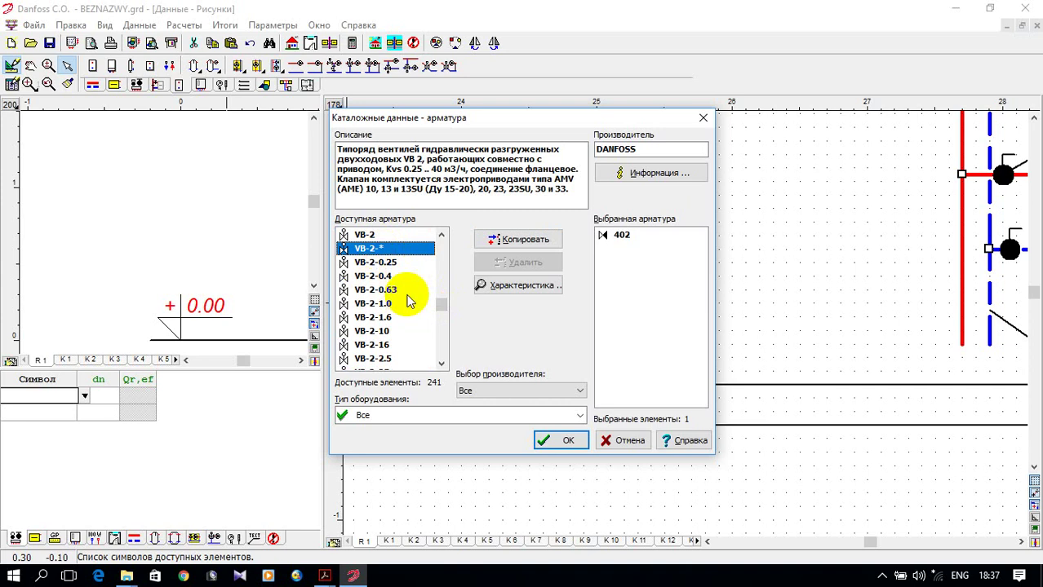
{"action": "left_click_drag", "start_coordinate": [437, 302], "coordinate": [439, 306]}
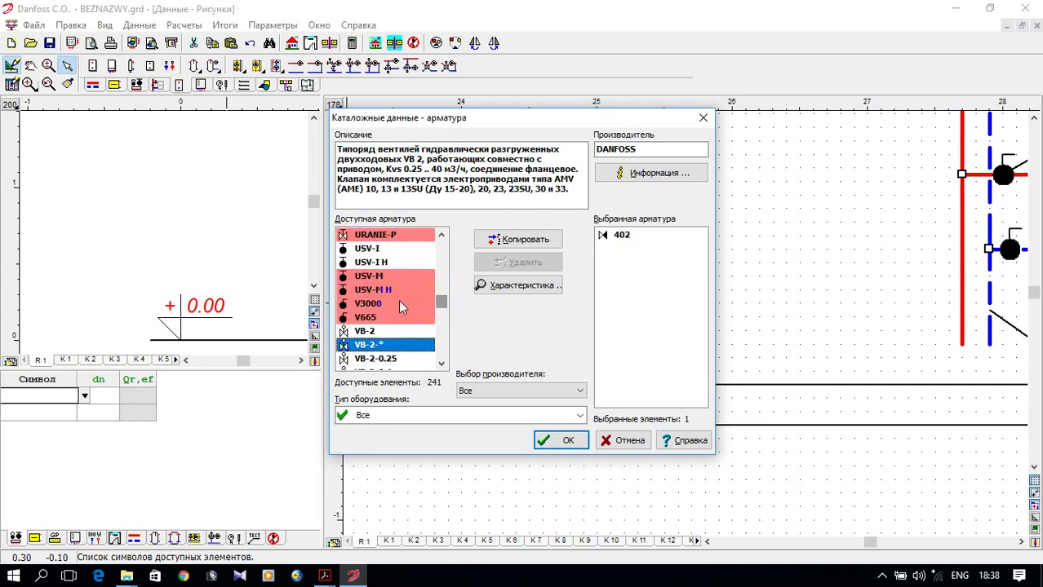
{"action": "left_click", "coordinate": [441, 364]}
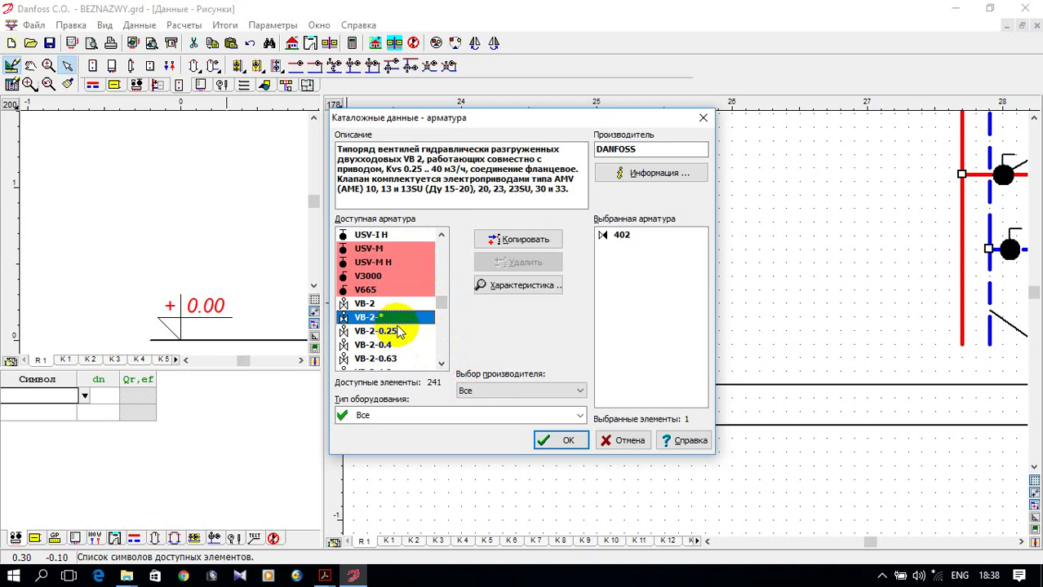
{"action": "left_click", "coordinate": [491, 239]}
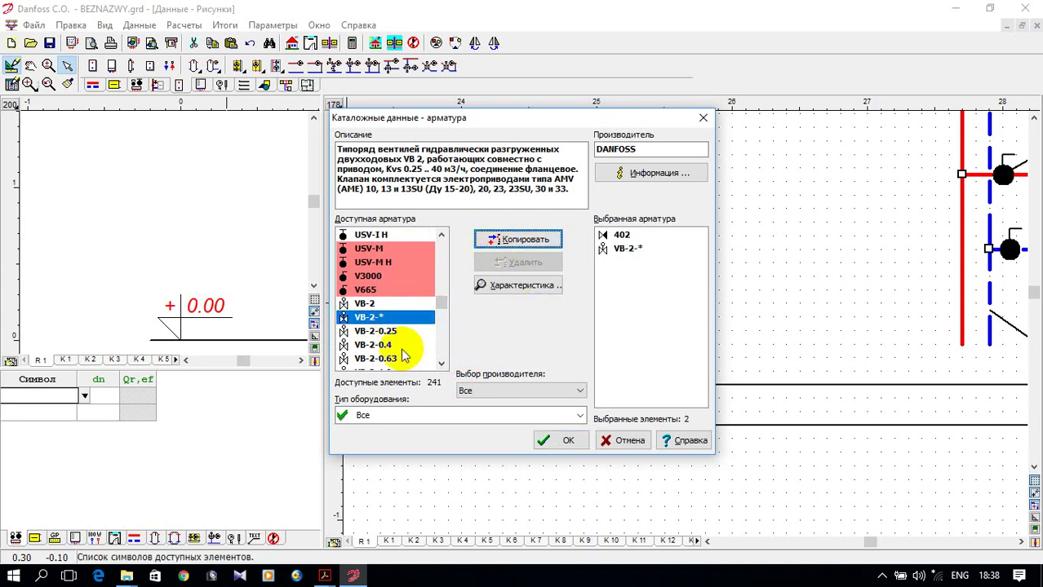
Look through the available valve series in the fittings catalogue from VB-2 through VF-2, VFS-2 and VM-2 to VMA.
{"action": "left_click", "coordinate": [441, 363]}
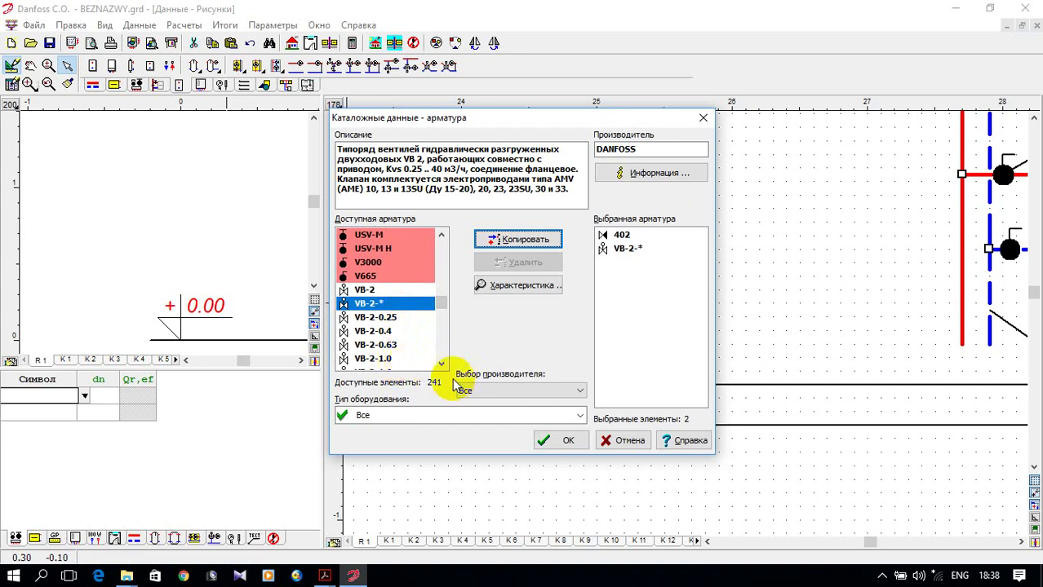
{"action": "left_click", "coordinate": [440, 364]}
{"action": "left_click", "coordinate": [441, 364]}
{"action": "left_click", "coordinate": [440, 363]}
{"action": "left_click", "coordinate": [440, 364]}
{"action": "left_click", "coordinate": [440, 364]}
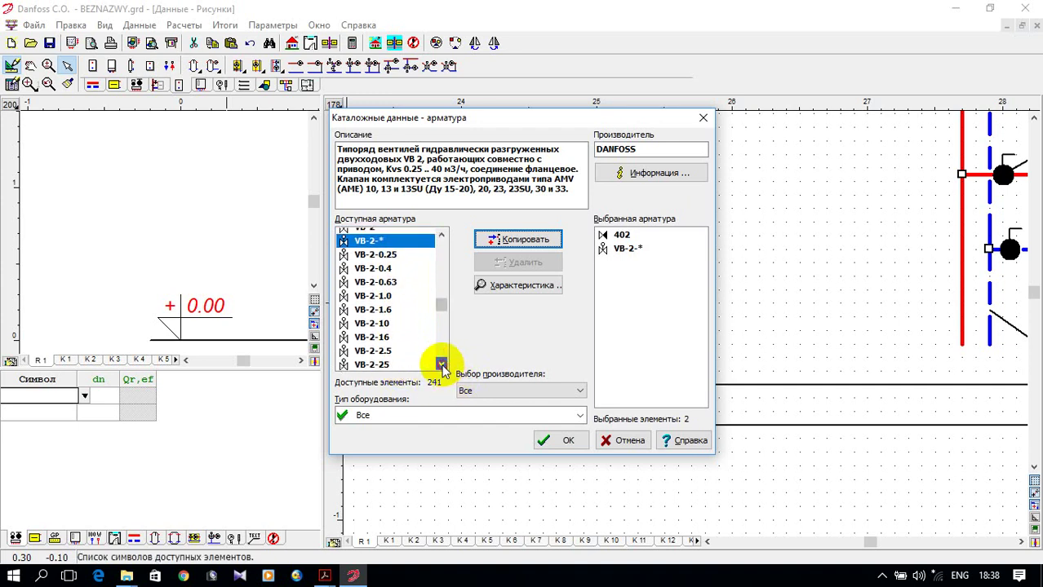
{"action": "left_click", "coordinate": [441, 364]}
{"action": "left_click", "coordinate": [440, 364]}
{"action": "left_click", "coordinate": [441, 364]}
{"action": "left_click", "coordinate": [441, 364]}
{"action": "left_click", "coordinate": [441, 364]}
{"action": "left_click", "coordinate": [440, 364]}
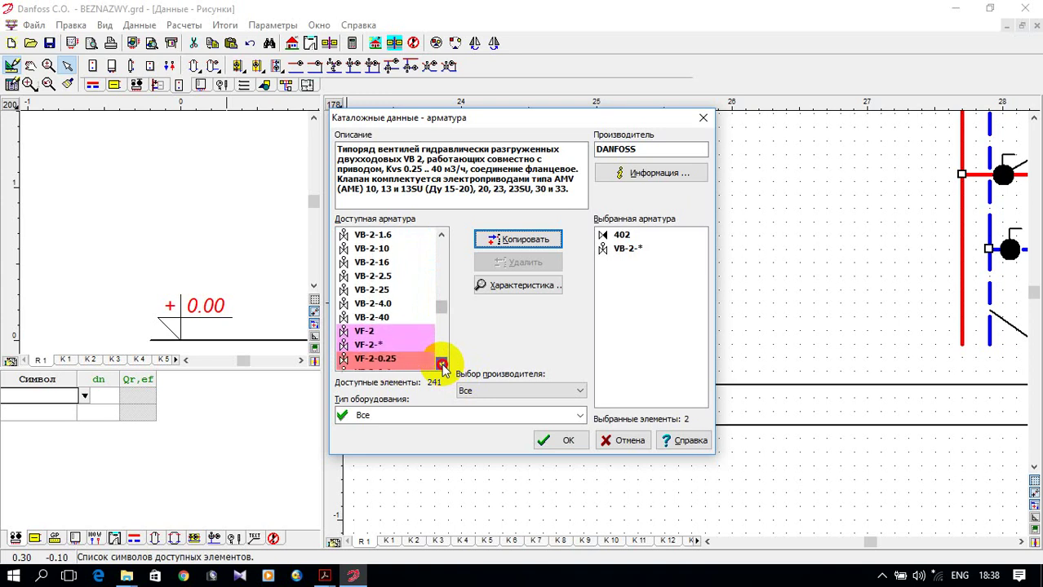
{"action": "left_click", "coordinate": [440, 364]}
{"action": "left_click", "coordinate": [441, 364]}
{"action": "left_click", "coordinate": [440, 364]}
{"action": "left_click", "coordinate": [441, 364]}
{"action": "left_click", "coordinate": [440, 363]}
{"action": "left_click", "coordinate": [441, 363]}
{"action": "left_click", "coordinate": [440, 364]}
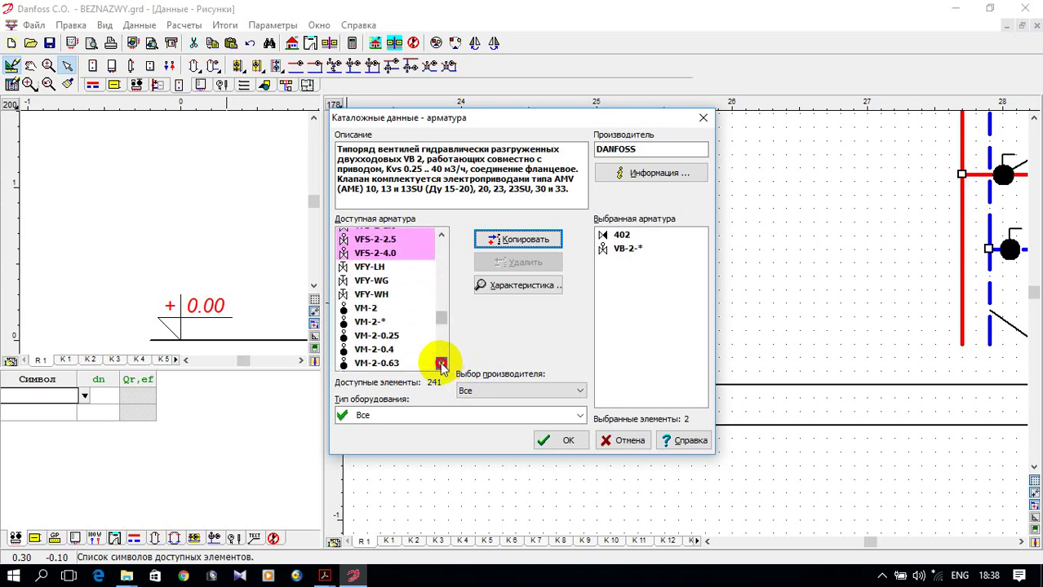
{"action": "left_click", "coordinate": [440, 364]}
{"action": "left_click", "coordinate": [440, 364]}
{"action": "left_click", "coordinate": [440, 364]}
{"action": "left_click", "coordinate": [441, 364]}
{"action": "left_click", "coordinate": [441, 364]}
{"action": "left_click", "coordinate": [440, 363]}
{"action": "left_click", "coordinate": [440, 364]}
{"action": "left_click", "coordinate": [441, 364]}
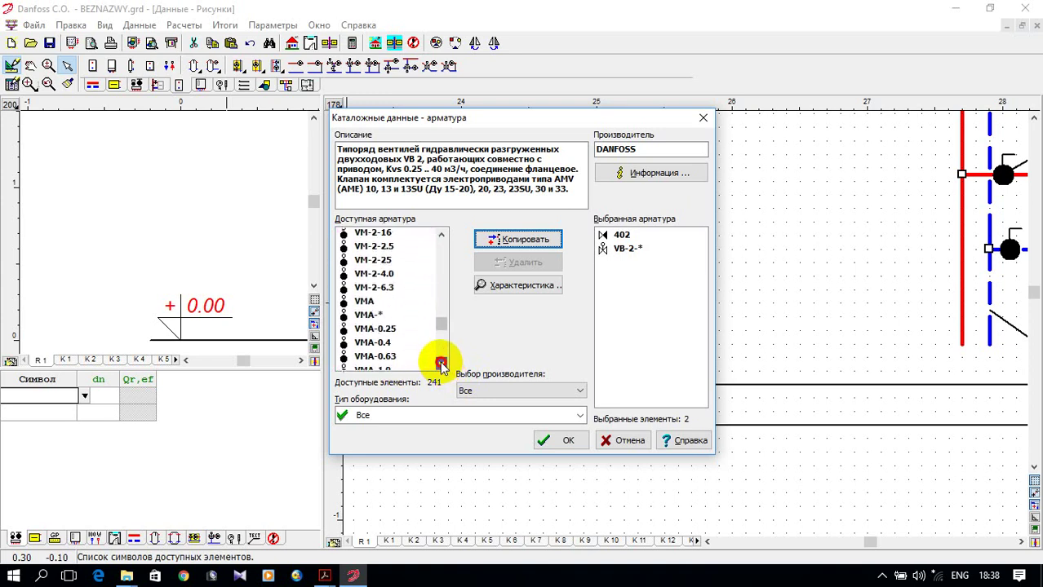
{"action": "left_click", "coordinate": [440, 364]}
{"action": "left_click", "coordinate": [441, 364]}
{"action": "left_click", "coordinate": [440, 364]}
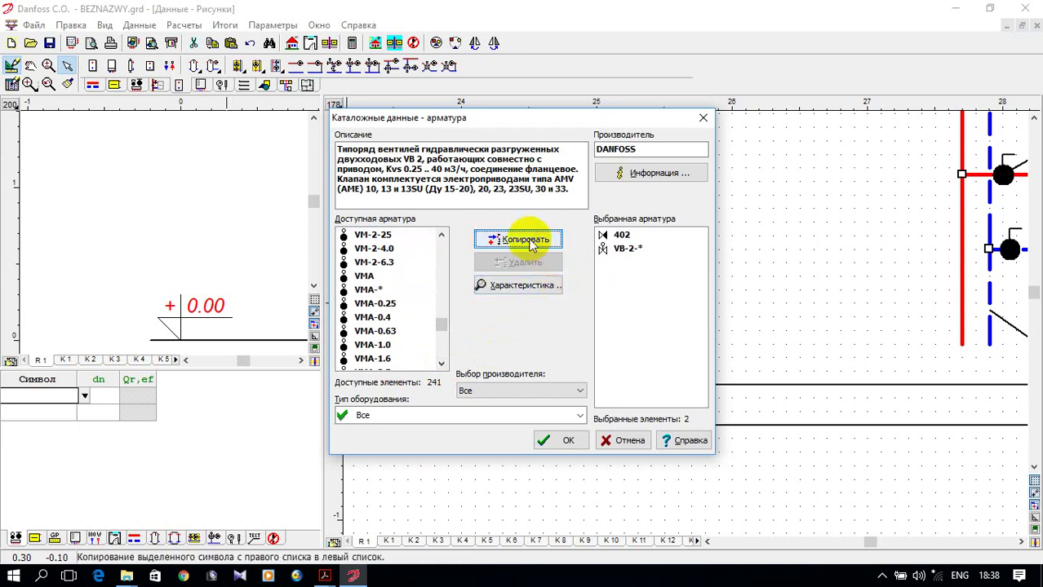
Accept the selected fittings, then assign VB-2-* to the mixing unit's servomotor control valve and 402 to its bypass valve.
{"action": "left_click", "coordinate": [547, 437]}
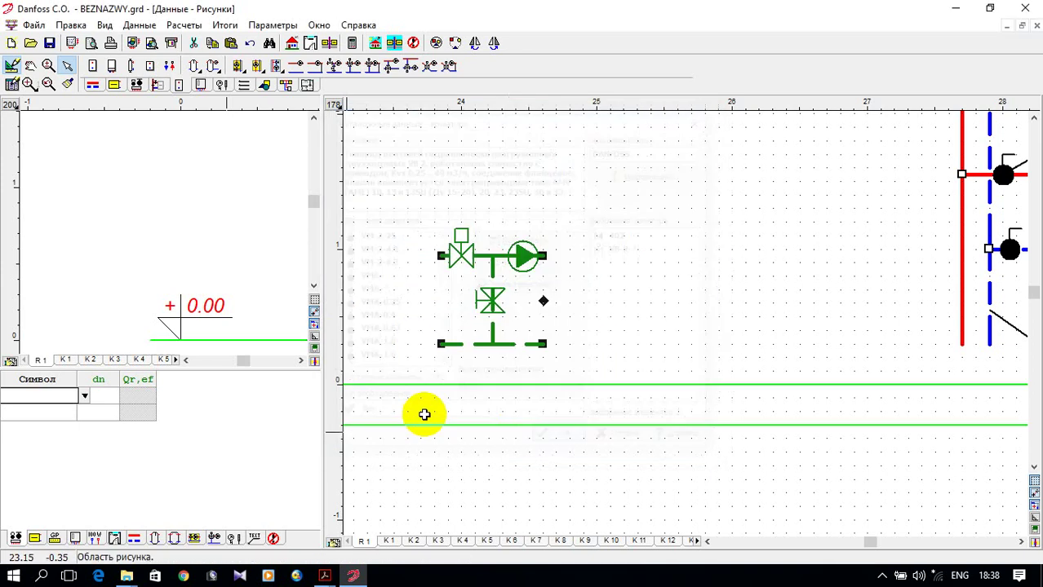
{"action": "left_click", "coordinate": [84, 397]}
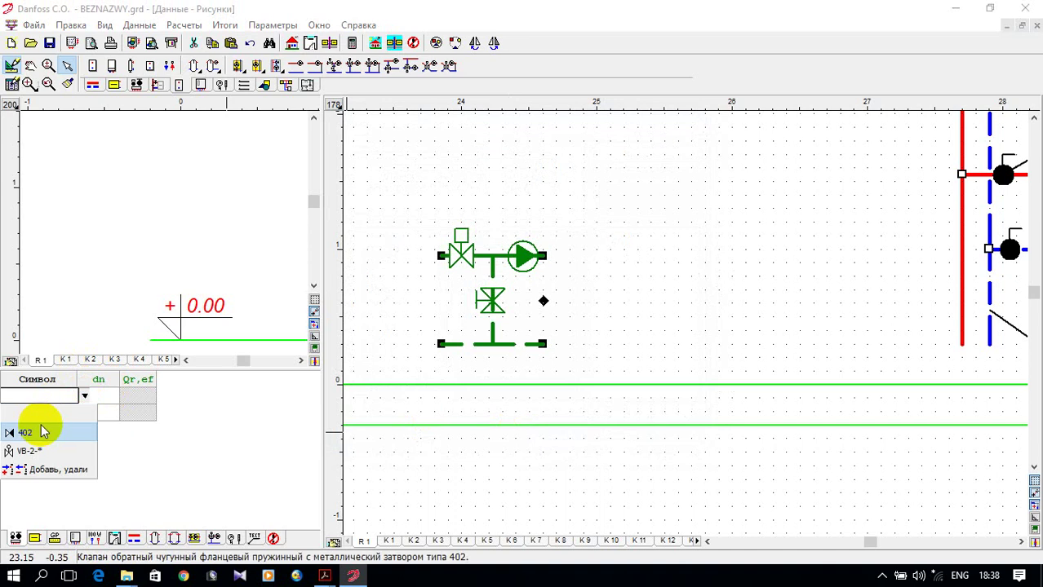
{"action": "left_click", "coordinate": [31, 454]}
{"action": "left_click", "coordinate": [47, 412]}
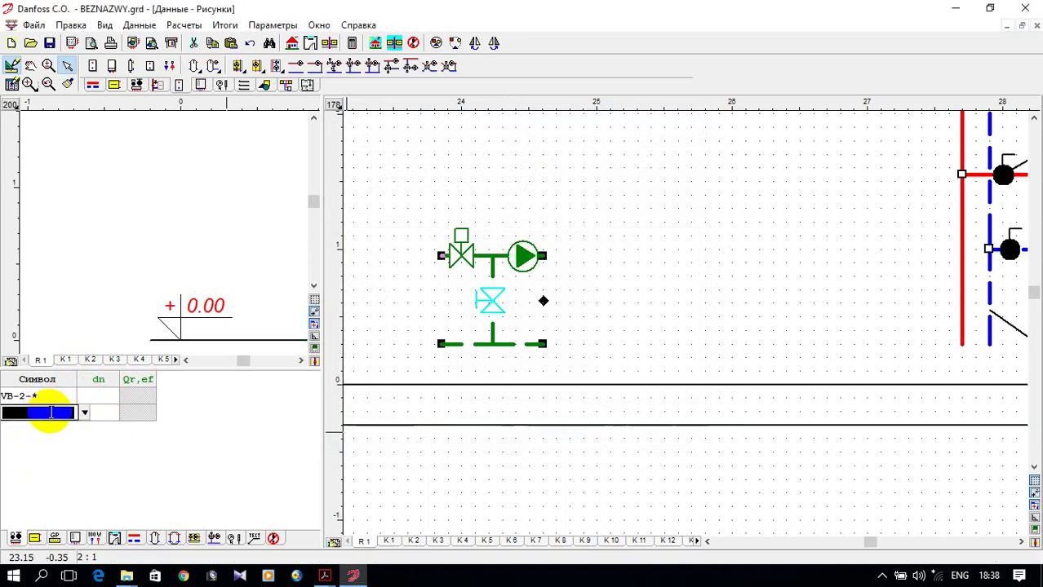
{"action": "left_click", "coordinate": [84, 412]}
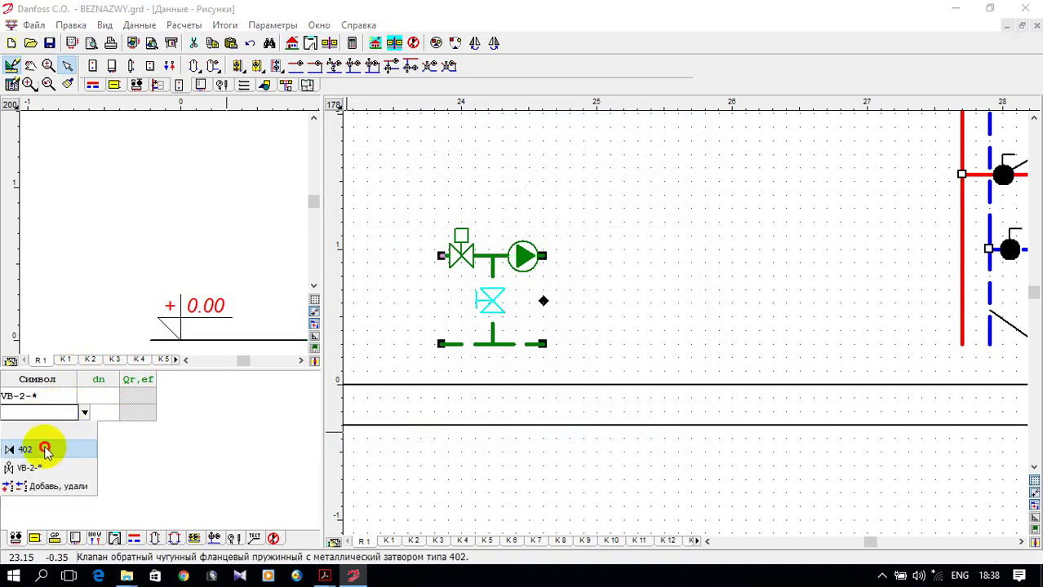
{"action": "left_click", "coordinate": [39, 449]}
{"action": "left_click", "coordinate": [107, 397]}
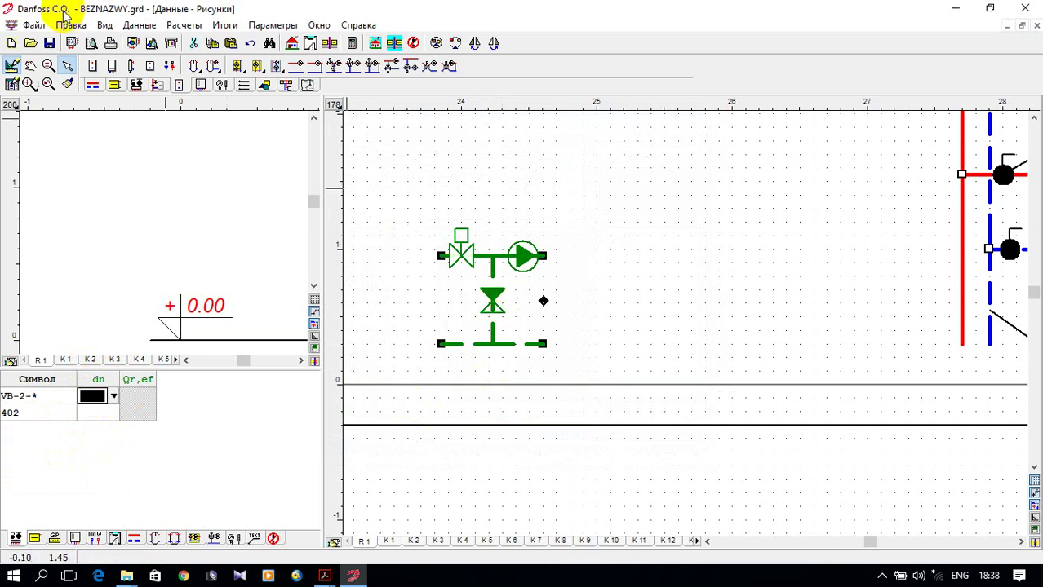
Draw a type A RAU PINK supply pipe about 1.40 long from the mixing unit's pump outlet towards the riser, ending at X 26.00.
{"action": "left_click", "coordinate": [94, 85]}
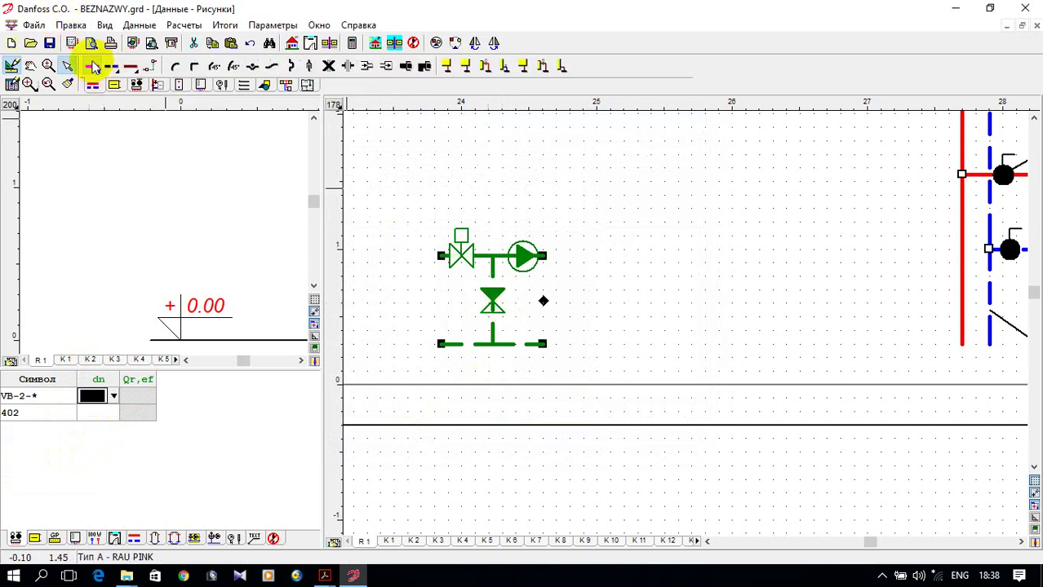
{"action": "left_click", "coordinate": [96, 70]}
{"action": "left_click", "coordinate": [106, 85]}
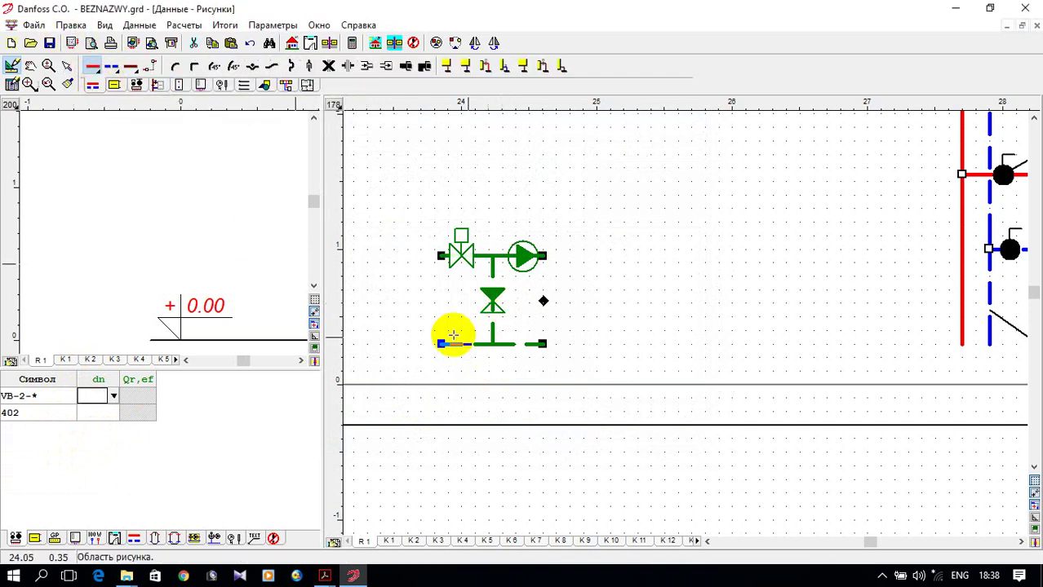
{"action": "scroll", "coordinate": [532, 279], "scroll_direction": "up", "scroll_amount": 1}
{"action": "left_click", "coordinate": [509, 226]}
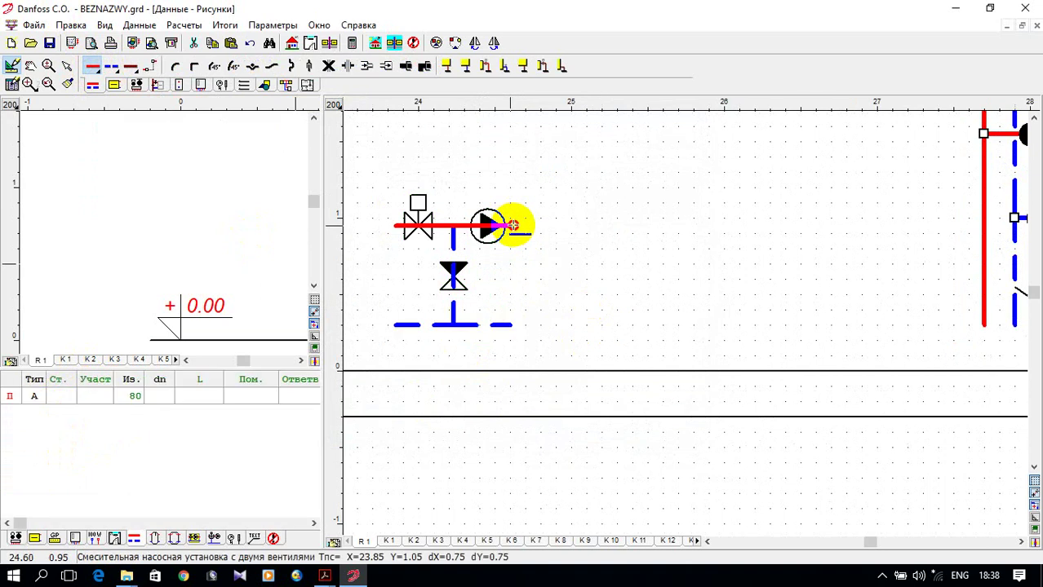
{"action": "left_click", "coordinate": [724, 226]}
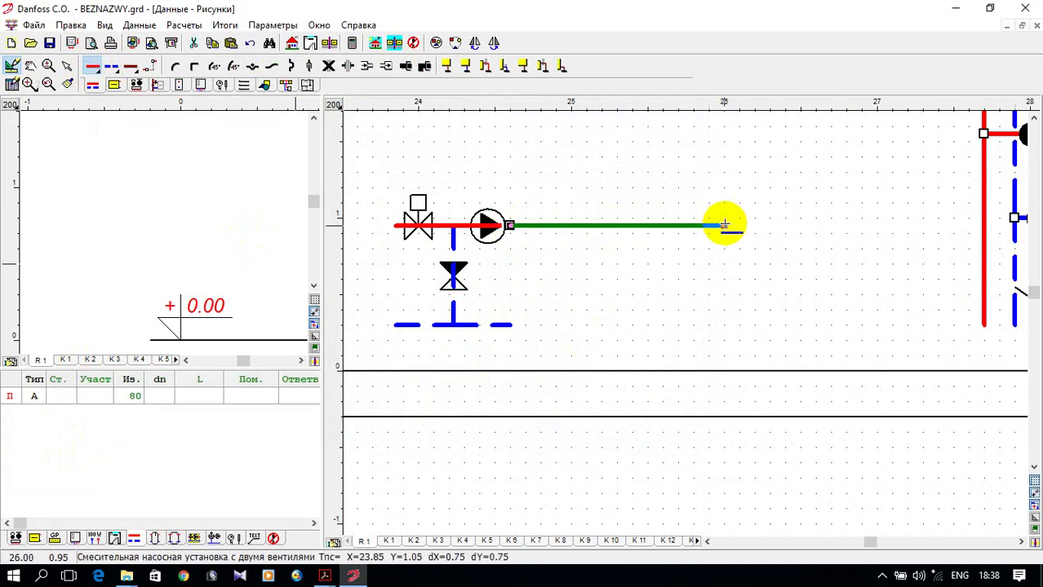
Draw a type A RAU PINK return pipe from the mixing unit's riser-side return connection to about X 26.00, parallel to the supply pipe.
{"action": "left_click", "coordinate": [111, 68]}
{"action": "left_click", "coordinate": [133, 86]}
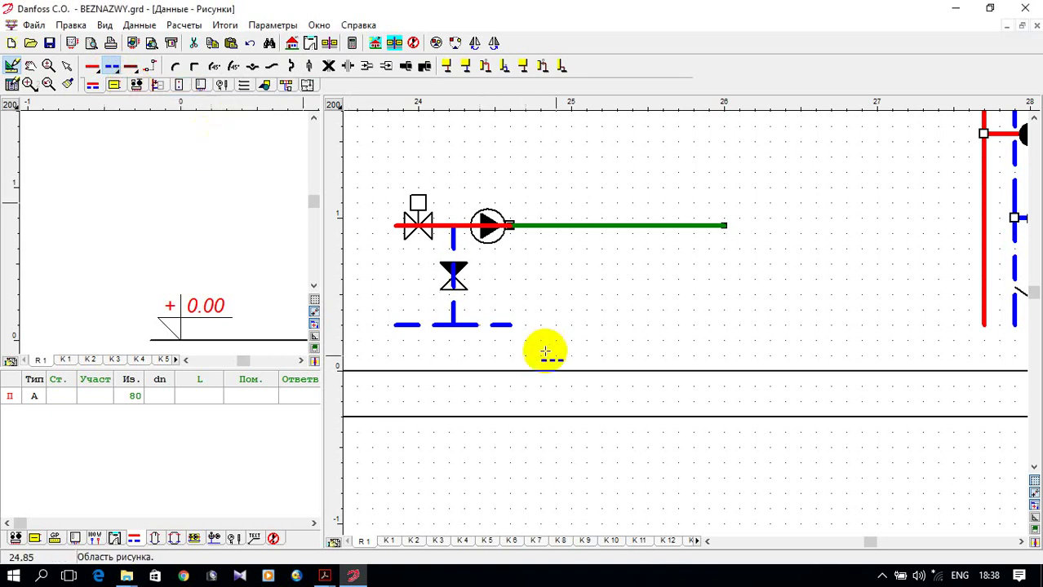
{"action": "left_click", "coordinate": [512, 324]}
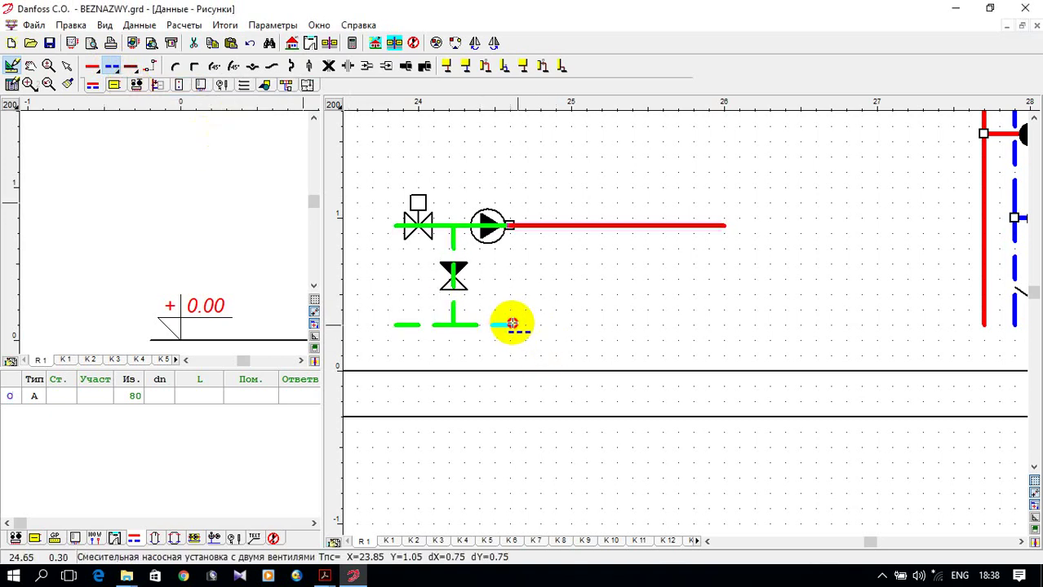
{"action": "left_click", "coordinate": [722, 324]}
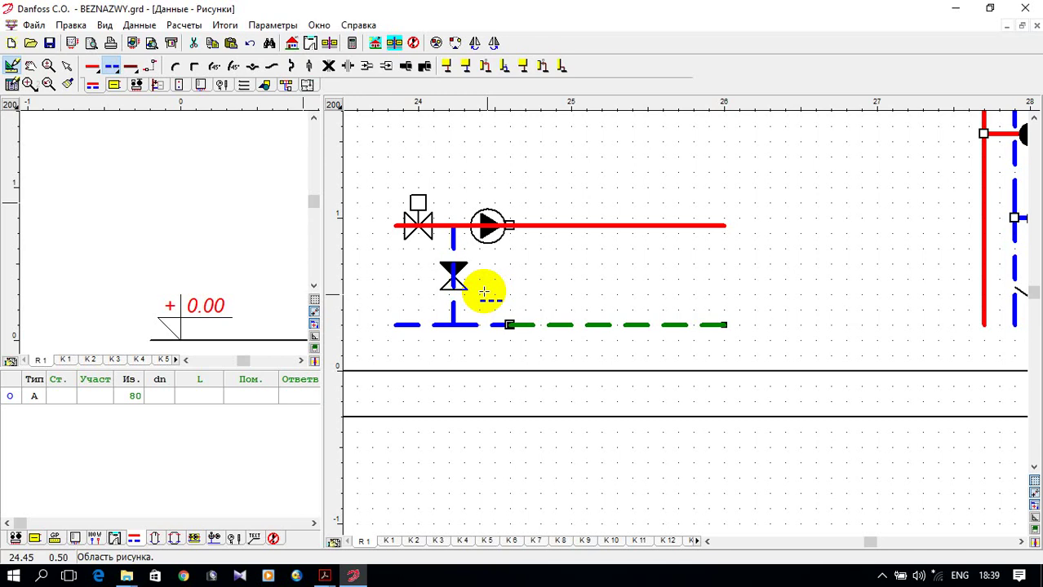
Set the length L to 1 for both the supply and return pipes on the riser side of the mixing unit.
{"action": "left_click", "coordinate": [578, 227]}
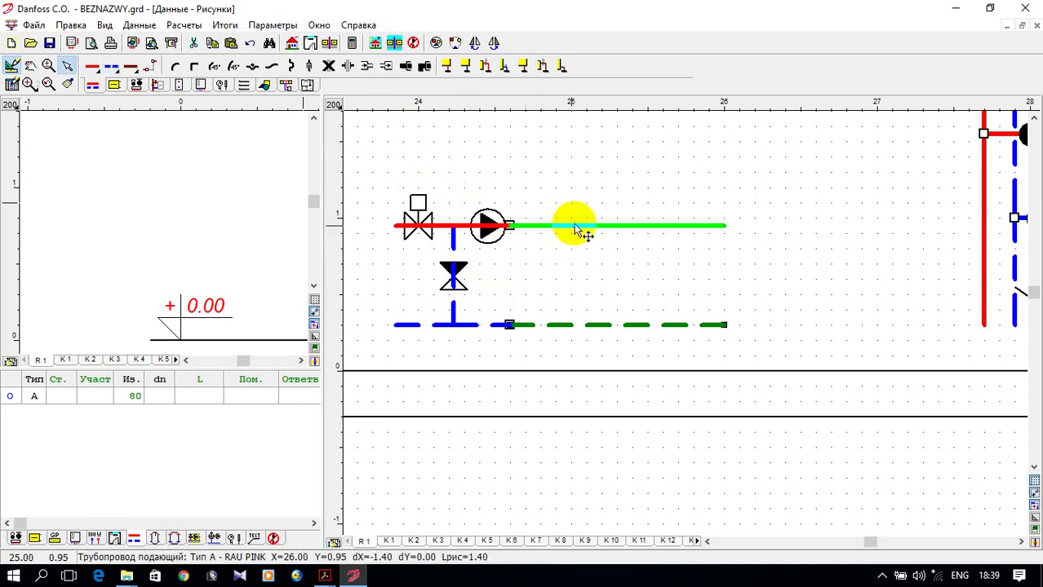
{"action": "left_click", "coordinate": [198, 401]}
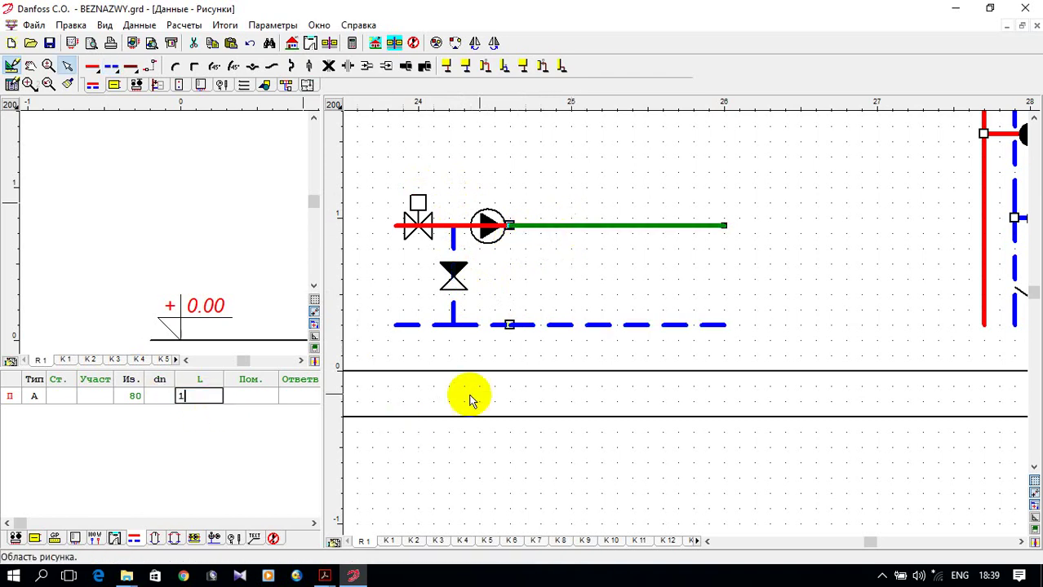
{"action": "left_click", "coordinate": [593, 325]}
{"action": "left_click", "coordinate": [211, 395]}
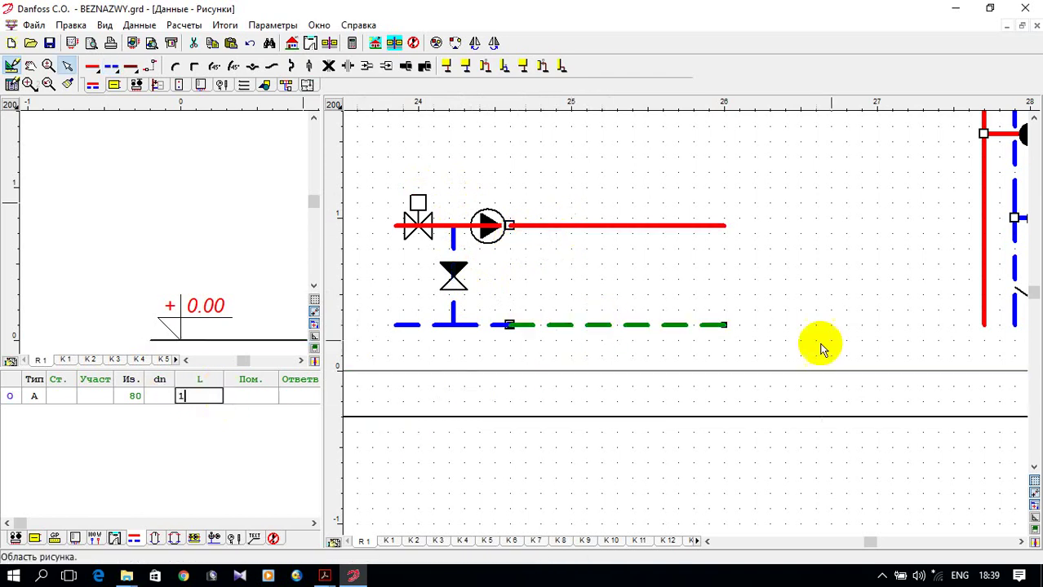
{"action": "left_click", "coordinate": [822, 306]}
Draw a type B GO_10704 supply pipe from the mixing unit's control valve inlet away from the riser to about X 21.85.
{"action": "scroll", "coordinate": [824, 302], "scroll_direction": "down", "scroll_amount": 1}
{"action": "scroll", "coordinate": [620, 318], "scroll_direction": "down", "scroll_amount": 1}
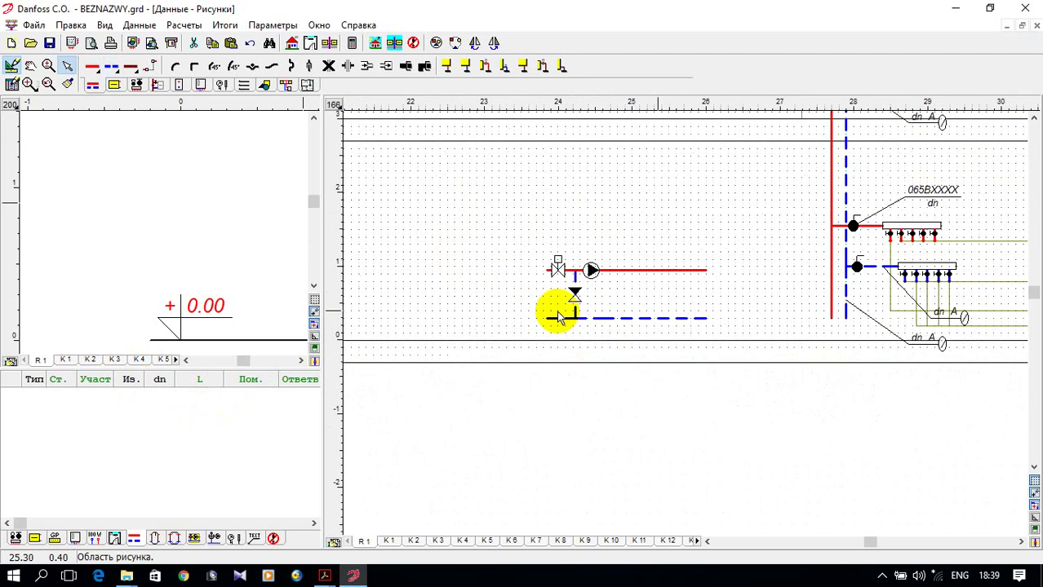
{"action": "scroll", "coordinate": [433, 282], "scroll_direction": "up", "scroll_amount": 1}
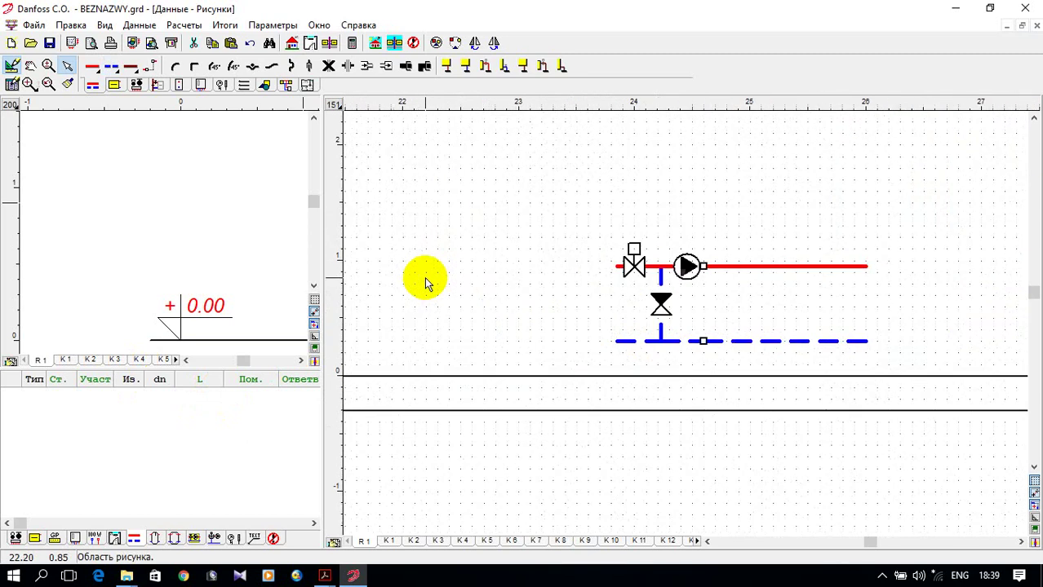
{"action": "left_click", "coordinate": [92, 66]}
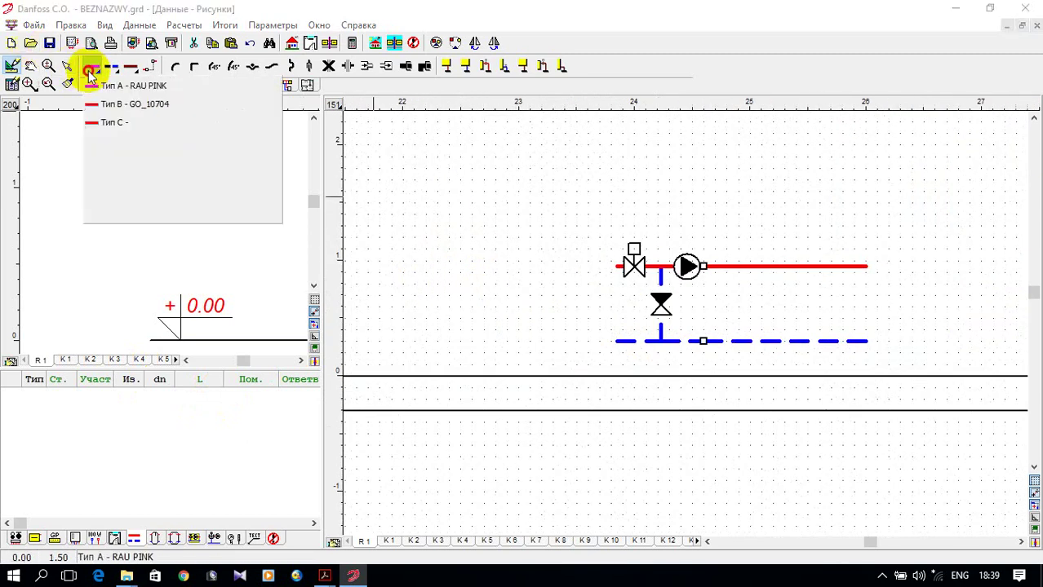
{"action": "left_click", "coordinate": [144, 104]}
{"action": "left_click", "coordinate": [627, 266]}
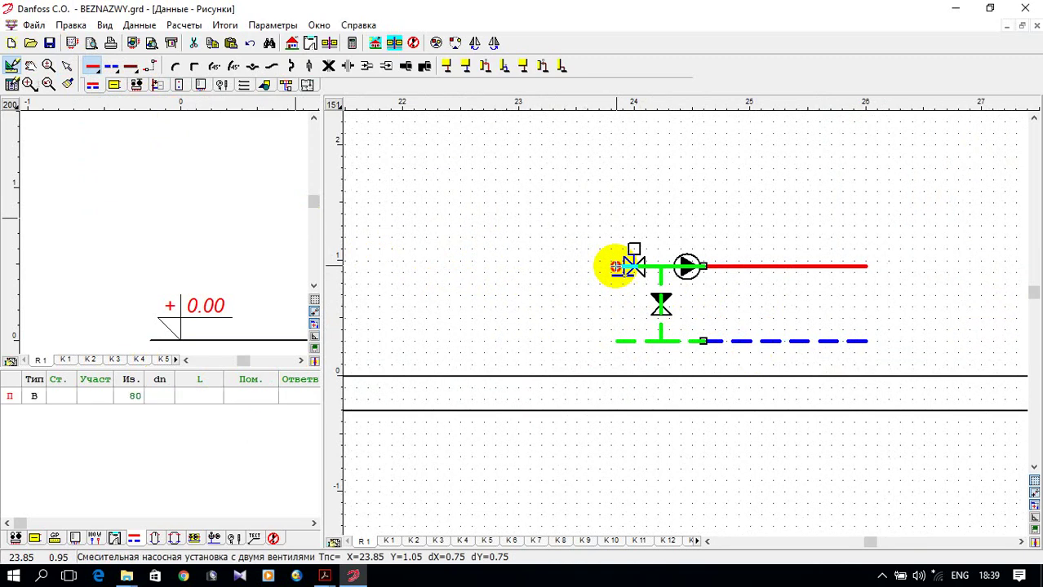
{"action": "left_click", "coordinate": [385, 266]}
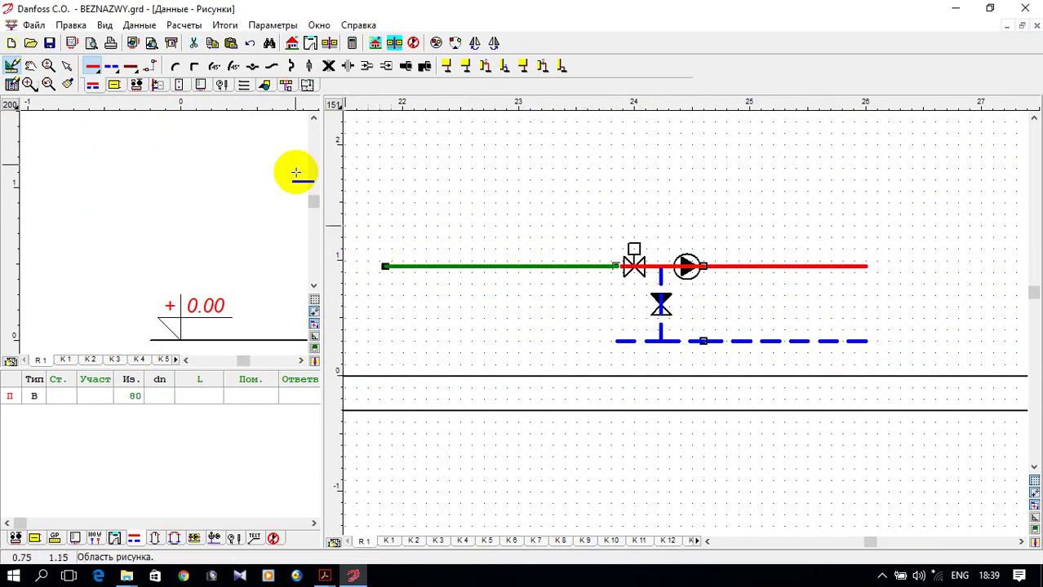
Draw a type B GO_10704 return pipe from the mixing unit's source-side return connection to X 21.85, below the new supply pipe.
{"action": "left_click", "coordinate": [113, 66]}
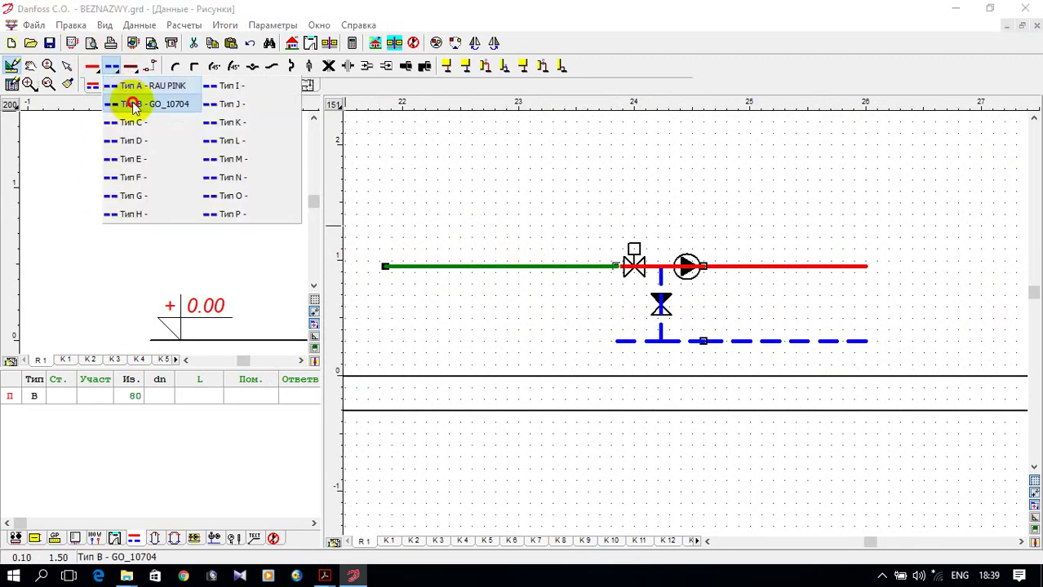
{"action": "left_click", "coordinate": [134, 104]}
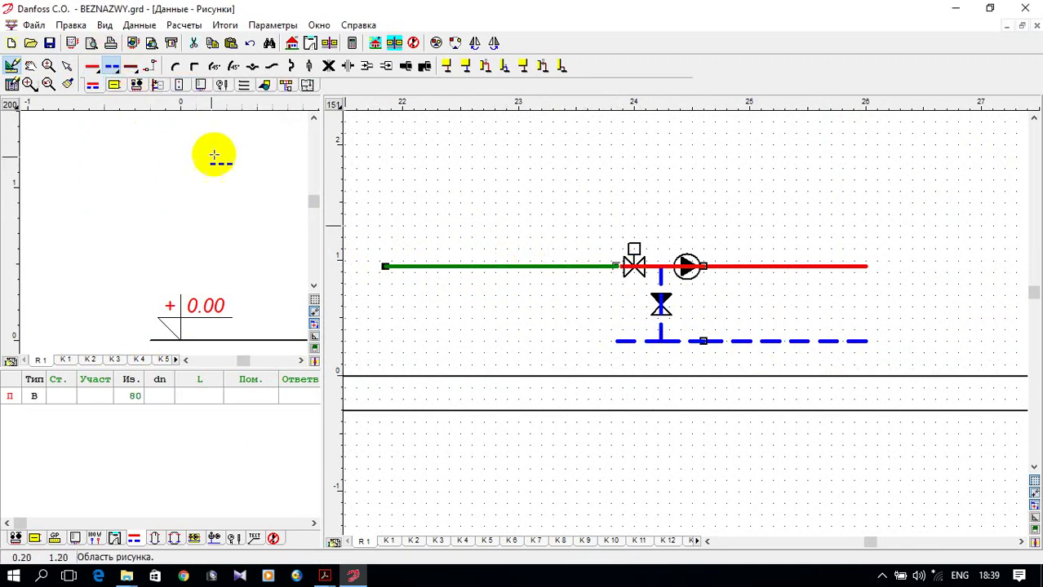
{"action": "left_click", "coordinate": [612, 343]}
{"action": "left_click", "coordinate": [384, 330]}
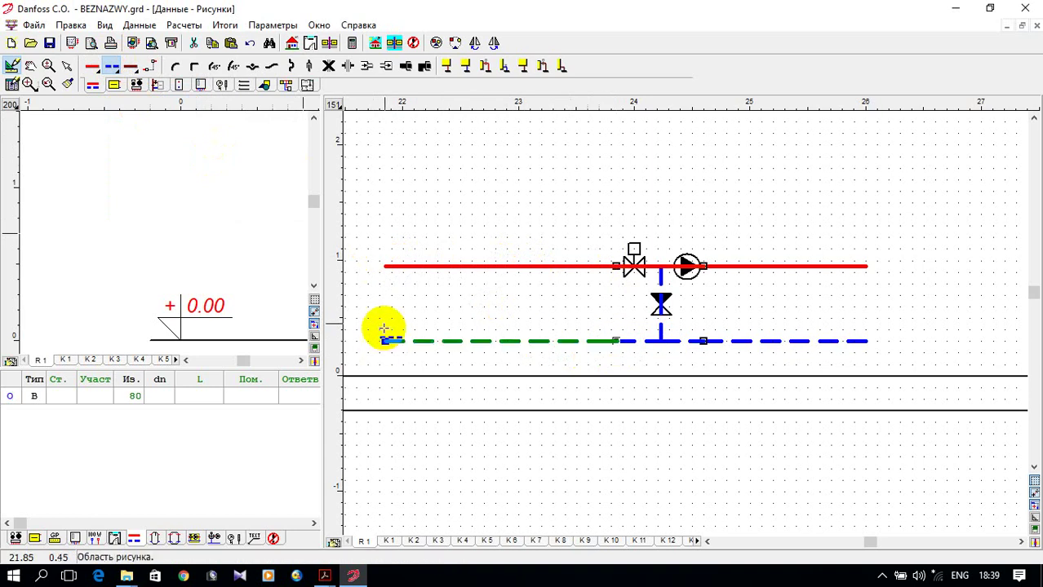